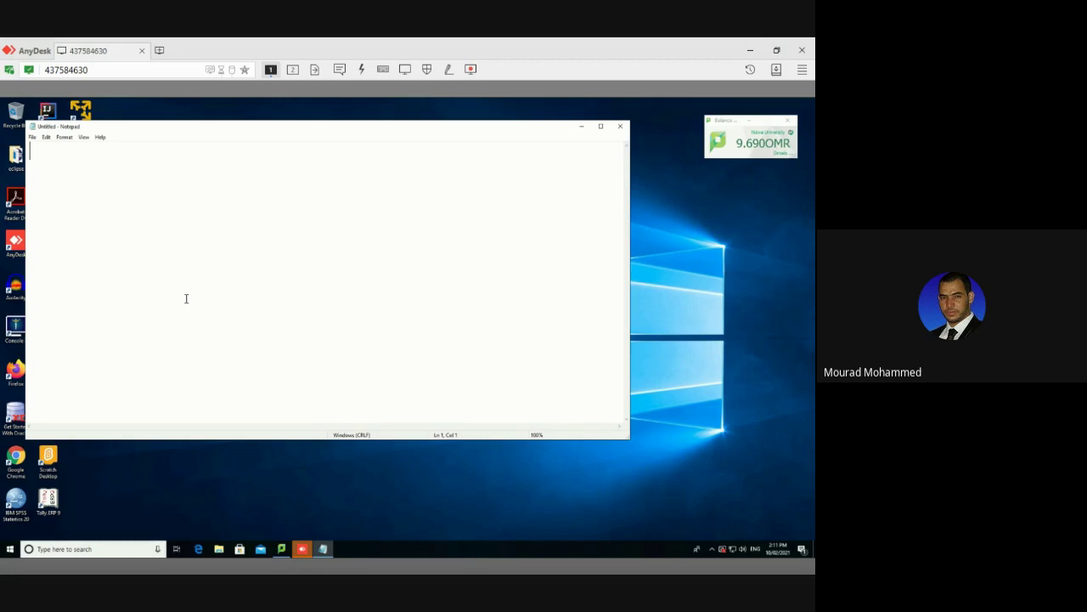
Write "MS server 2012" and "SQL Server 2012" on two separate lines of the empty note.
{"action": "type", "text": "MS server 2012 "}
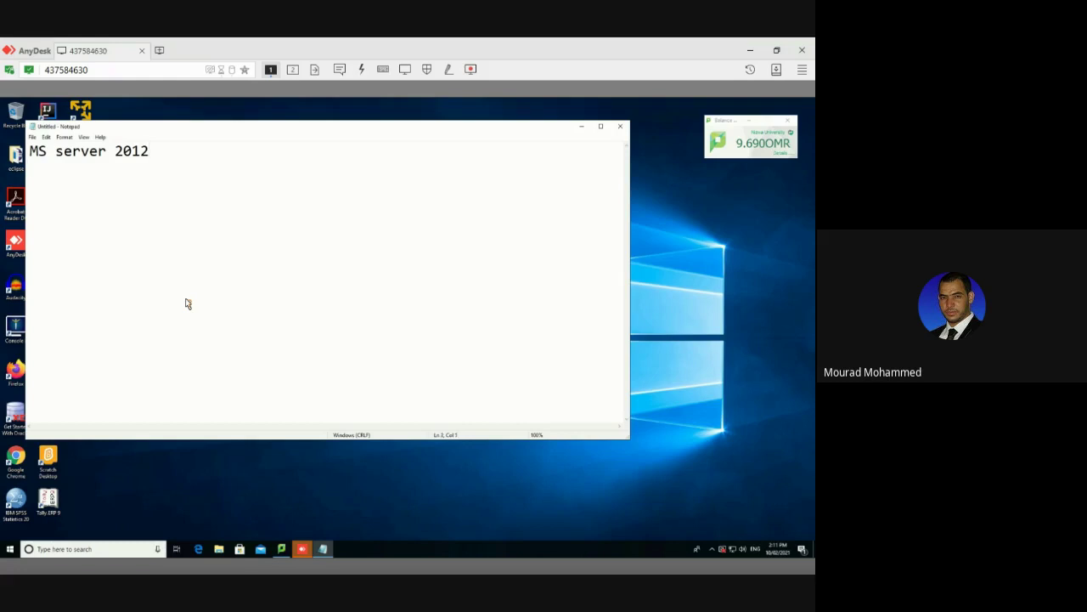
{"action": "type", "text": "SQL Server 2012"}
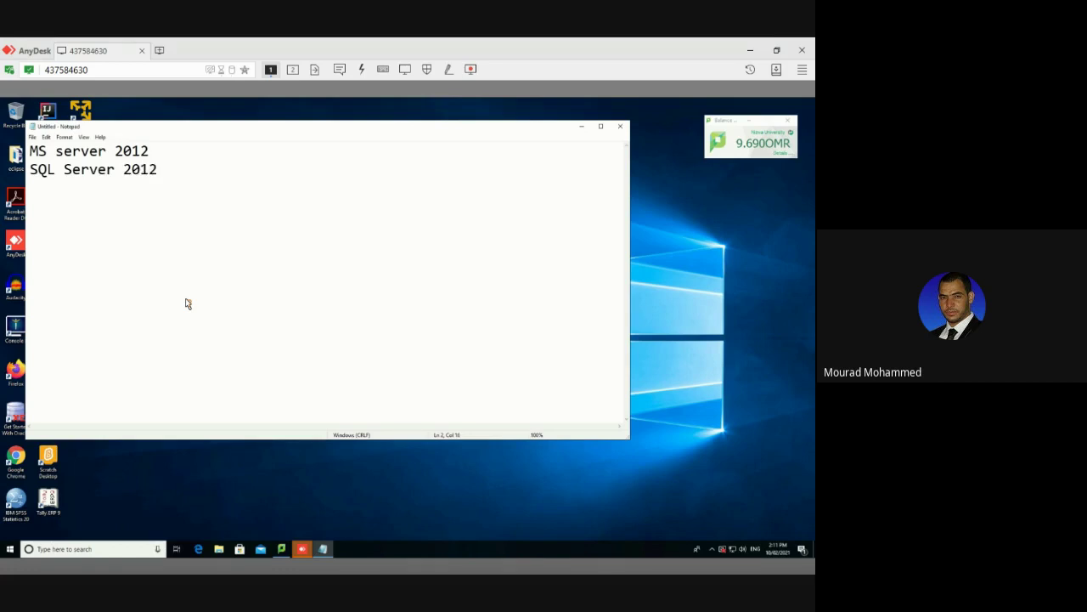
{"action": "key", "text": "Return"}
{"action": "left_click_drag", "start_coordinate": [56, 151], "coordinate": [90, 169]}
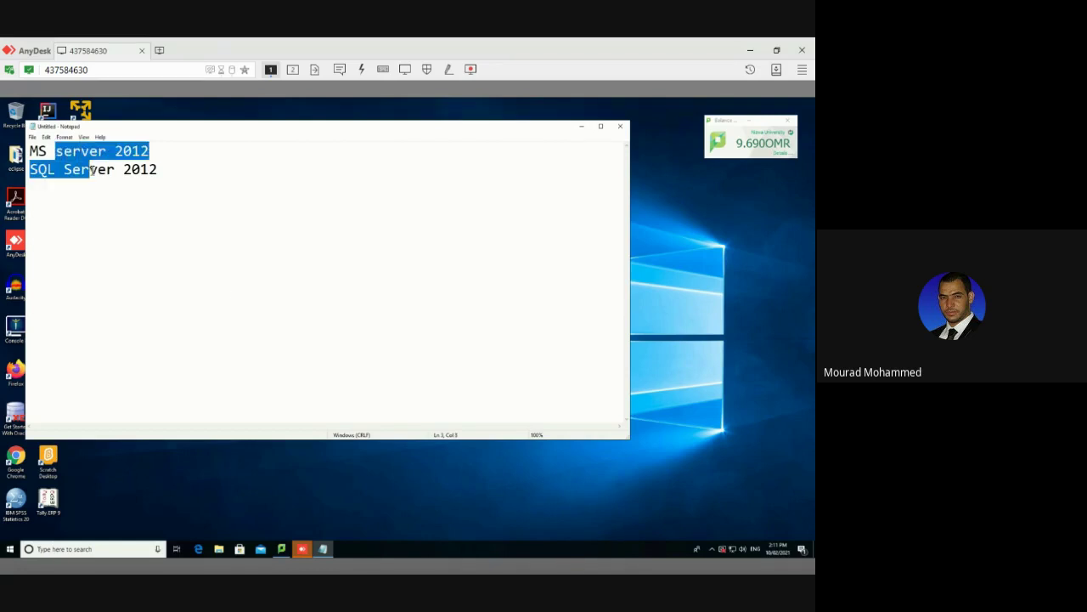
{"action": "left_click", "coordinate": [104, 219]}
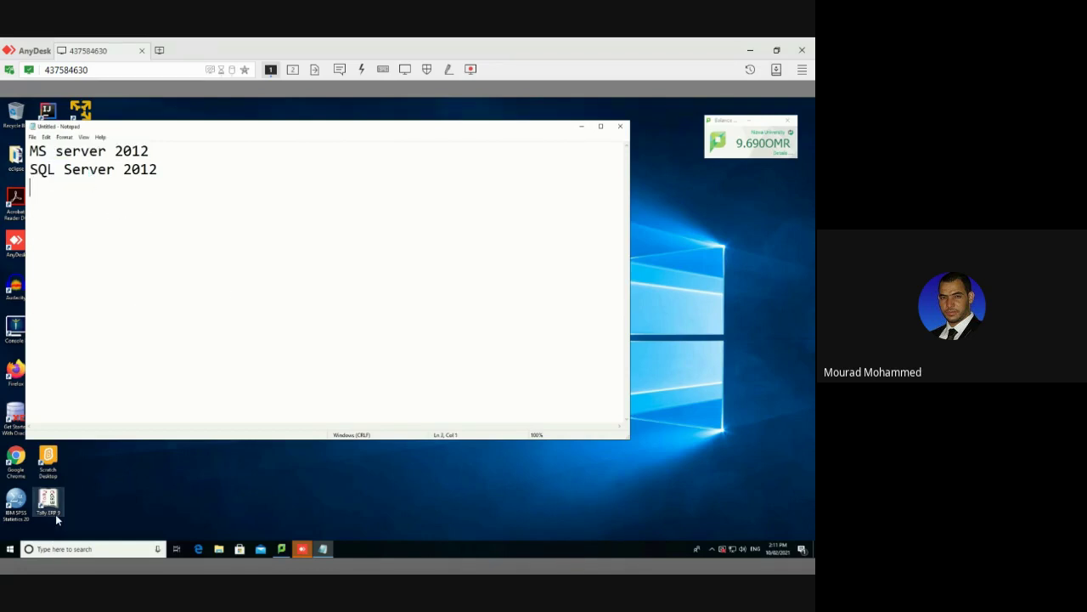
{"action": "left_click", "coordinate": [85, 548]}
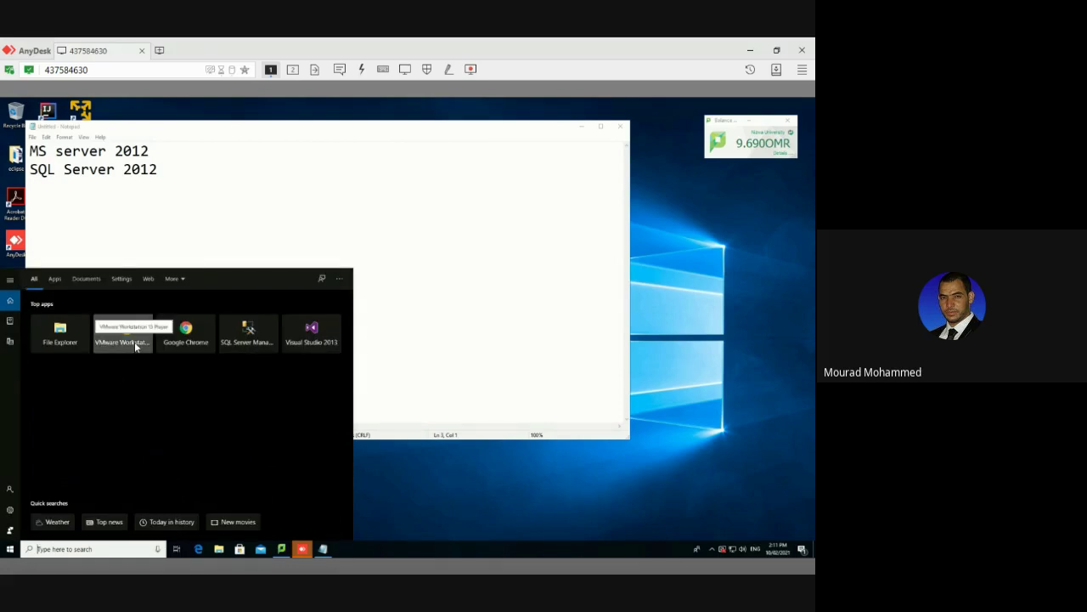
{"action": "left_click", "coordinate": [129, 254]}
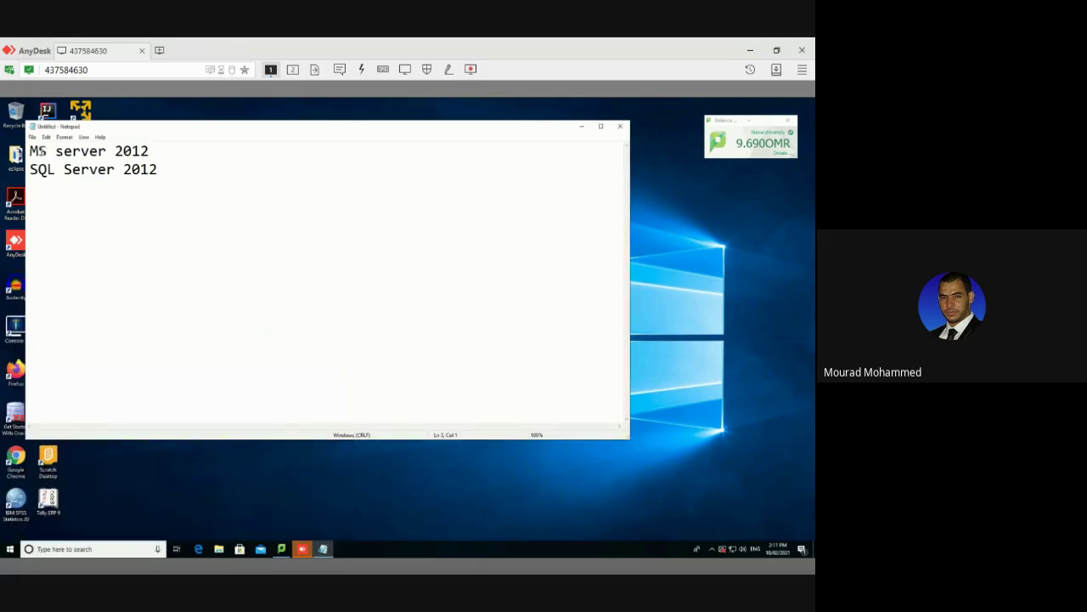
{"action": "left_click_drag", "start_coordinate": [38, 150], "coordinate": [162, 151]}
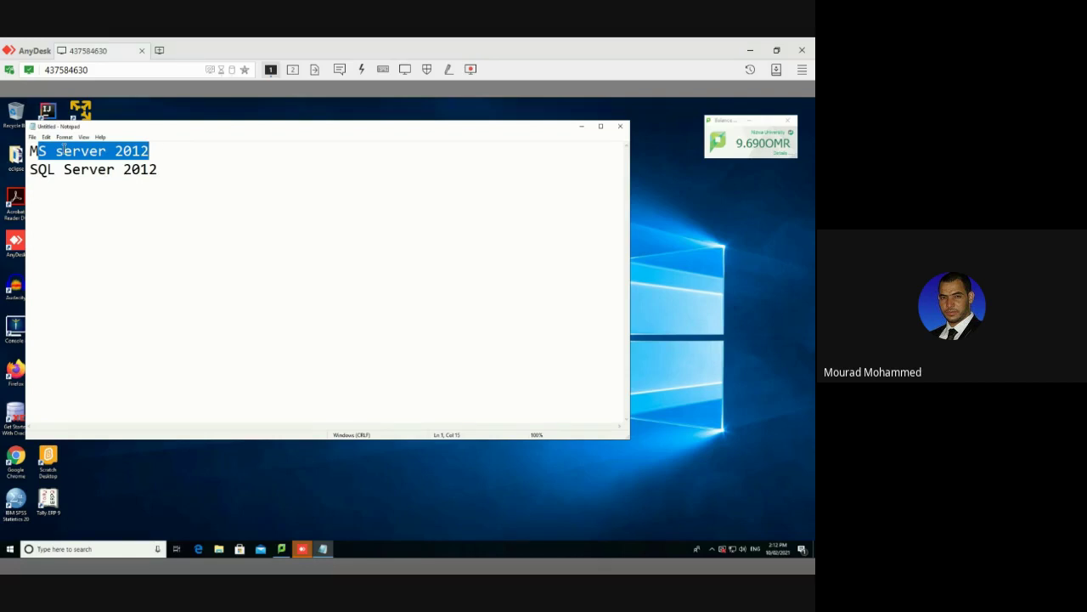
{"action": "left_click", "coordinate": [42, 170]}
{"action": "left_click_drag", "start_coordinate": [40, 170], "coordinate": [141, 170]}
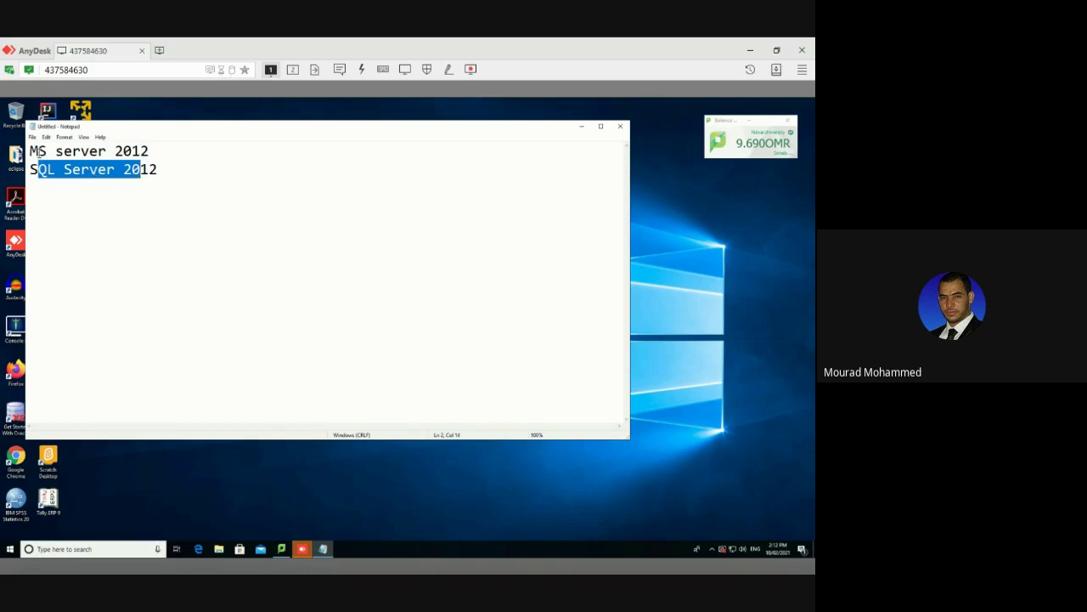
{"action": "left_click_drag", "start_coordinate": [39, 152], "coordinate": [115, 151]}
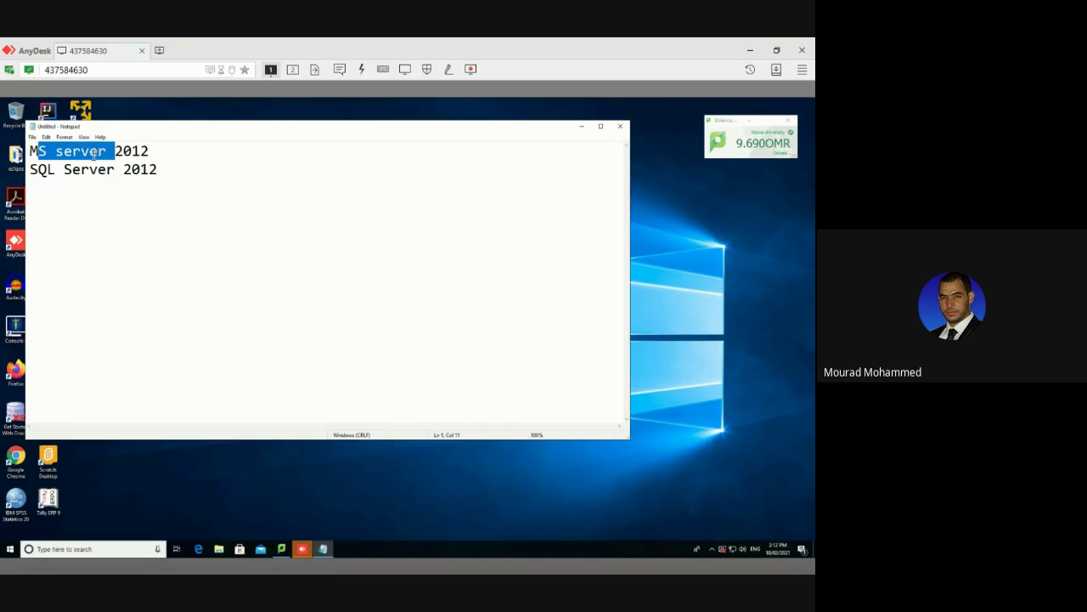
{"action": "left_click_drag", "start_coordinate": [39, 153], "coordinate": [131, 152]}
{"action": "left_click_drag", "start_coordinate": [40, 169], "coordinate": [118, 170]}
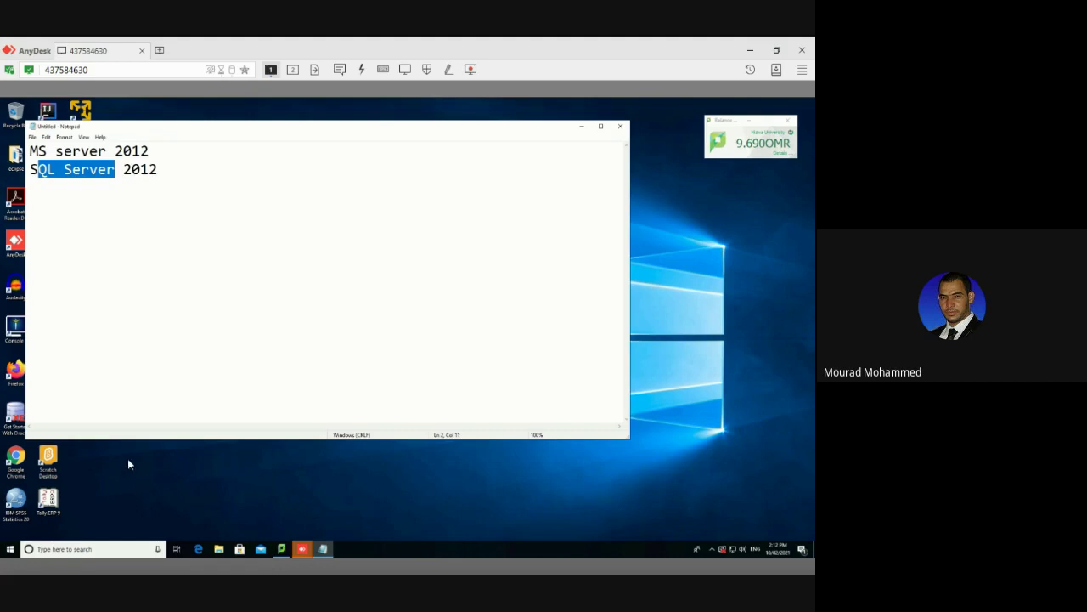
{"action": "left_click_drag", "start_coordinate": [39, 151], "coordinate": [150, 151]}
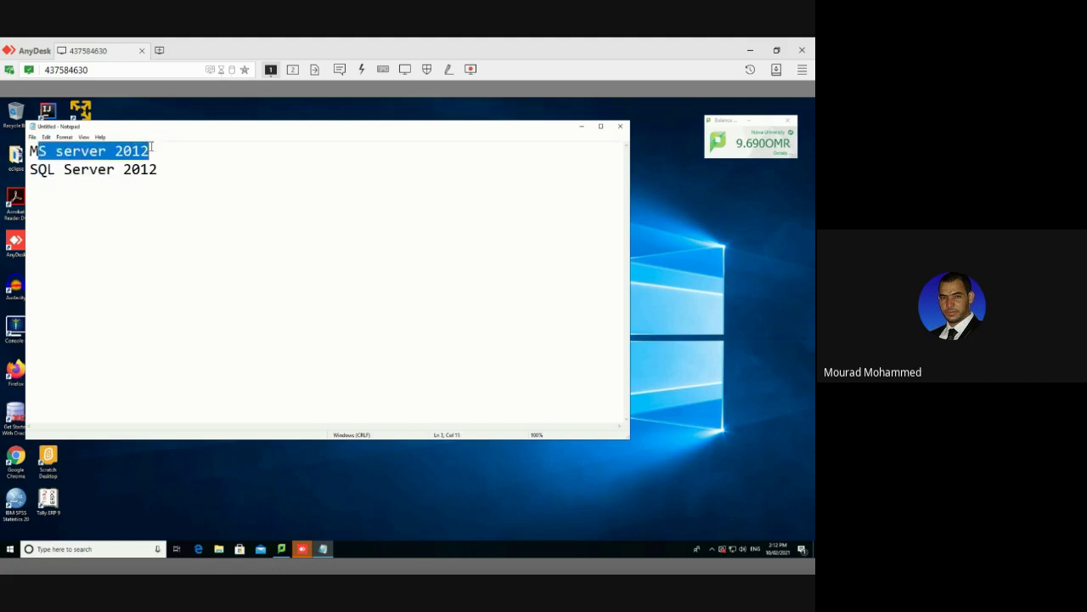
{"action": "left_click", "coordinate": [11, 548]}
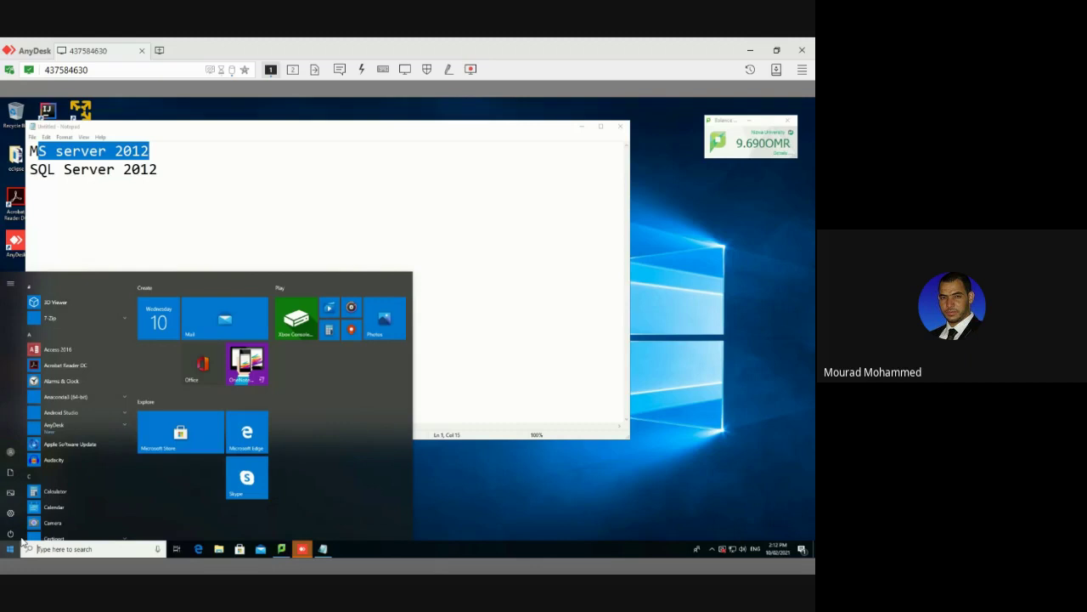
{"action": "left_click", "coordinate": [75, 550]}
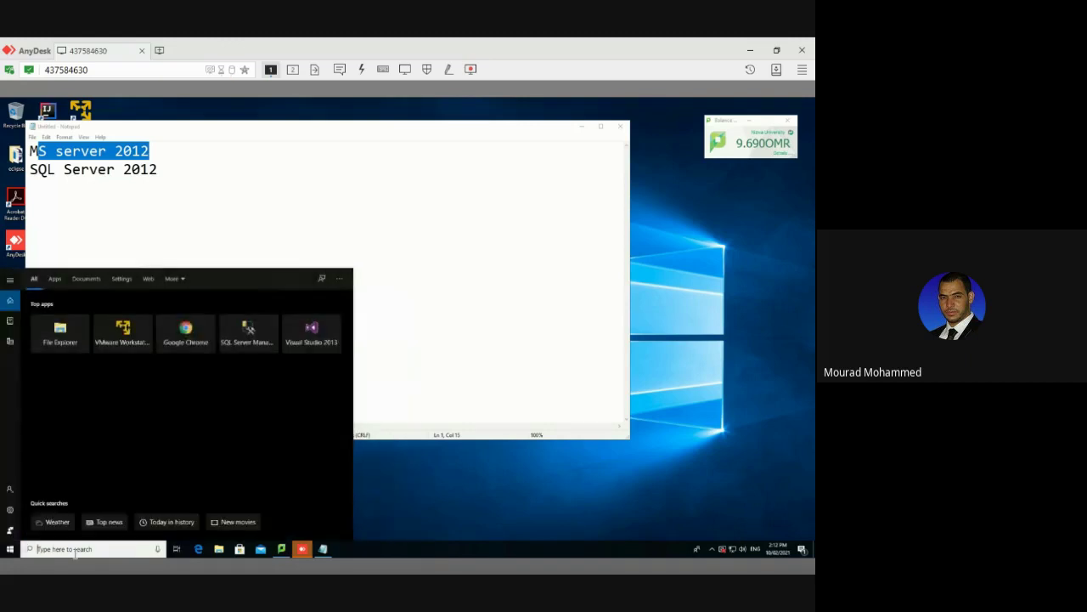
{"action": "left_click", "coordinate": [75, 549]}
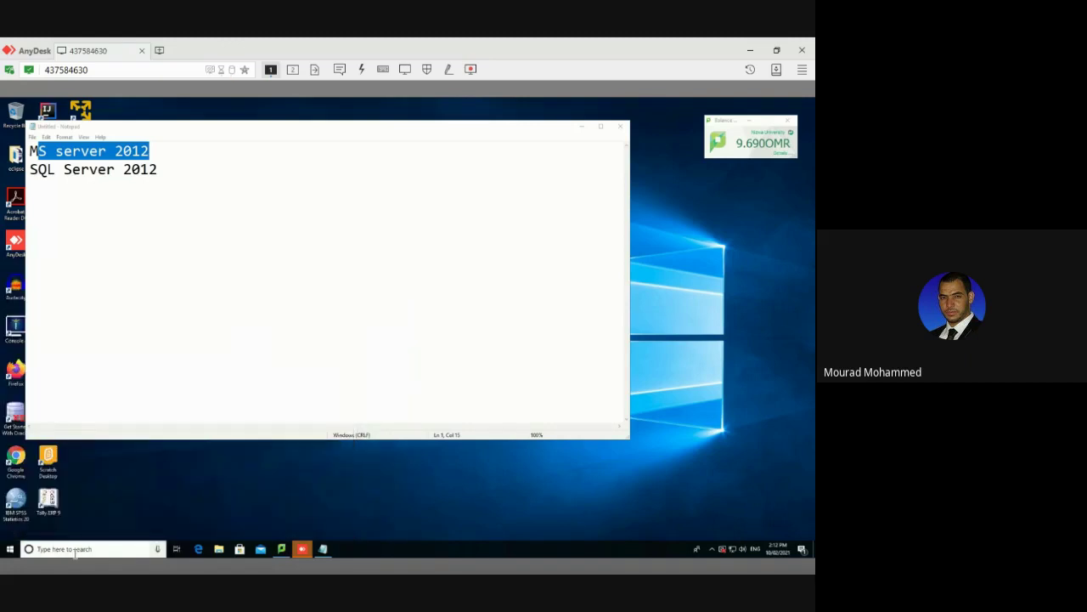
Switch to Google Chrome and go to the university website at unizwa.com.
{"action": "left_click", "coordinate": [10, 549]}
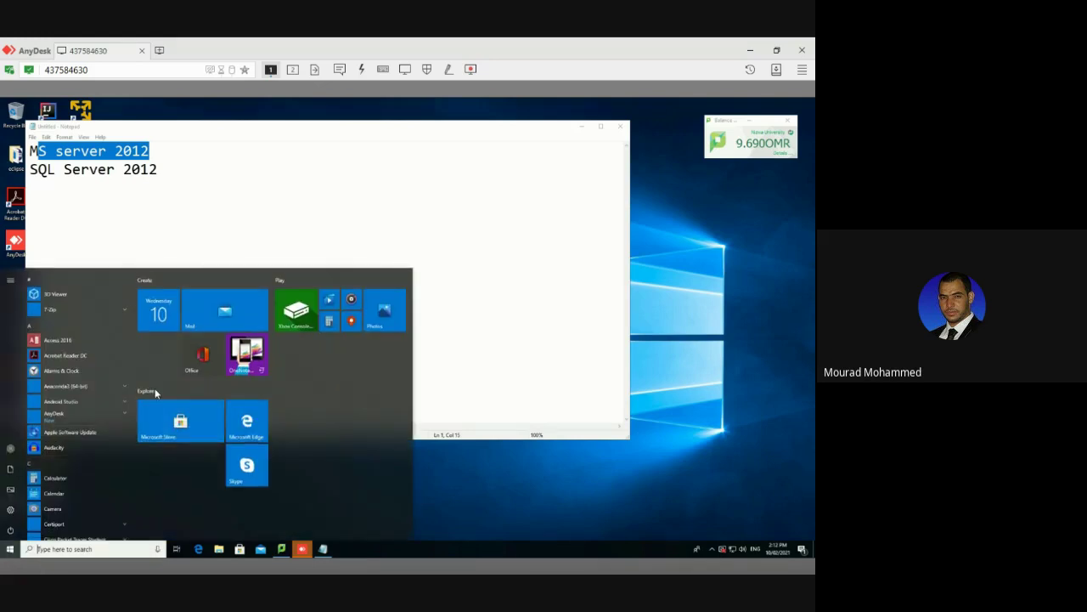
{"action": "left_click", "coordinate": [84, 549]}
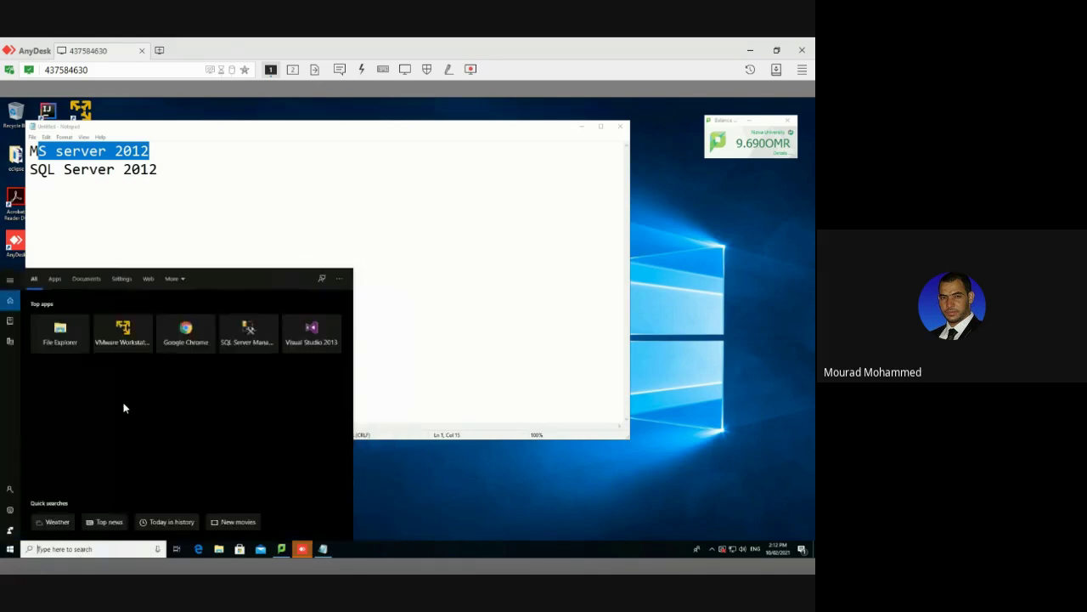
{"action": "left_click", "coordinate": [180, 340]}
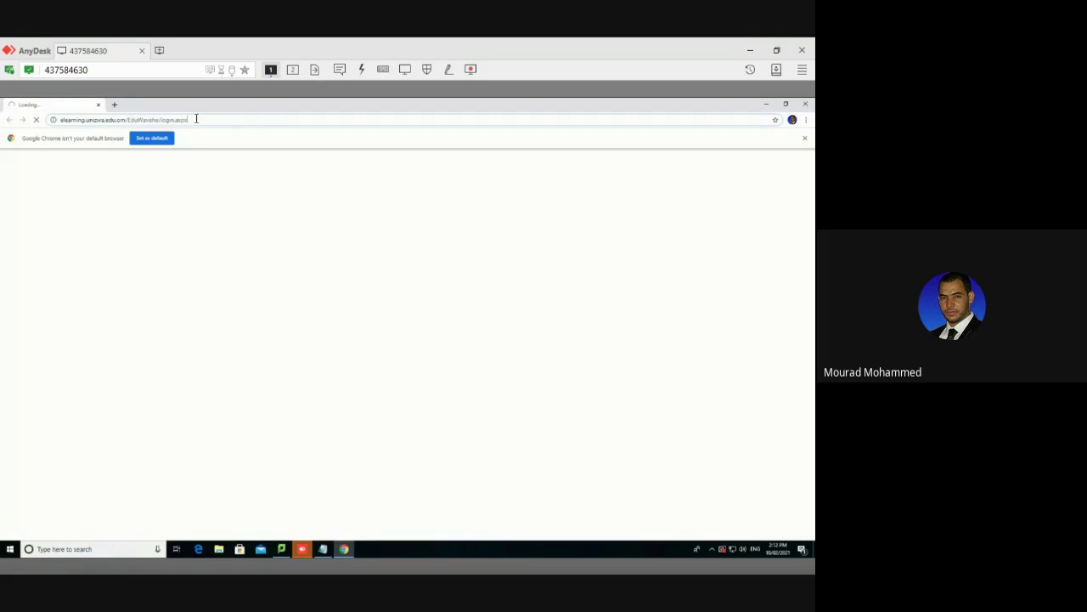
{"action": "left_click", "coordinate": [196, 119]}
{"action": "type", "text": "unizwa.com"}
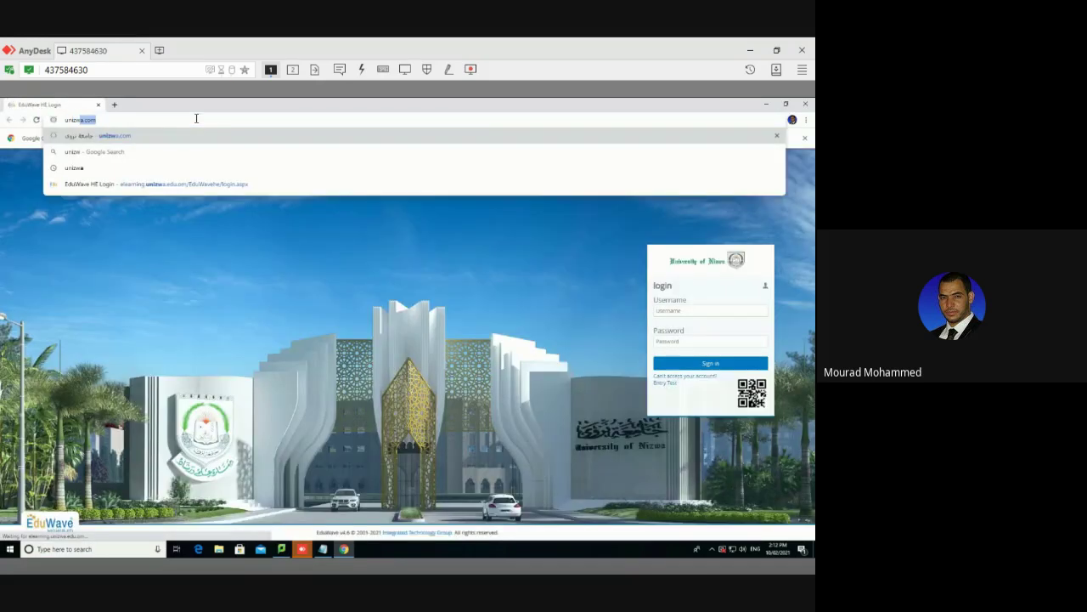
{"action": "key", "text": "Return"}
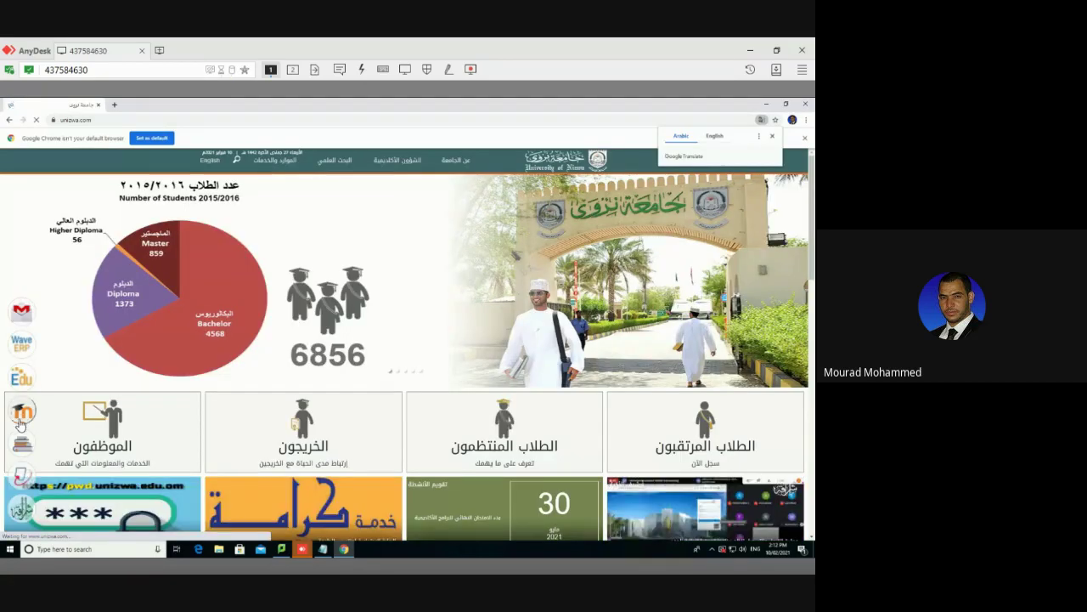
Open the university's Moodle site from its home page and log in with the account username and password.
{"action": "left_click", "coordinate": [20, 422]}
{"action": "left_click", "coordinate": [400, 173]}
{"action": "type", "text": "mourad"}
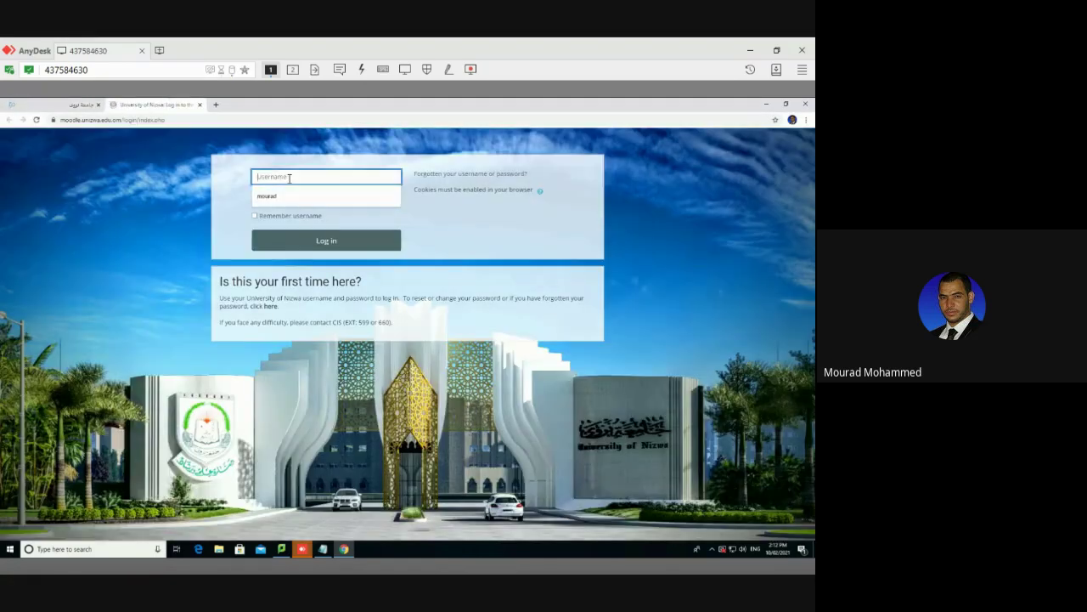
{"action": "left_click", "coordinate": [291, 196]}
{"action": "type", "text": "*******"}
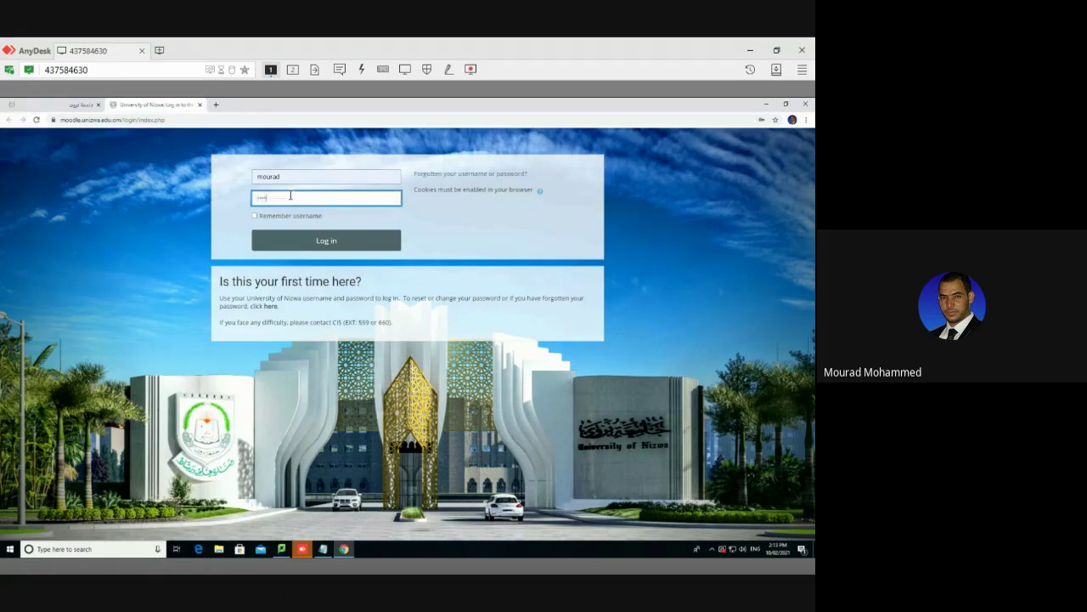
{"action": "key", "text": "Return"}
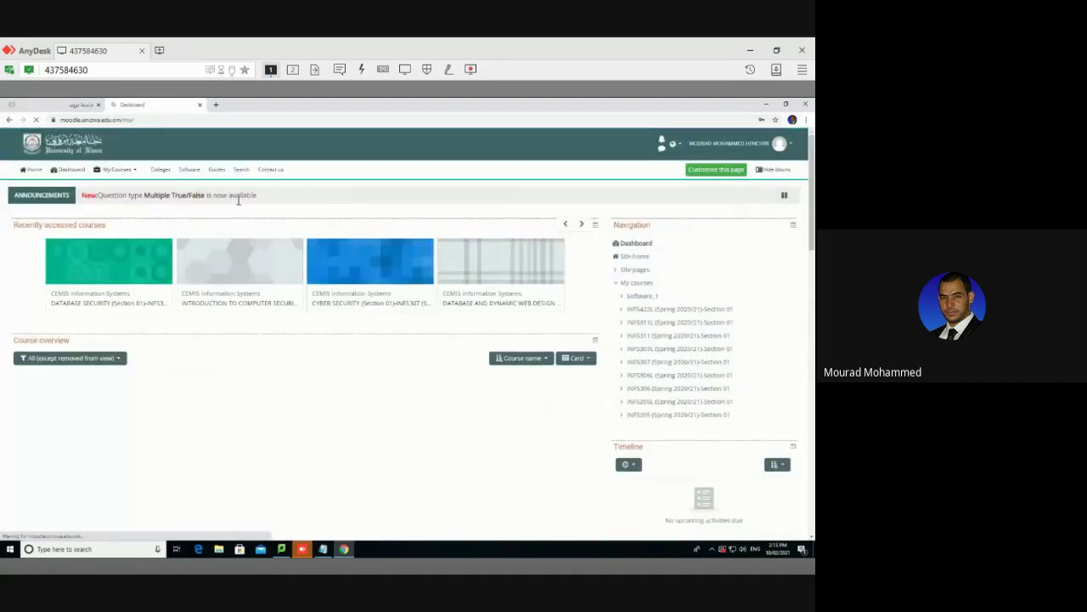
Open Moodle's Software portal, agree to the terms and conditions, and go to the Software List.
{"action": "left_click", "coordinate": [187, 171]}
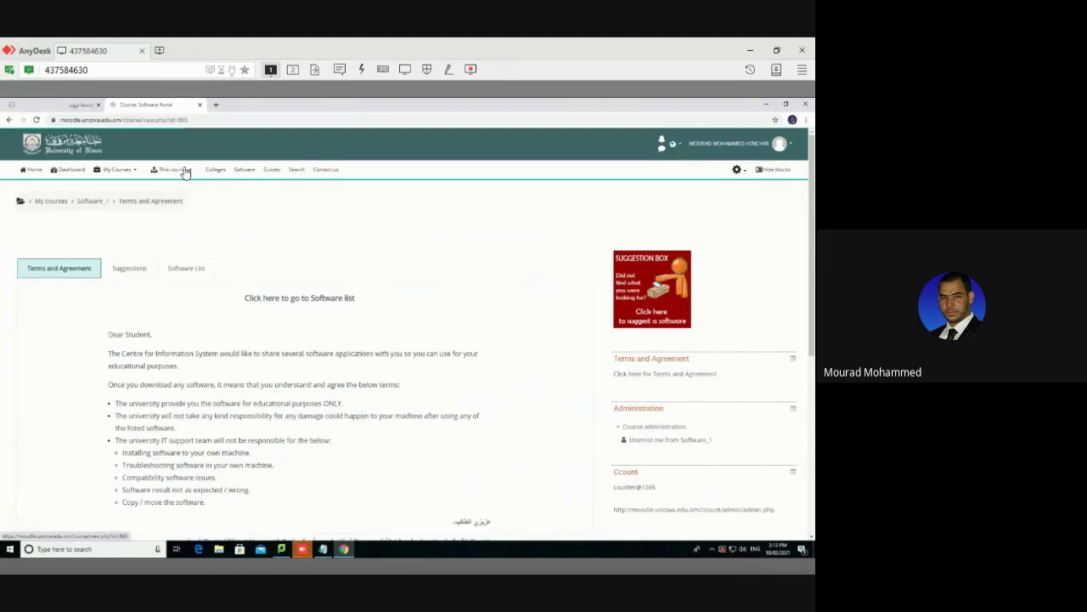
{"action": "scroll", "coordinate": [430, 319], "scroll_direction": "down", "scroll_amount": 5}
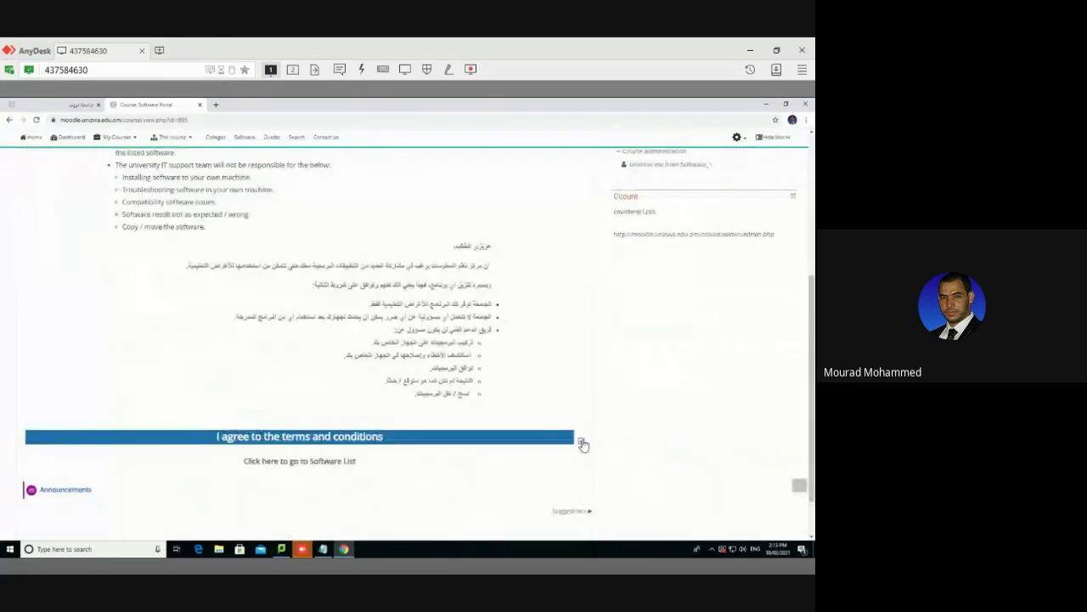
{"action": "left_click", "coordinate": [581, 441]}
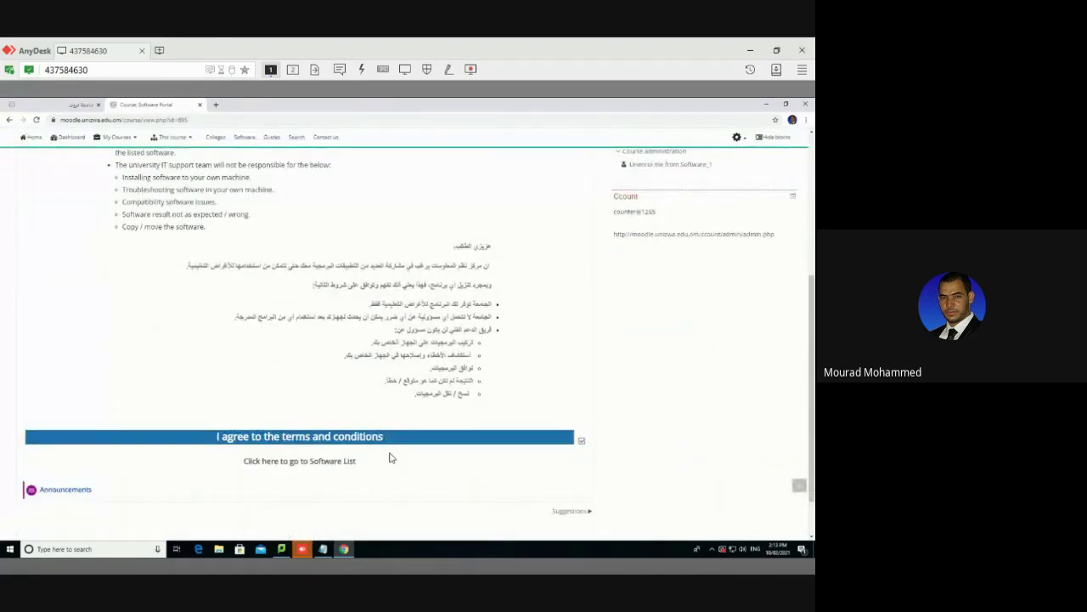
{"action": "left_click", "coordinate": [320, 460]}
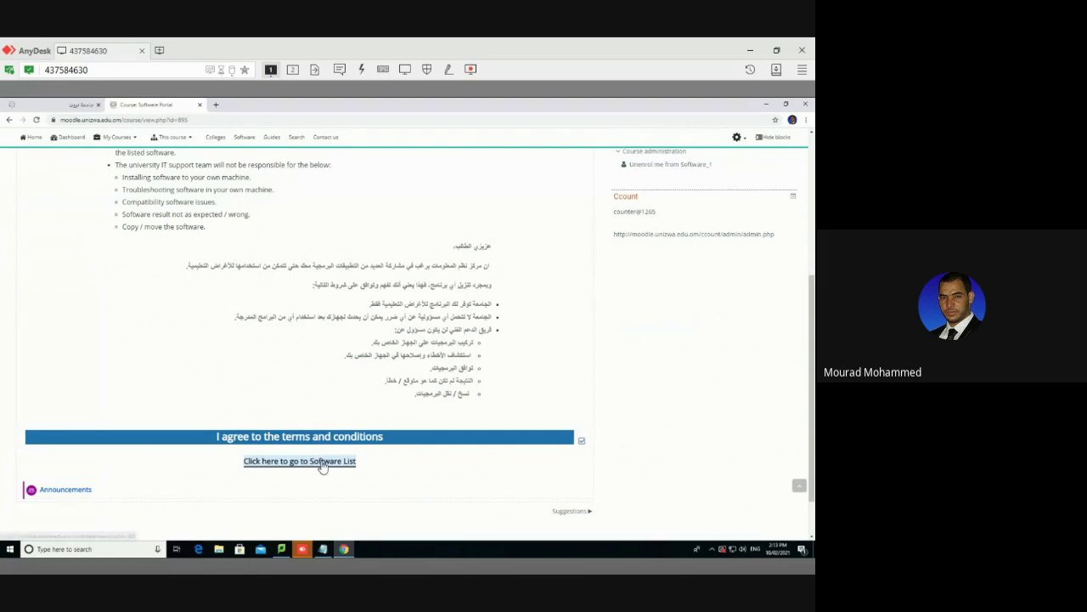
Search the Software List for "server".
{"action": "left_click", "coordinate": [171, 356]}
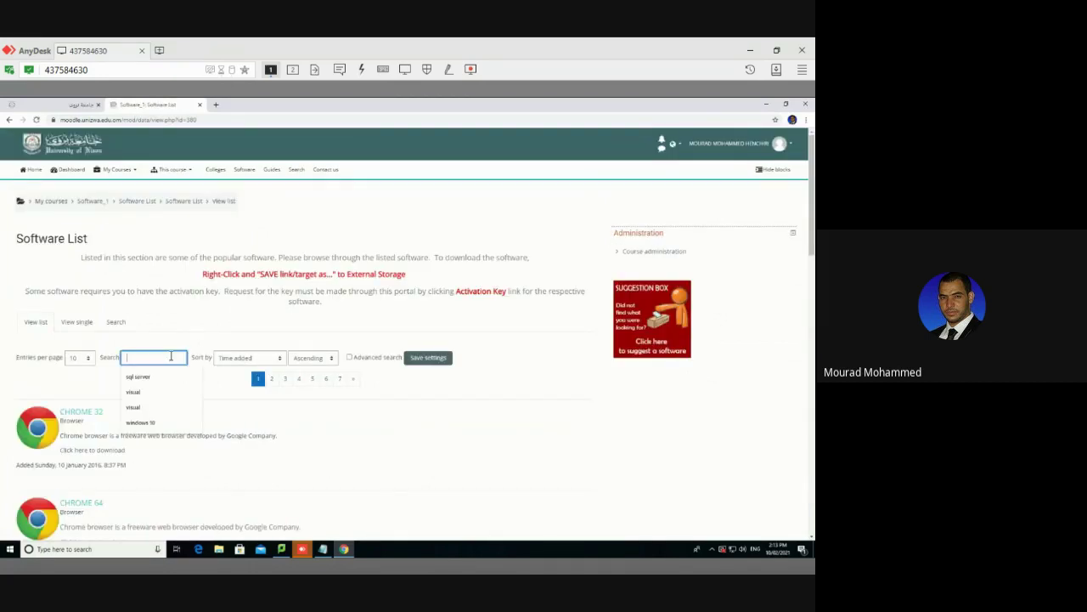
{"action": "type", "text": "server"}
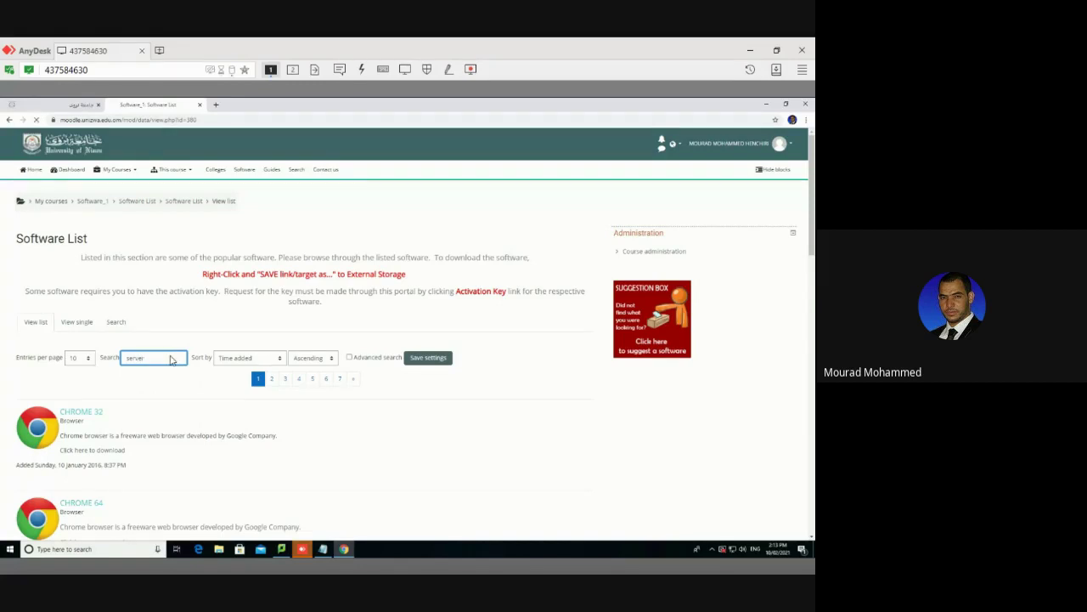
{"action": "key", "text": "Return"}
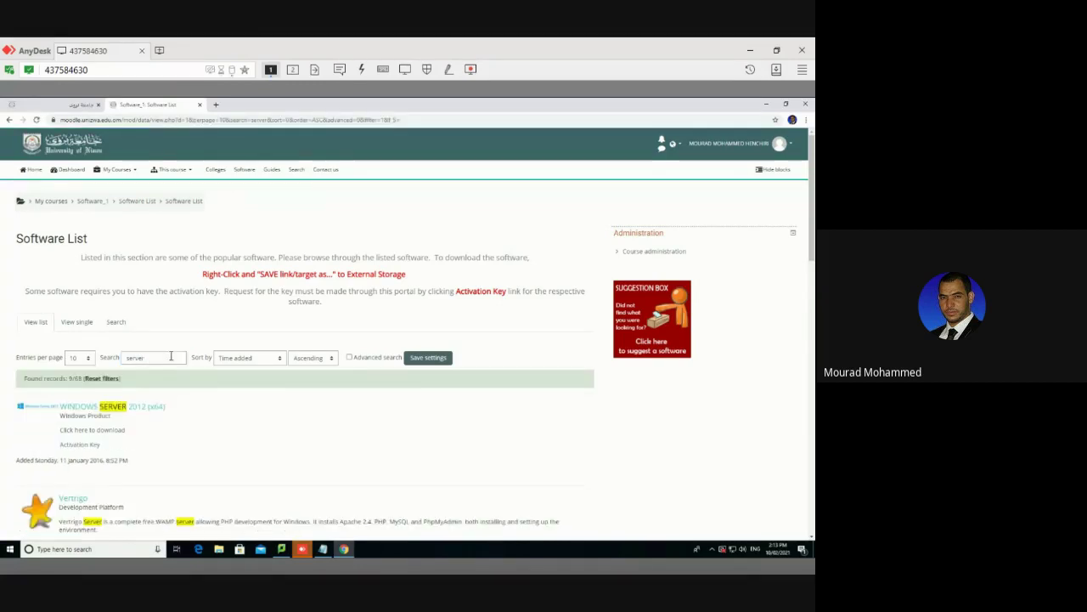
Download the WINDOWS SERVER 2012 (x64) ISO from Google Drive, accepting the download without a virus scan.
{"action": "scroll", "coordinate": [128, 331], "scroll_direction": "down", "scroll_amount": 2}
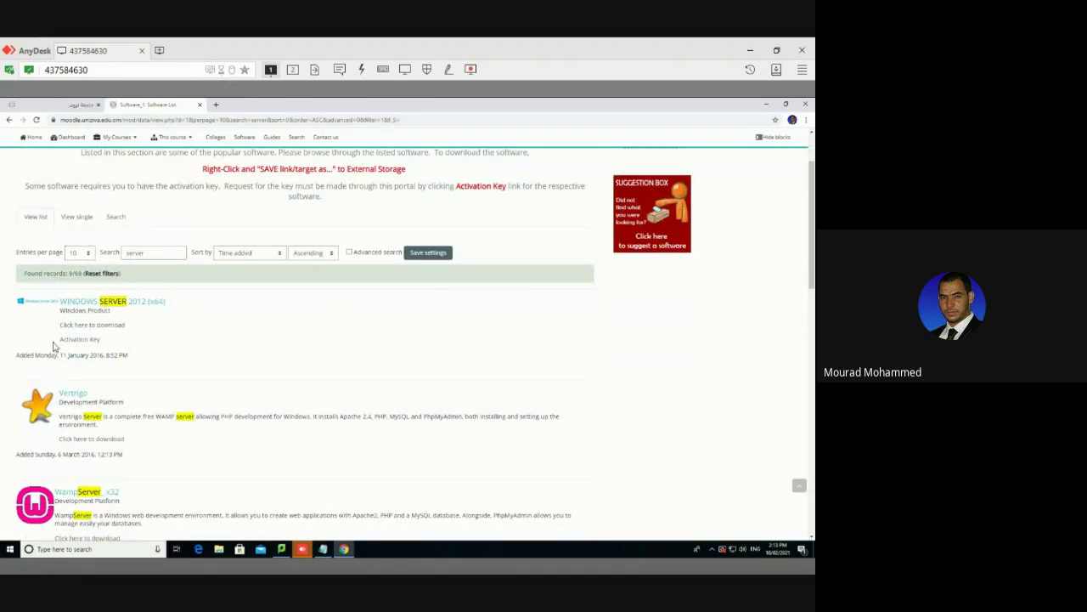
{"action": "left_click", "coordinate": [85, 330]}
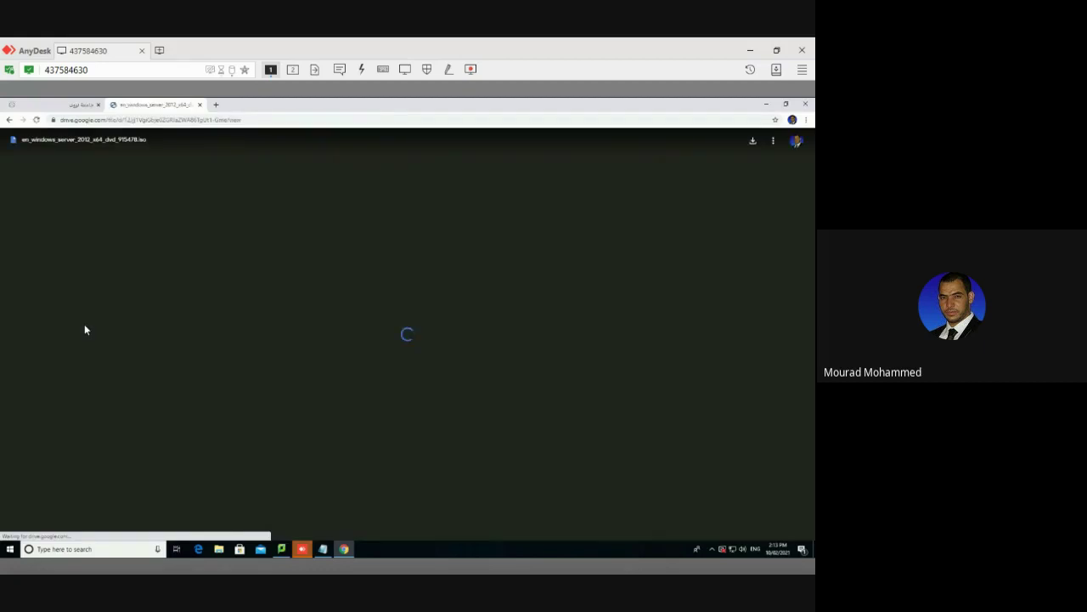
{"action": "left_click", "coordinate": [373, 300]}
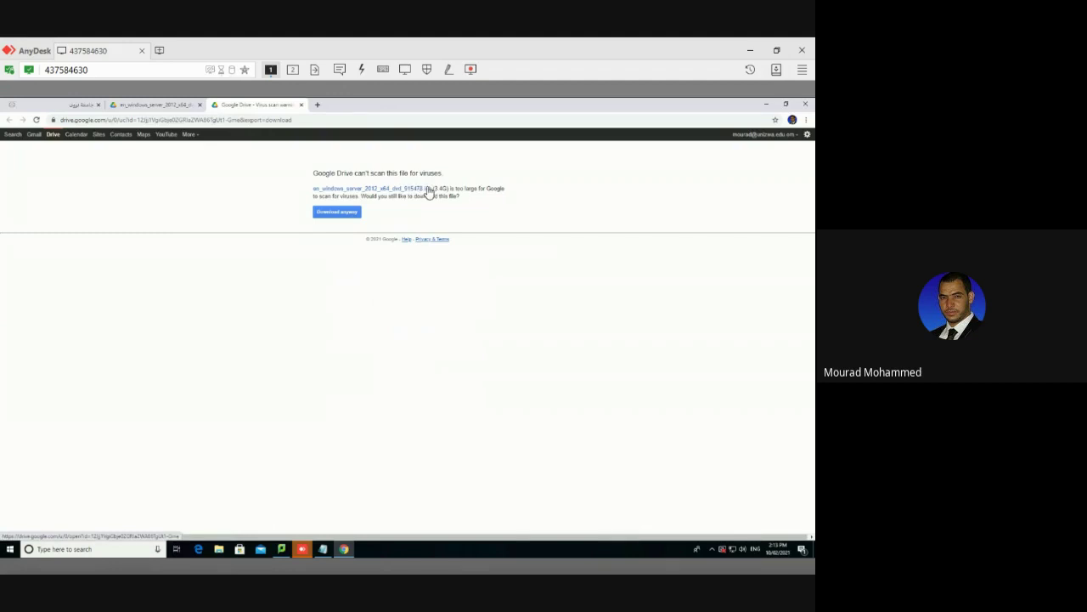
{"action": "left_click", "coordinate": [331, 214]}
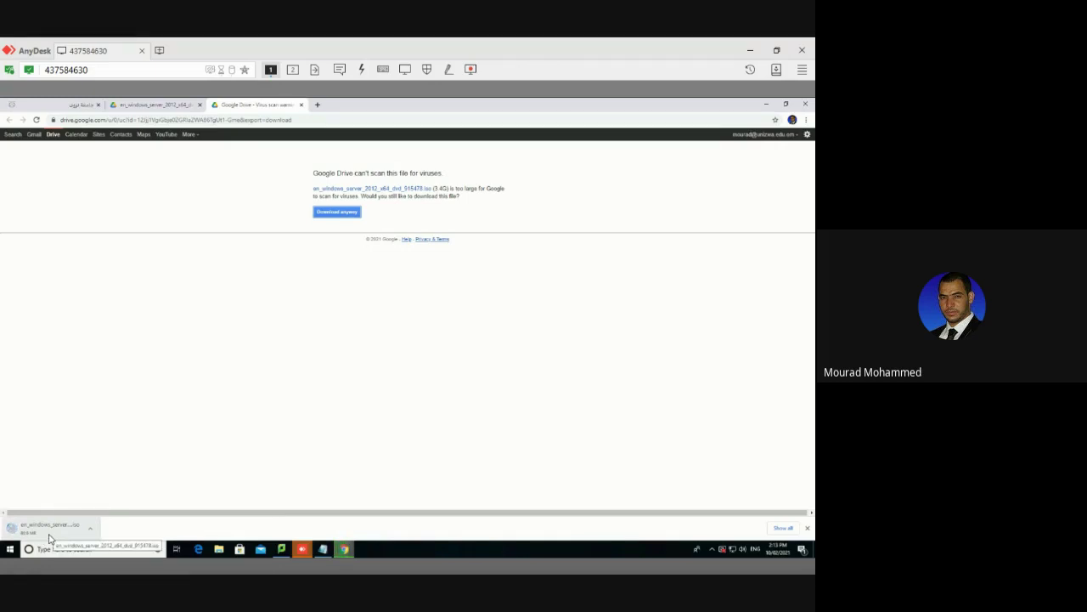
Switch to File Explorer and view the contents of the Downloads folder.
{"action": "left_click", "coordinate": [224, 550]}
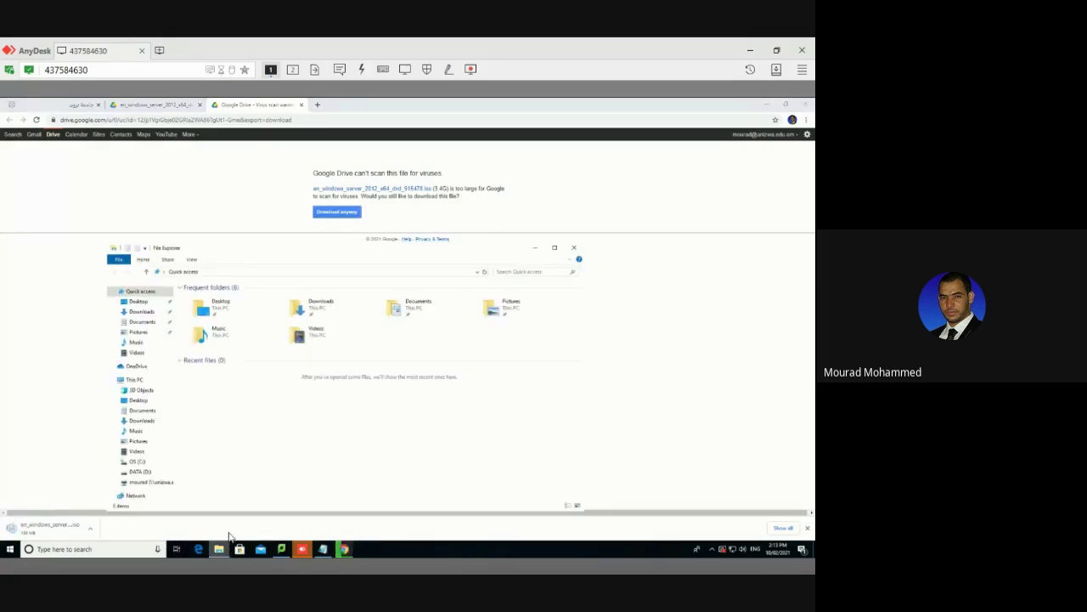
{"action": "left_click", "coordinate": [138, 311]}
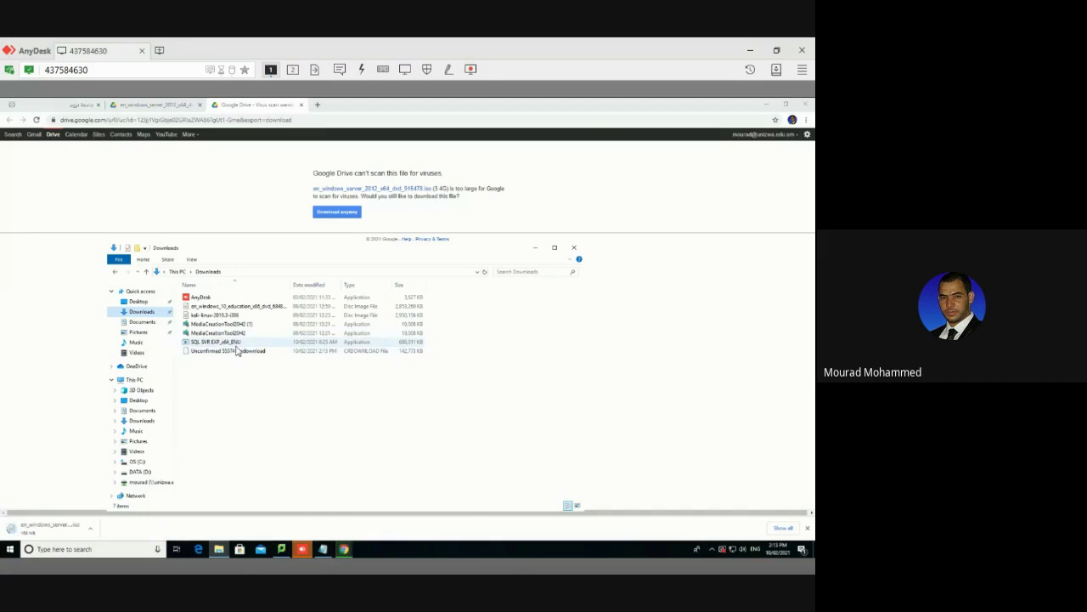
Examine the downloaded installation files in the Downloads folder, selecting the SQL Server Express installer and the Windows Server 2012 ISO.
{"action": "left_click", "coordinate": [223, 306]}
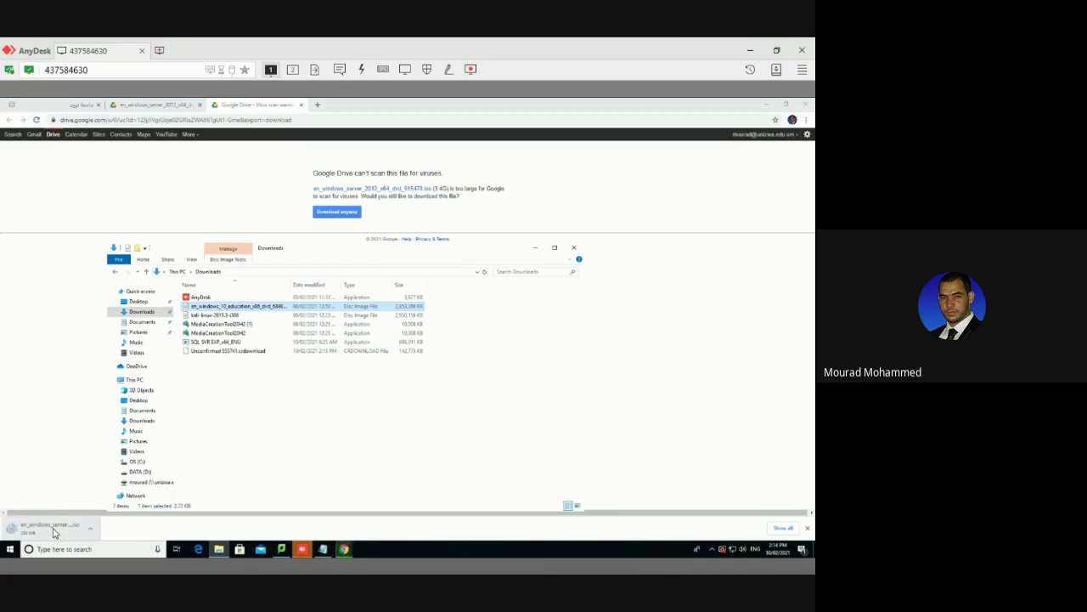
{"action": "left_click", "coordinate": [231, 342]}
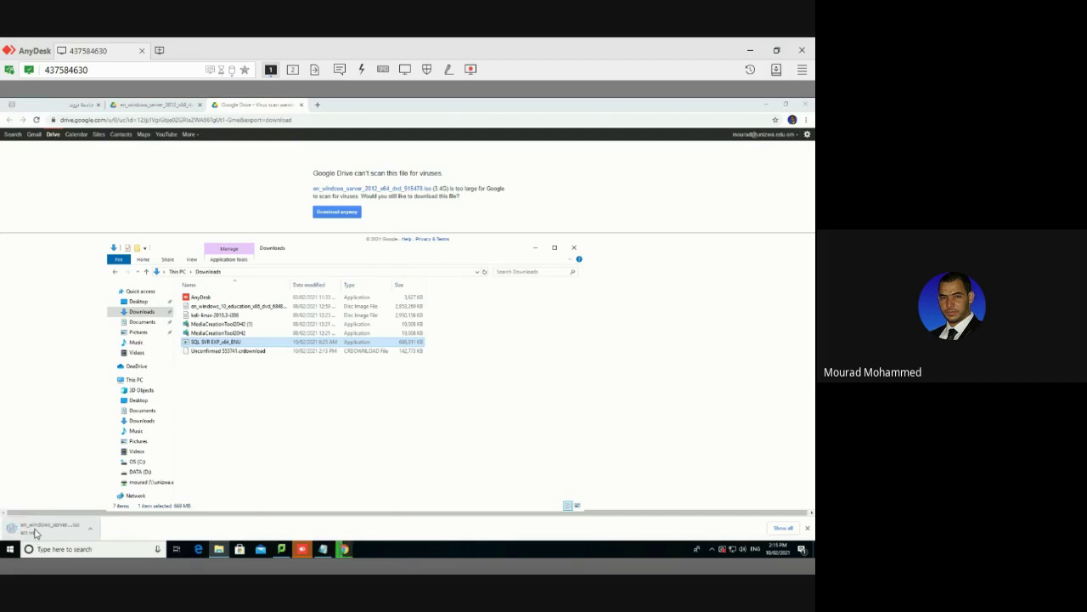
{"action": "left_click", "coordinate": [91, 529]}
{"action": "left_click", "coordinate": [107, 491]}
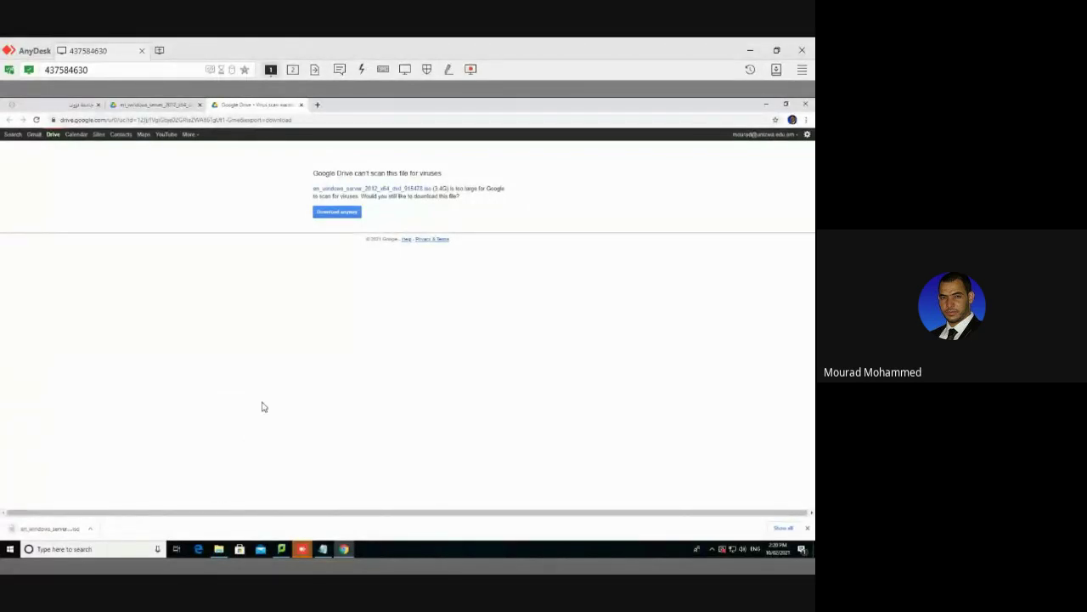
{"action": "left_click", "coordinate": [766, 103]}
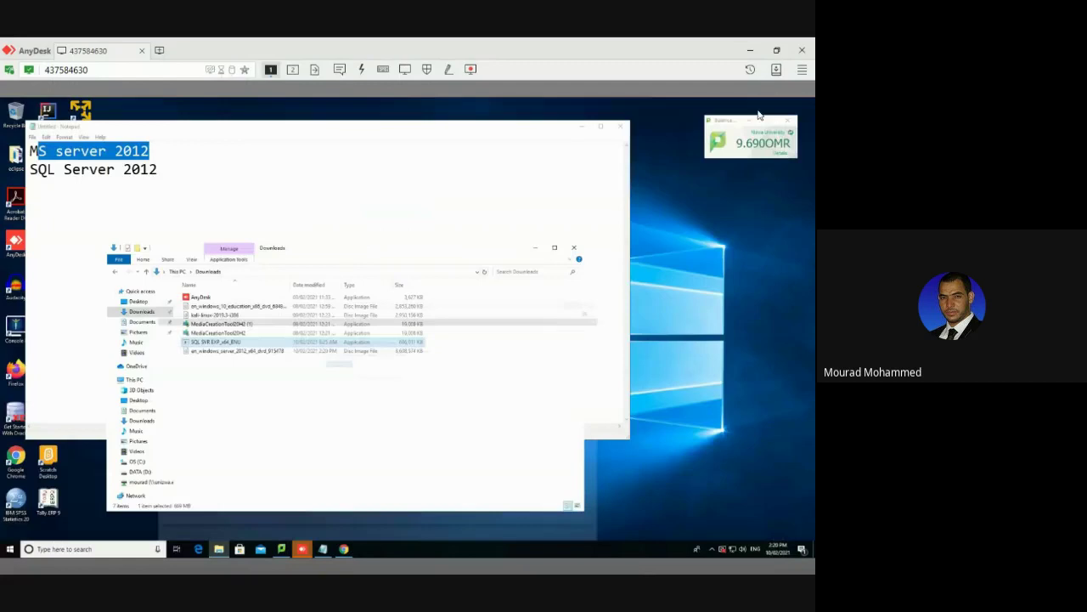
{"action": "left_click", "coordinate": [214, 351]}
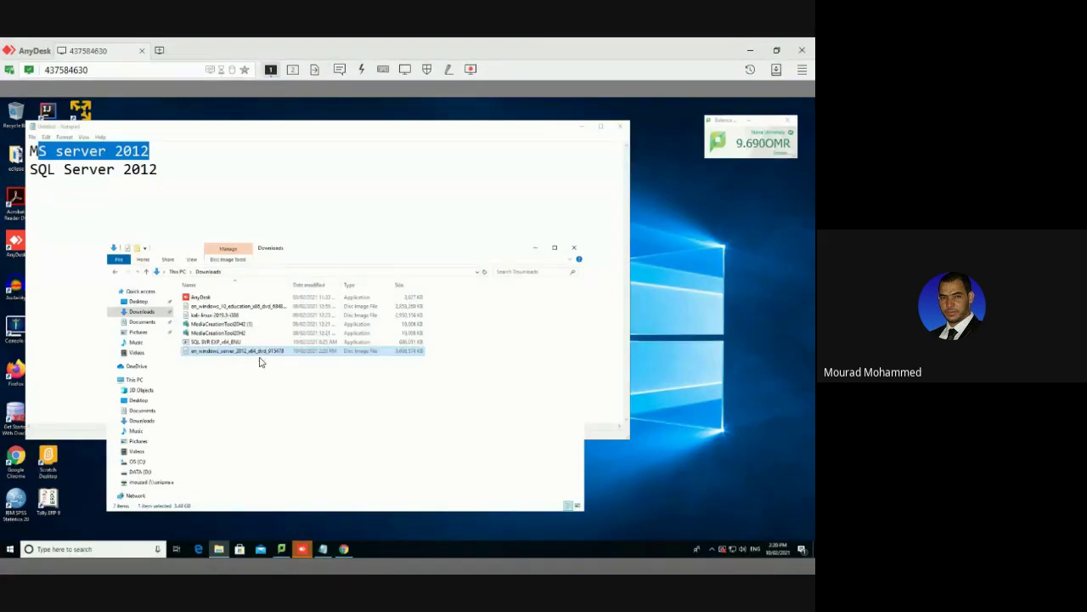
Open VMware Workstation 15 Player and start a new virtual machine with en_windows_server_2012_x64_dvd_915478 from Downloads as the installer disc image.
{"action": "left_click", "coordinate": [81, 111]}
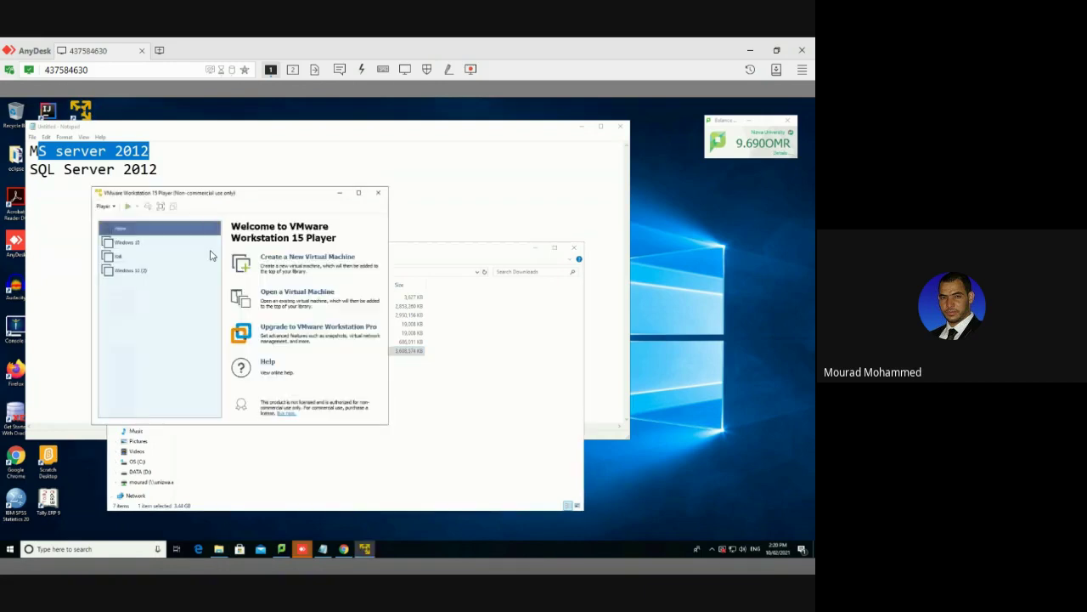
{"action": "left_click", "coordinate": [298, 258]}
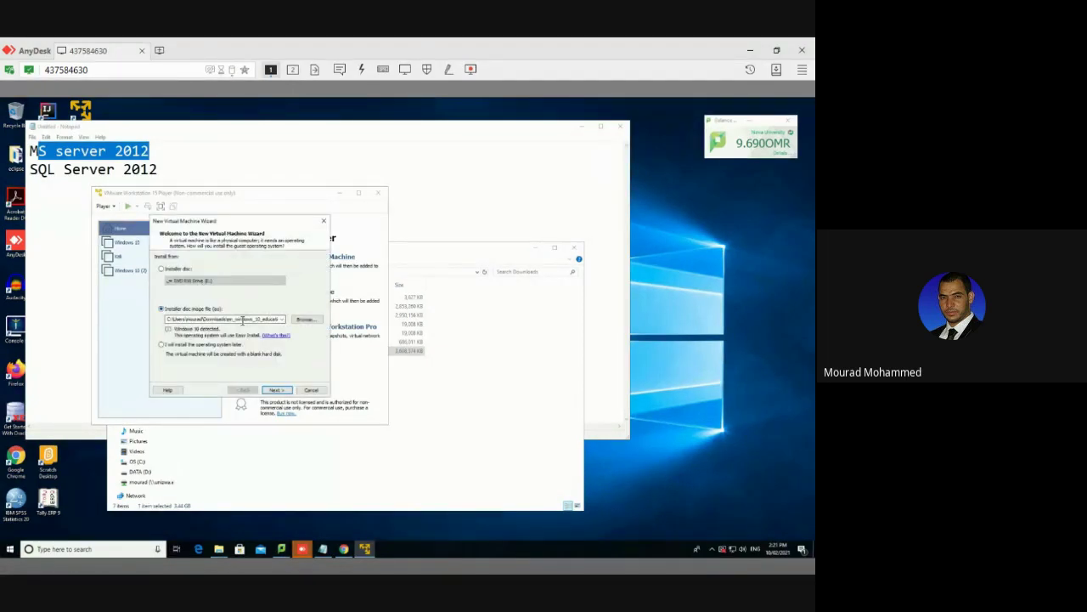
{"action": "left_click", "coordinate": [304, 318]}
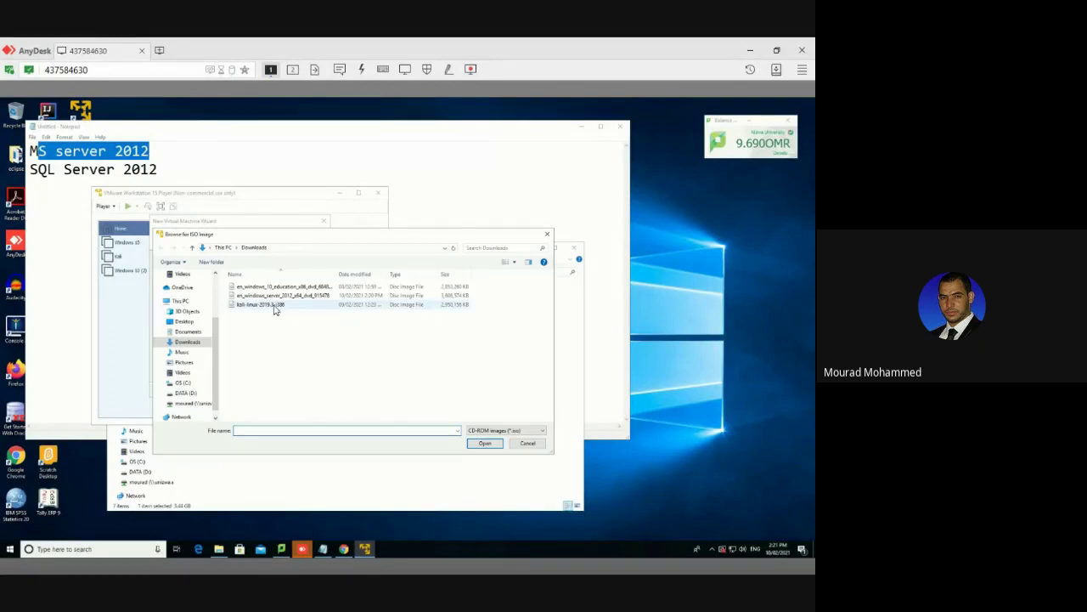
{"action": "left_click", "coordinate": [272, 295]}
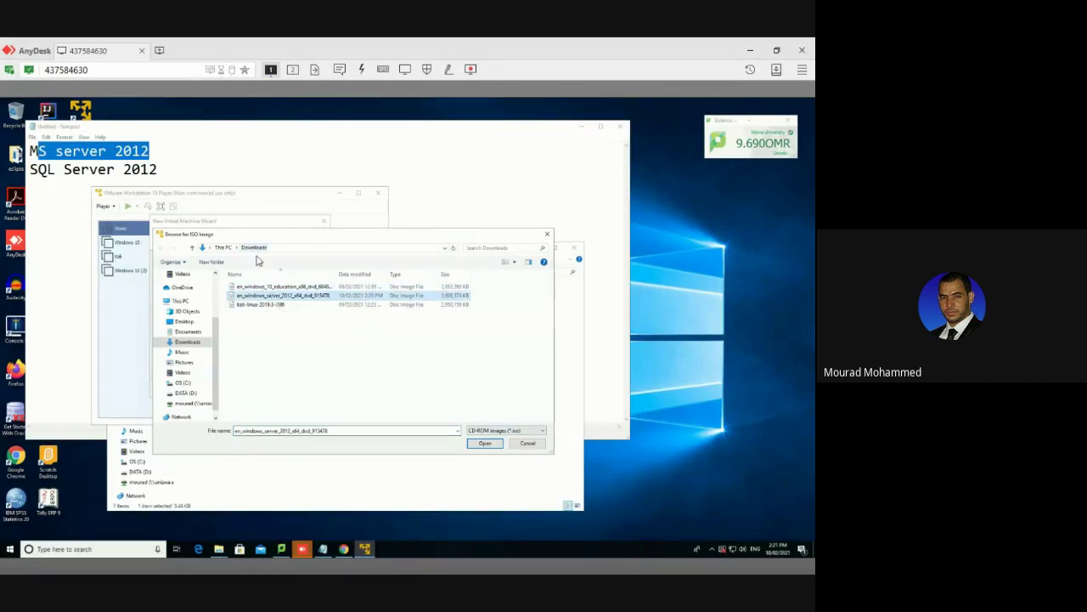
{"action": "left_click", "coordinate": [497, 444]}
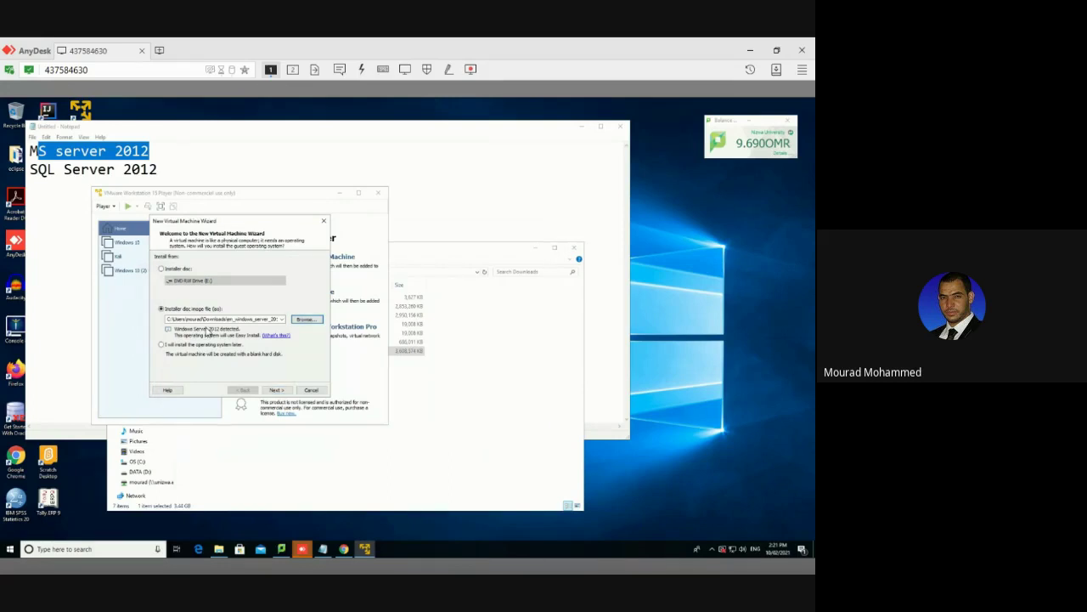
Accept Windows Server 2012 Datacenter without a product key, the name Windows Server 2012, and a 60 GB disk split into multiple files.
{"action": "left_click", "coordinate": [275, 389]}
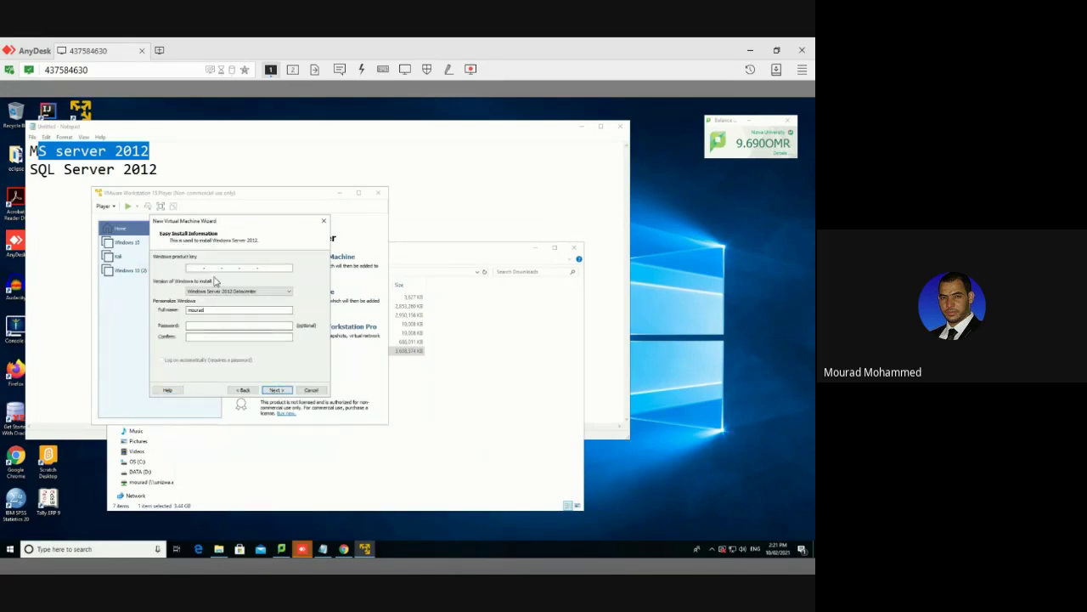
{"action": "left_click", "coordinate": [274, 389]}
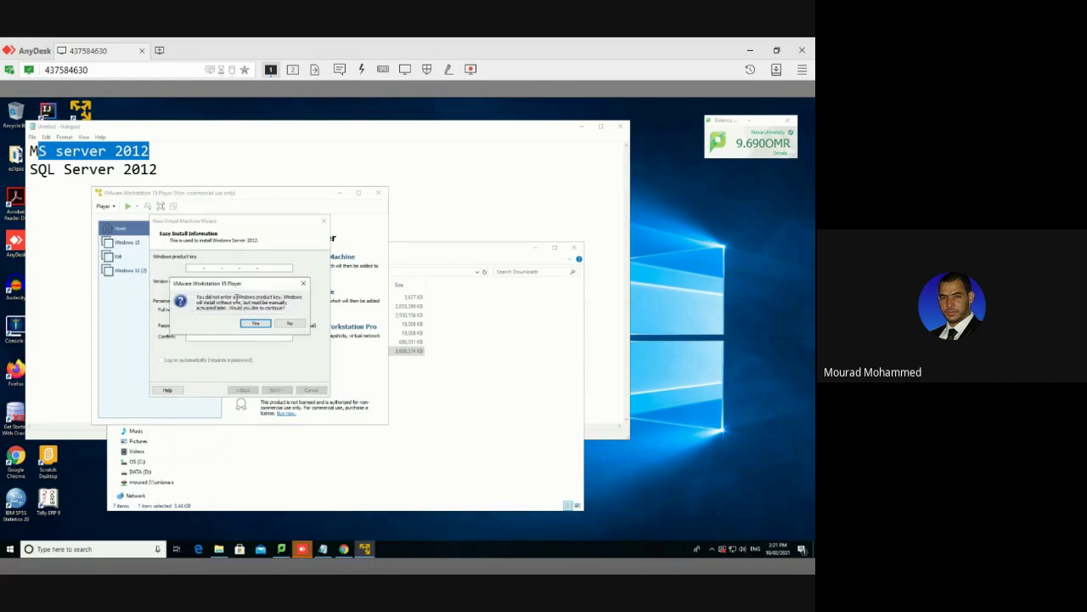
{"action": "left_click", "coordinate": [255, 323]}
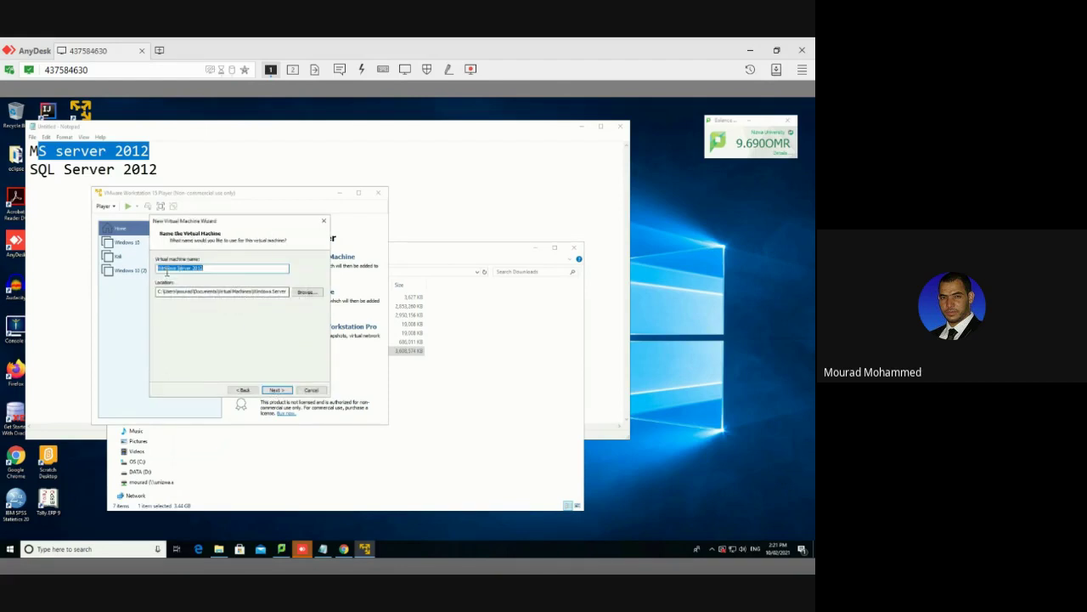
{"action": "left_click", "coordinate": [277, 389]}
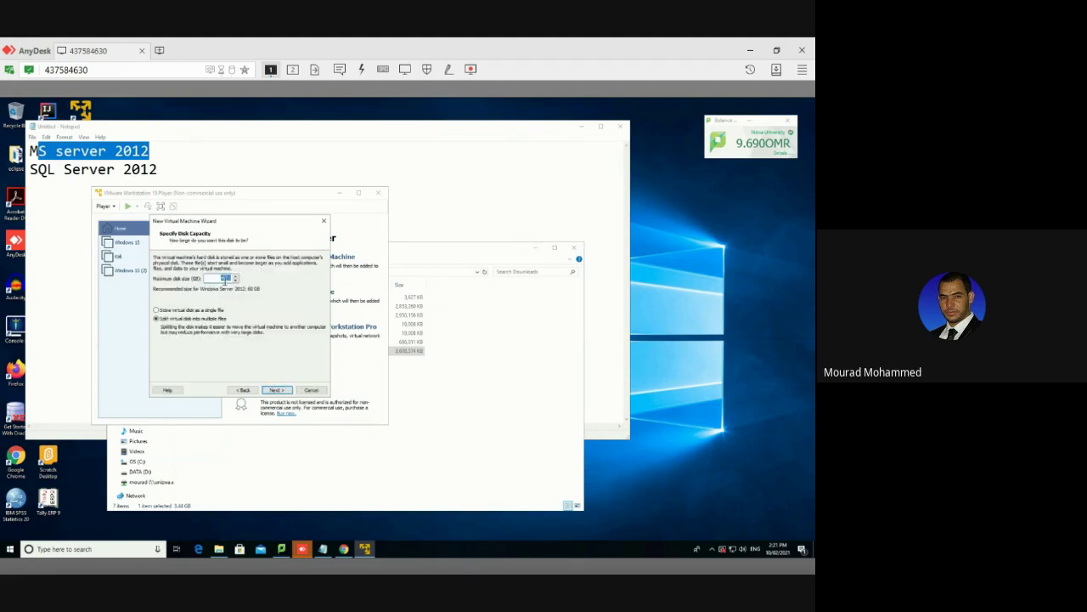
{"action": "left_click", "coordinate": [277, 390]}
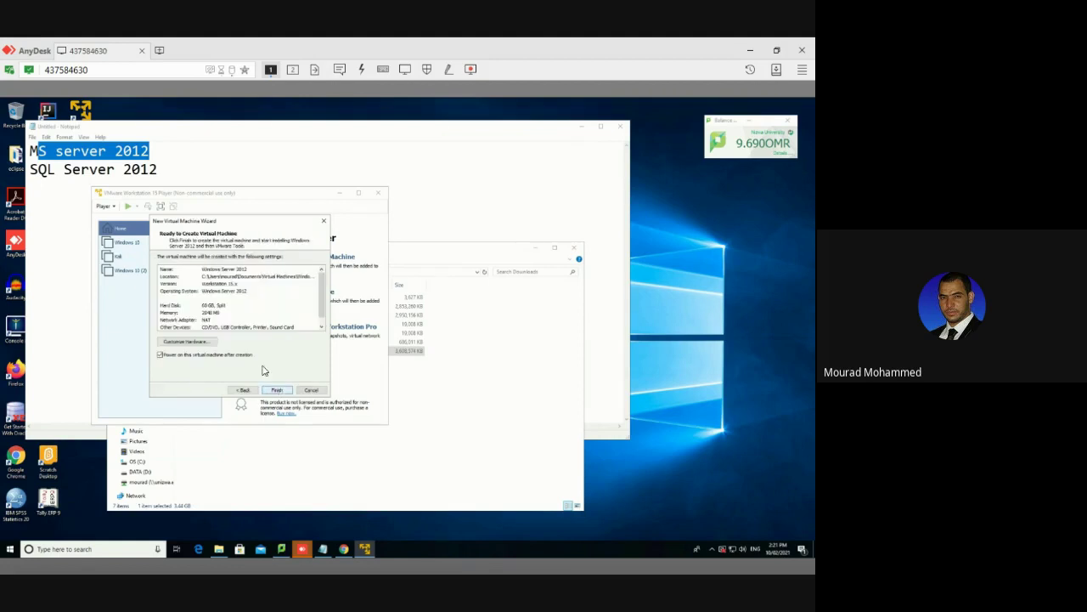
Customize the new virtual machine's hardware by setting its memory to 4096 MB.
{"action": "left_click", "coordinate": [205, 313]}
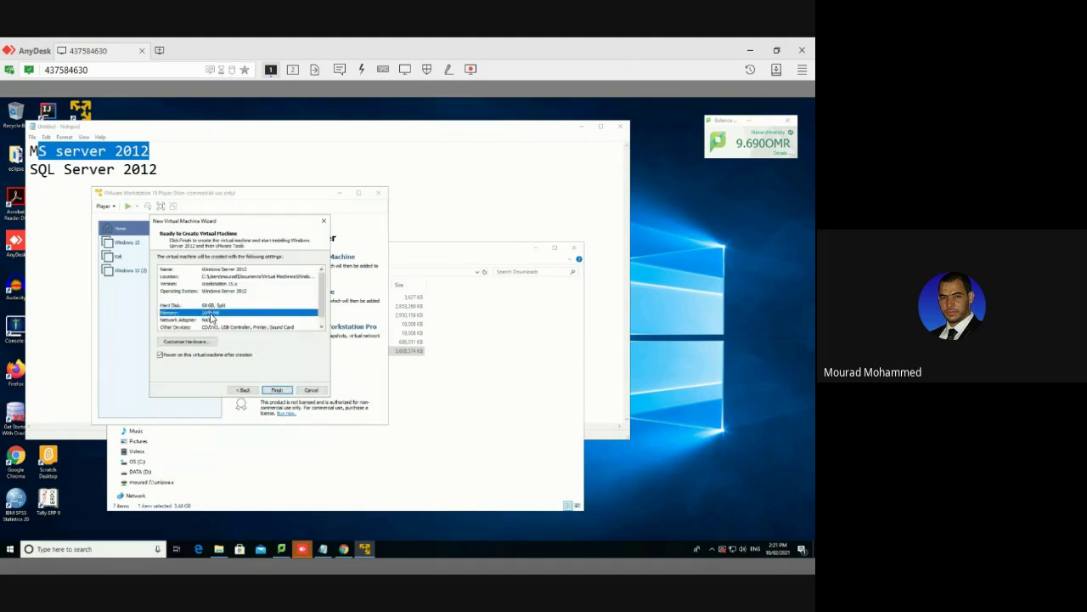
{"action": "left_click", "coordinate": [199, 343]}
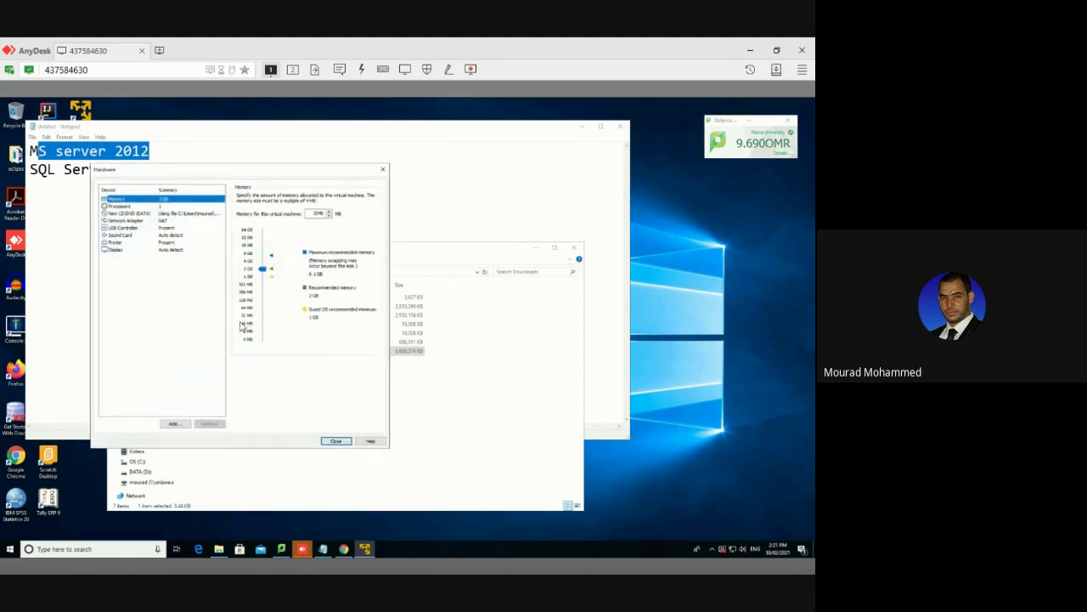
{"action": "left_click_drag", "start_coordinate": [260, 270], "coordinate": [261, 265]}
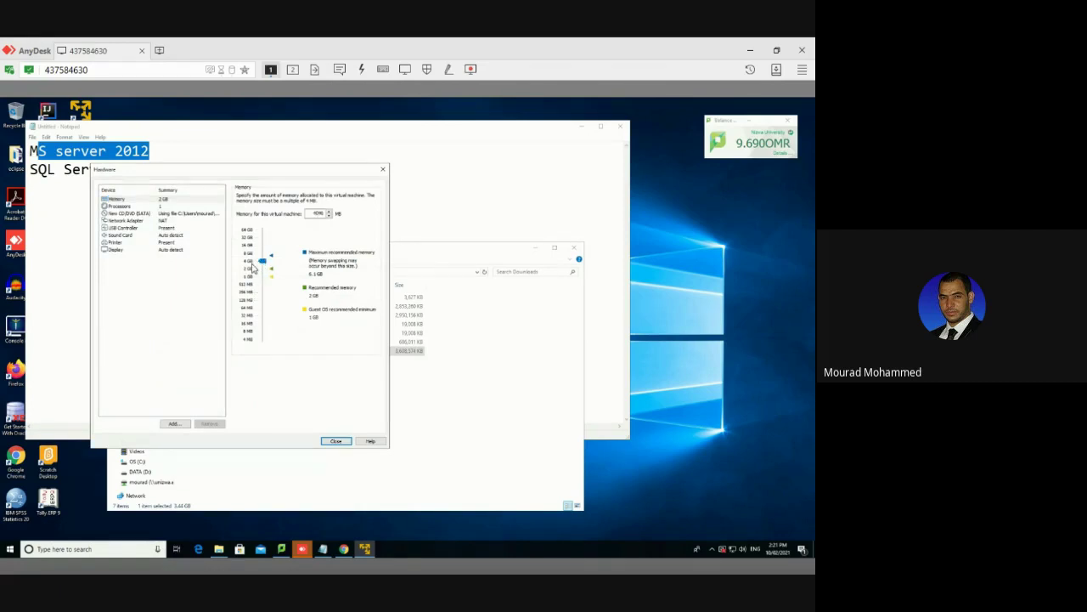
{"action": "left_click", "coordinate": [336, 442]}
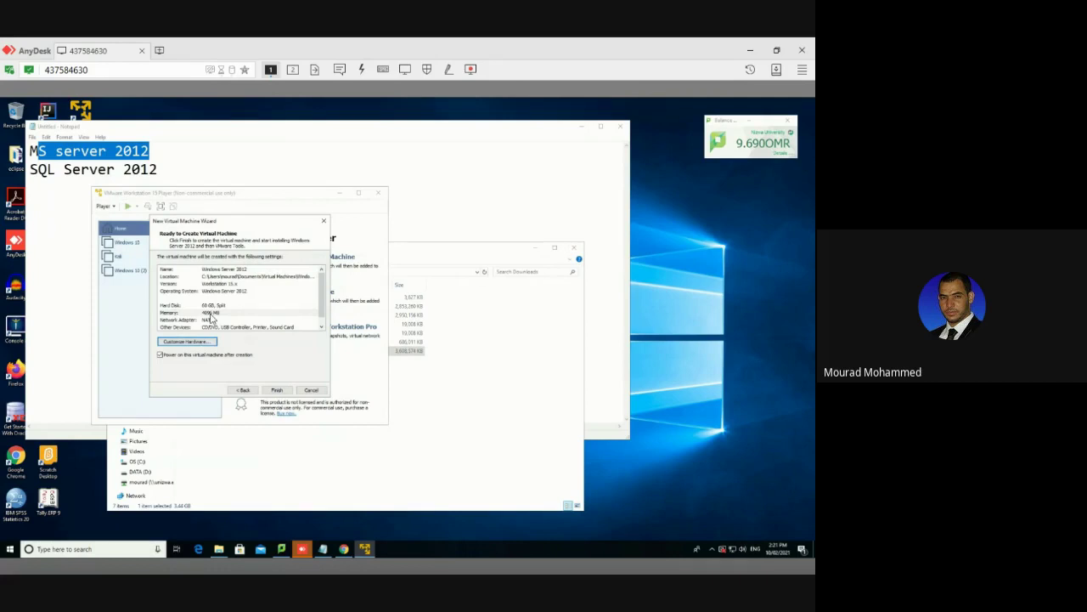
Create and power on the virtual machine, postpone the VMware Tools download, and move its window clear of the Downloads folder.
{"action": "left_click", "coordinate": [285, 390]}
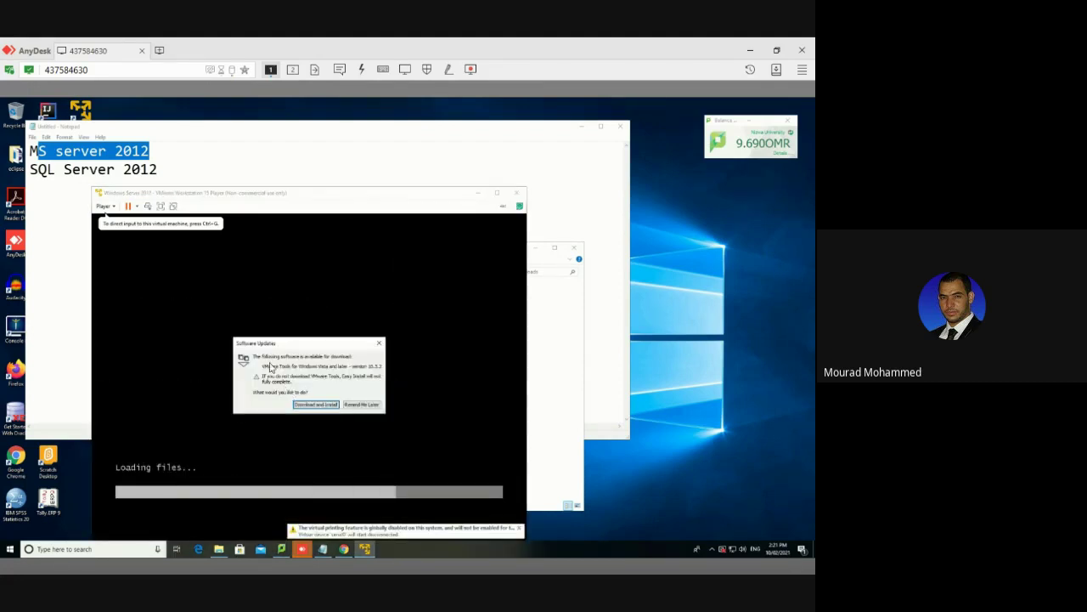
{"action": "left_click", "coordinate": [358, 406]}
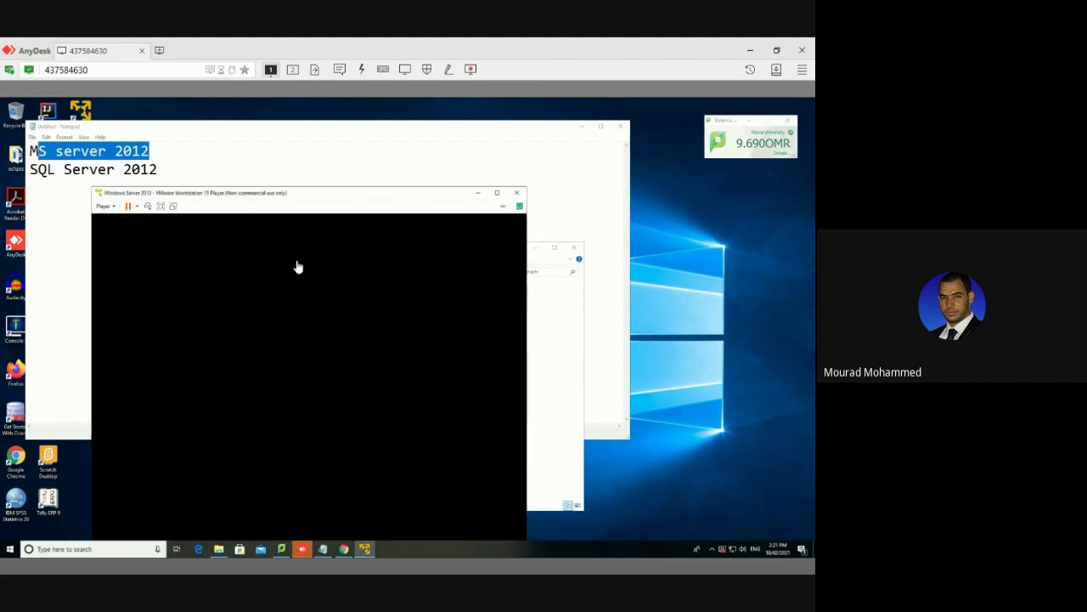
{"action": "left_click_drag", "start_coordinate": [274, 198], "coordinate": [428, 118]}
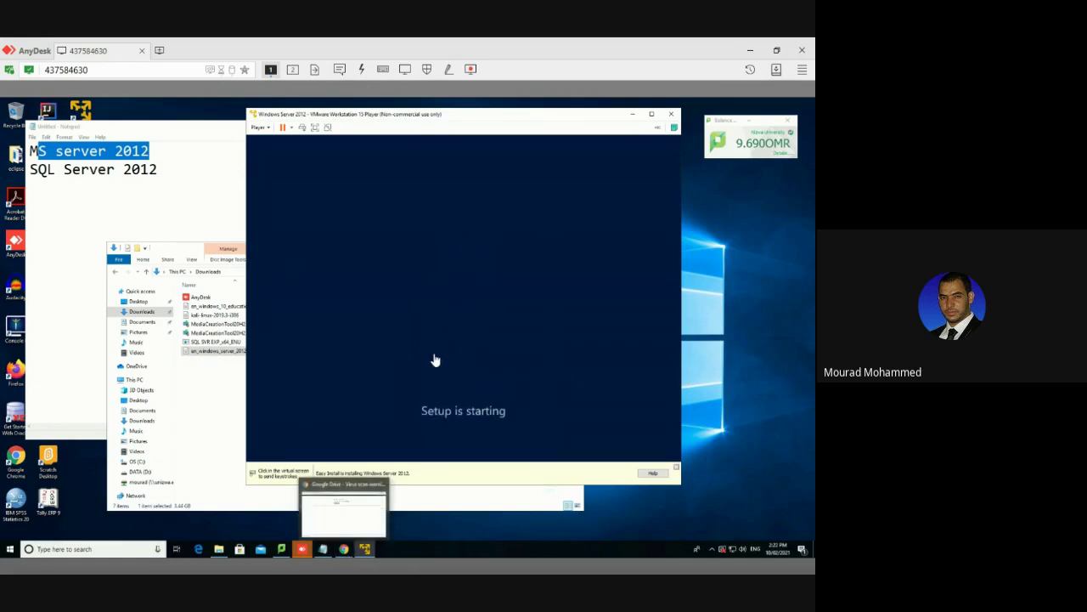
Switch to Chrome, return to Moodle's Software List, and search it for "sql server".
{"action": "left_click", "coordinate": [343, 549]}
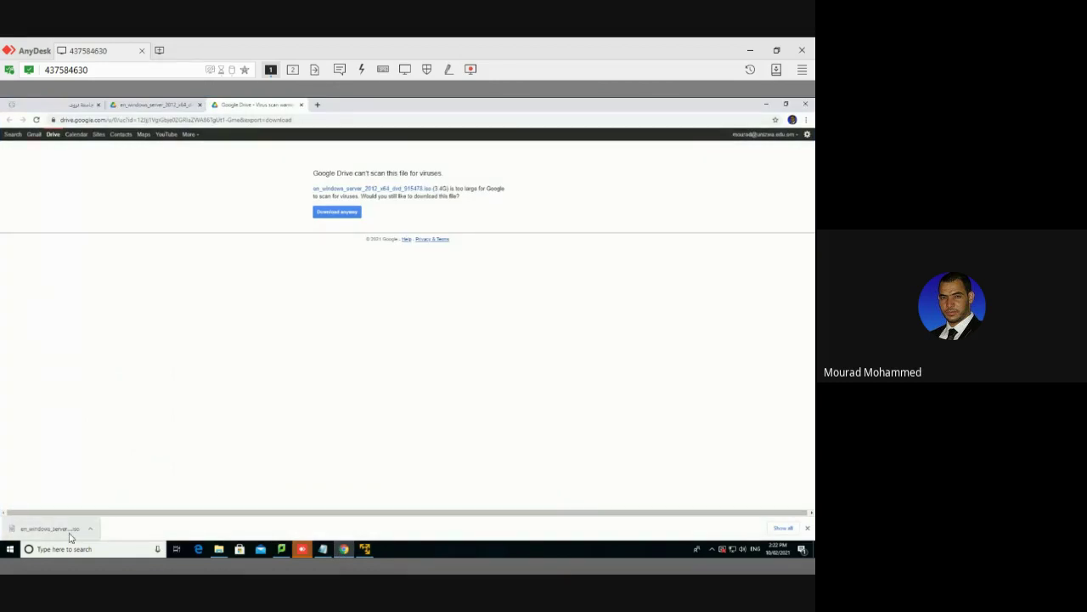
{"action": "left_click", "coordinate": [300, 105]}
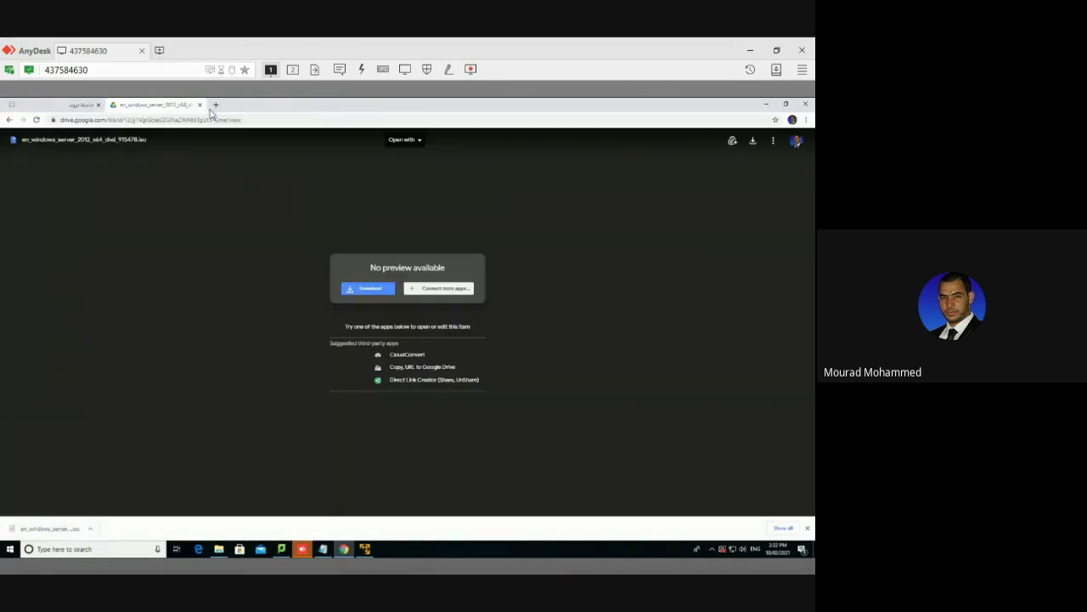
{"action": "left_click", "coordinate": [10, 120]}
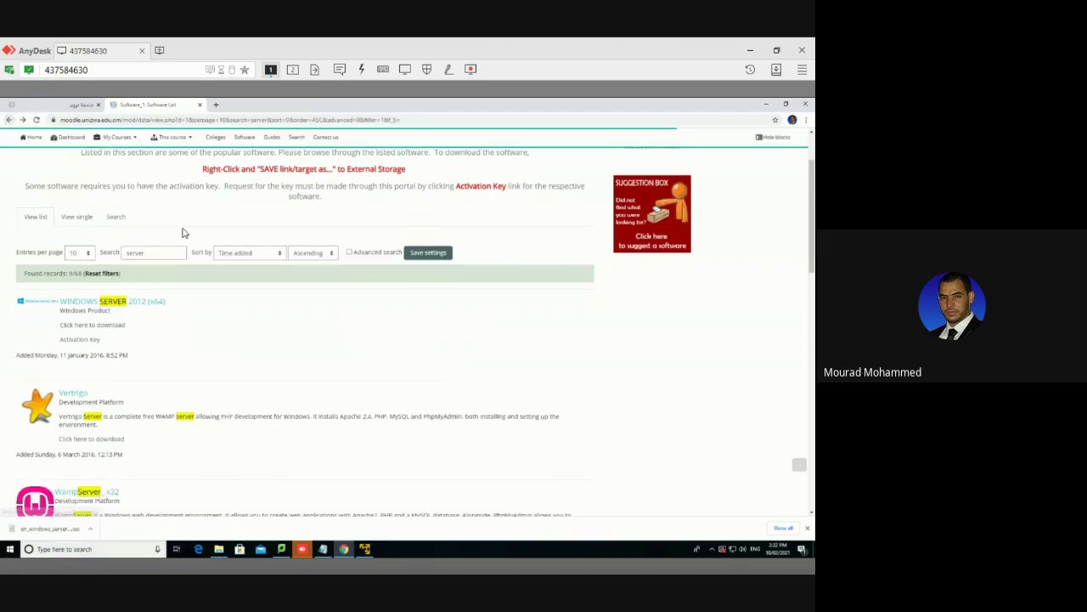
{"action": "left_click_drag", "start_coordinate": [151, 249], "coordinate": [101, 250]}
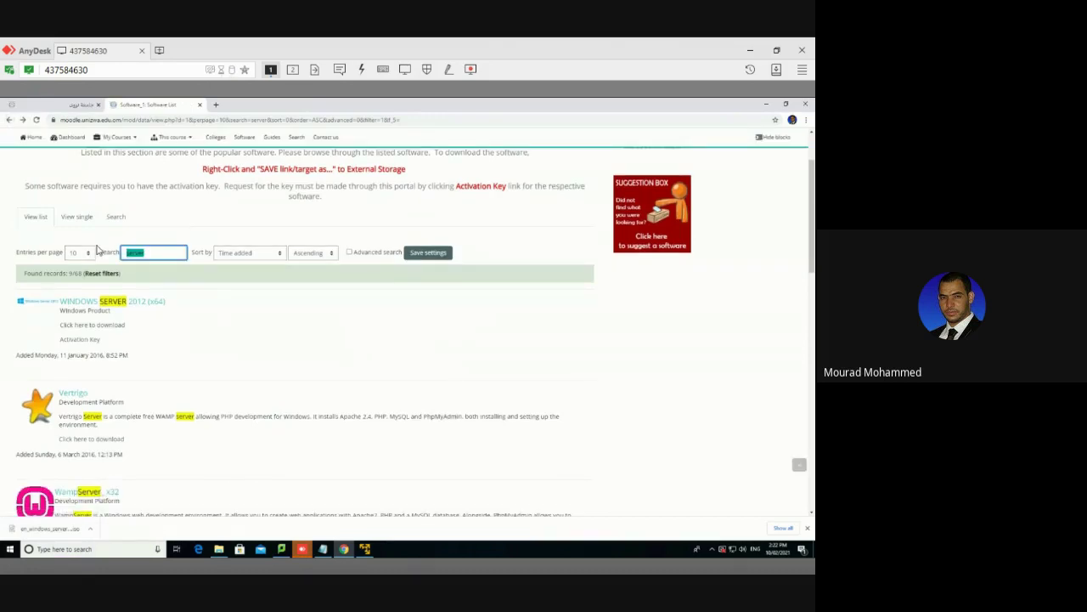
{"action": "type", "text": "sql"}
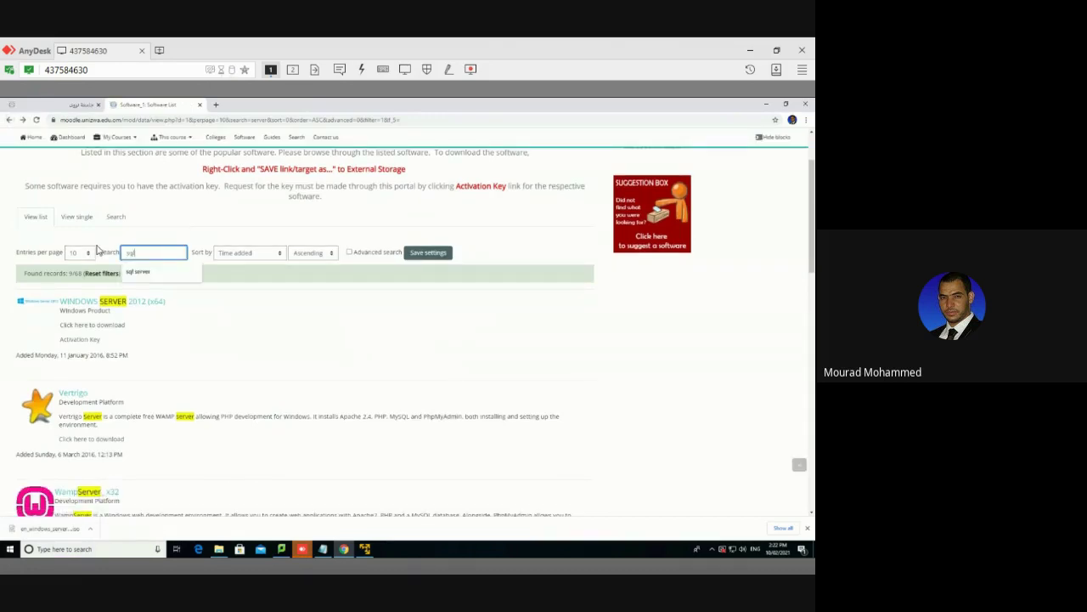
{"action": "key", "text": "Down"}
{"action": "key", "text": "Return"}
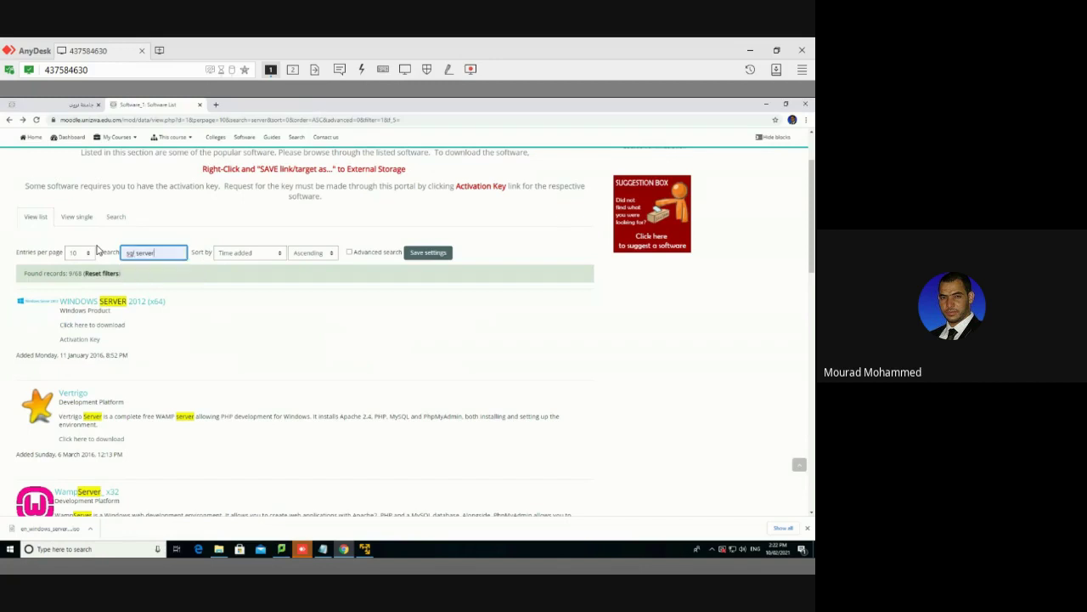
{"action": "key", "text": "Return"}
{"action": "scroll", "coordinate": [153, 388], "scroll_direction": "down", "scroll_amount": 1}
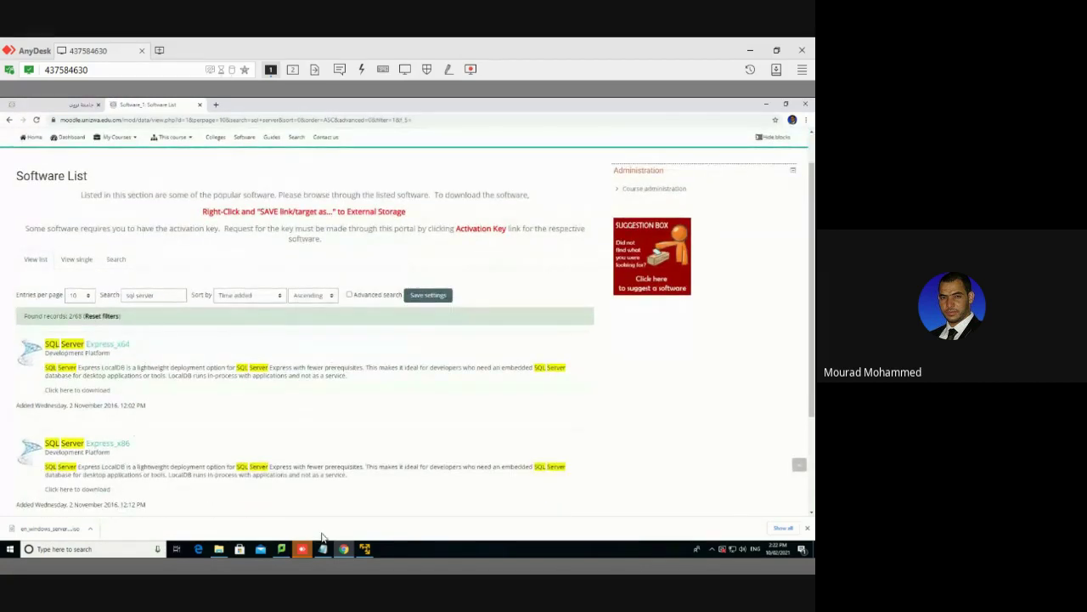
Compare the SQL Server Express_x64 entry with the SQL SVR EXP_x64_ENU installer in Downloads, and switch back to the VMware Player virtual machine.
{"action": "left_click", "coordinate": [365, 549]}
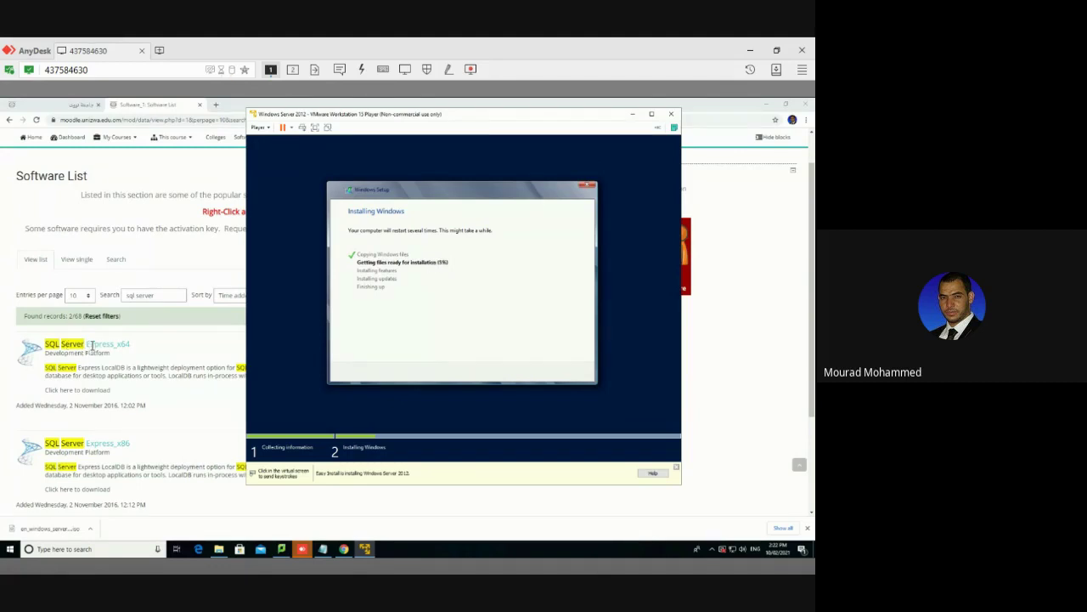
{"action": "left_click_drag", "start_coordinate": [115, 343], "coordinate": [131, 351]}
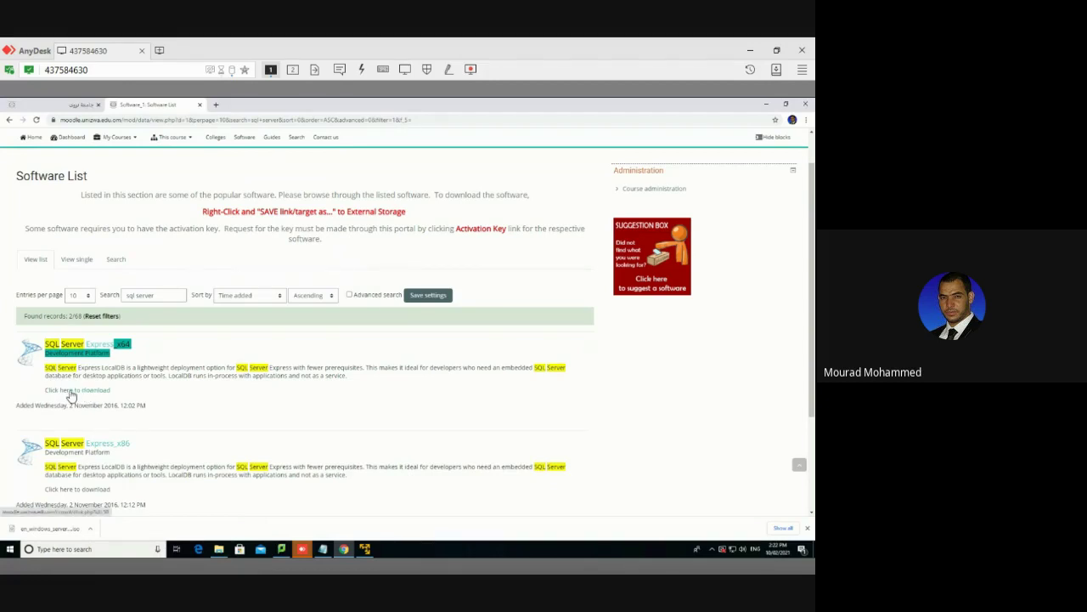
{"action": "left_click", "coordinate": [218, 551]}
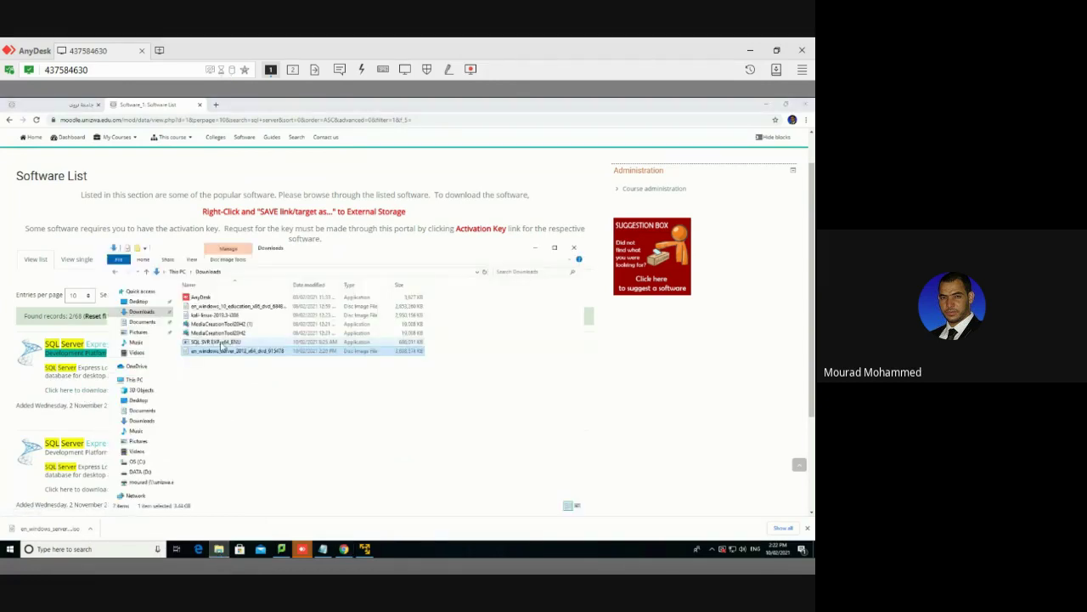
{"action": "left_click", "coordinate": [212, 344]}
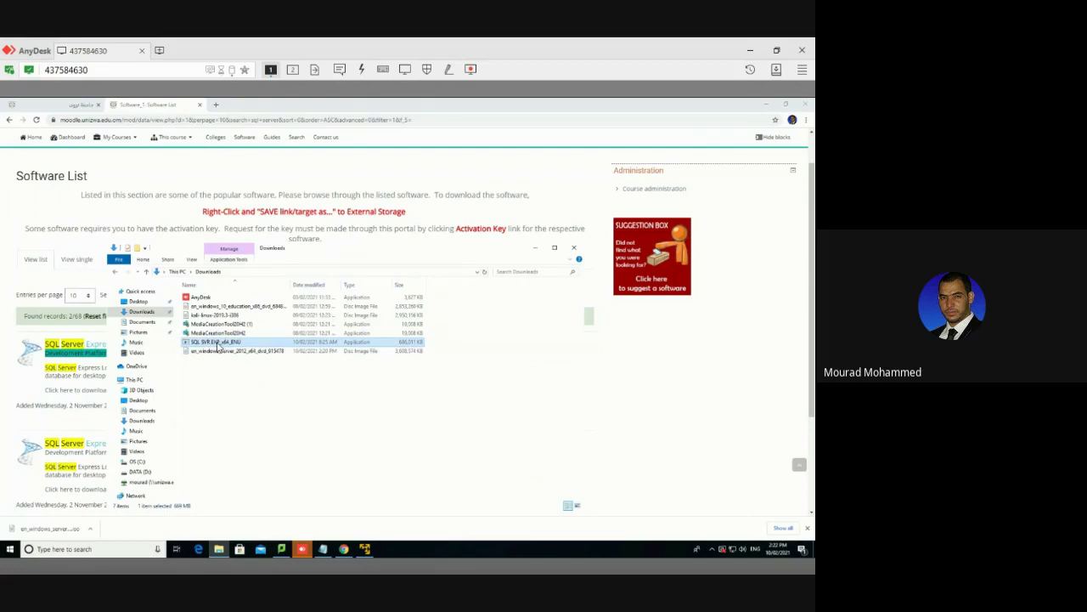
{"action": "mouse_move", "coordinate": [360, 551]}
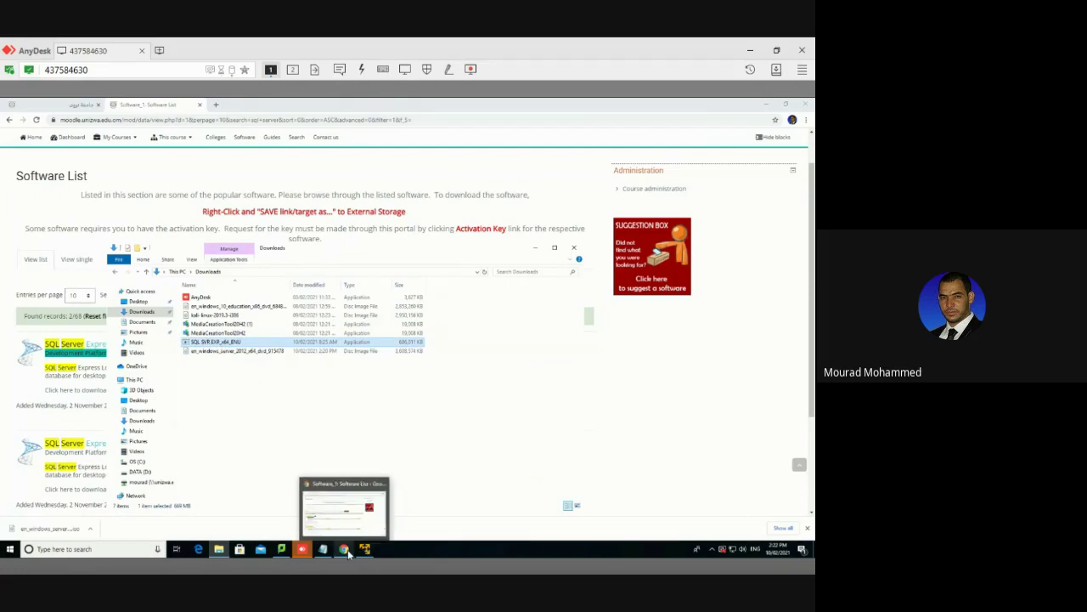
{"action": "left_click", "coordinate": [364, 549]}
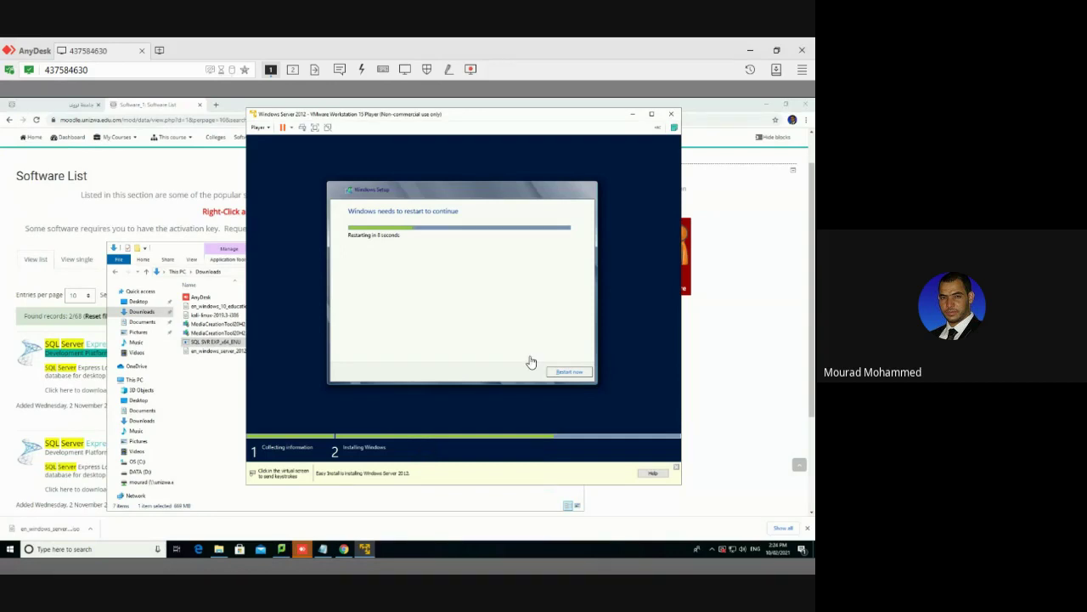
Restart the virtual machine to continue Windows Setup and dismiss the upgrader.exe error during the VMware Tools installation.
{"action": "left_click", "coordinate": [571, 372]}
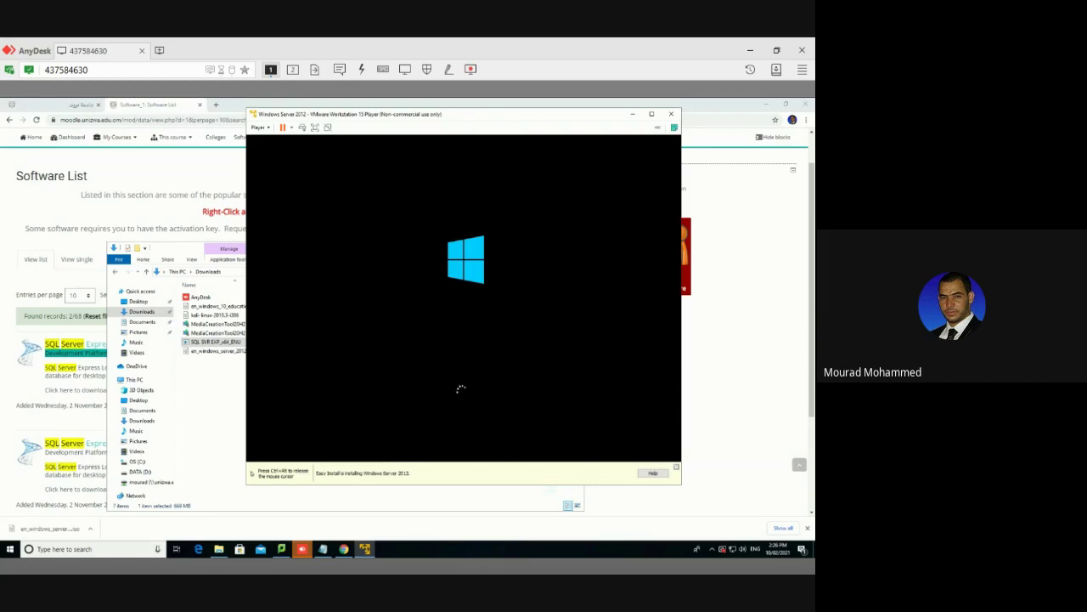
{"action": "key", "text": "ctrl+alt"}
{"action": "left_click", "coordinate": [291, 452]}
{"action": "key", "text": "ctrl+alt"}
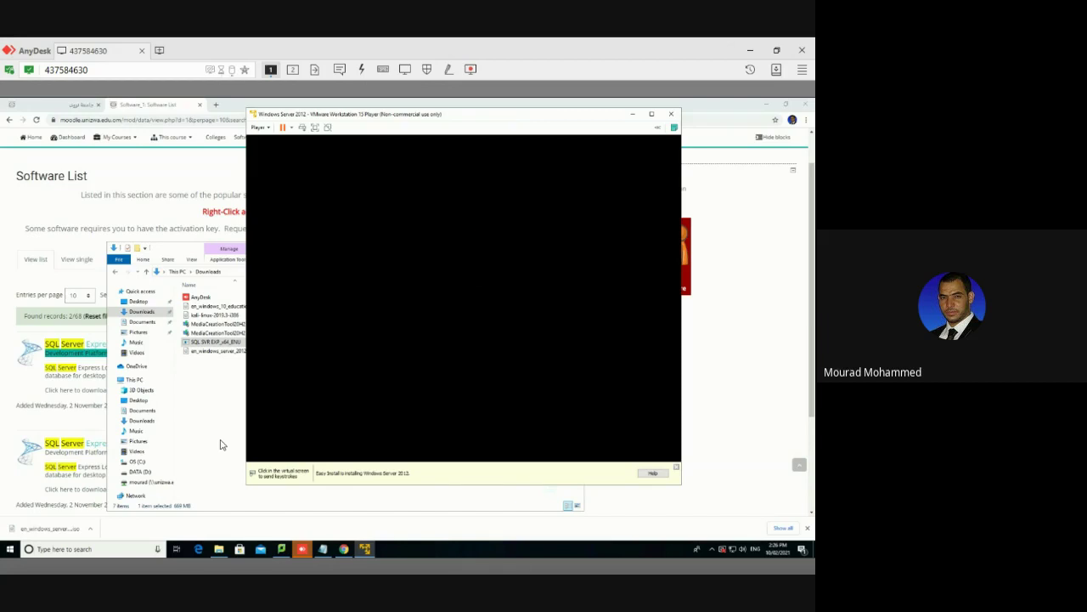
{"action": "left_click", "coordinate": [339, 395]}
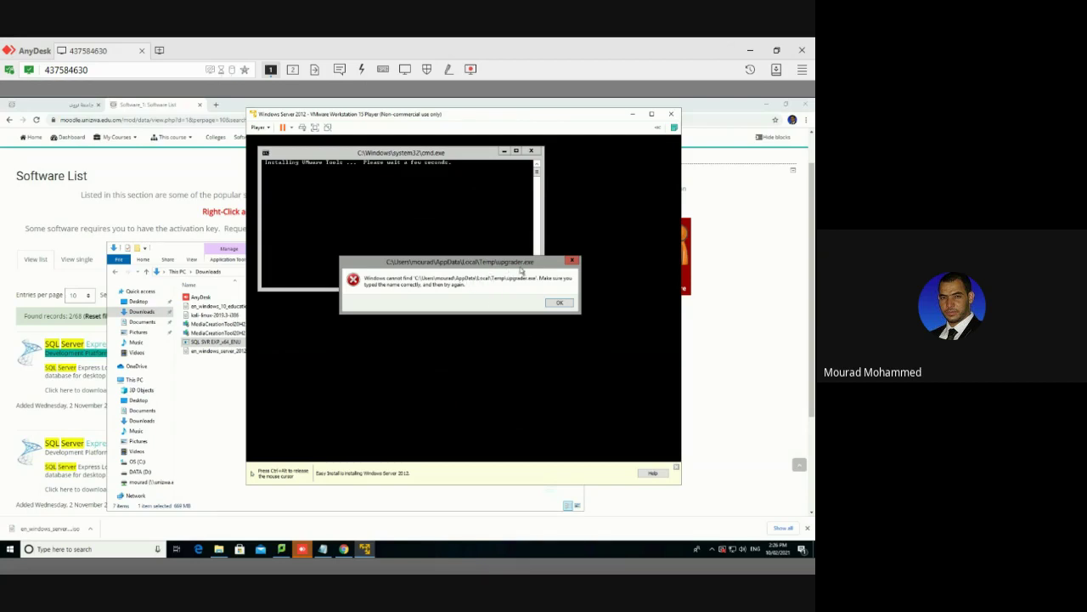
{"action": "left_click", "coordinate": [551, 306]}
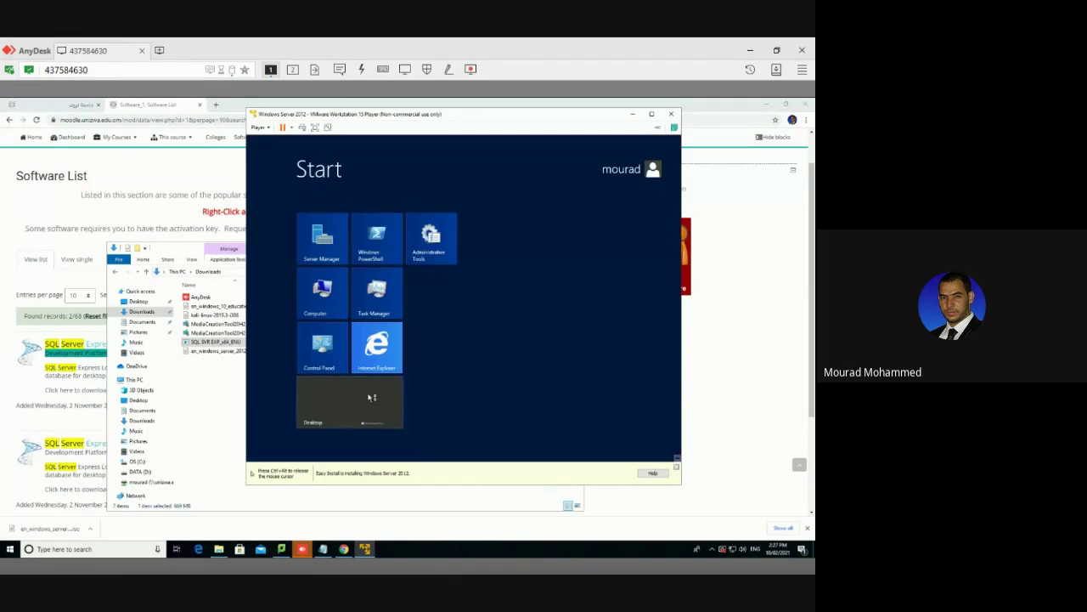
Move the virtual machine's window aside on the host desktop and close Server Manager in the guest.
{"action": "key", "text": "ctrl+alt"}
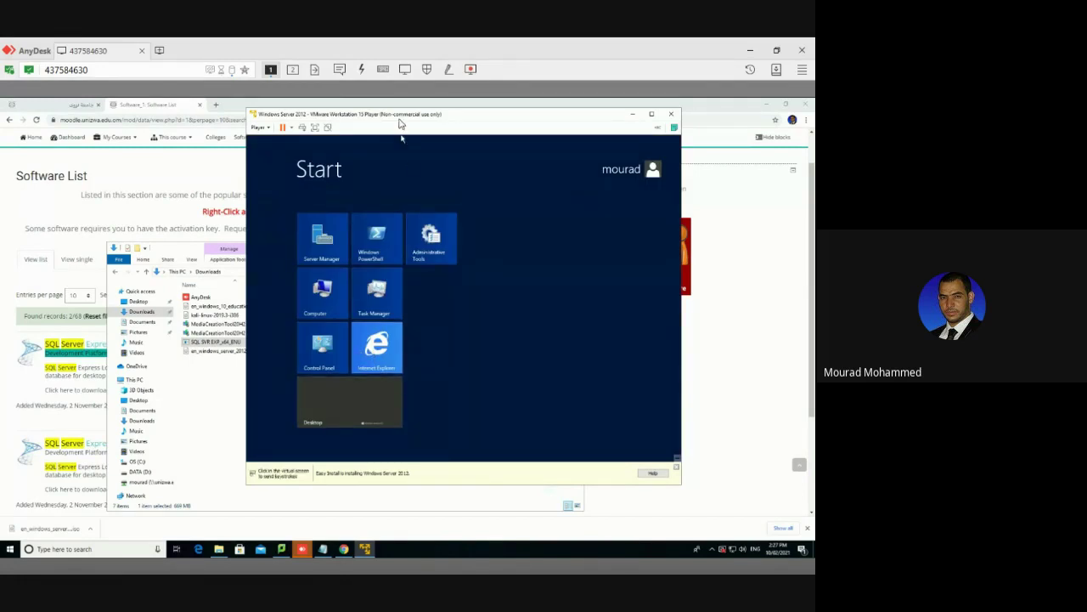
{"action": "left_click", "coordinate": [420, 182]}
{"action": "key", "text": "ctrl+alt"}
{"action": "left_click_drag", "start_coordinate": [383, 119], "coordinate": [311, 110]}
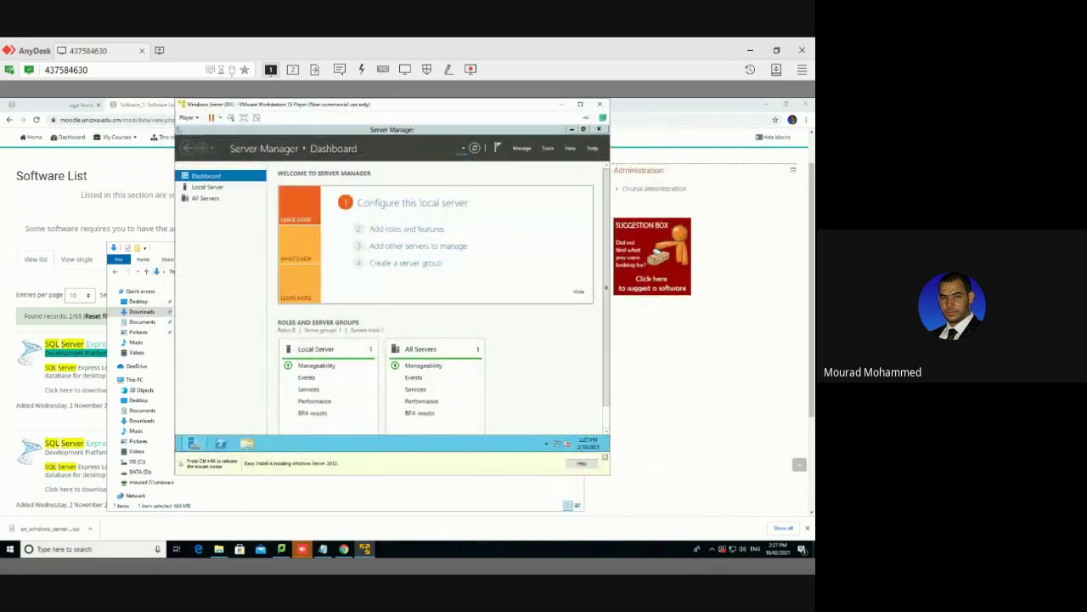
{"action": "left_click", "coordinate": [9, 548]}
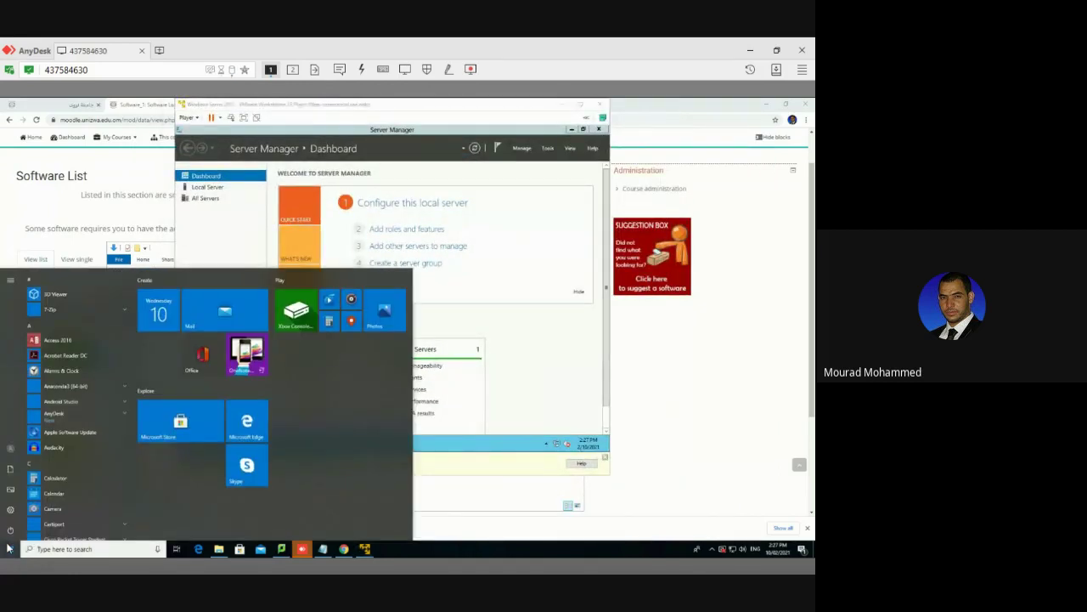
{"action": "left_click", "coordinate": [8, 548]}
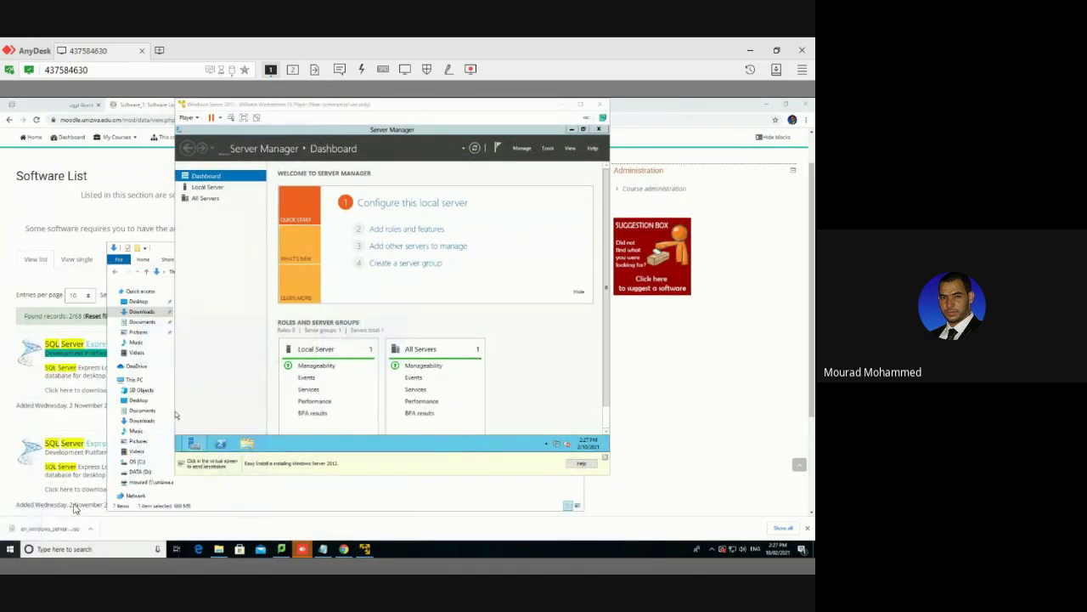
{"action": "left_click", "coordinate": [596, 139]}
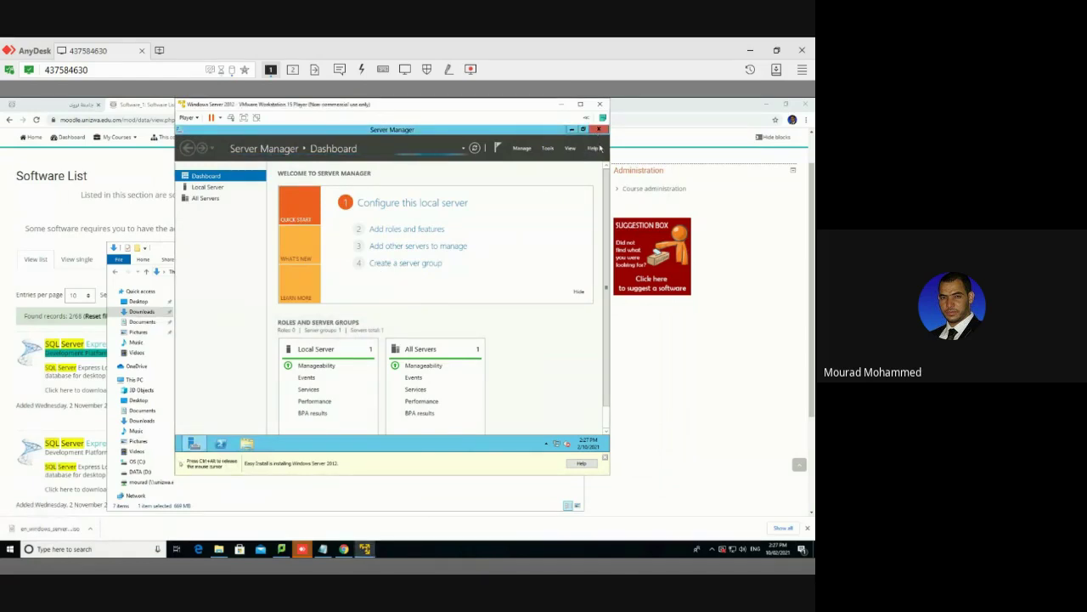
{"action": "left_click", "coordinate": [600, 130]}
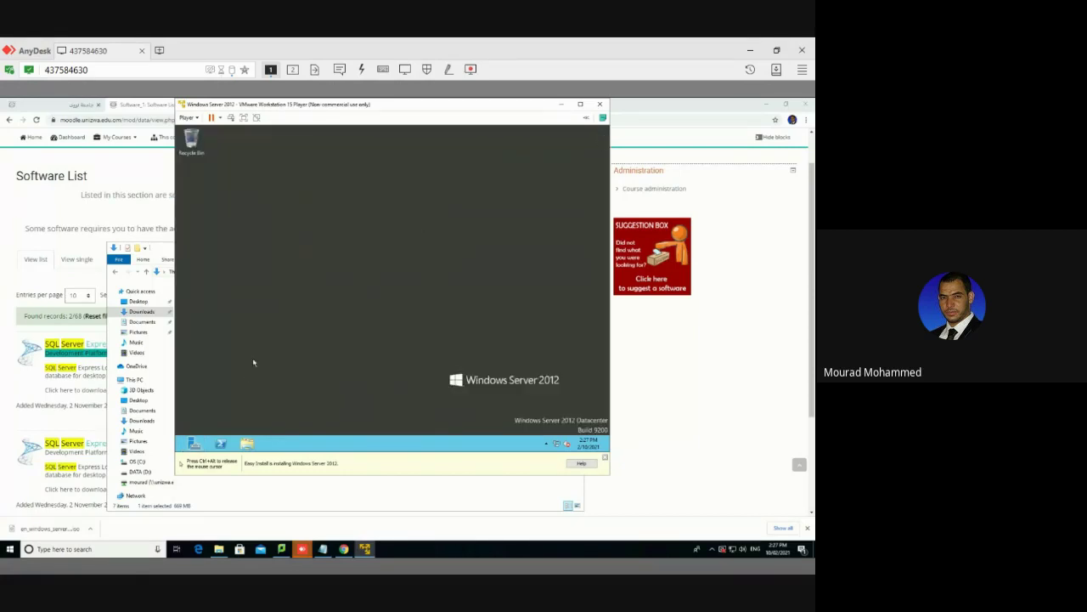
Switch the Windows Server 2012 virtual machine to full screen mode.
{"action": "key", "text": "super"}
{"action": "key", "text": "super"}
{"action": "left_click", "coordinate": [243, 118]}
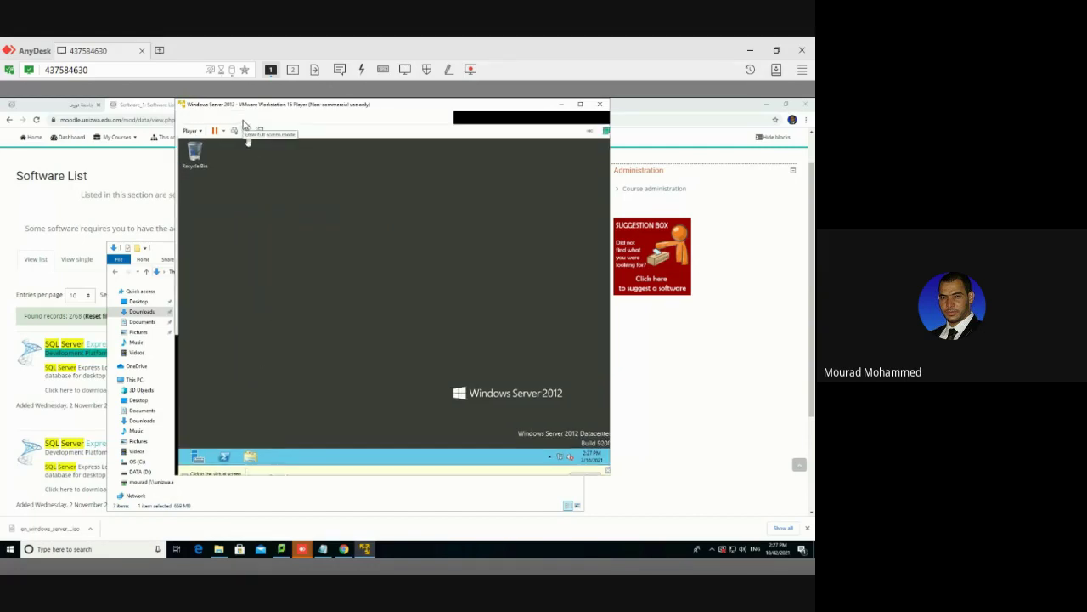
{"action": "right_click", "coordinate": [466, 293]}
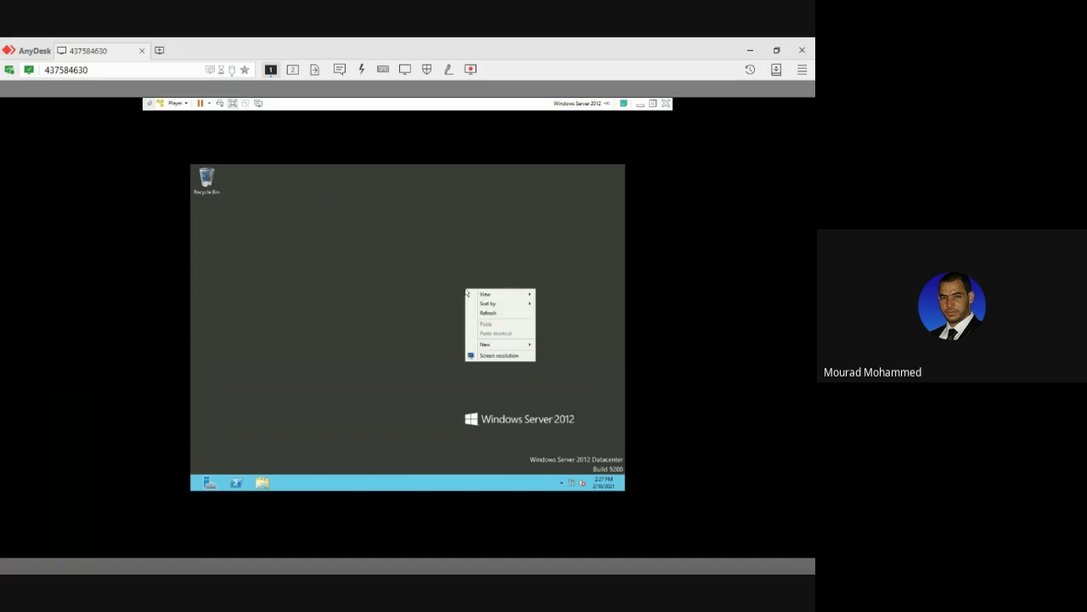
{"action": "left_click", "coordinate": [491, 356]}
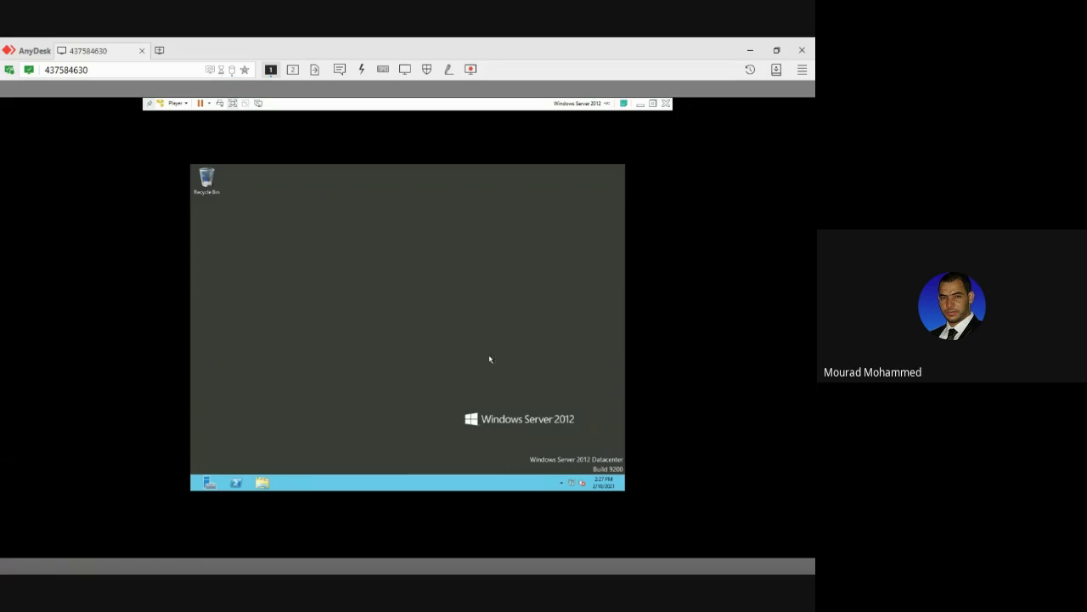
{"action": "left_click", "coordinate": [363, 322]}
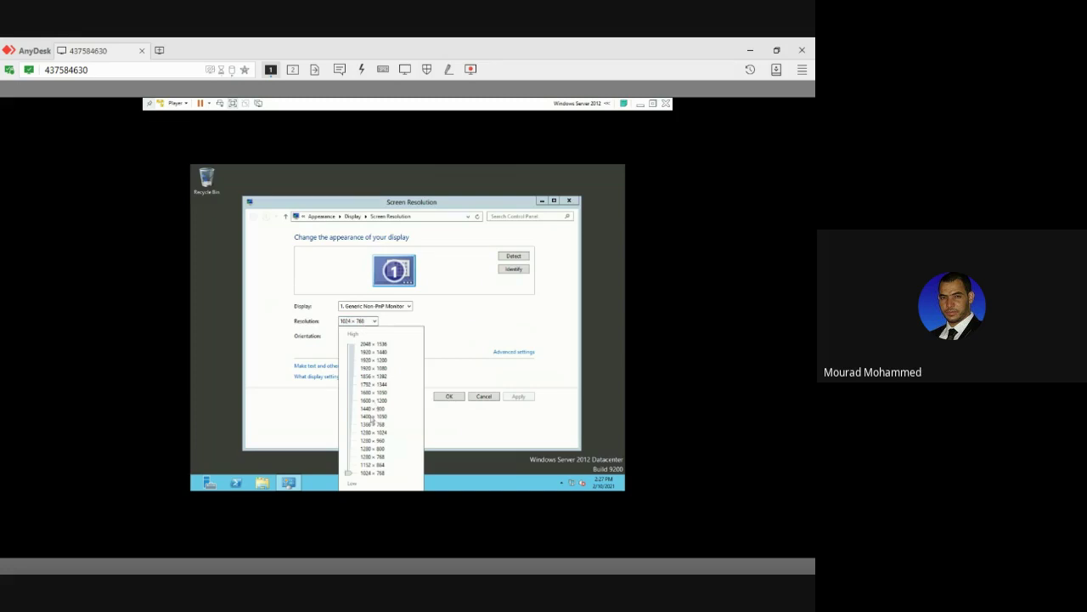
{"action": "left_click", "coordinate": [472, 418]}
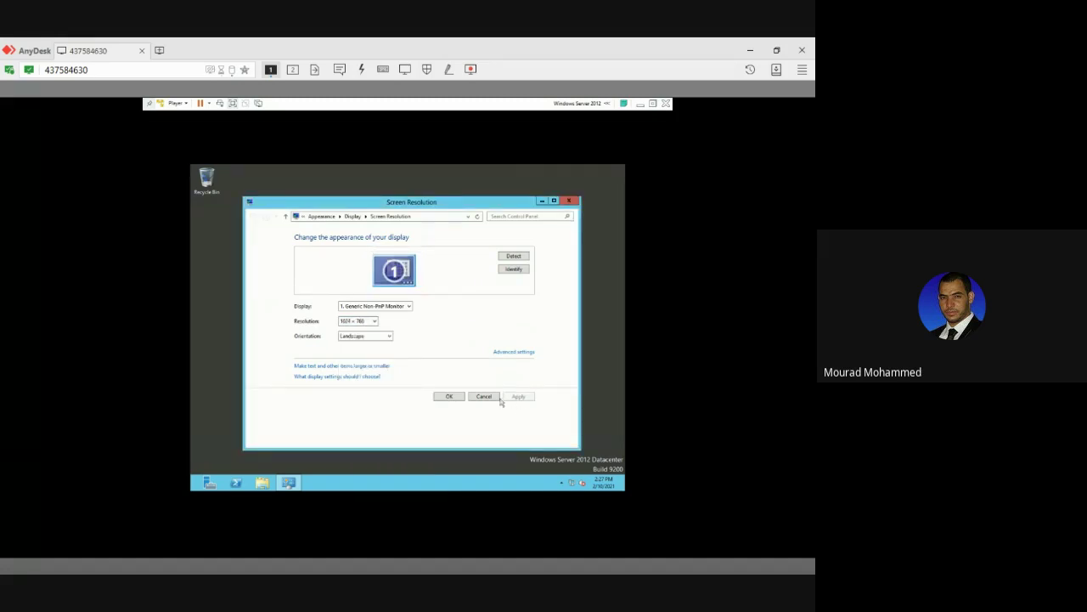
{"action": "left_click", "coordinate": [442, 397]}
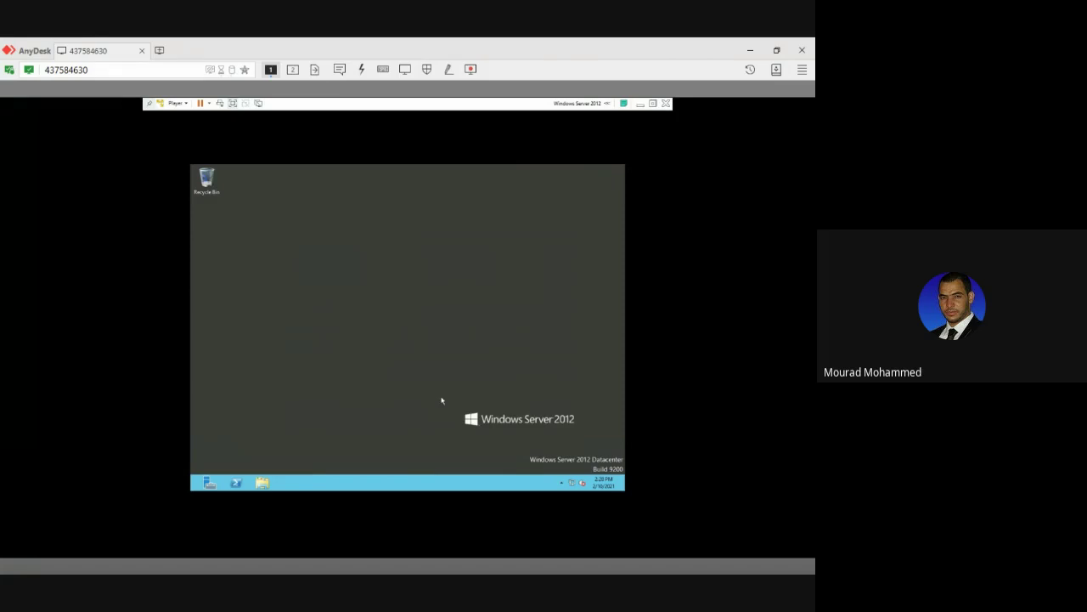
Set the guest desktop's screen resolution to 1400 × 1050, apply it, and close the display settings.
{"action": "right_click", "coordinate": [374, 279]}
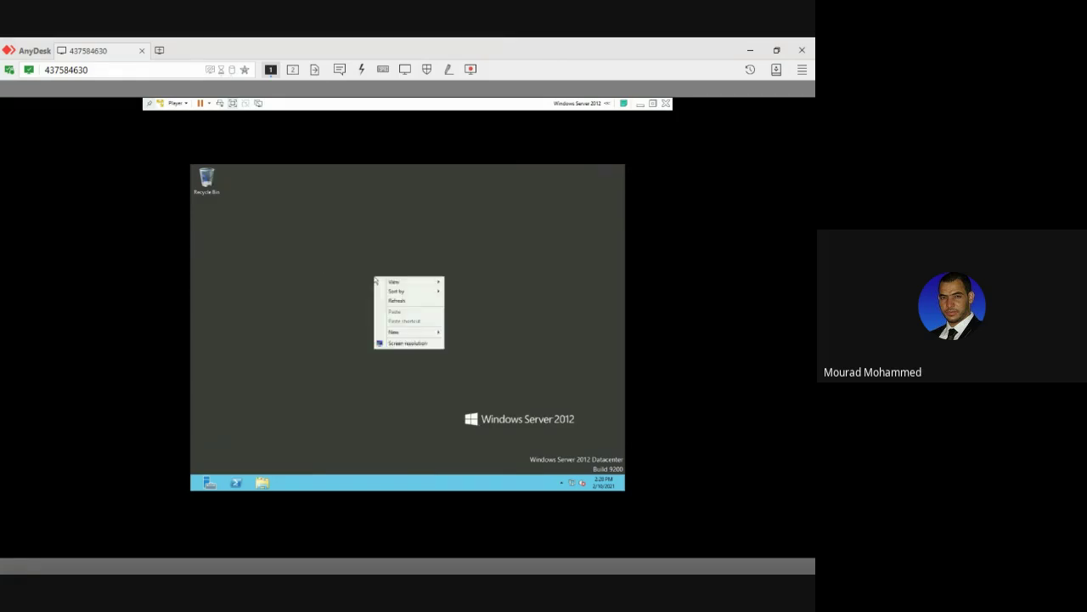
{"action": "left_click", "coordinate": [405, 343]}
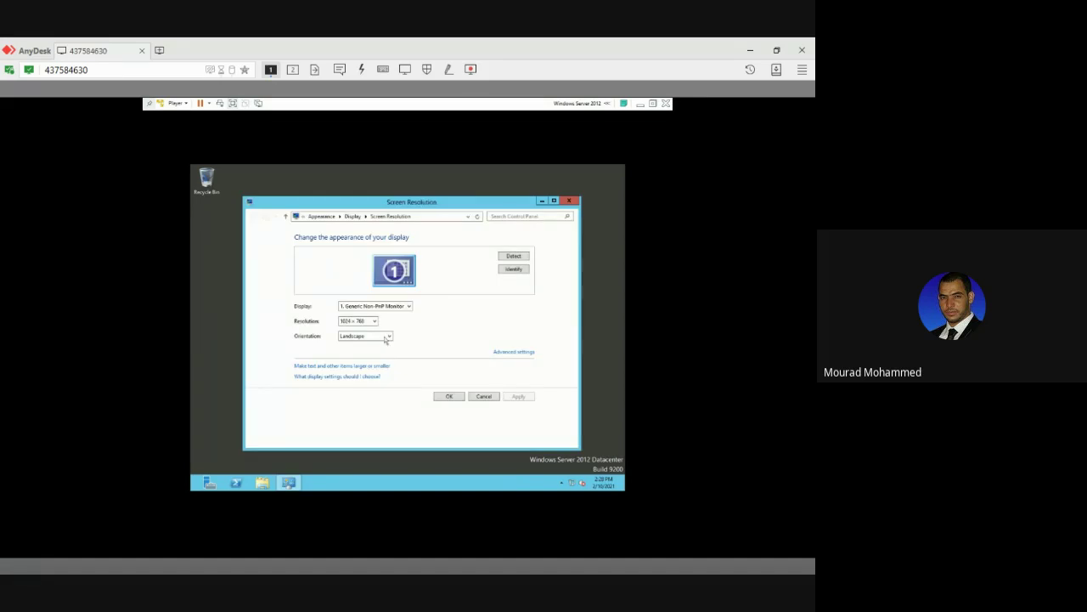
{"action": "left_click", "coordinate": [358, 322]}
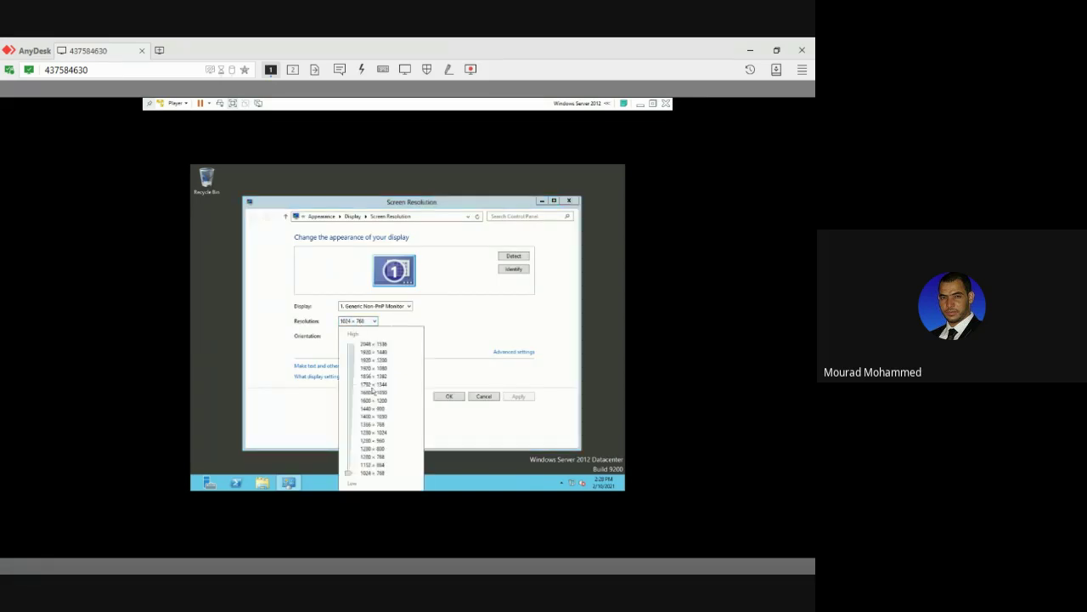
{"action": "left_click", "coordinate": [372, 417]}
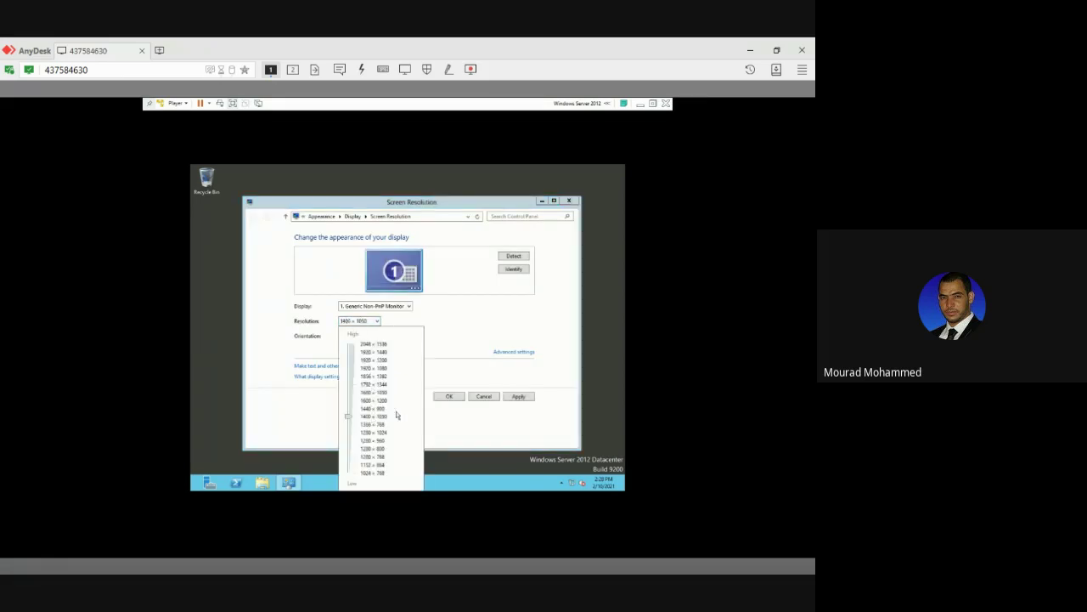
{"action": "left_click", "coordinate": [479, 413]}
{"action": "left_click", "coordinate": [520, 398]}
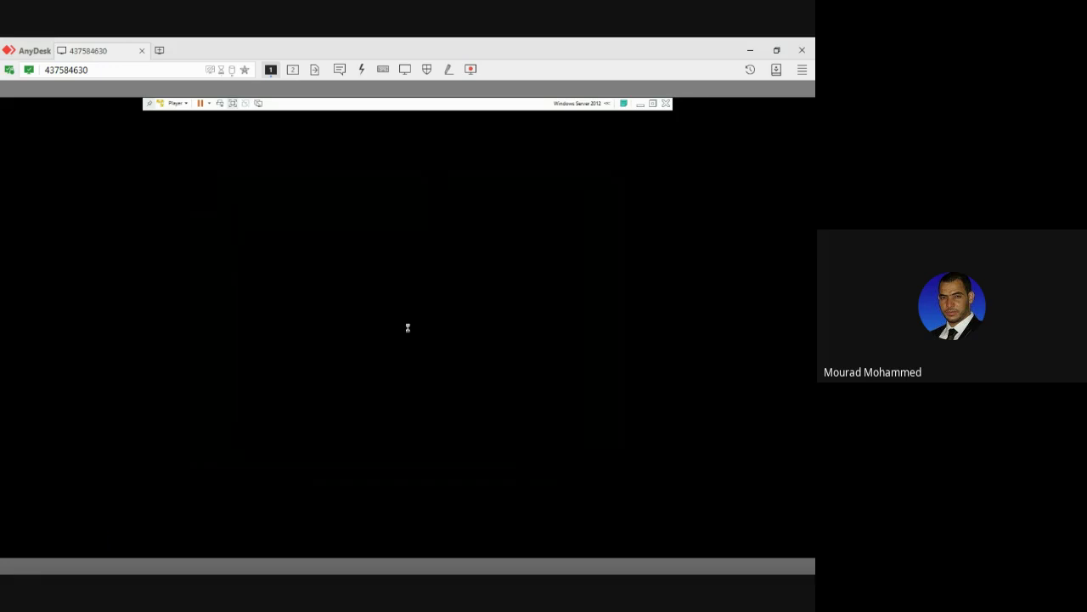
{"action": "left_click", "coordinate": [364, 271]}
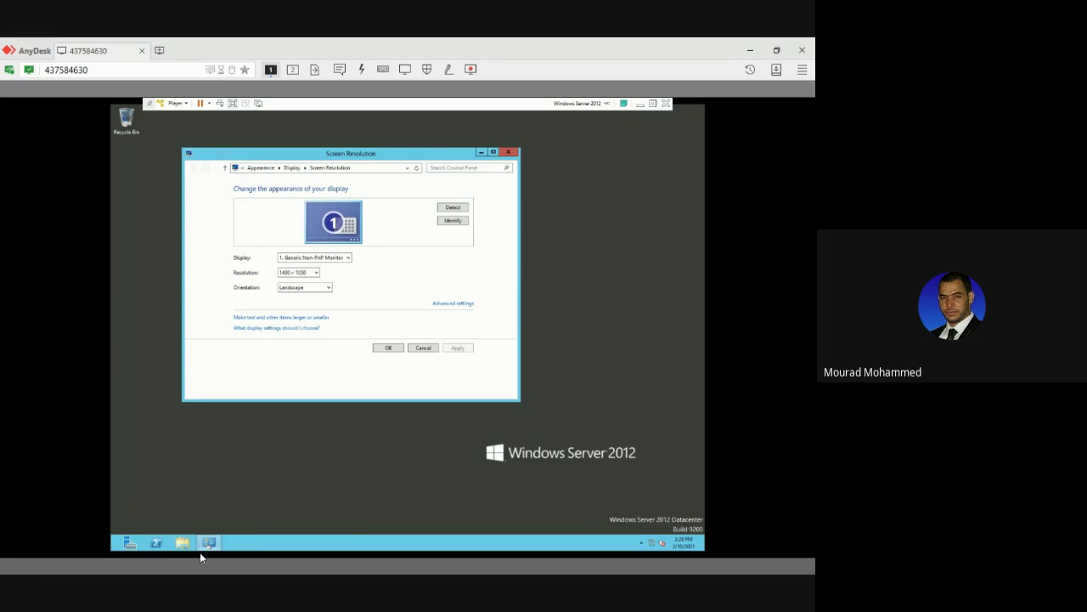
{"action": "left_click", "coordinate": [388, 347]}
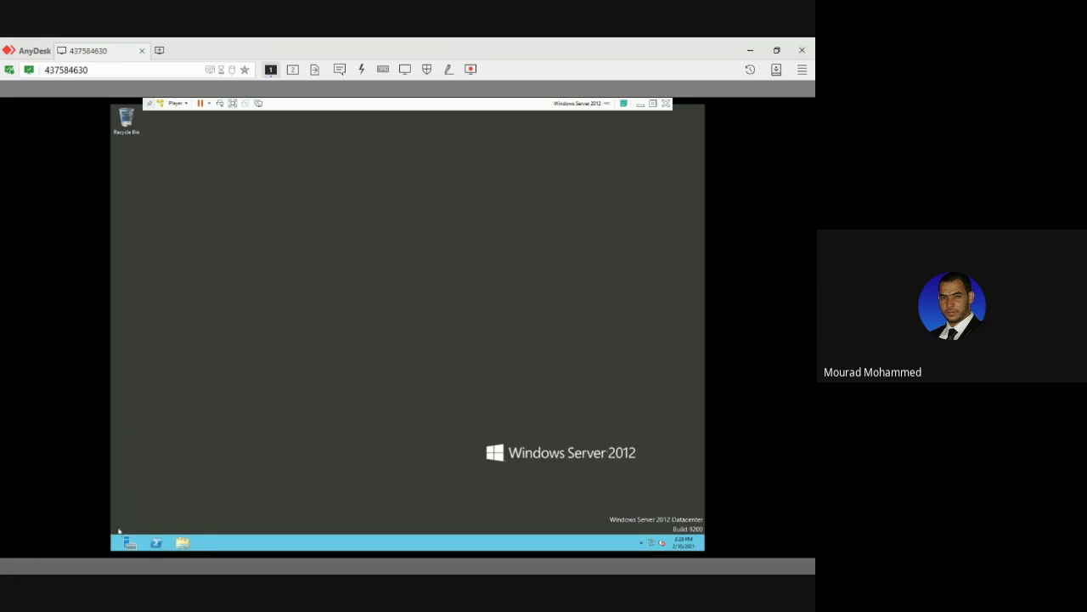
Open Internet Explorer in the guest and finish its initial setup without the recommended settings.
{"action": "key", "text": "super"}
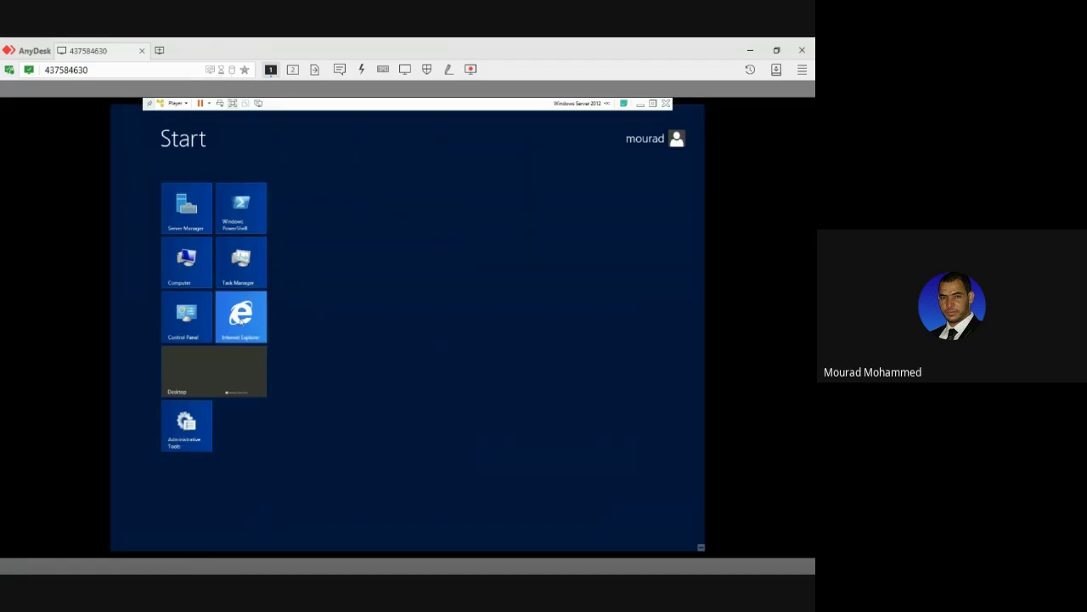
{"action": "left_click", "coordinate": [243, 320]}
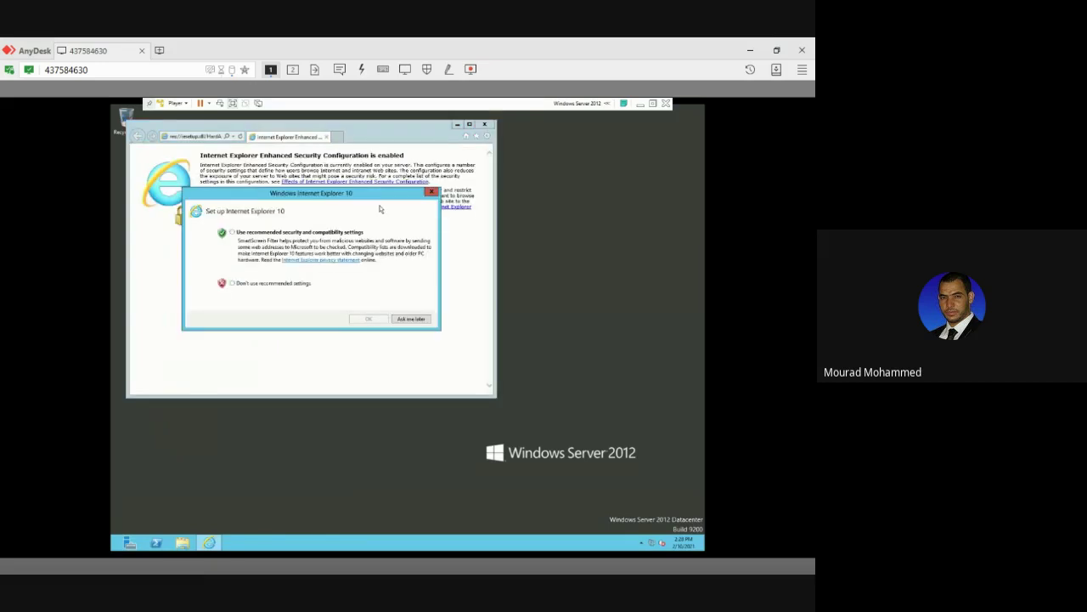
{"action": "left_click", "coordinate": [296, 283]}
{"action": "left_click", "coordinate": [368, 318]}
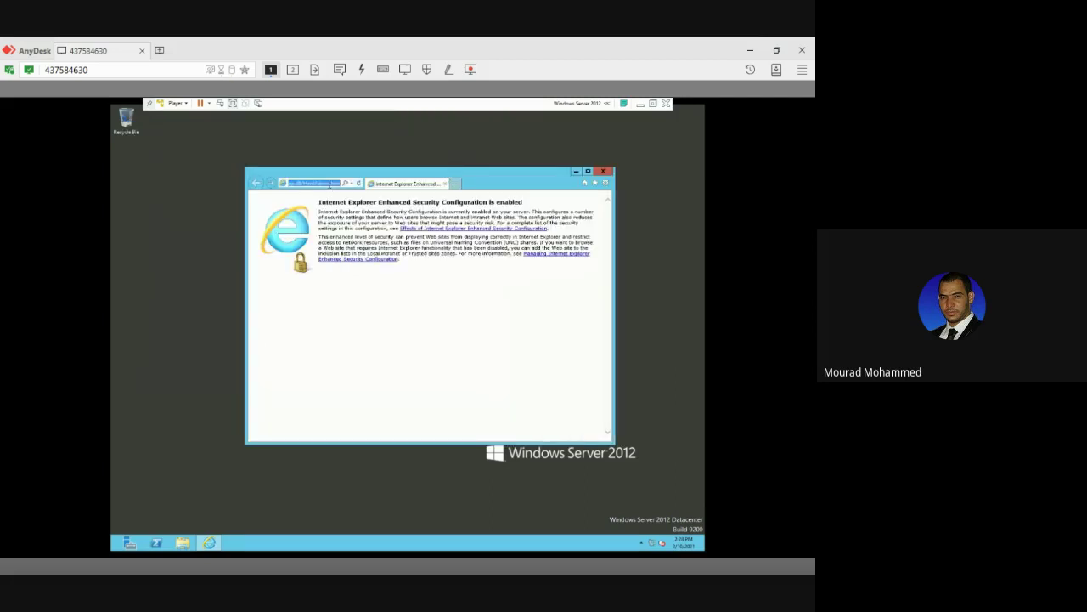
{"action": "type", "text": "uni"}
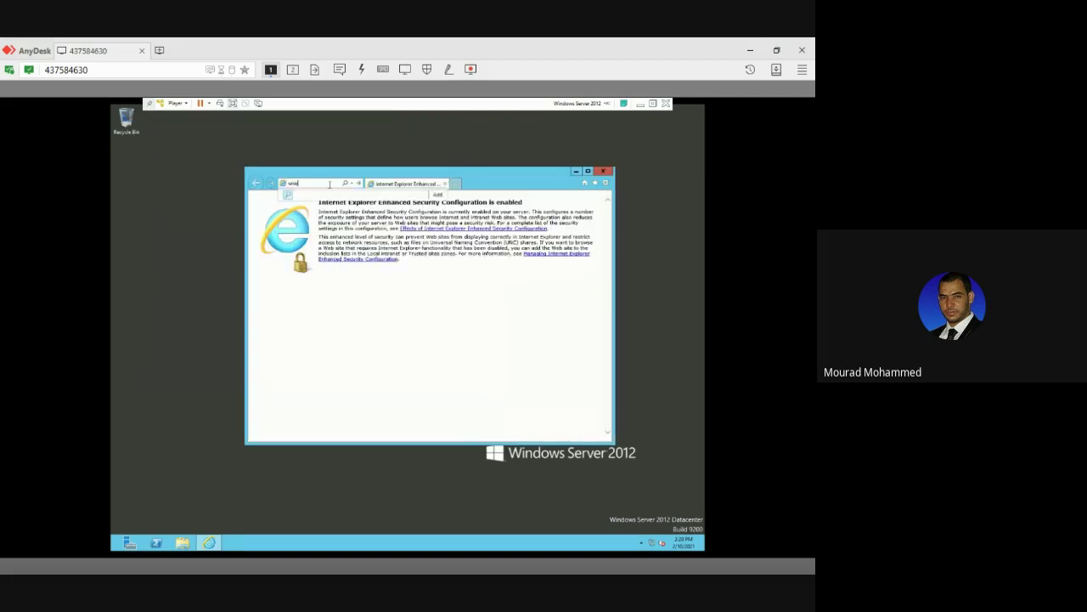
{"action": "type", "text": "cor"}
{"action": "key", "text": "ctrl+Return"}
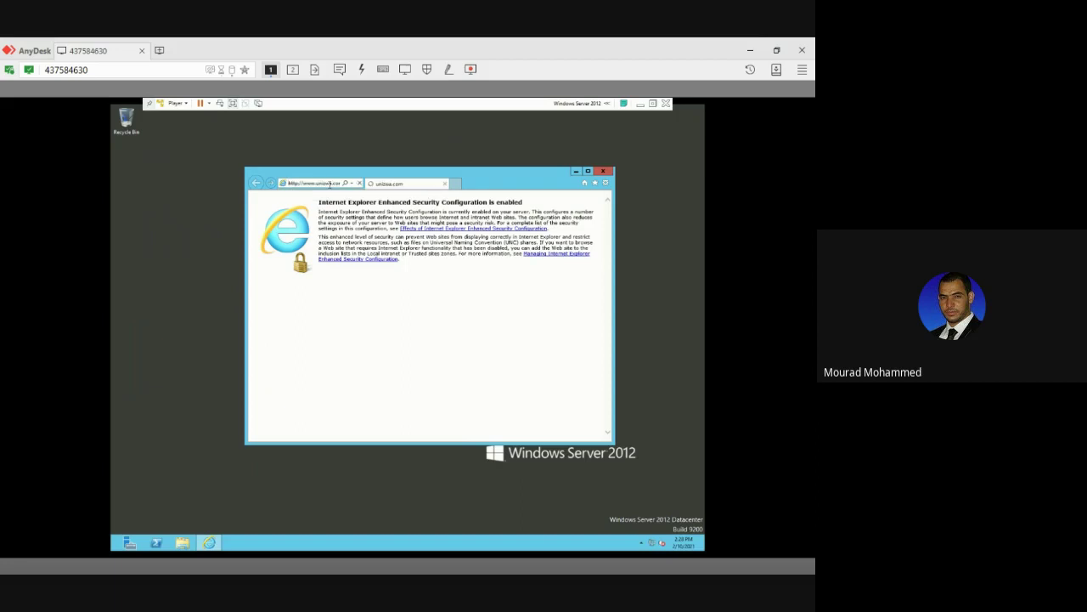
{"action": "key", "text": "Return"}
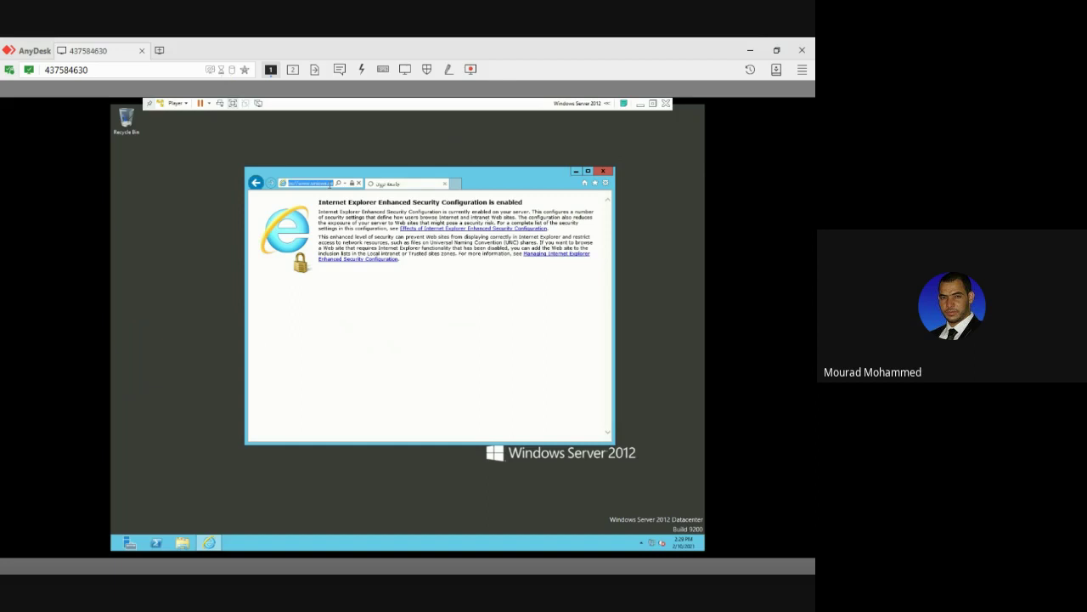
{"action": "left_click", "coordinate": [470, 271]}
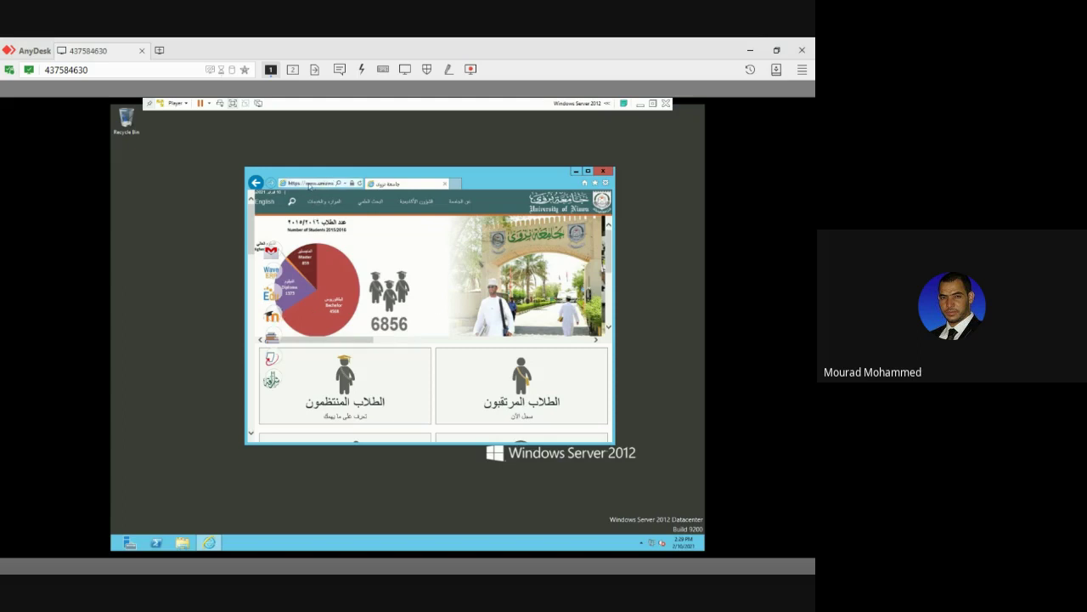
Try to open the Moodle portal at moodle.unizwa.com and dismiss the blocked-content message.
{"action": "double_click", "coordinate": [309, 183]}
{"action": "double_click", "coordinate": [297, 183]}
{"action": "type", "text": "moodle"}
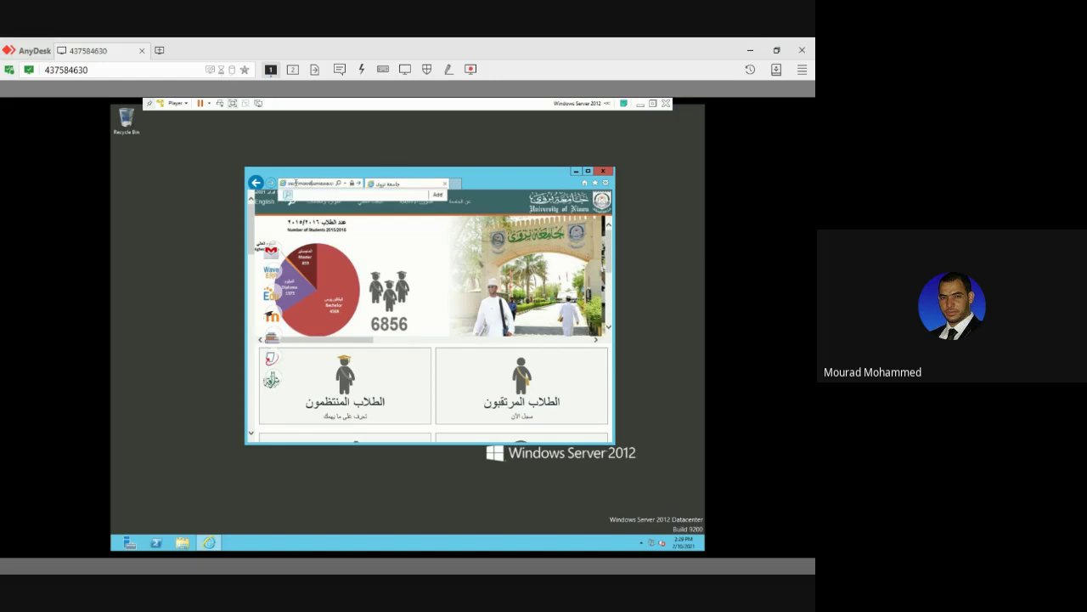
{"action": "key", "text": "Return"}
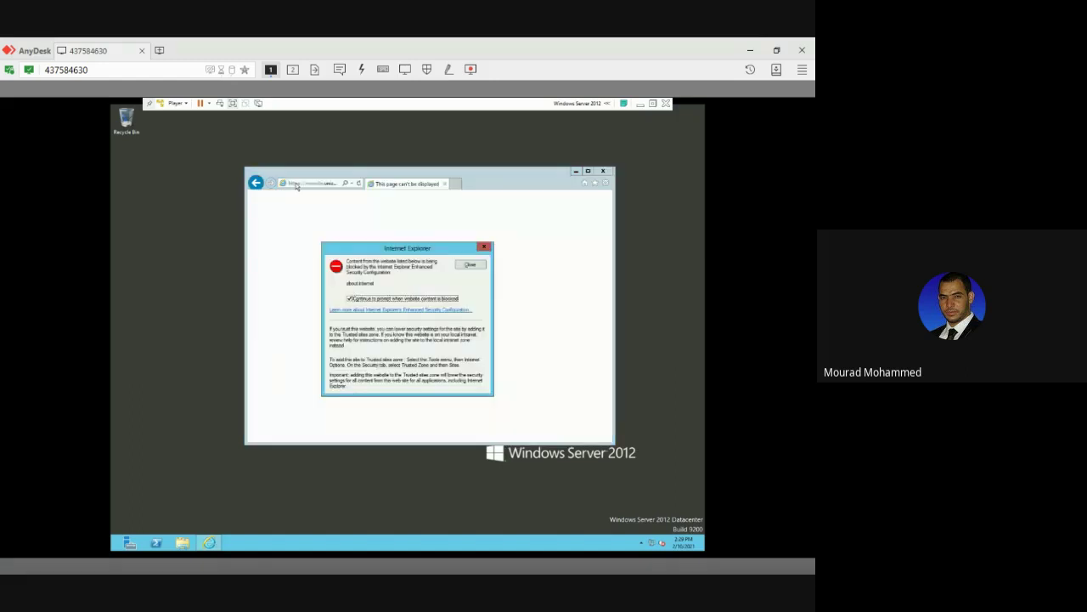
{"action": "left_click", "coordinate": [471, 265]}
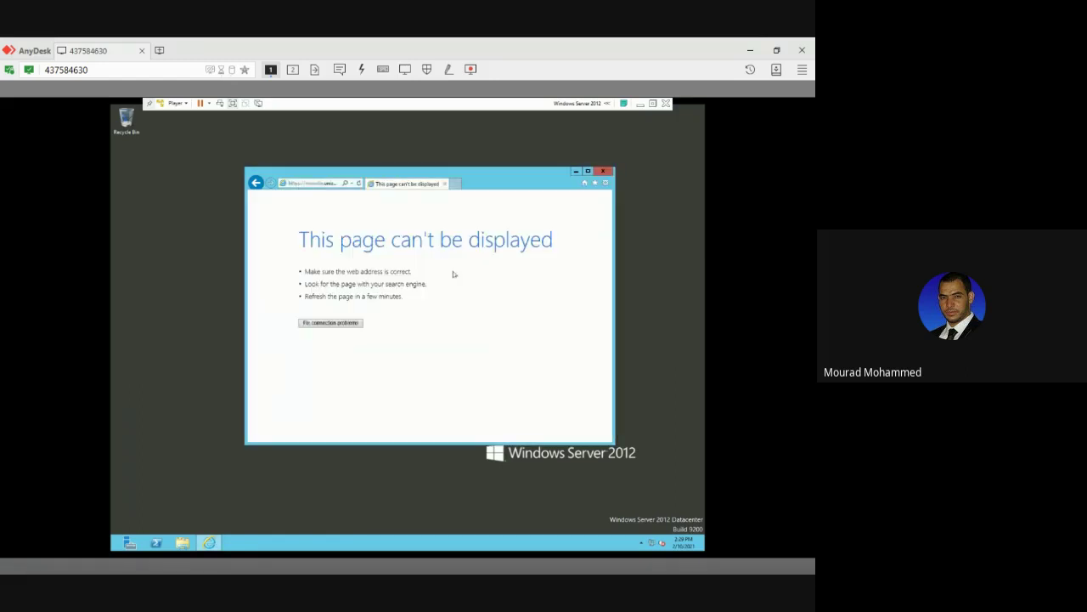
Search the web for "moodle unizwa" from the browser's address field.
{"action": "left_click", "coordinate": [316, 183]}
{"action": "type", "text": "moodle"}
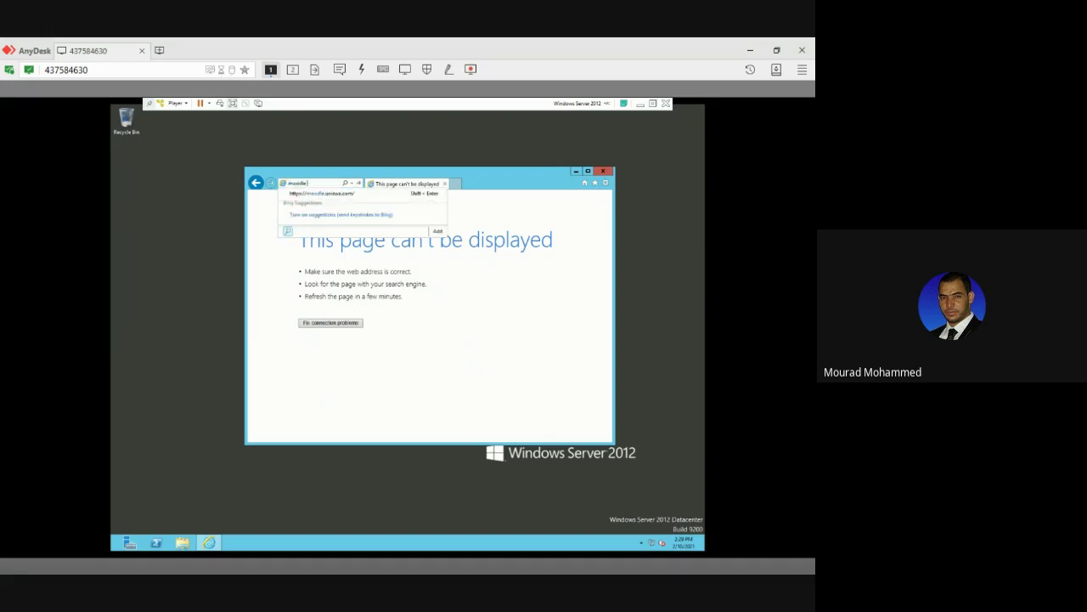
{"action": "key", "text": "Return"}
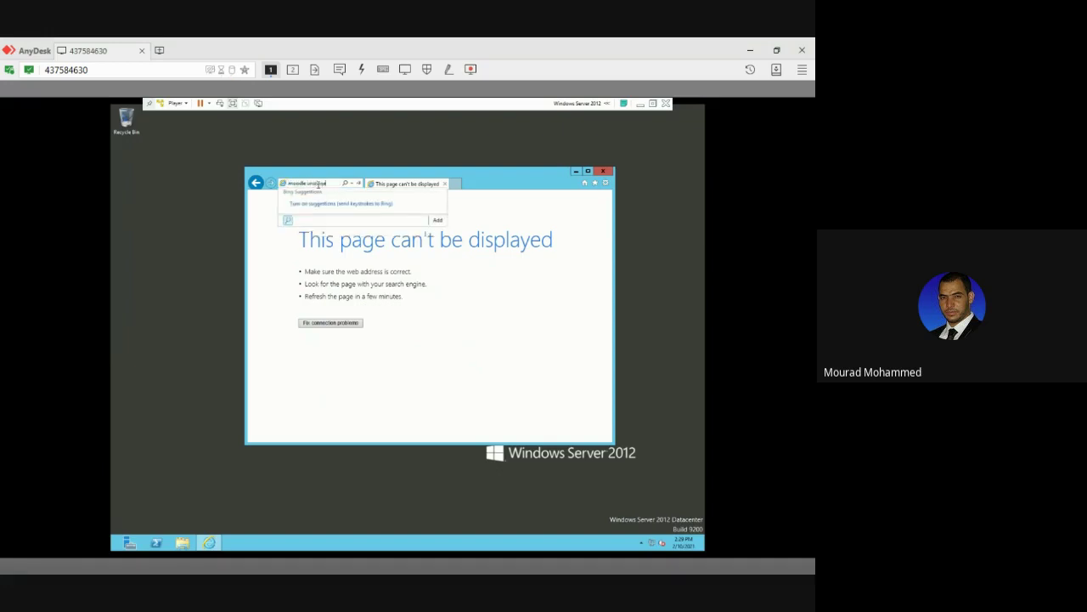
Try to open the university's Moodle portal from the first Bing search result, dismissing the security and blocked-content messages.
{"action": "key", "text": "Return"}
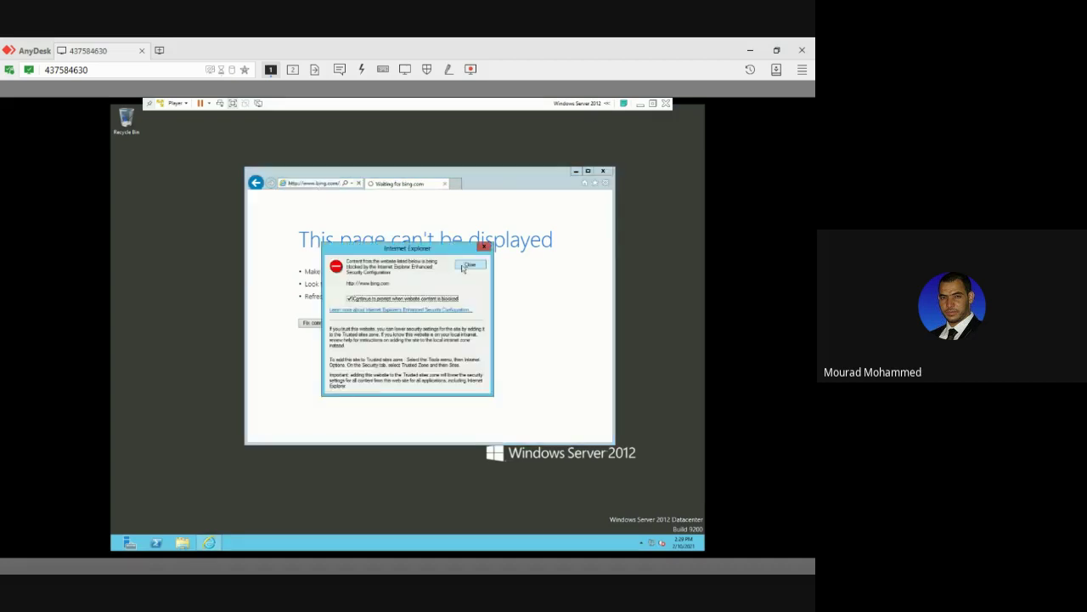
{"action": "left_click", "coordinate": [470, 265]}
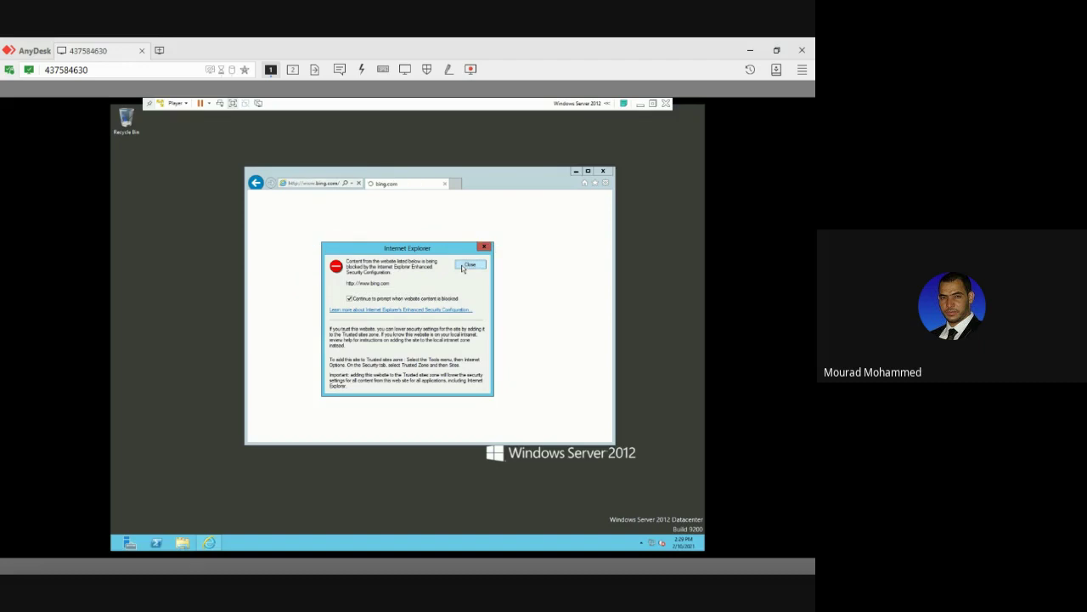
{"action": "left_click", "coordinate": [384, 289]}
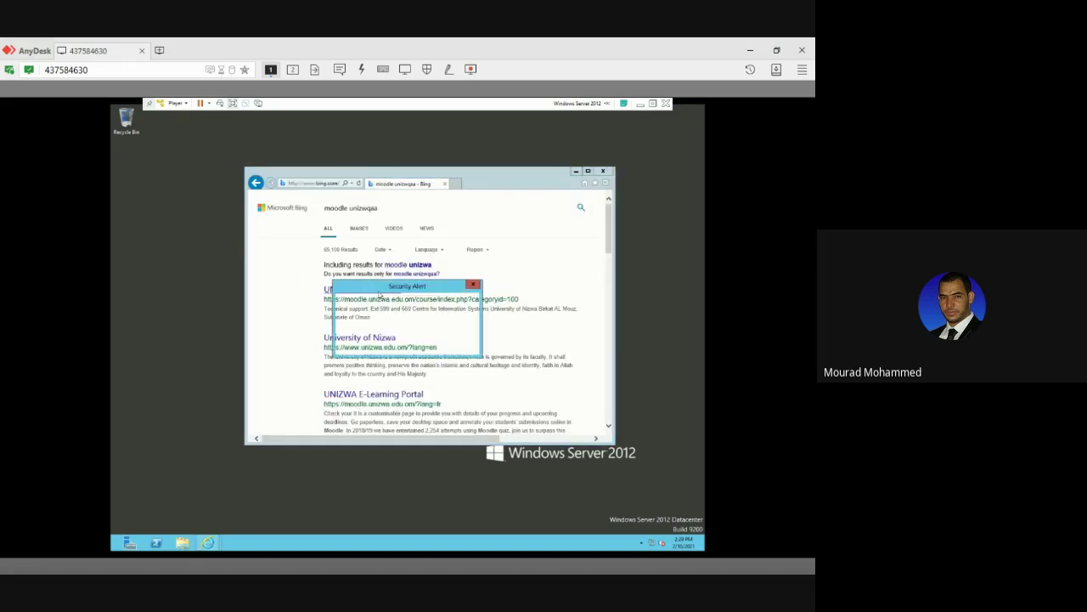
{"action": "left_click", "coordinate": [424, 345]}
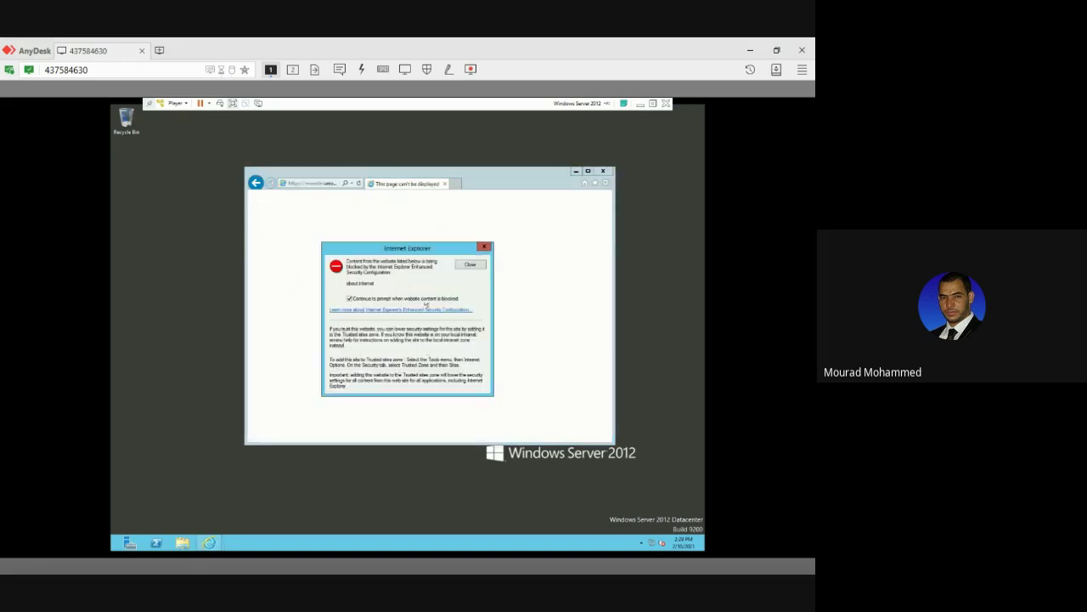
{"action": "left_click", "coordinate": [461, 270]}
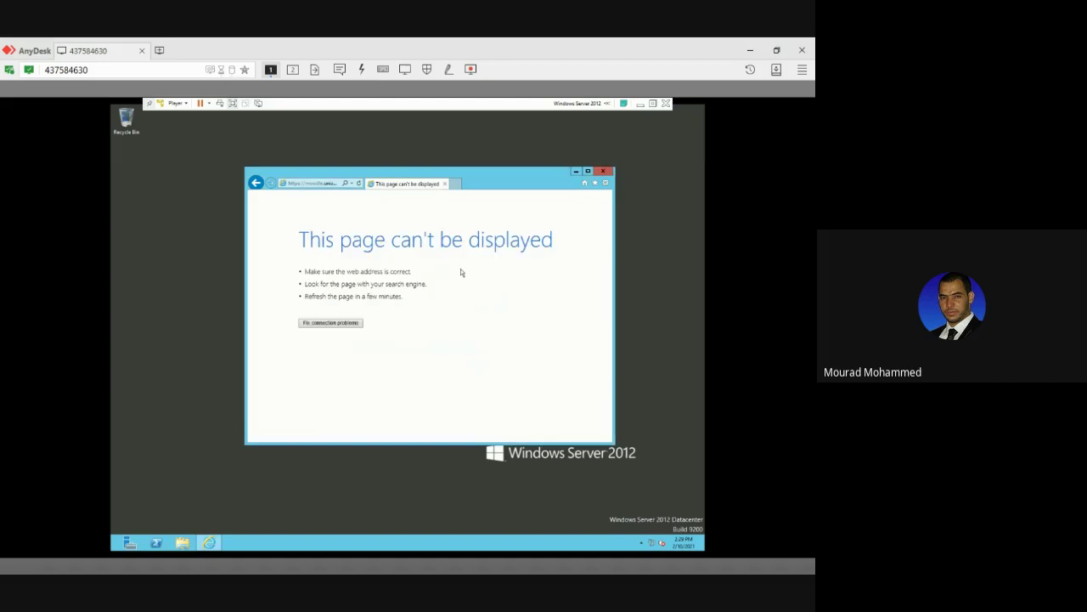
Search the web for a Chrome download, accepting the security alert and dismissing the blocked-content message.
{"action": "left_click", "coordinate": [336, 184]}
{"action": "type", "text": "chrome dow"}
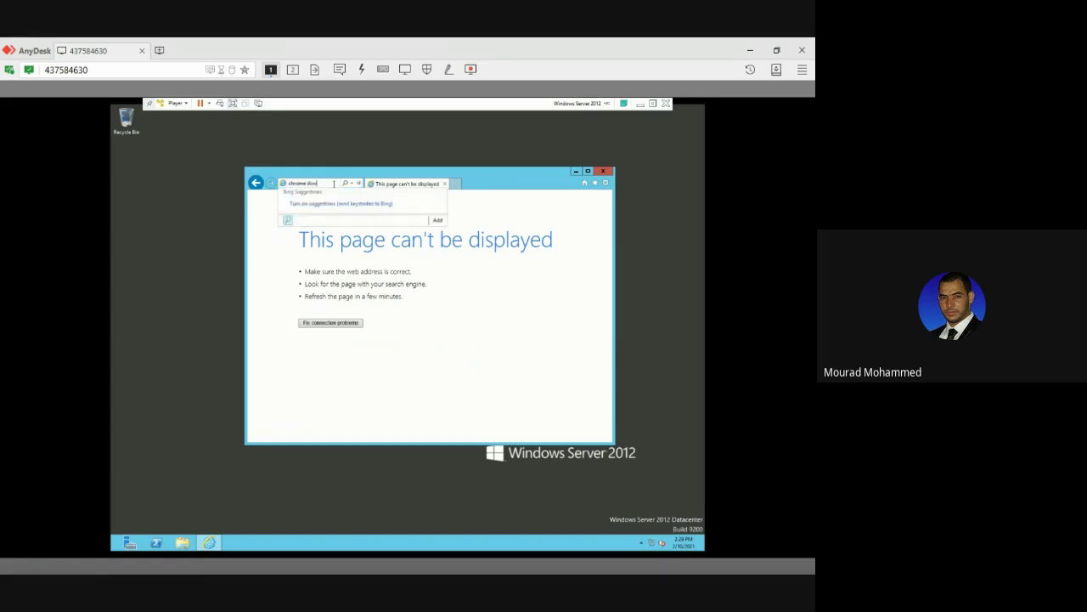
{"action": "type", "text": "nload"}
{"action": "key", "text": "Return"}
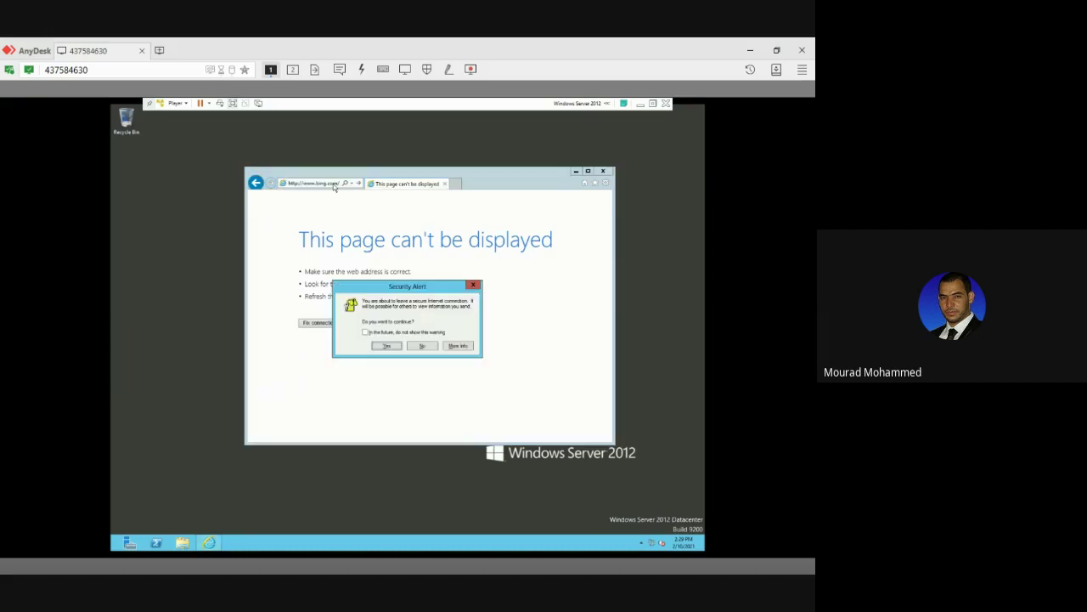
{"action": "key", "text": "Return"}
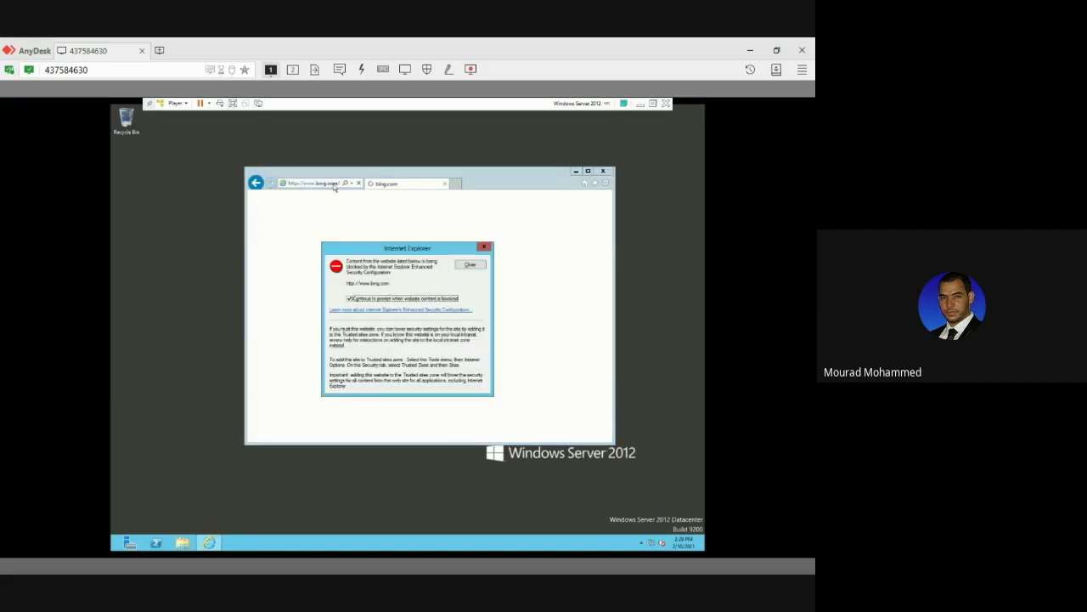
{"action": "key", "text": "Return"}
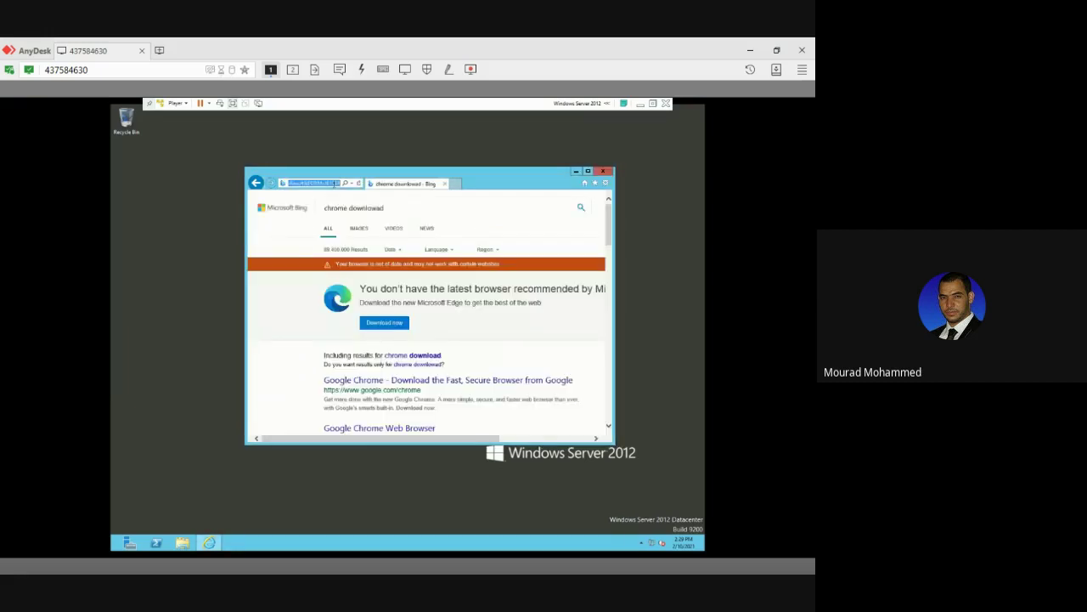
Open the Microsoft Edge download page from the banner above the search results and try to download Edge for Windows 8.
{"action": "left_click", "coordinate": [384, 323]}
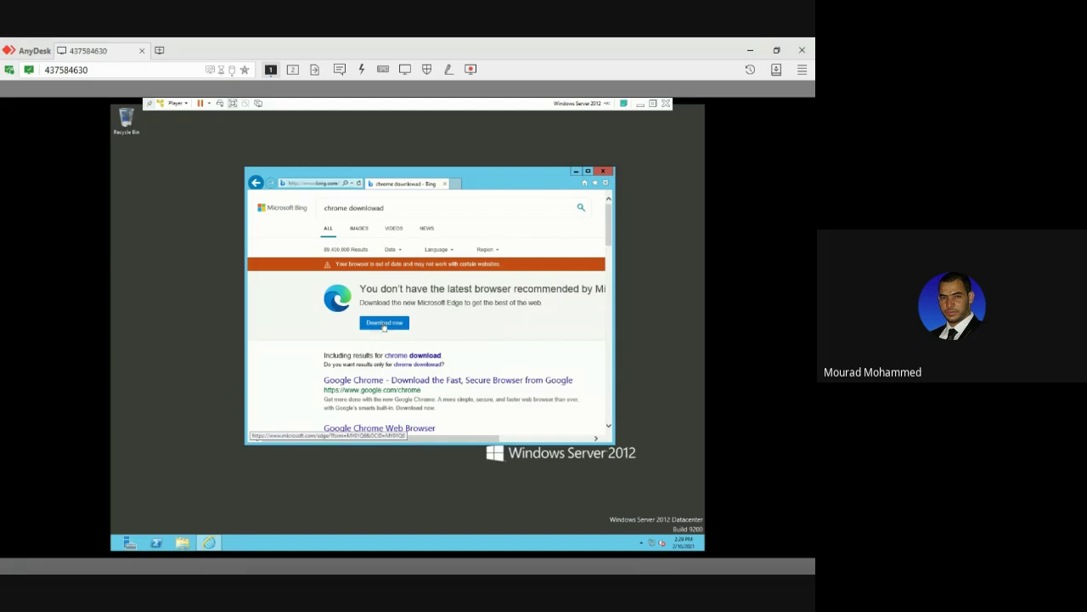
{"action": "left_click", "coordinate": [440, 345]}
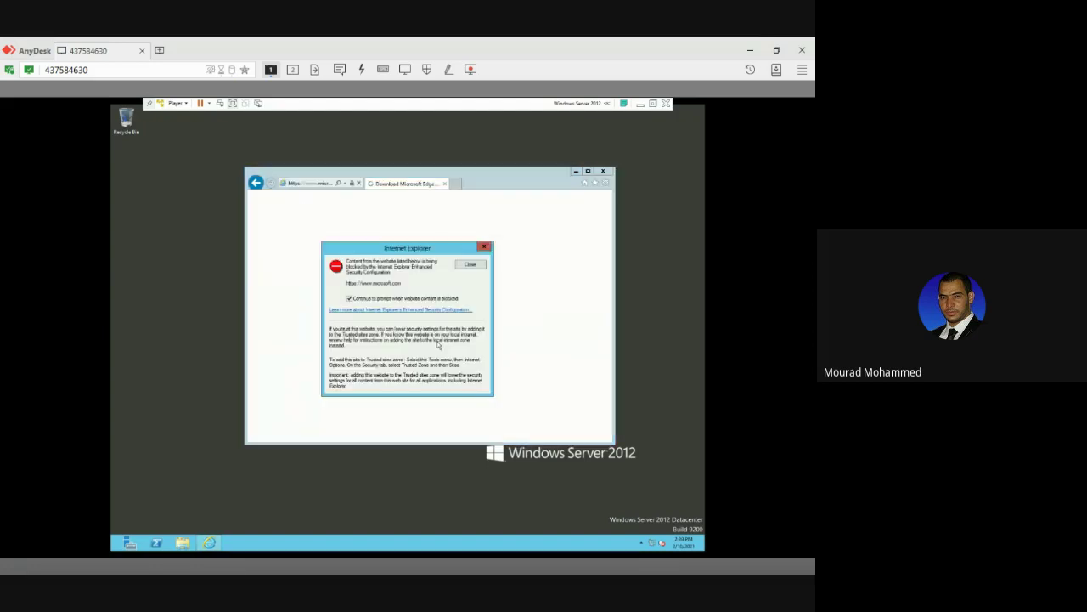
{"action": "left_click", "coordinate": [470, 266]}
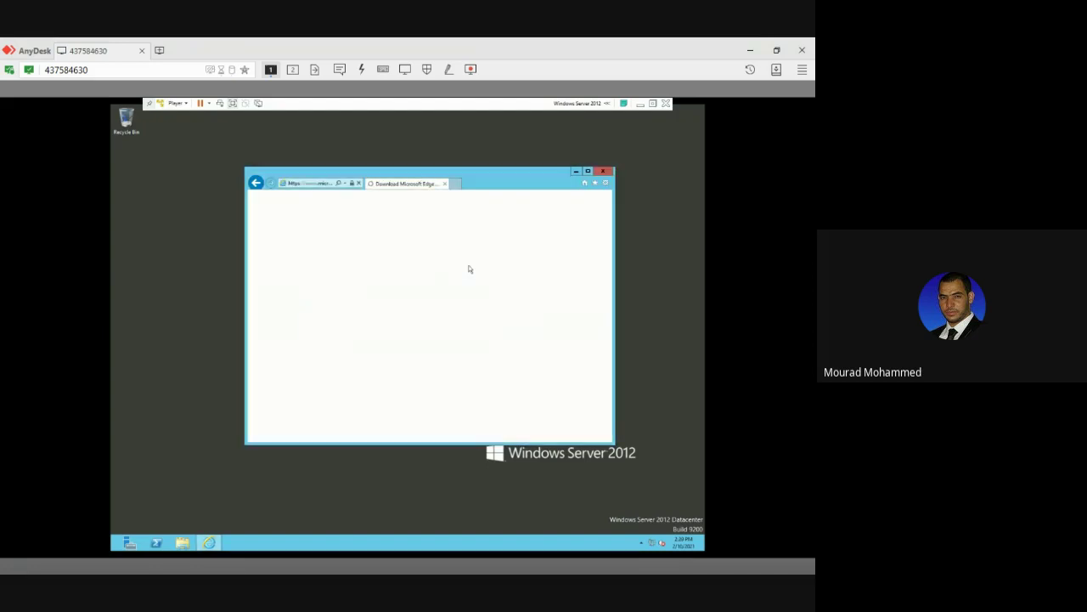
{"action": "left_click", "coordinate": [433, 344]}
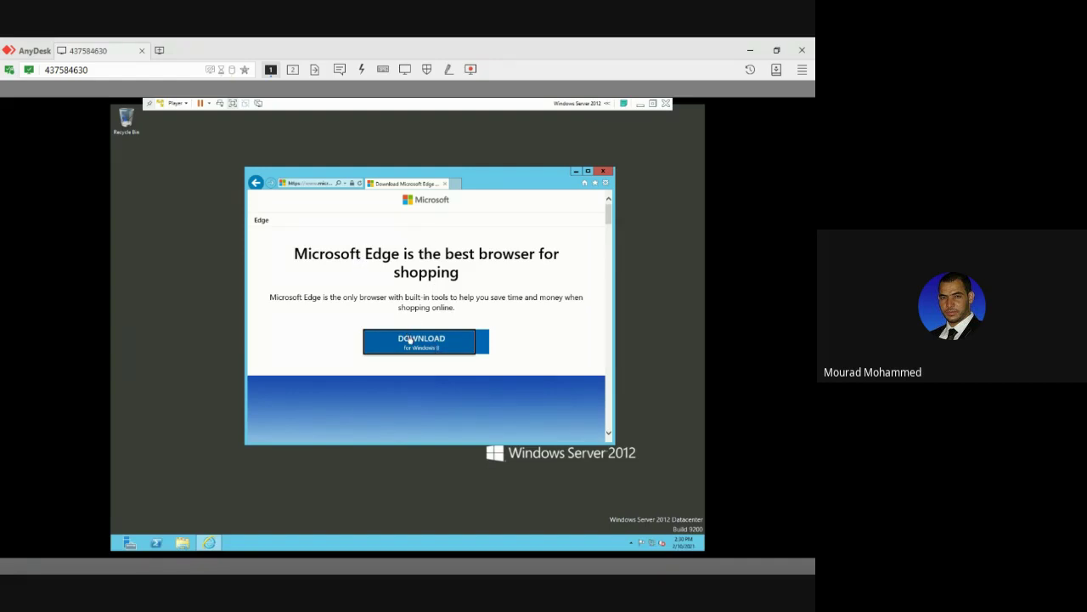
{"action": "scroll", "coordinate": [424, 311], "scroll_direction": "down", "scroll_amount": 2}
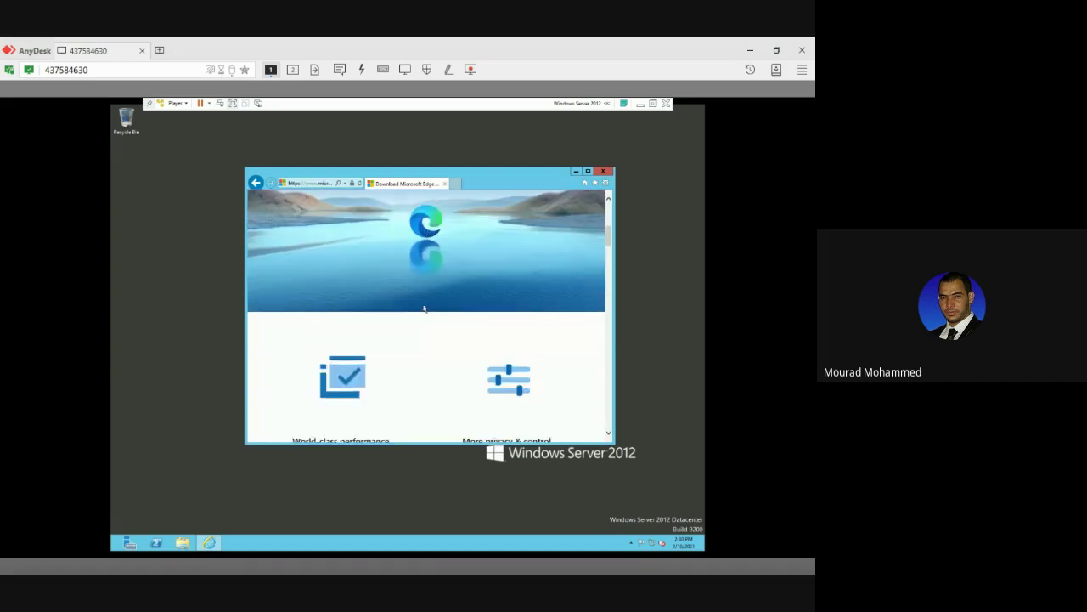
{"action": "scroll", "coordinate": [424, 308], "scroll_direction": "up", "scroll_amount": 1}
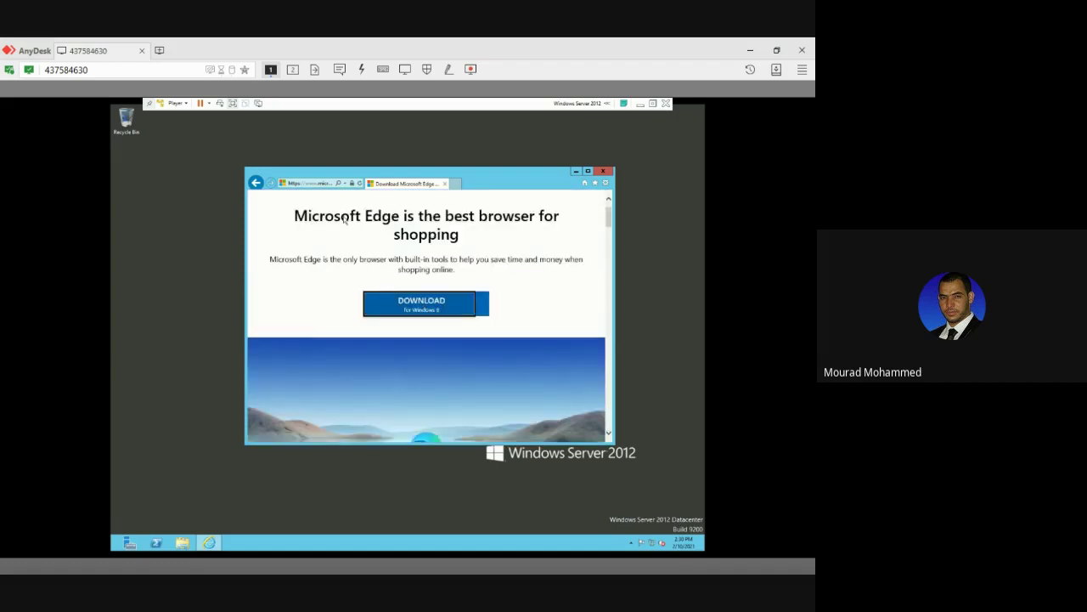
Go back to the search results, open Google's official Chrome page from the first result and request the Chrome download.
{"action": "left_click", "coordinate": [254, 183]}
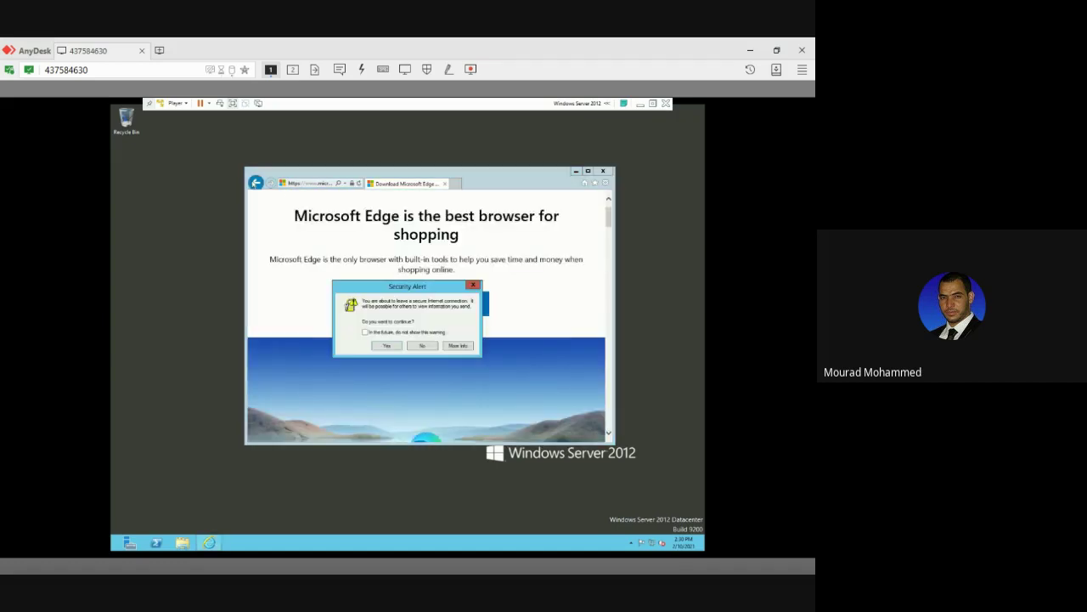
{"action": "left_click", "coordinate": [386, 346]}
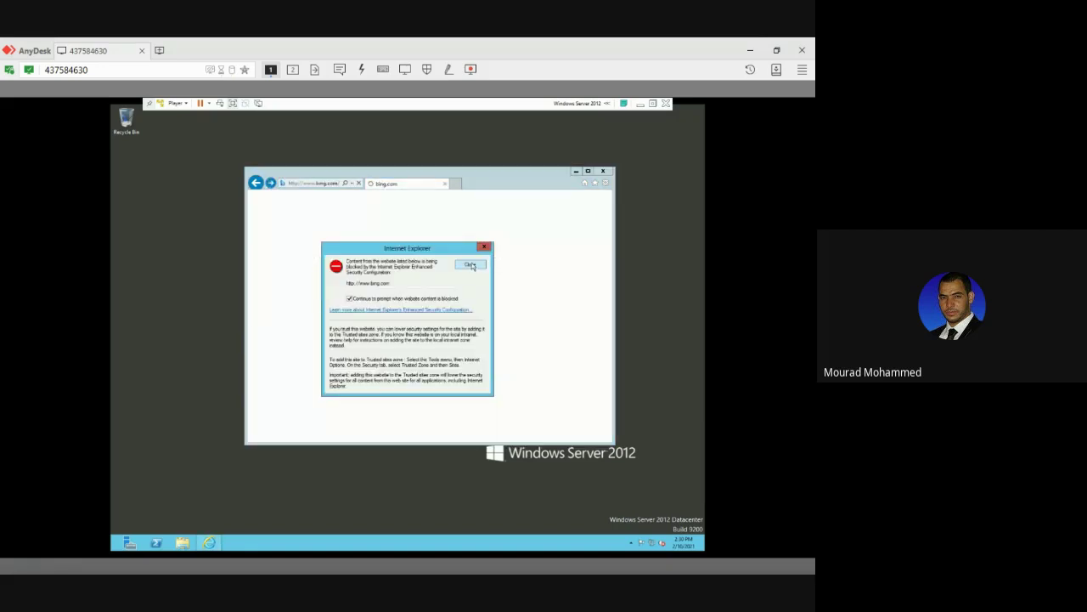
{"action": "left_click", "coordinate": [471, 265]}
{"action": "scroll", "coordinate": [417, 308], "scroll_direction": "down", "scroll_amount": 3}
{"action": "scroll", "coordinate": [417, 308], "scroll_direction": "down", "scroll_amount": 1}
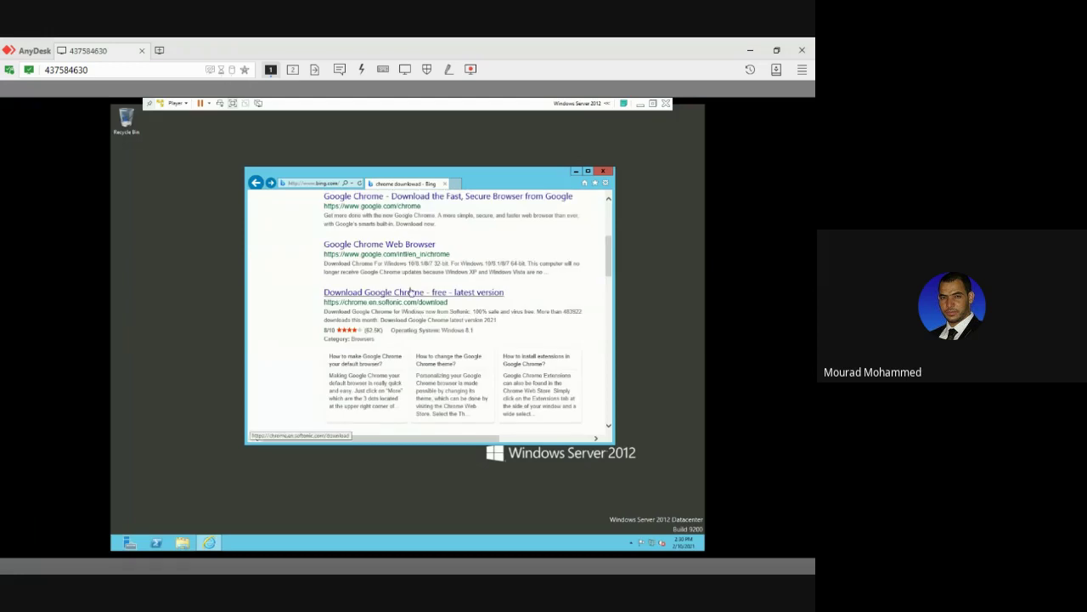
{"action": "scroll", "coordinate": [403, 272], "scroll_direction": "up", "scroll_amount": 1}
{"action": "left_click", "coordinate": [380, 240]}
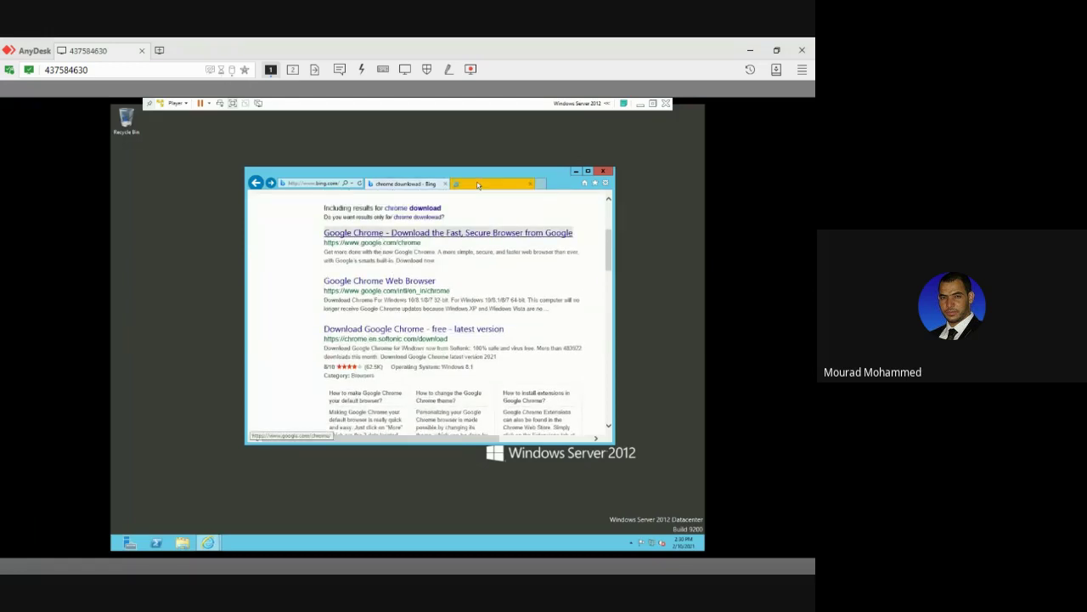
{"action": "key", "text": "Return"}
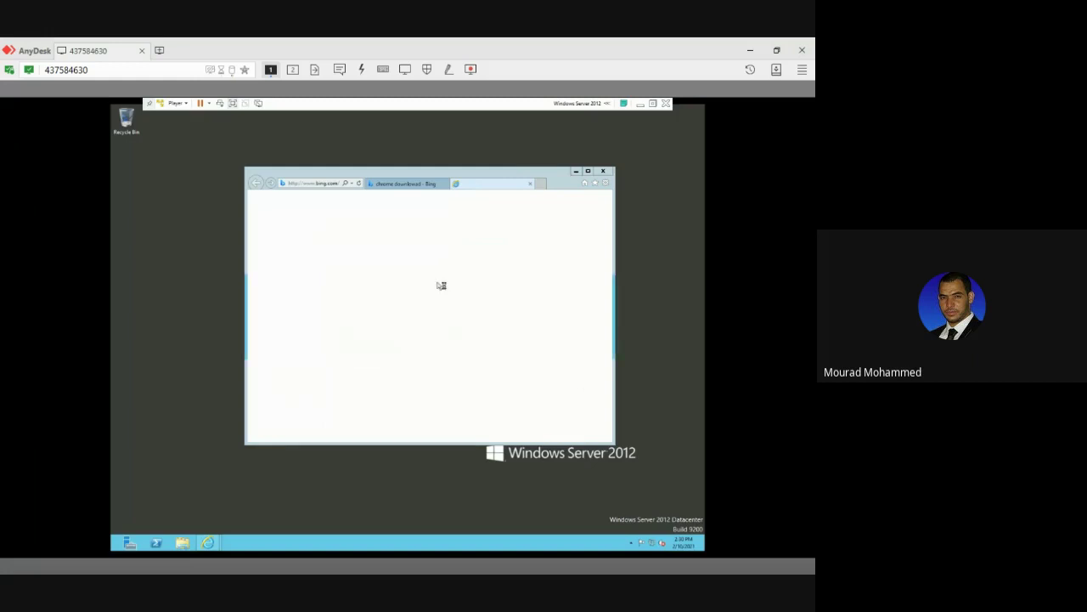
{"action": "key", "text": "Return"}
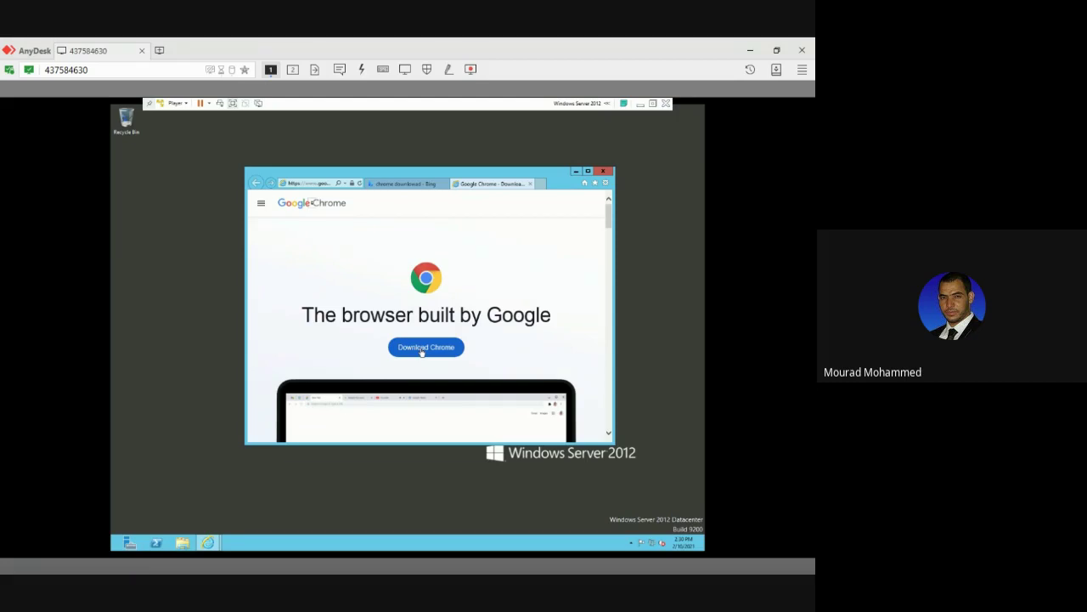
{"action": "left_click", "coordinate": [422, 350]}
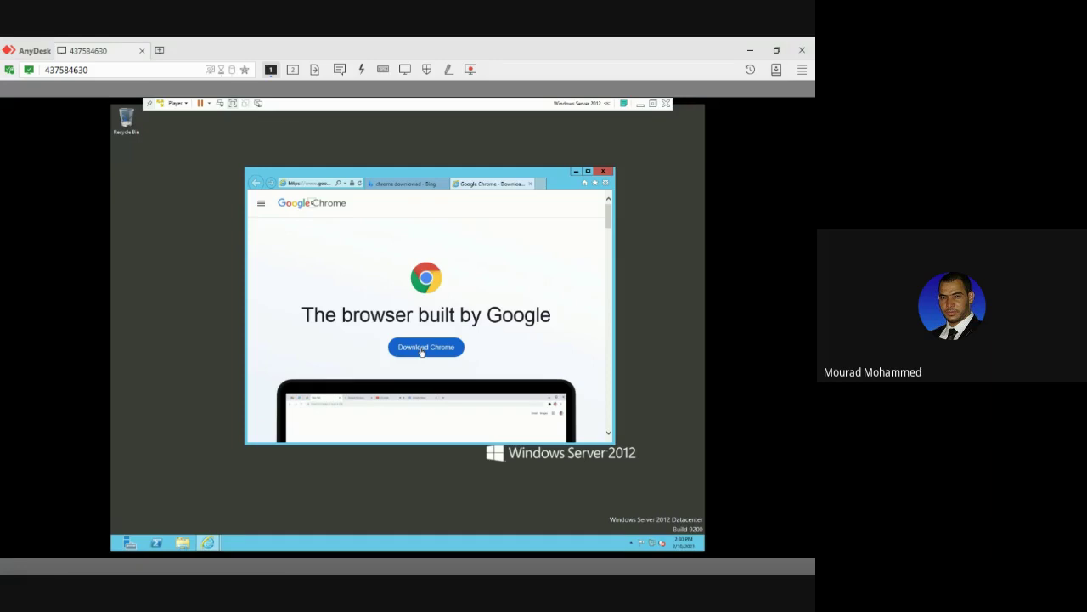
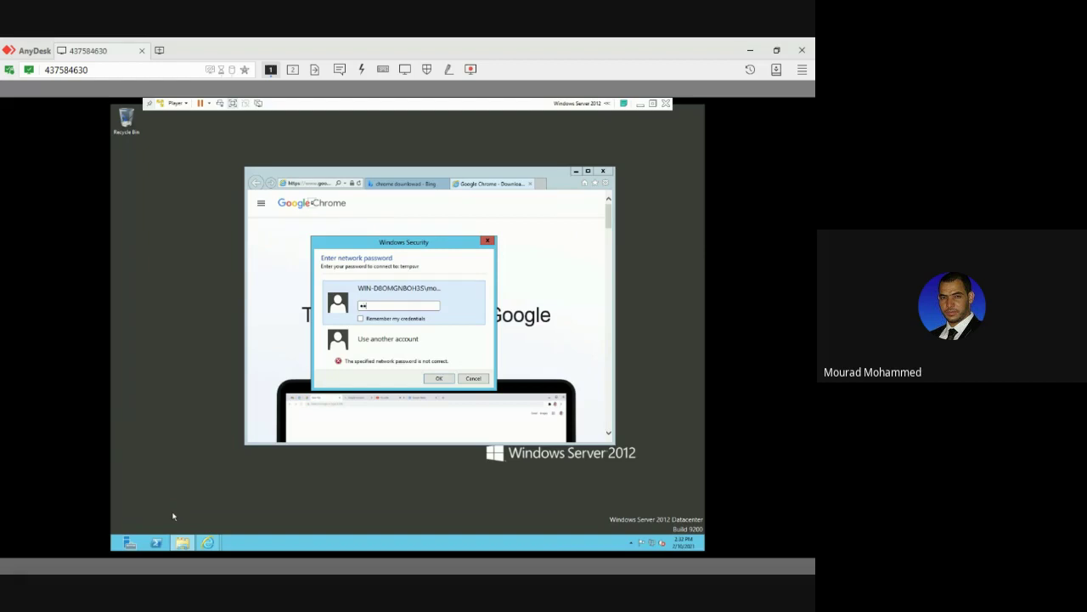
Connect to the tempsvr network share with another account, entering the domain user name and the account password.
{"action": "key", "text": "Return"}
{"action": "left_click", "coordinate": [361, 340]}
{"action": "type", "text": "U"}
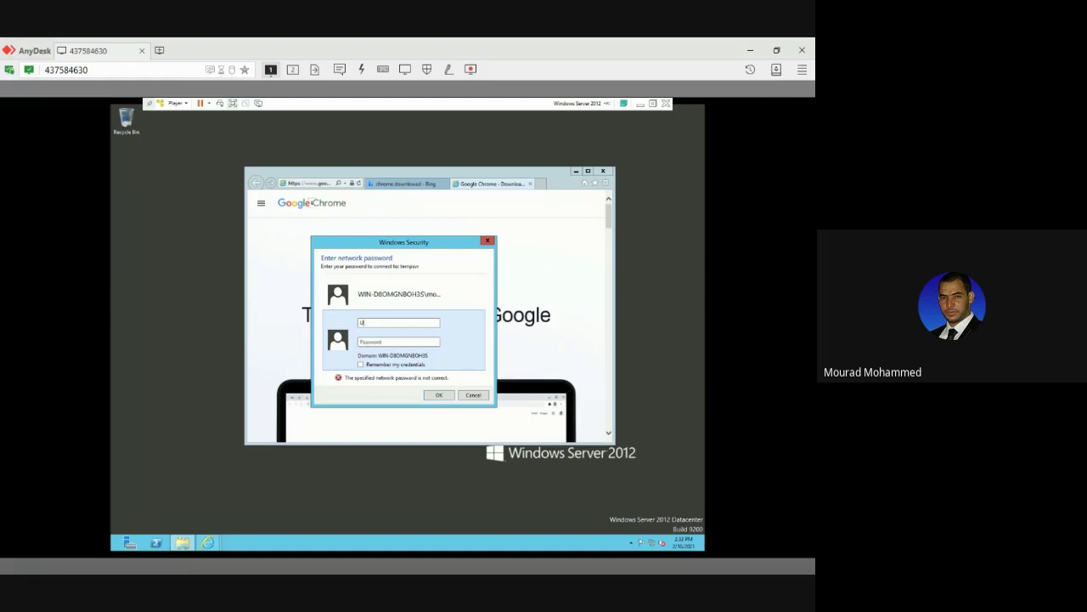
{"action": "type", "text": "NIZWA\\mourad"}
{"action": "type", "text": "••••••••"}
{"action": "key", "text": "Return"}
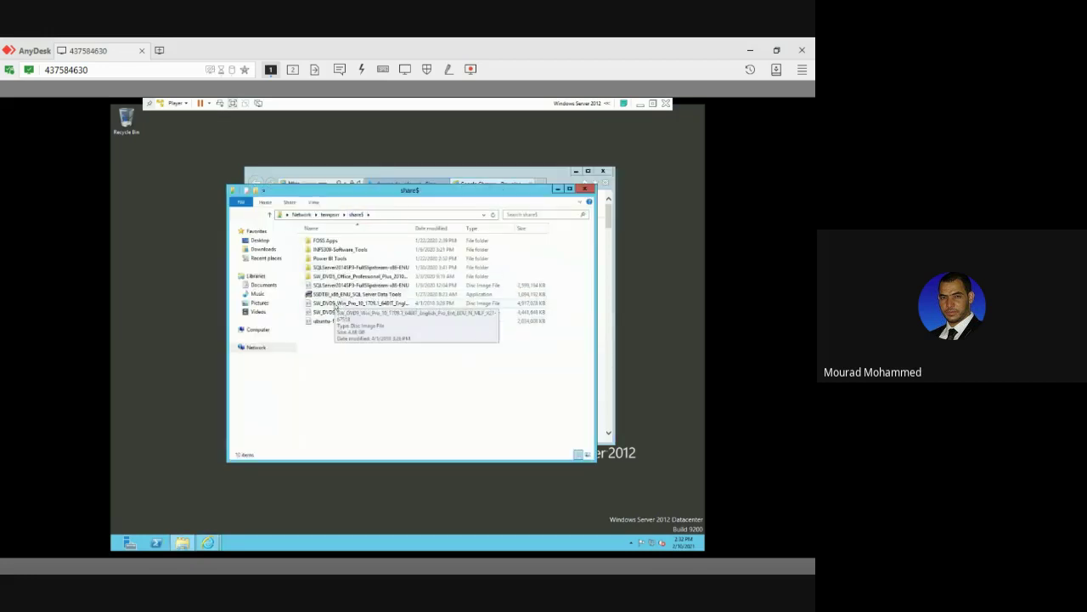
Copy the SQLServer2014SP3-FullSlipstream-x86-ENU disc image from the share$ folder to the guest's desktop.
{"action": "left_click", "coordinate": [330, 287]}
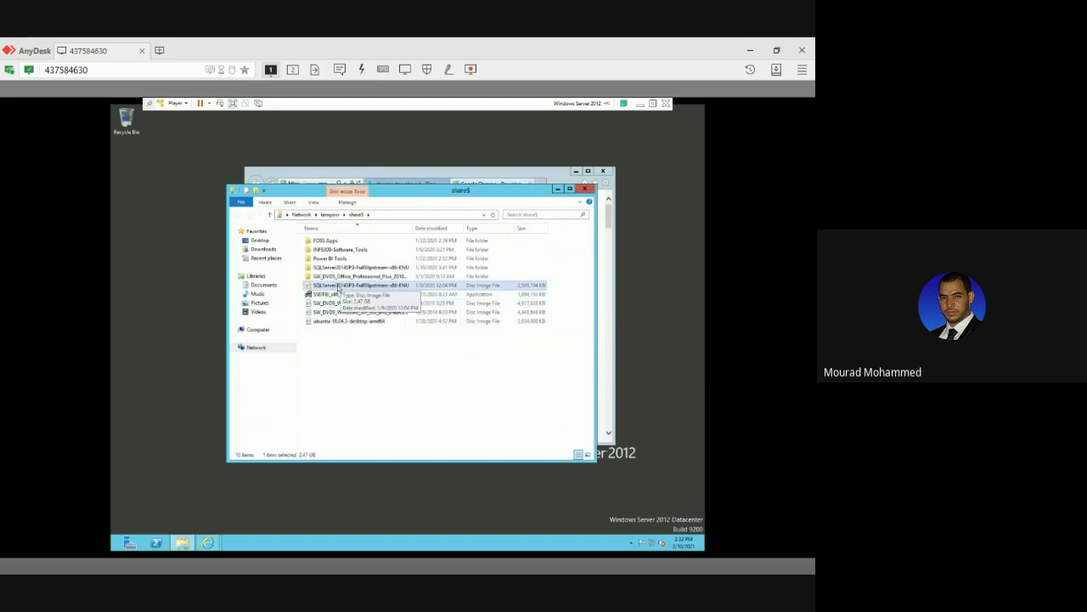
{"action": "right_click", "coordinate": [179, 240]}
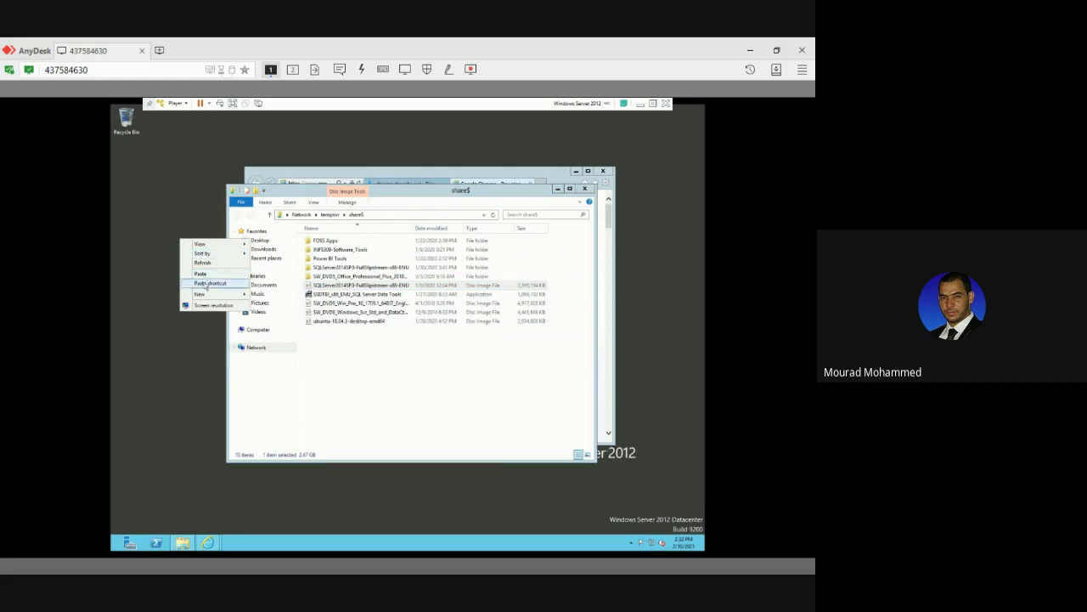
{"action": "left_click", "coordinate": [201, 277]}
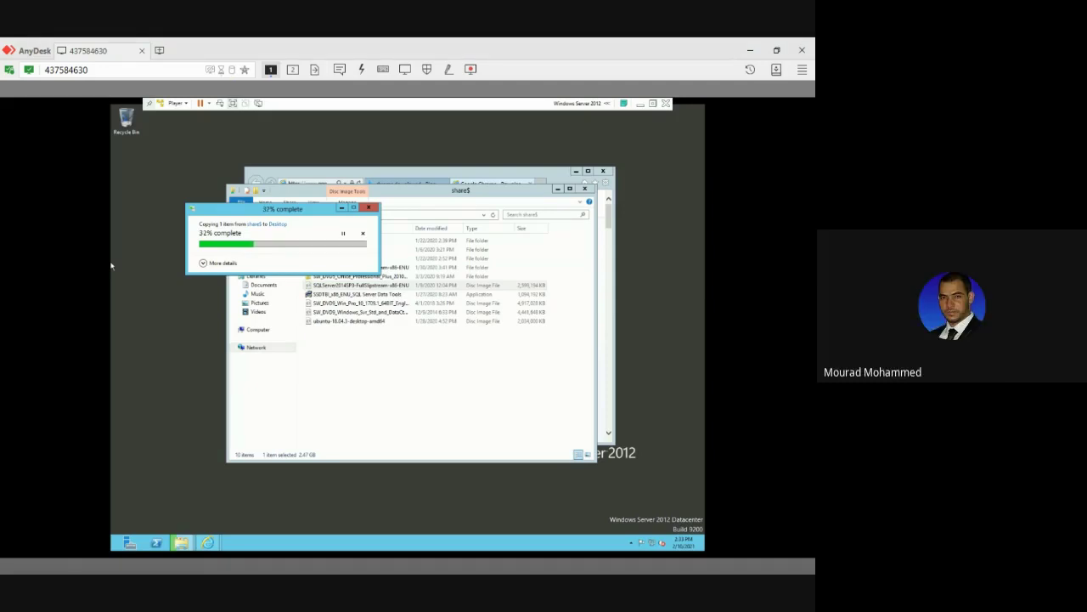
Leave the virtual machine's full-screen view and open another VMware Workstation Player window on the host.
{"action": "left_click", "coordinate": [233, 103]}
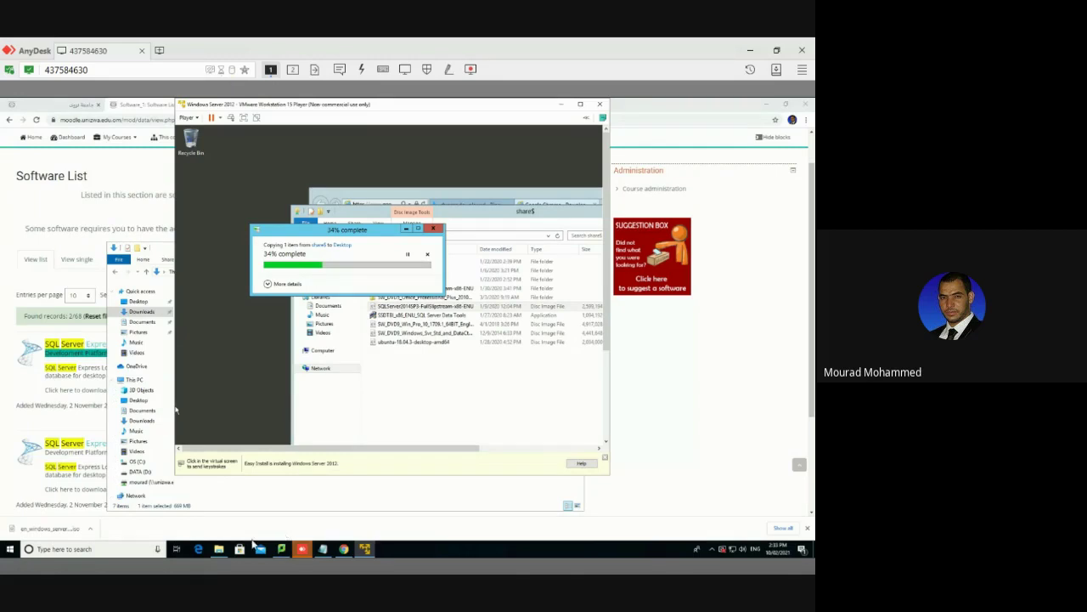
{"action": "left_click", "coordinate": [113, 548]}
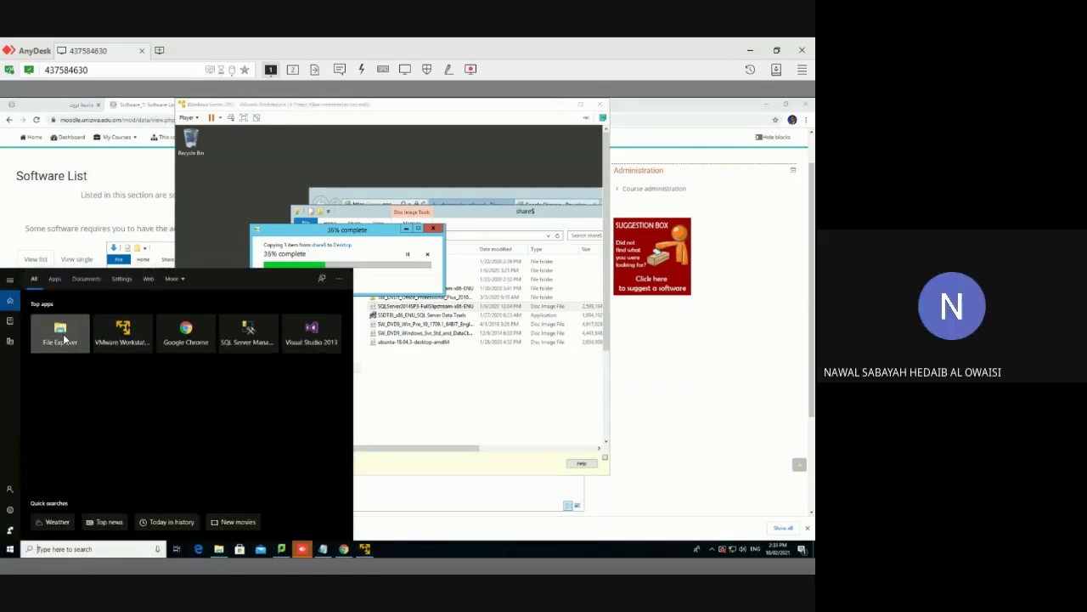
{"action": "left_click", "coordinate": [116, 329]}
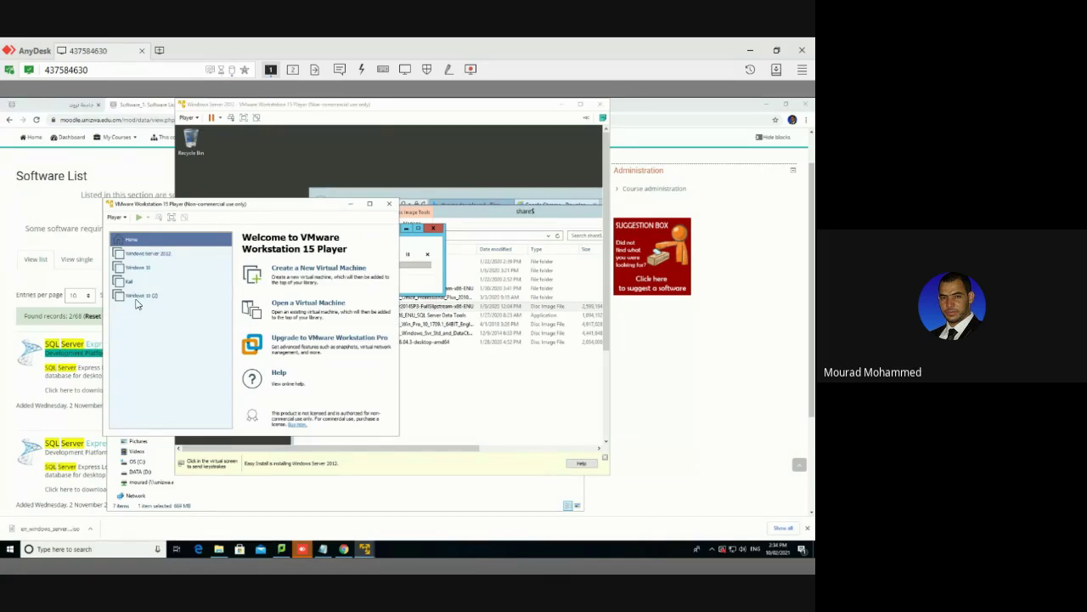
View the Windows 10 virtual machine's summary and available actions in the library, then close the library window.
{"action": "left_click", "coordinate": [140, 271]}
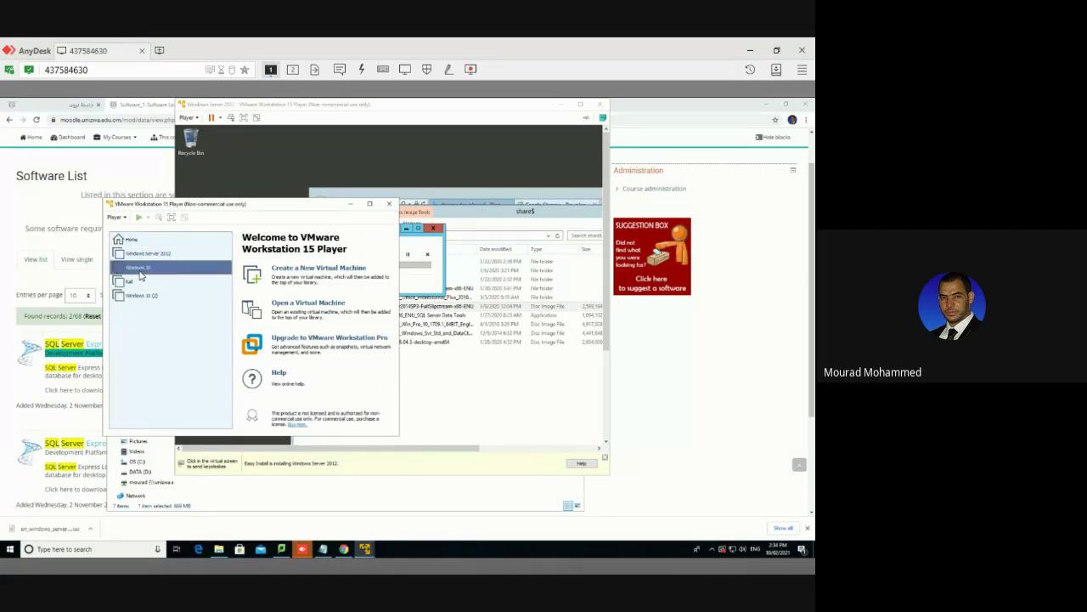
{"action": "right_click", "coordinate": [141, 276]}
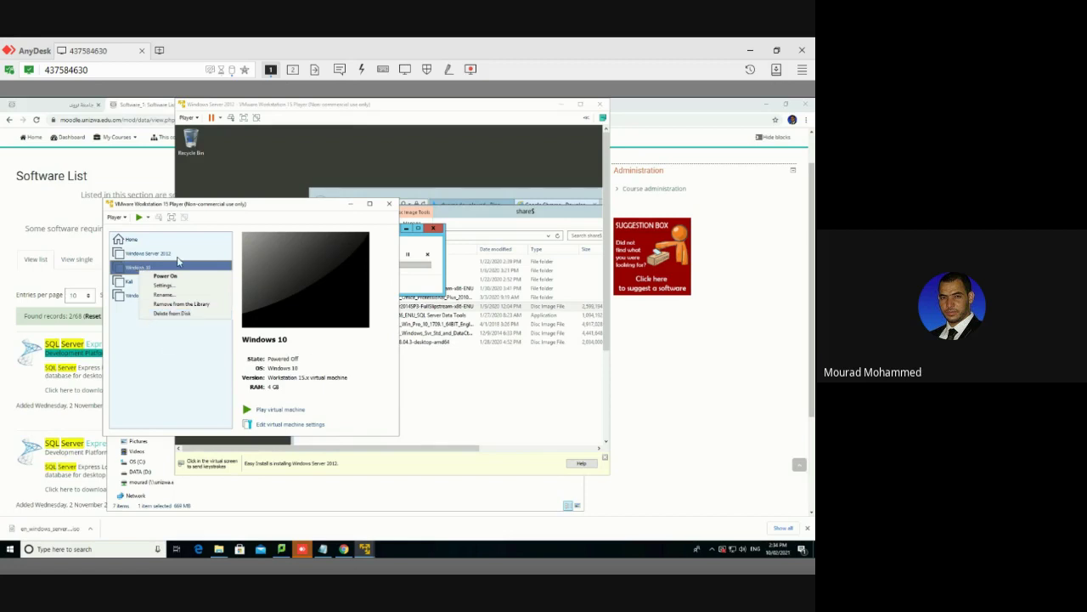
{"action": "key", "text": "Escape"}
{"action": "left_click", "coordinate": [133, 241]}
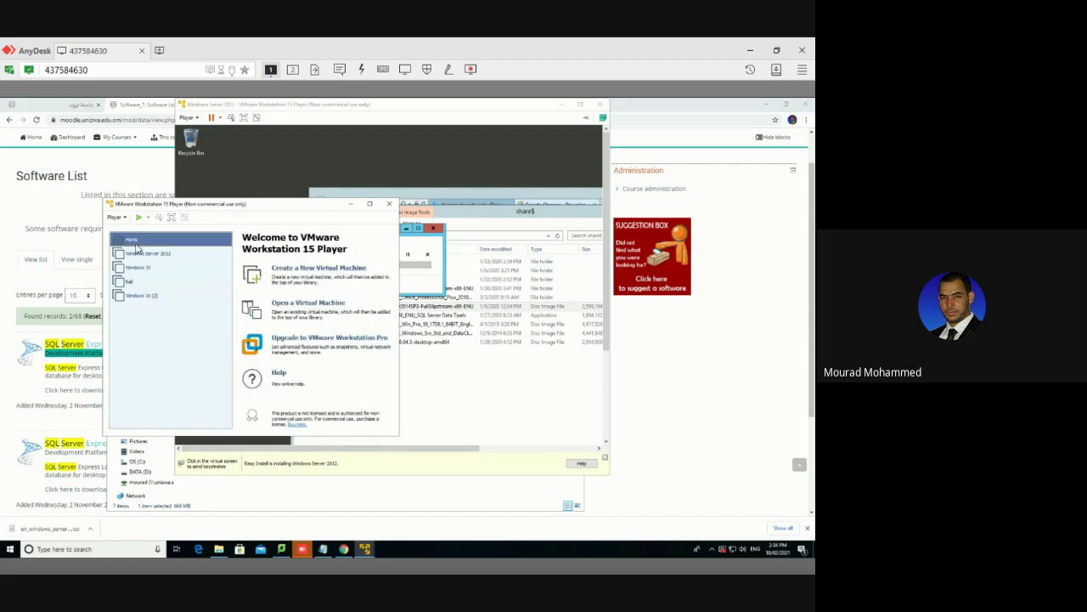
{"action": "left_click", "coordinate": [390, 205]}
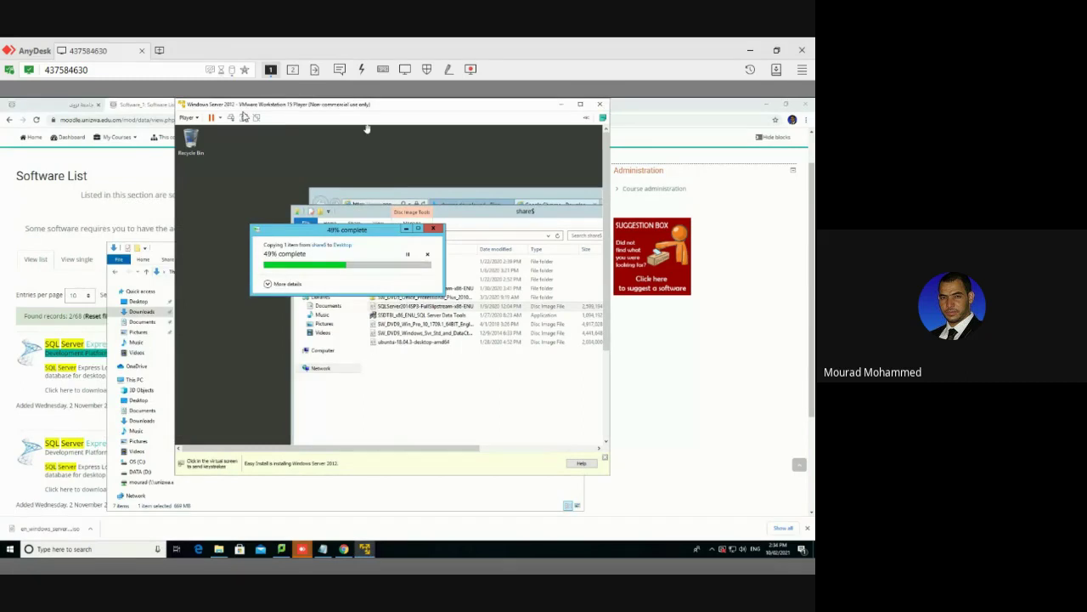
Return the Windows Server 2012 virtual machine to full screen and minimize the share$ folder and web browser windows.
{"action": "left_click", "coordinate": [244, 119]}
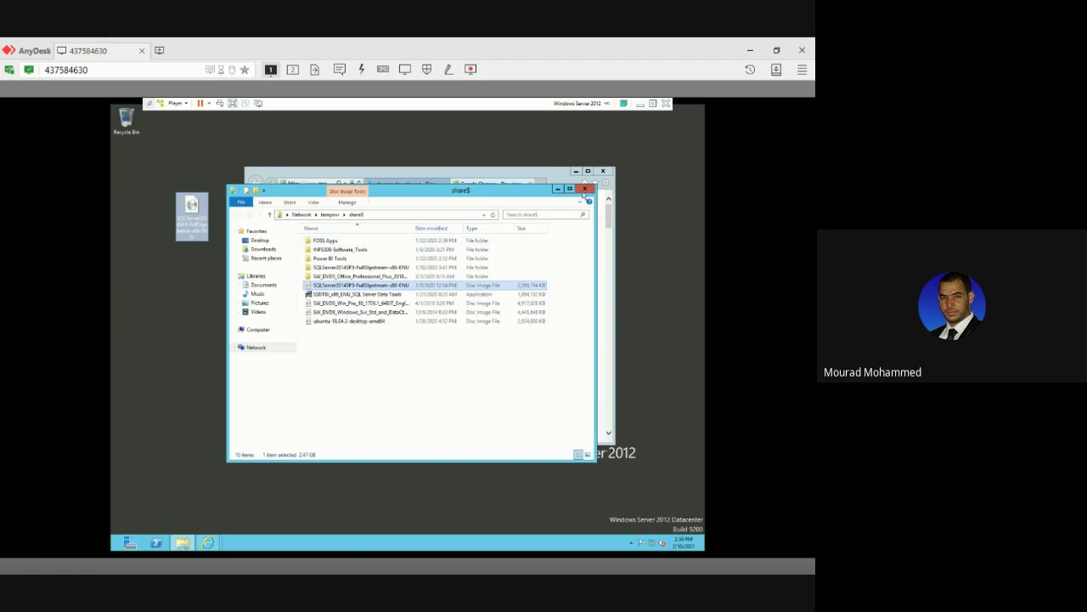
{"action": "left_click", "coordinate": [559, 189]}
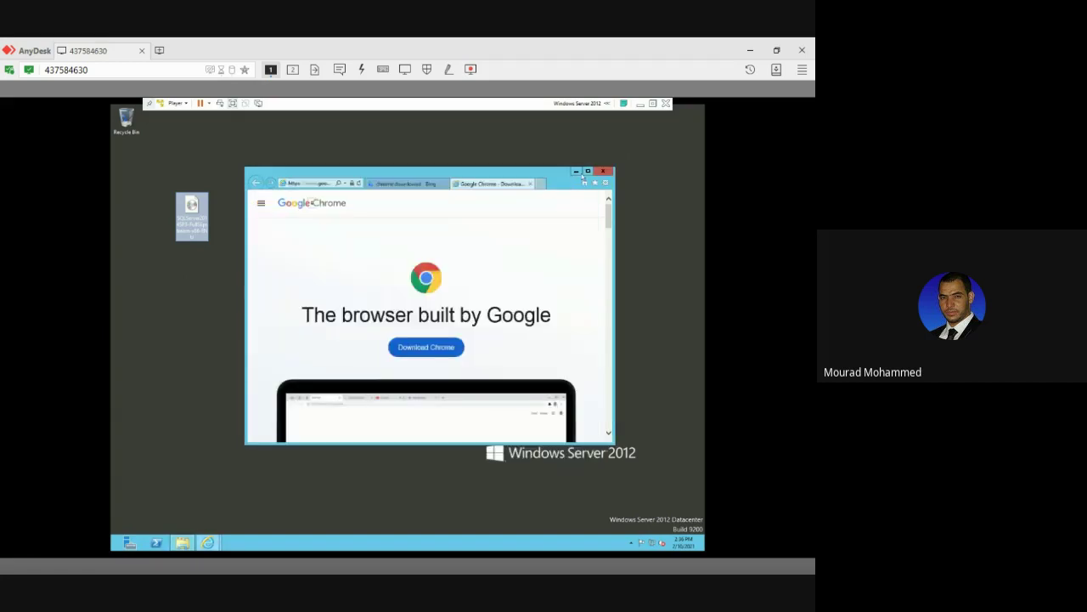
{"action": "left_click", "coordinate": [579, 173]}
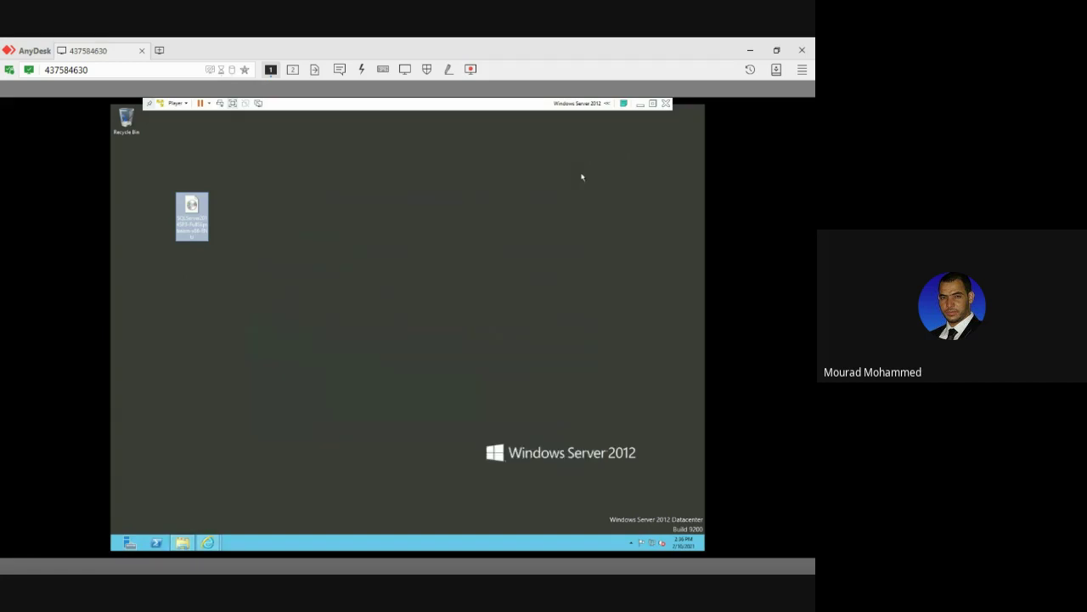
Mount the SQL Server 2014 disc image from the desktop and run its setup application.
{"action": "double_click", "coordinate": [192, 208]}
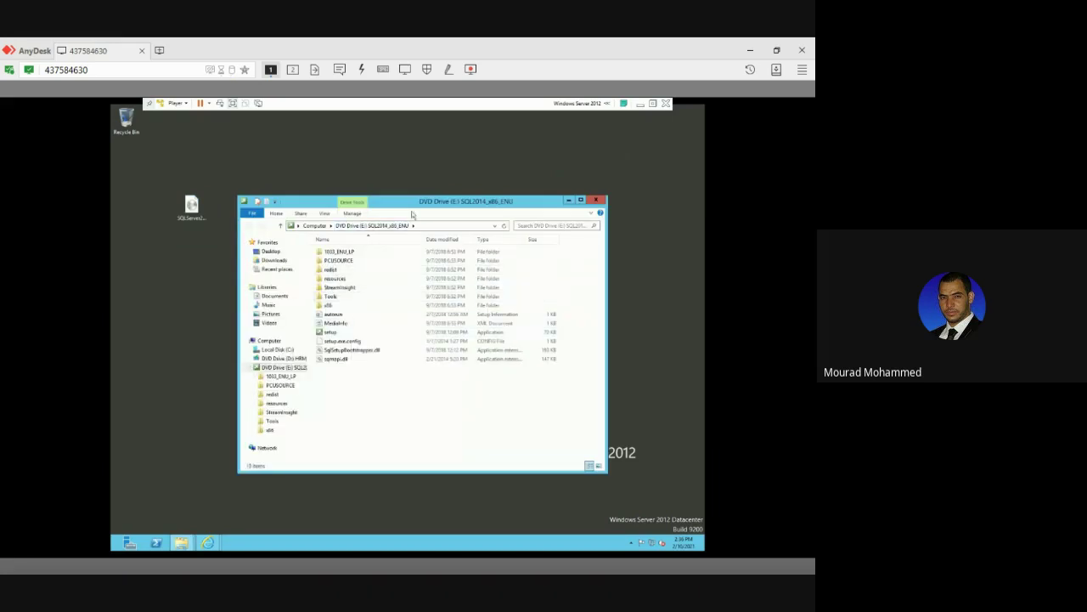
{"action": "left_click", "coordinate": [334, 332]}
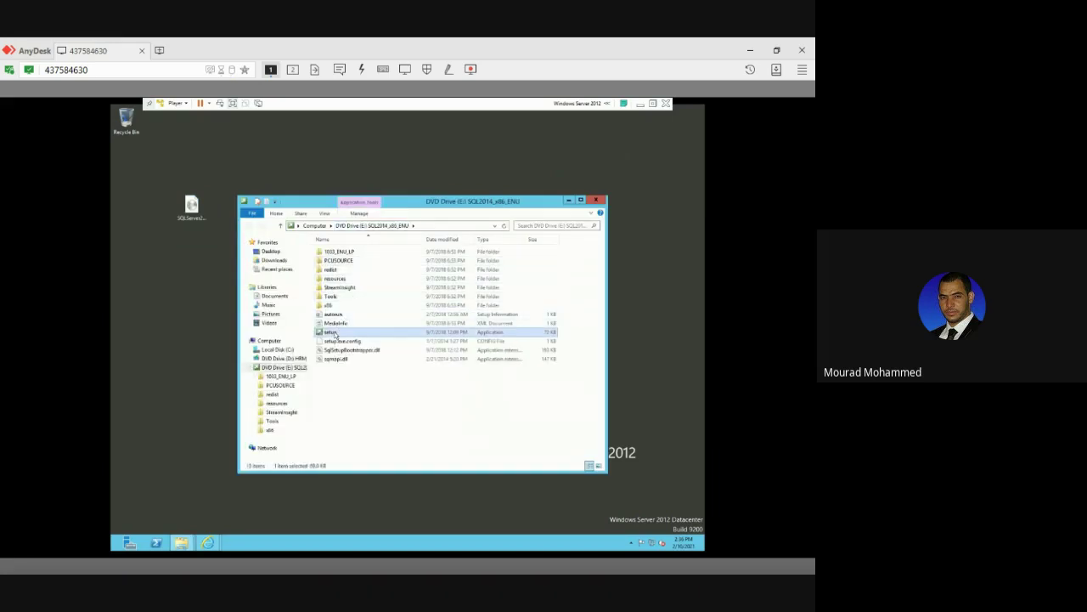
{"action": "double_click", "coordinate": [334, 333]}
{"action": "left_click", "coordinate": [443, 340]}
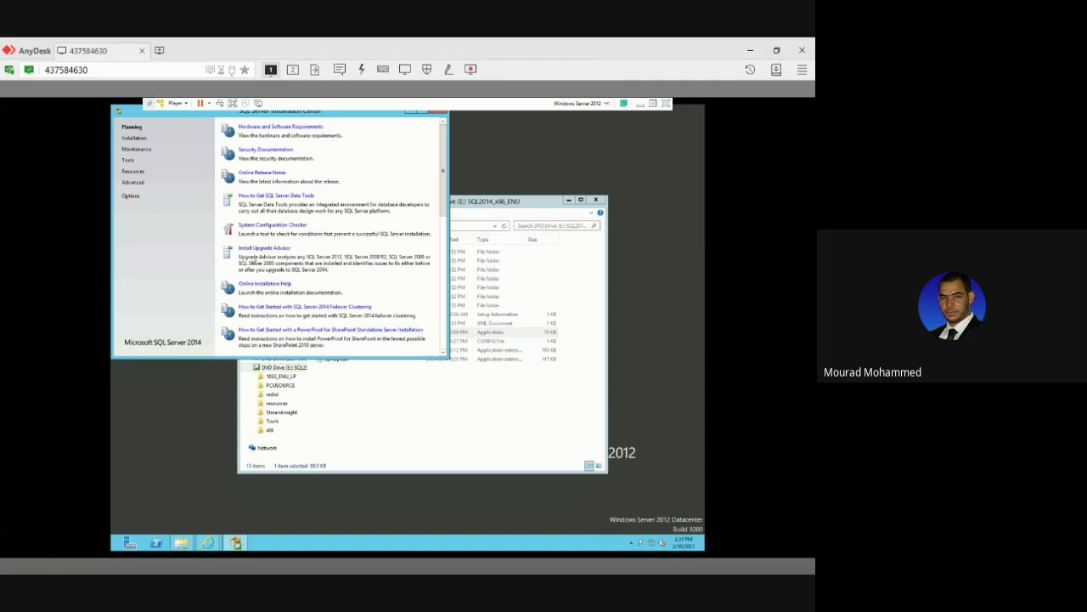
Start a new SQL Server stand-alone installation from the SQL Server Installation Center.
{"action": "left_click", "coordinate": [135, 140]}
{"action": "left_click_drag", "start_coordinate": [139, 108], "coordinate": [145, 119]}
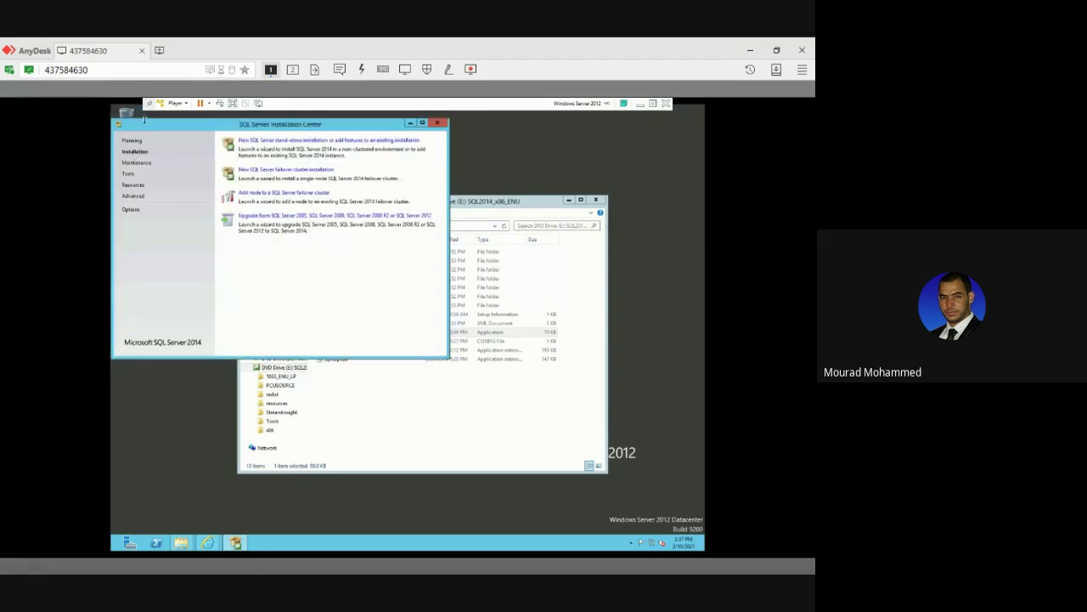
{"action": "left_click", "coordinate": [291, 143]}
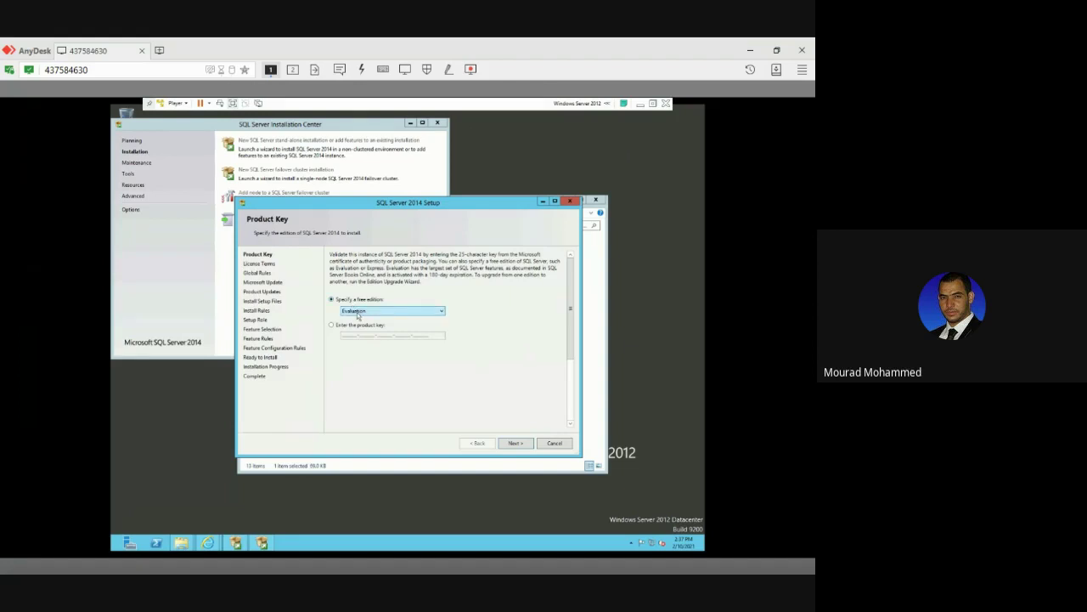
Specify Express as the free edition to install and continue to the license terms.
{"action": "left_click", "coordinate": [358, 311]}
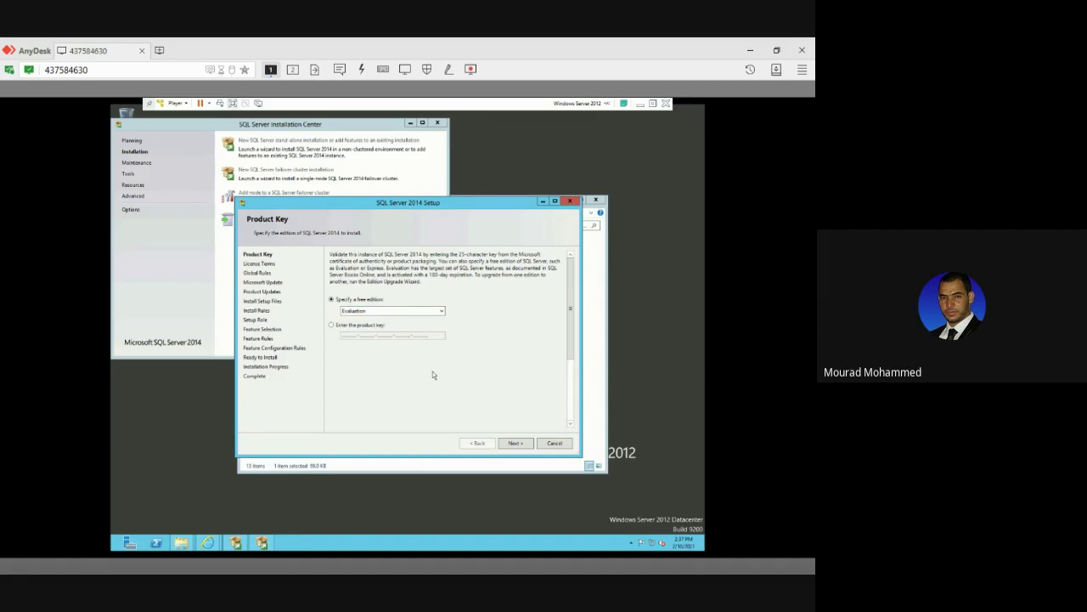
{"action": "left_click", "coordinate": [388, 315]}
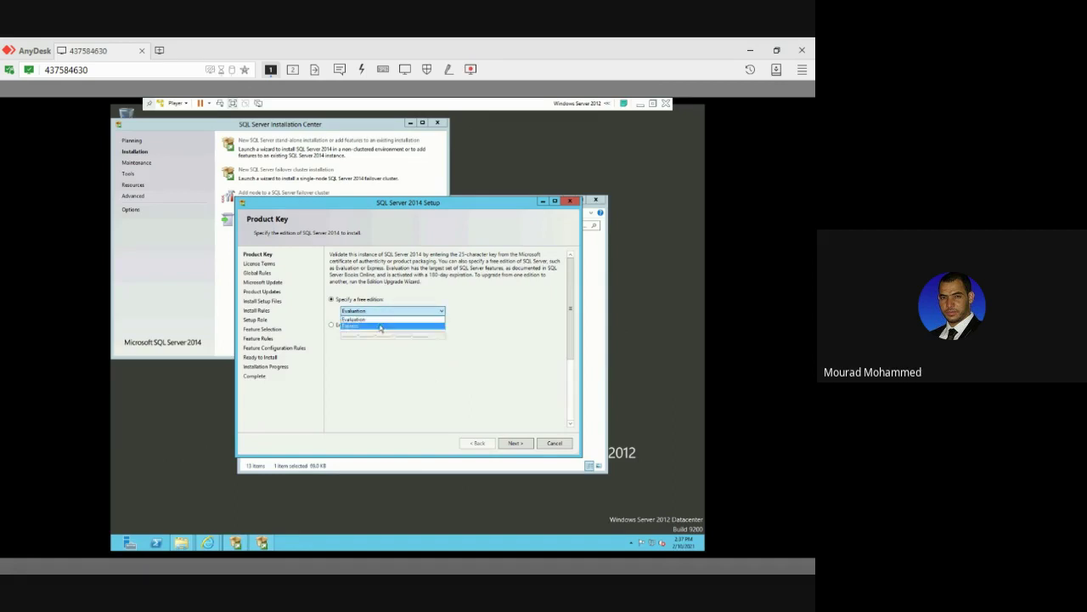
{"action": "left_click", "coordinate": [384, 321]}
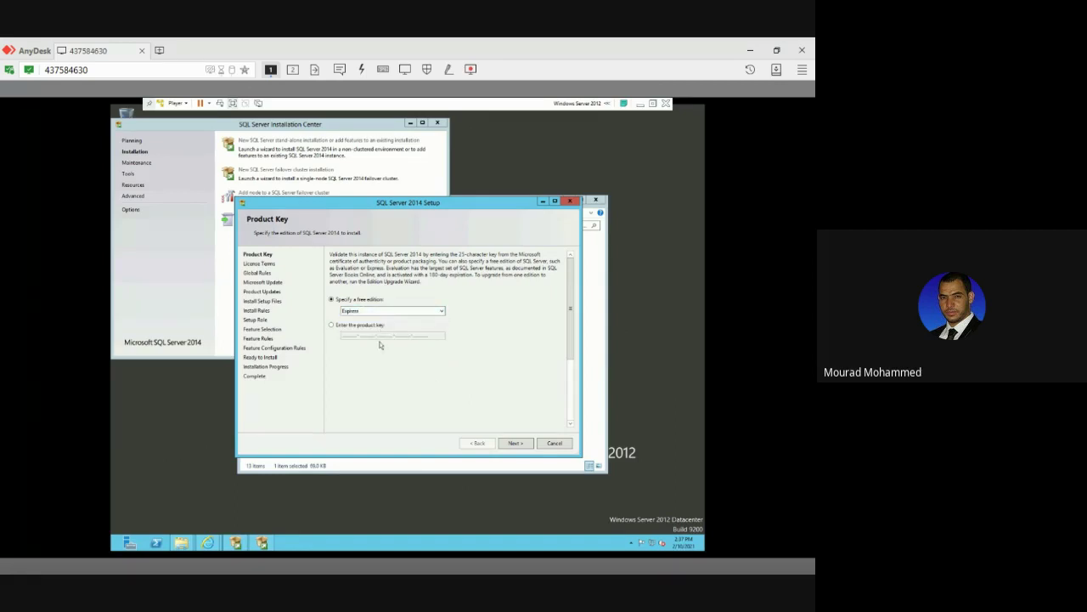
{"action": "left_click", "coordinate": [514, 443]}
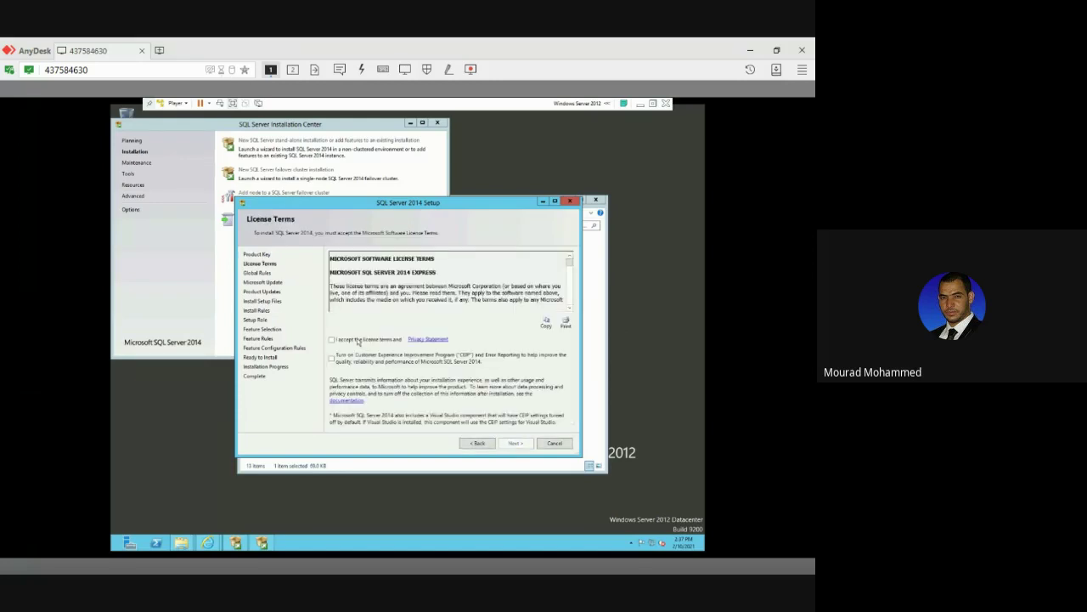
Accept the SQL Server 2014 license terms, read through to their end and continue the setup.
{"action": "left_click", "coordinate": [357, 340]}
{"action": "scroll", "coordinate": [372, 299], "scroll_direction": "down", "scroll_amount": 20}
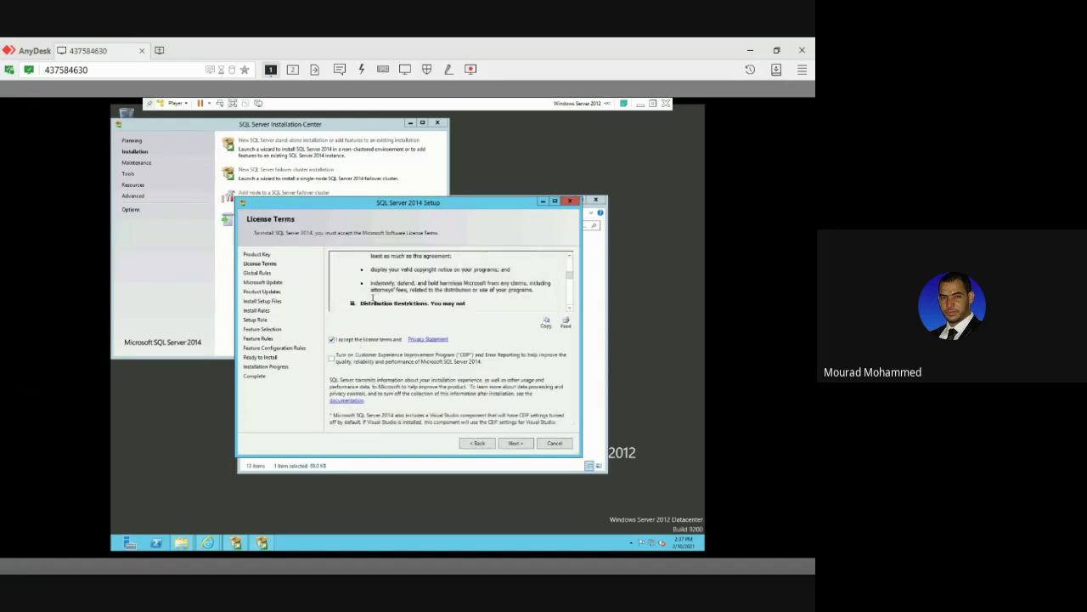
{"action": "scroll", "coordinate": [371, 291], "scroll_direction": "down", "scroll_amount": 2}
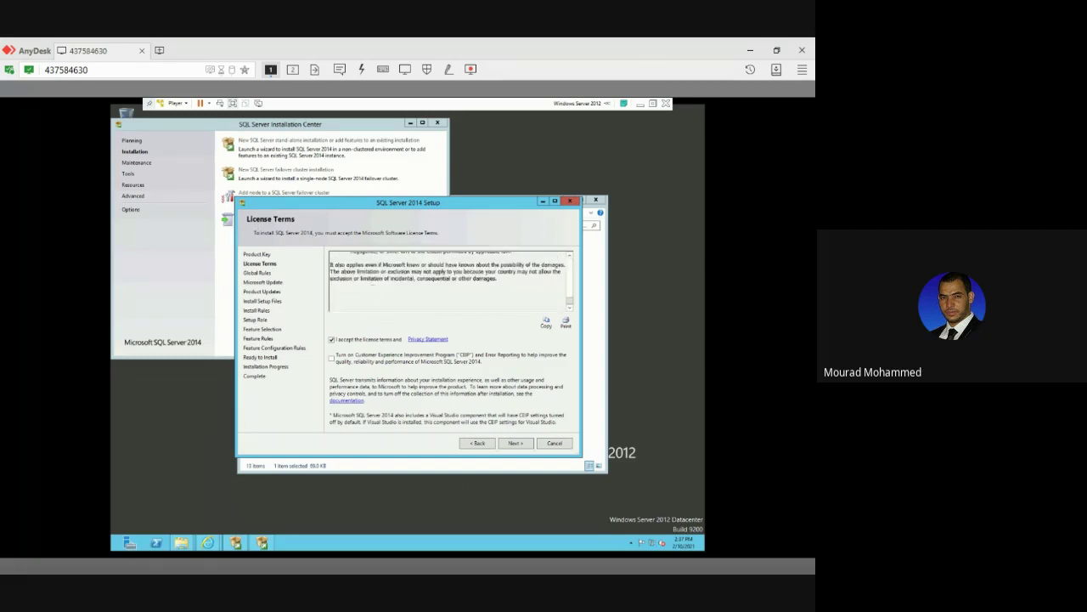
{"action": "left_click", "coordinate": [512, 444]}
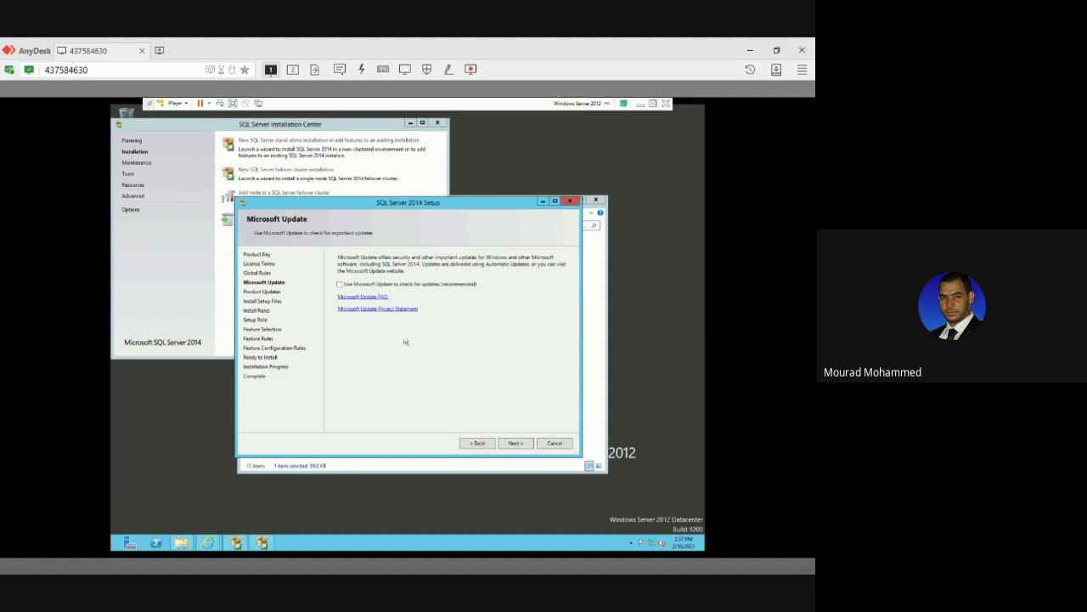
Enable checking for updates with Microsoft Update and continue to feature selection with the SQL Server Feature Installation role.
{"action": "left_click", "coordinate": [340, 285]}
{"action": "left_click", "coordinate": [503, 442]}
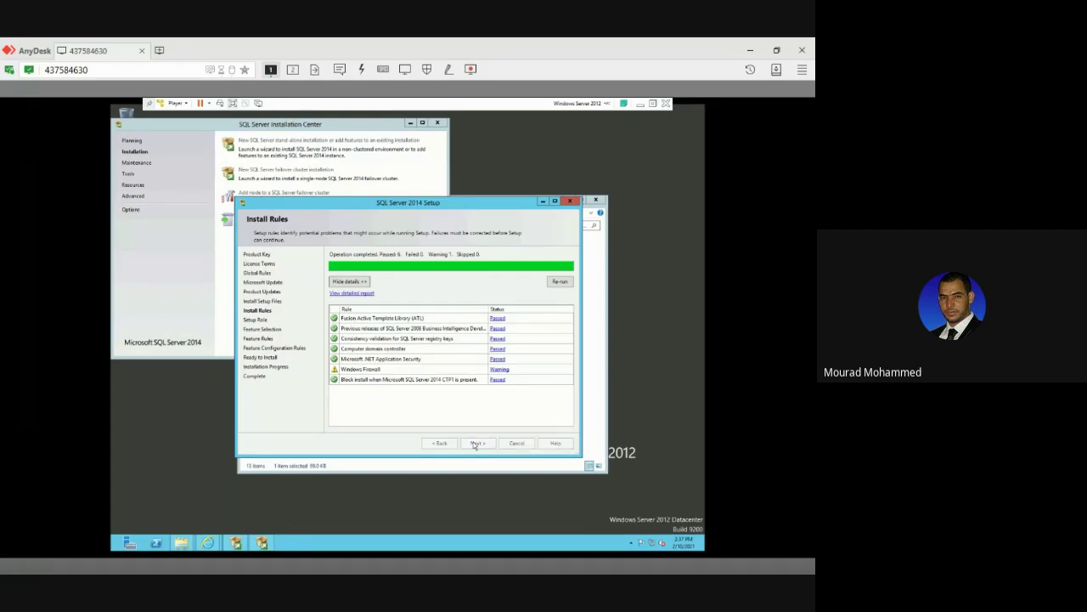
{"action": "left_click", "coordinate": [476, 443]}
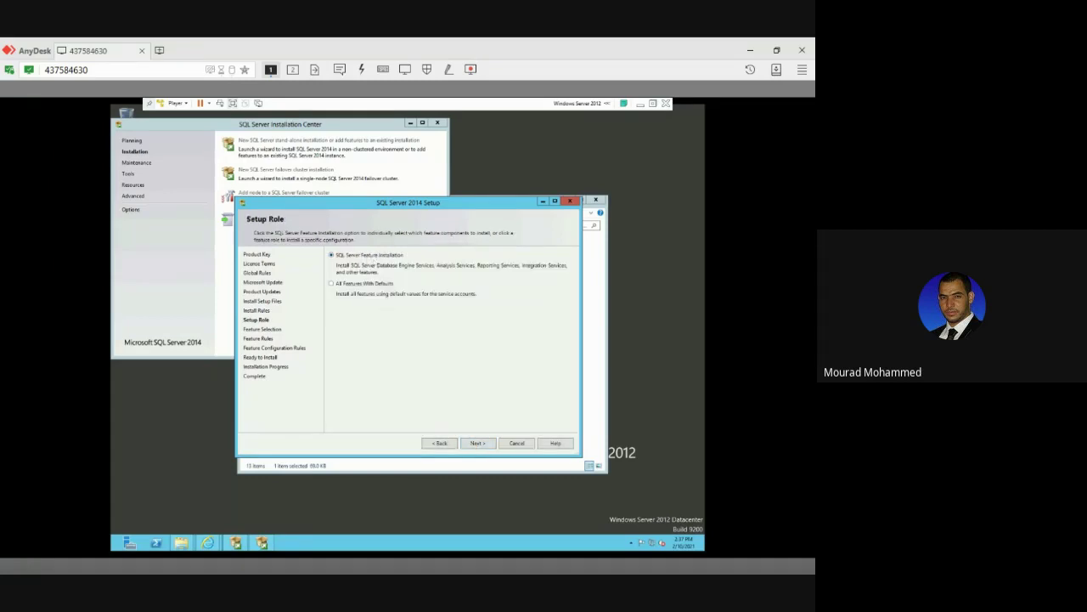
{"action": "left_click", "coordinate": [492, 444]}
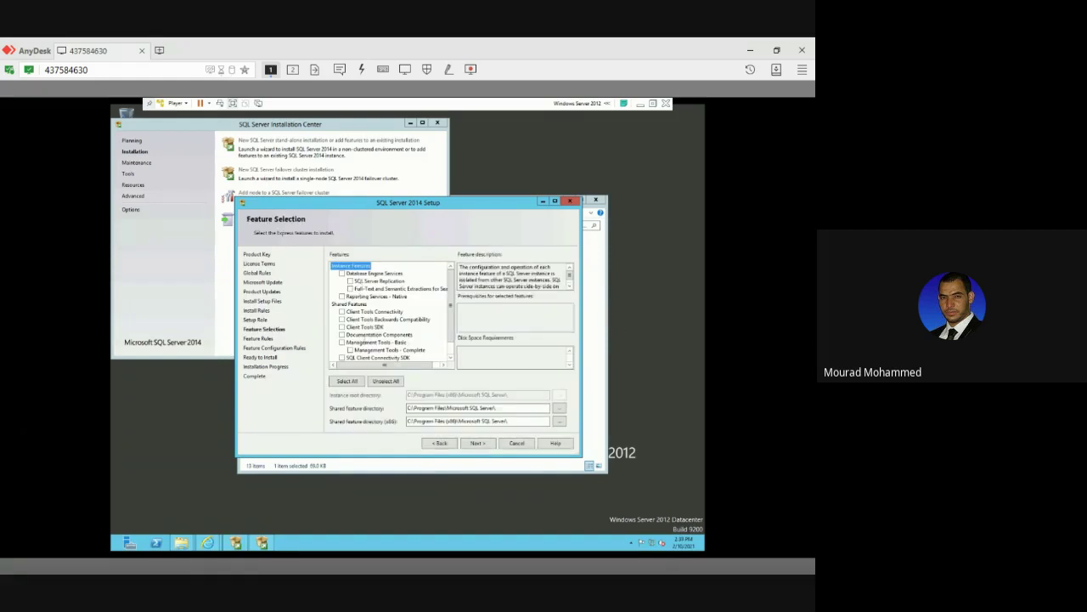
Select all SQL Server Express features, keep the default directories and continue to the feature rules check.
{"action": "scroll", "coordinate": [370, 329], "scroll_direction": "down", "scroll_amount": 1}
{"action": "scroll", "coordinate": [370, 330], "scroll_direction": "up", "scroll_amount": 1}
{"action": "scroll", "coordinate": [369, 328], "scroll_direction": "down", "scroll_amount": 1}
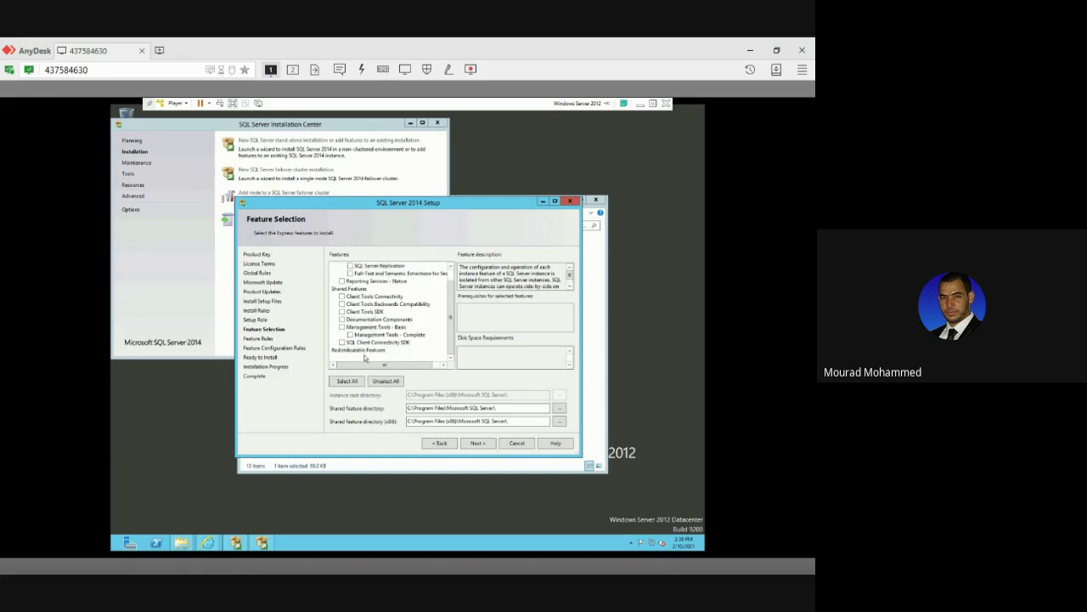
{"action": "left_click", "coordinate": [356, 381]}
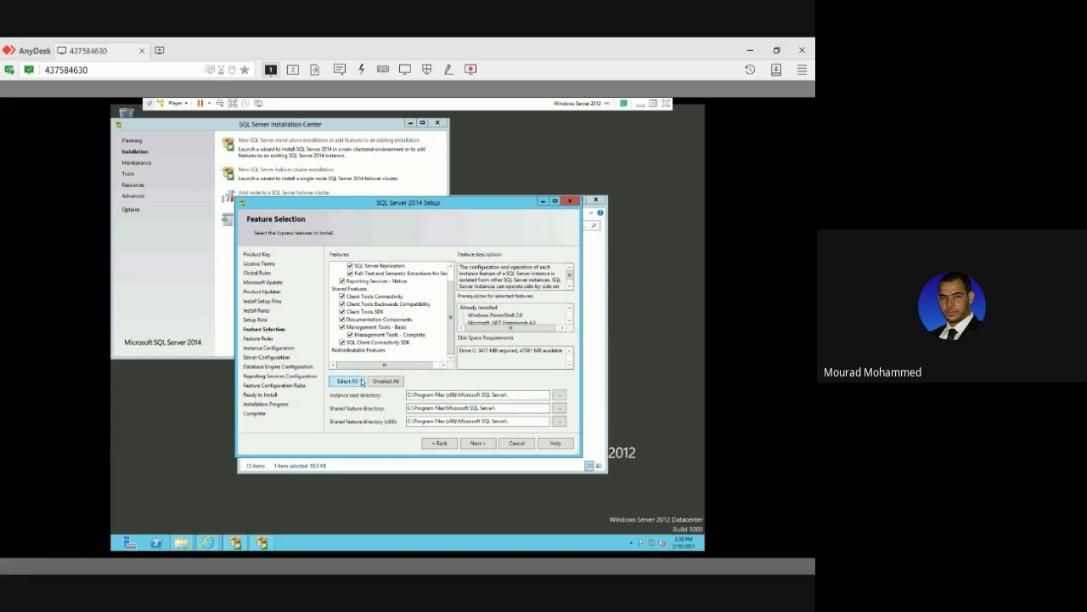
{"action": "left_click", "coordinate": [483, 447]}
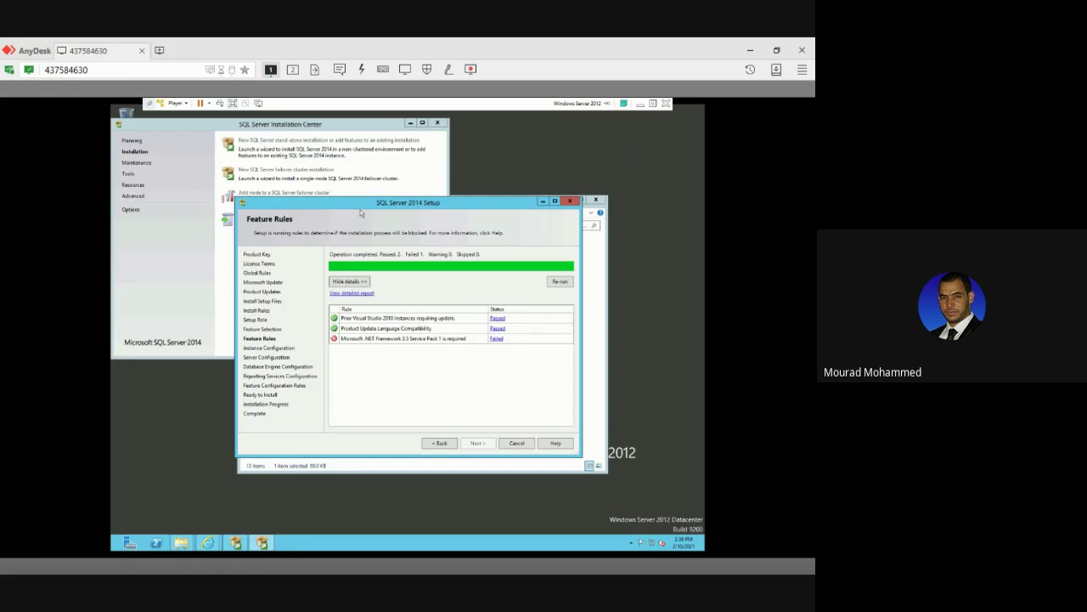
Open Server Manager and start a role-based or feature-based installation on the local server, continuing to feature selection without adding roles.
{"action": "left_click_drag", "start_coordinate": [360, 209], "coordinate": [355, 186]}
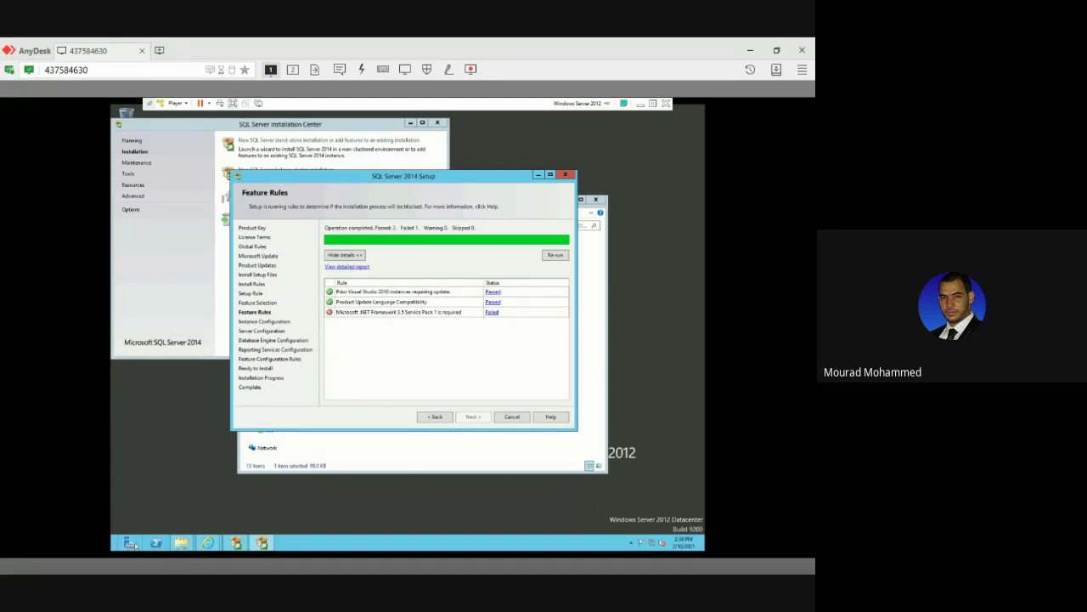
{"action": "left_click", "coordinate": [130, 543]}
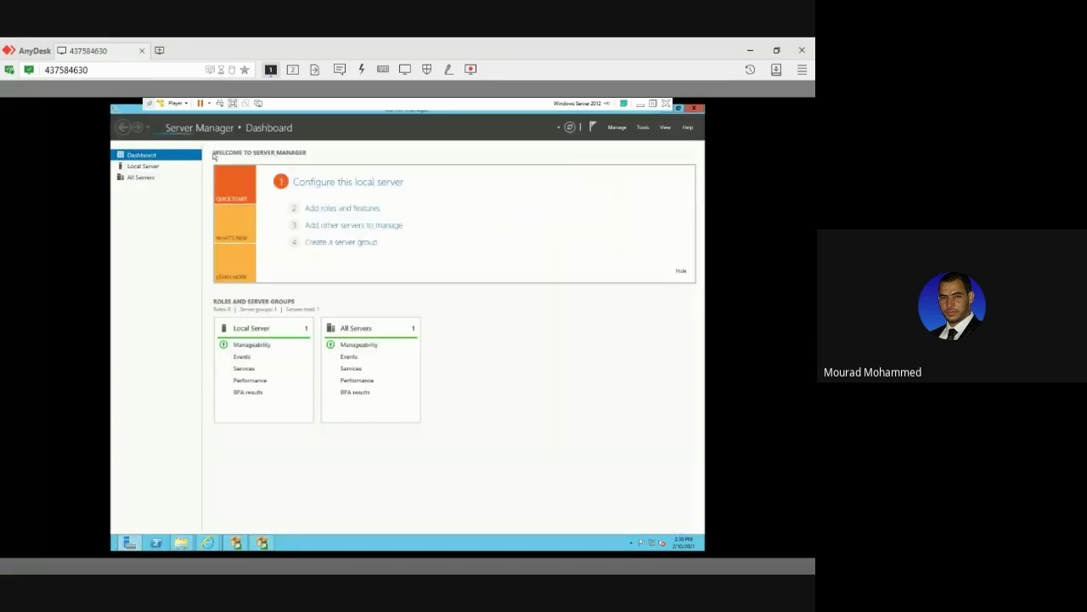
{"action": "left_click", "coordinate": [347, 209]}
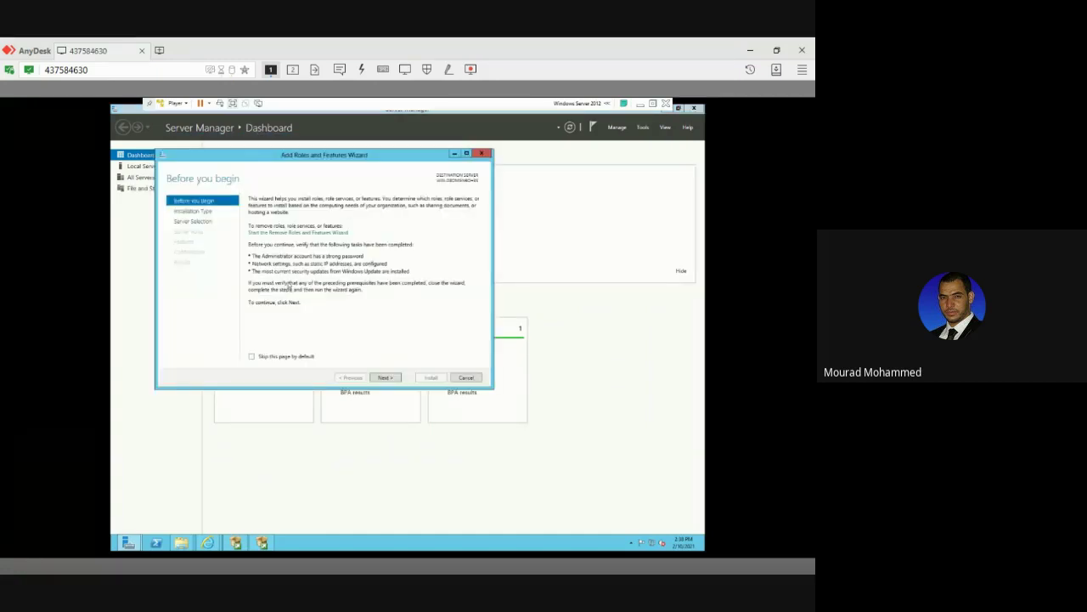
{"action": "left_click", "coordinate": [390, 378]}
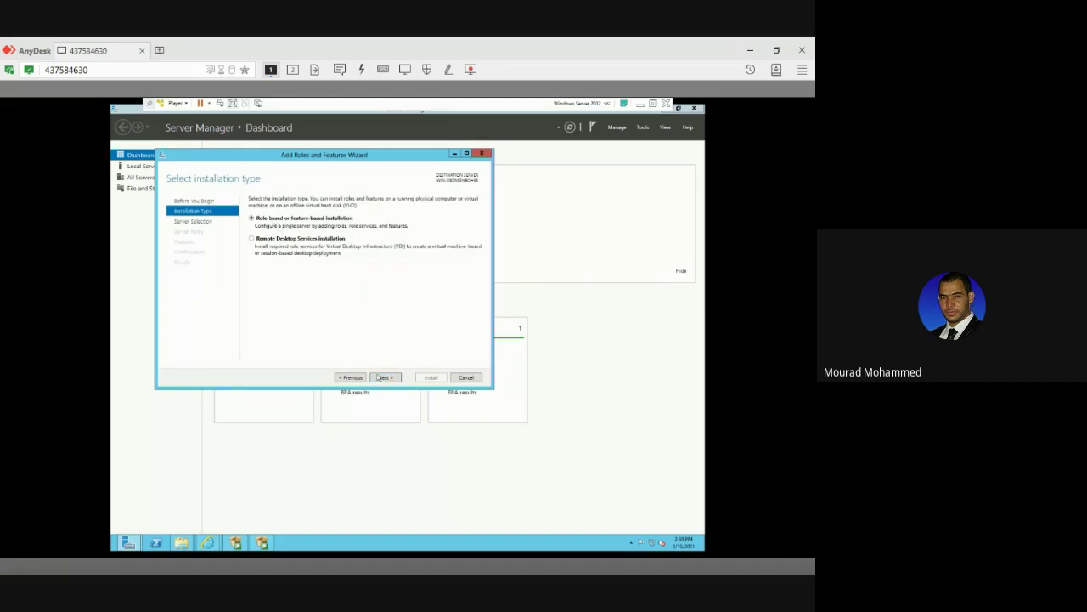
{"action": "left_click", "coordinate": [380, 378]}
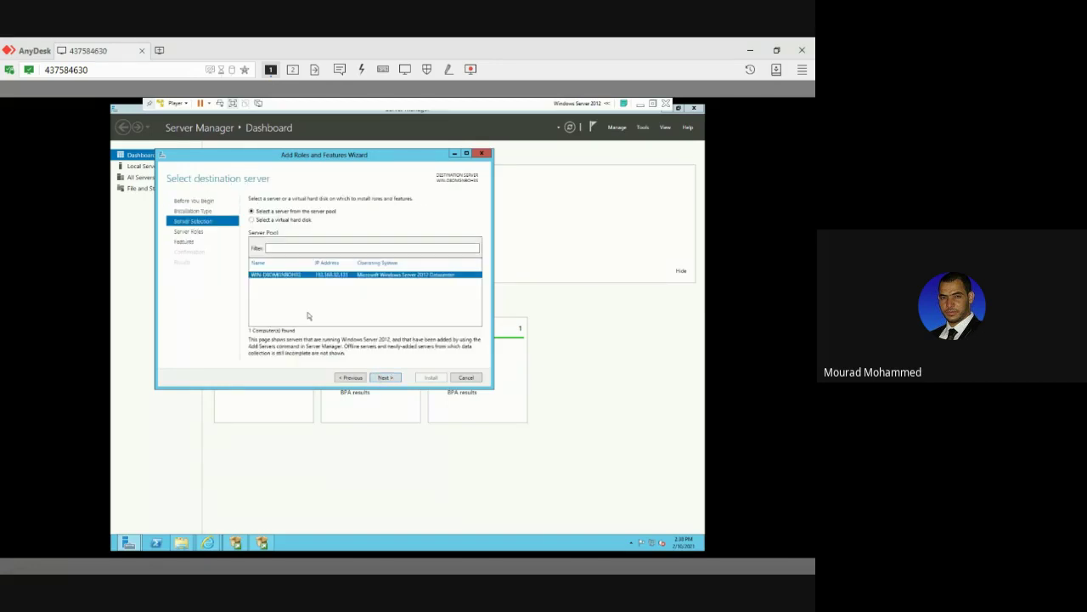
{"action": "left_click", "coordinate": [375, 379]}
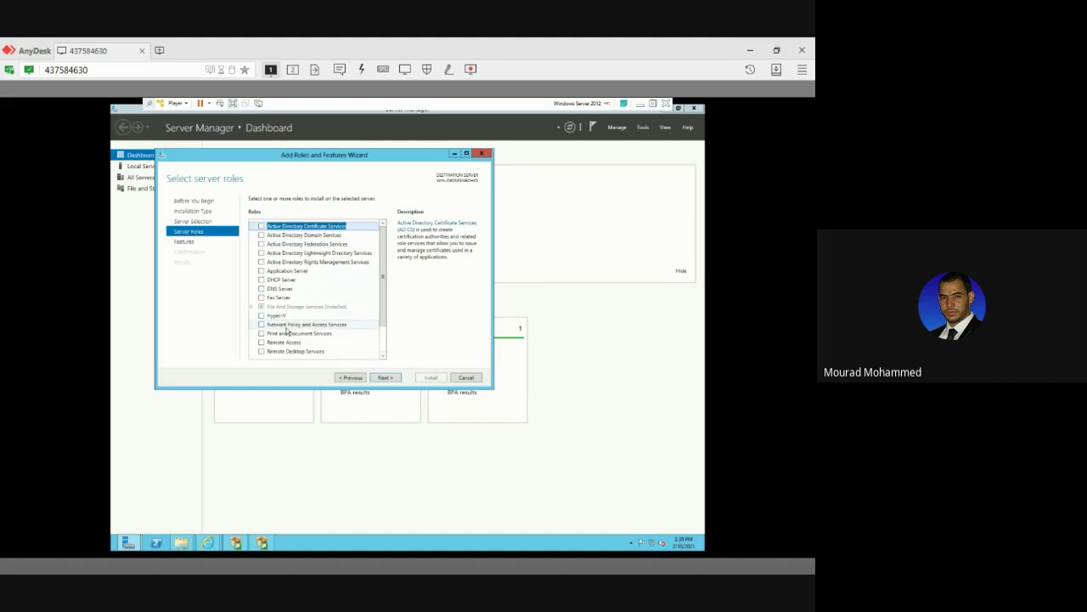
{"action": "left_click", "coordinate": [382, 377]}
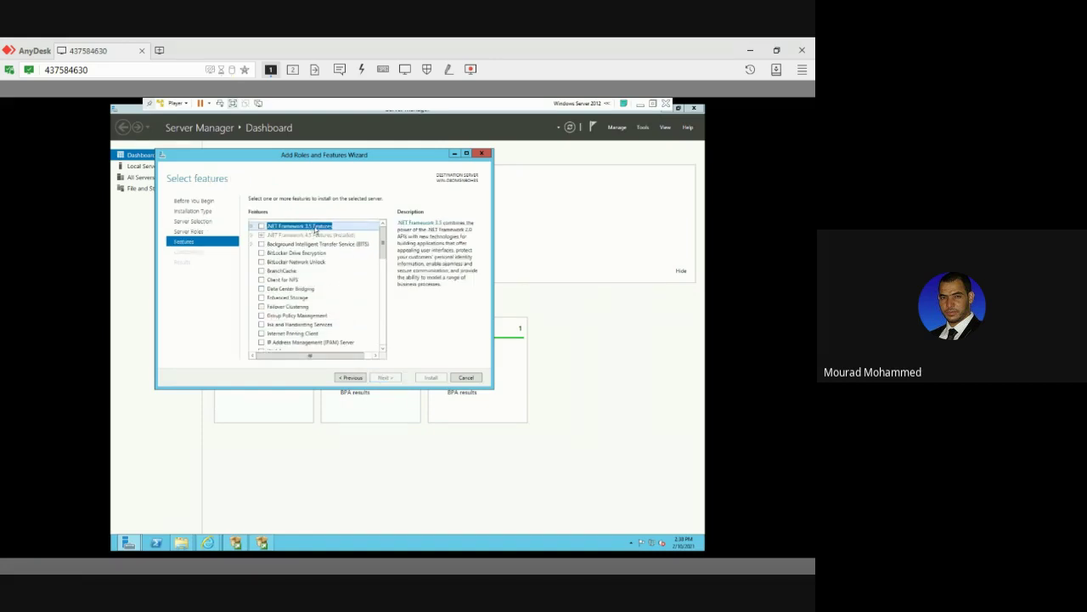
Install .NET Framework 3.5 Features on the server, allowing the destination server to restart automatically if required.
{"action": "left_click", "coordinate": [261, 227]}
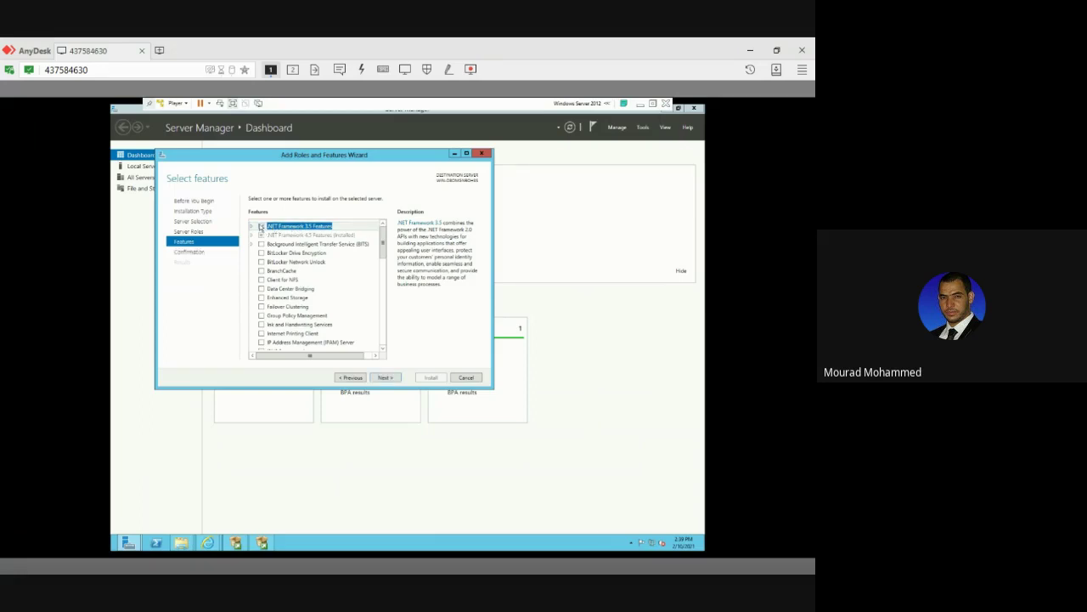
{"action": "left_click", "coordinate": [384, 378]}
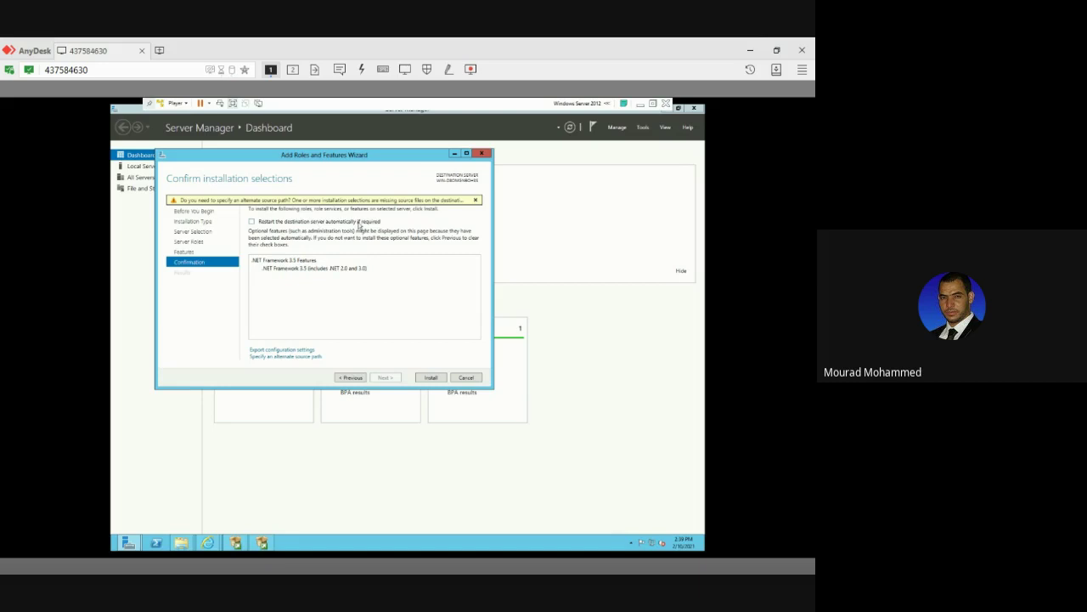
{"action": "left_click", "coordinate": [321, 224]}
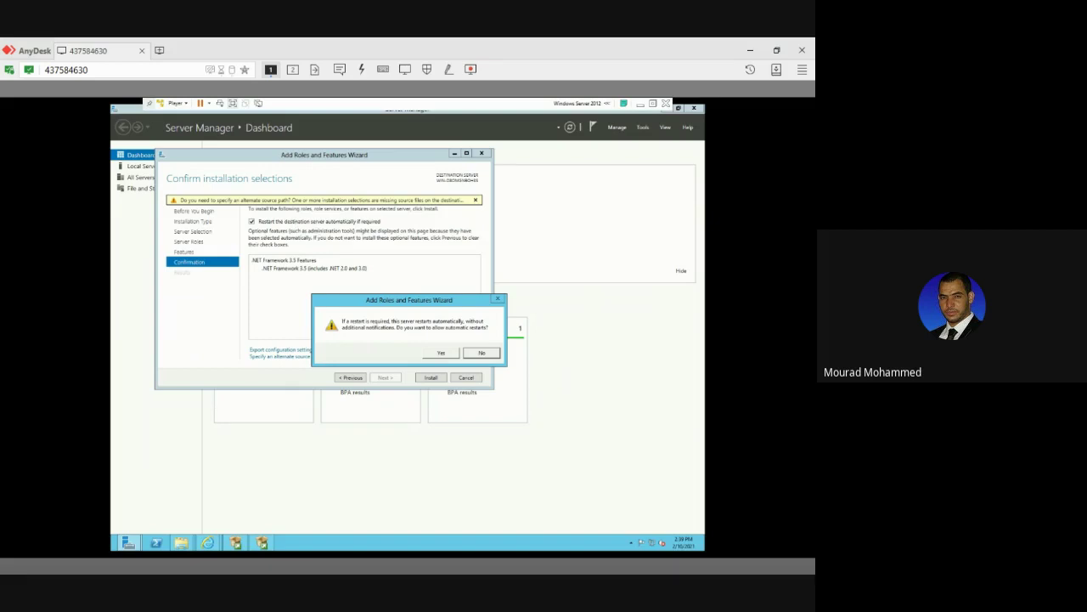
{"action": "left_click", "coordinate": [445, 353]}
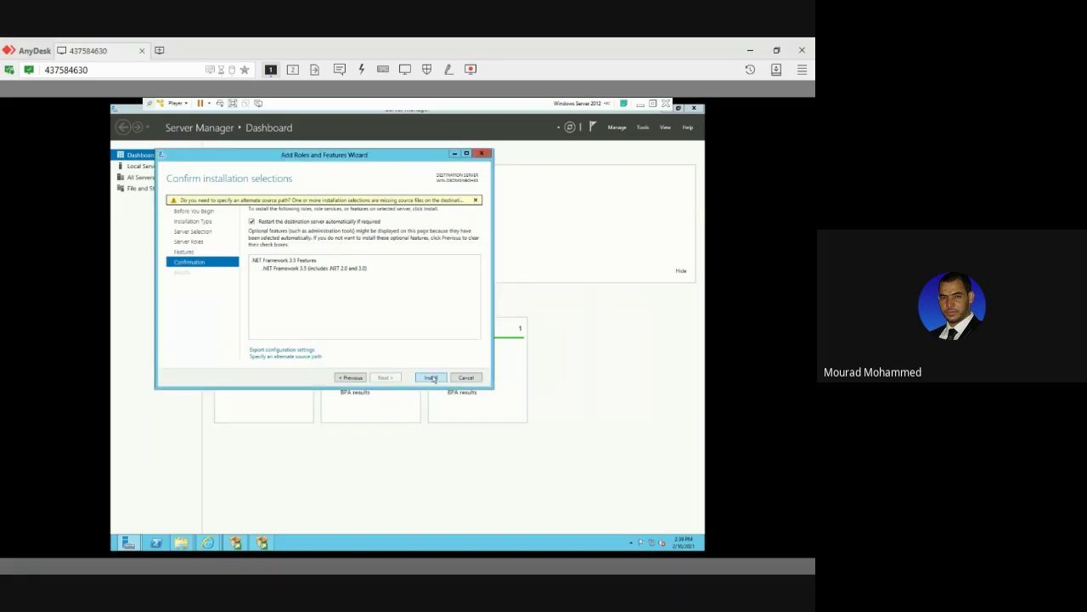
{"action": "left_click", "coordinate": [431, 377]}
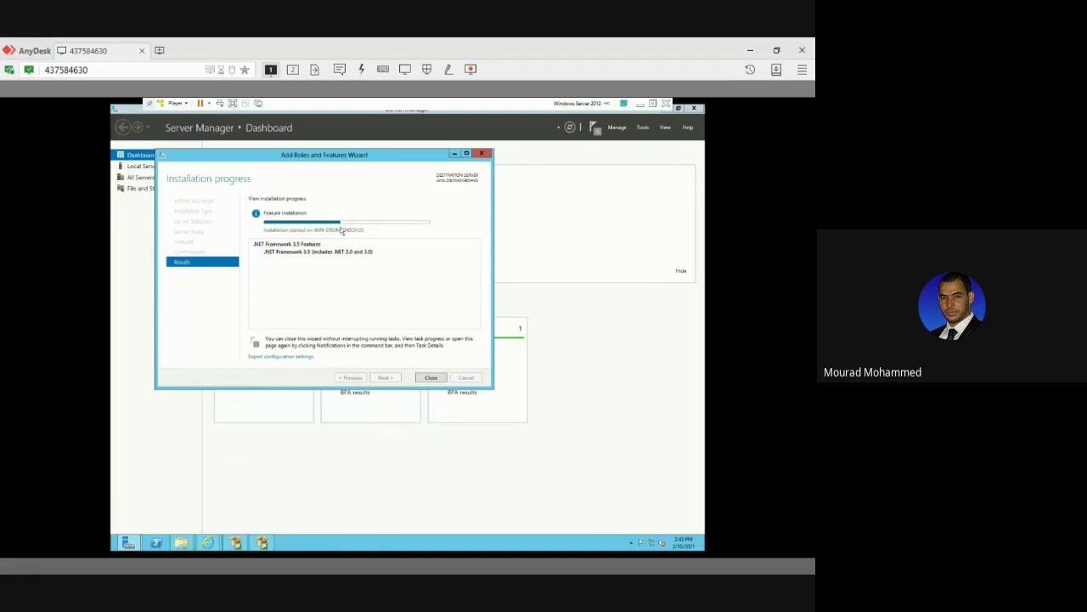
Bring the SQL Server 2014 Setup window forward and move it aside to view its feature rules alongside the feature installation progress.
{"action": "mouse_move", "coordinate": [340, 224]}
{"action": "mouse_move", "coordinate": [341, 228]}
{"action": "left_click", "coordinate": [263, 543]}
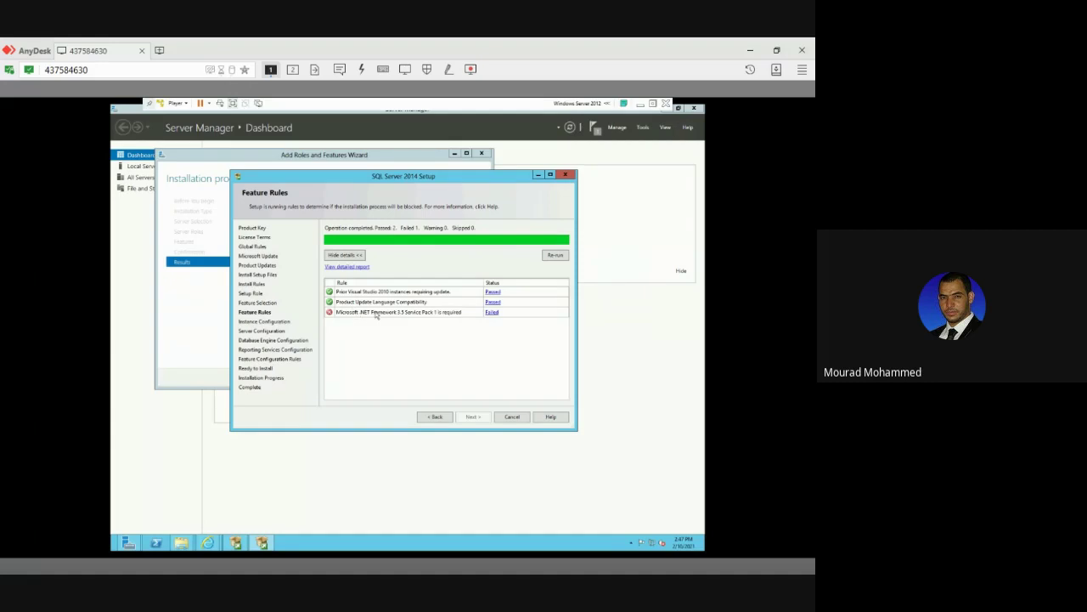
{"action": "left_click_drag", "start_coordinate": [364, 178], "coordinate": [478, 264]}
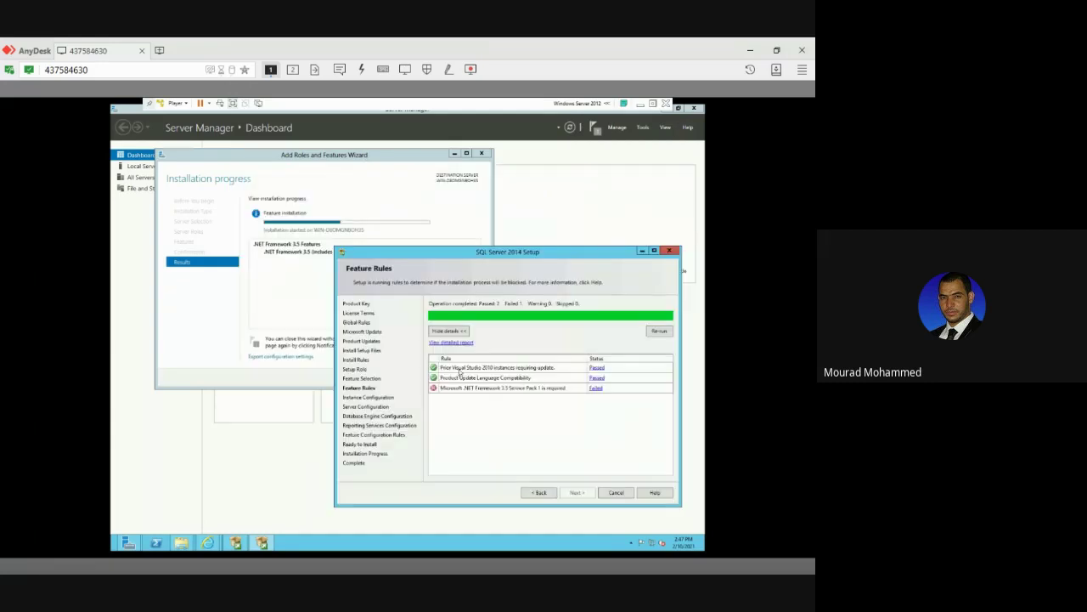
Go back to Feature Selection in SQL Server 2014 Setup and continue again to re-run the feature rules check.
{"action": "left_click", "coordinate": [355, 220]}
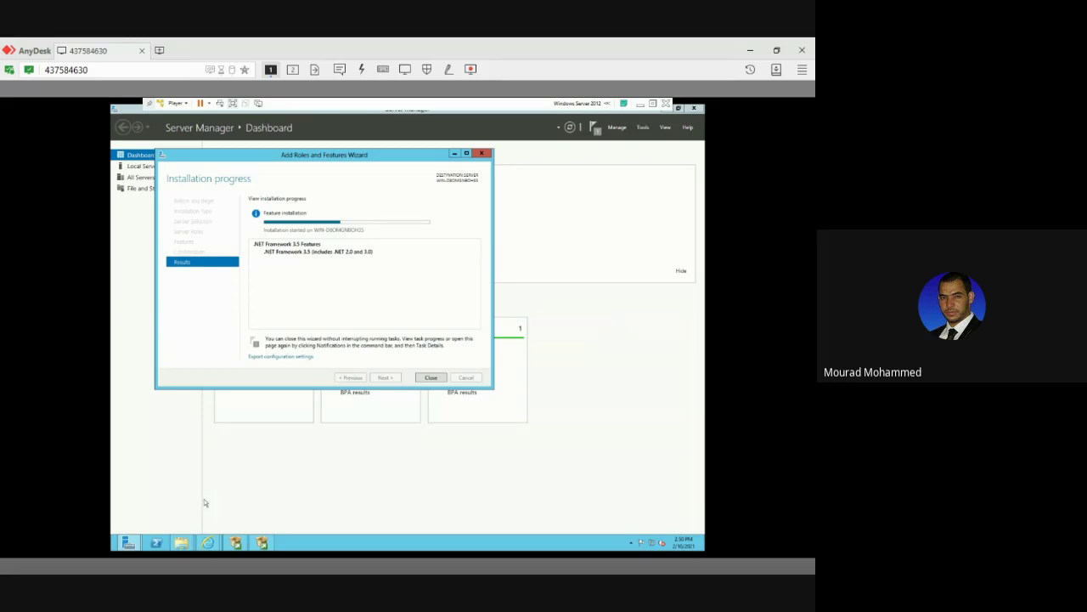
{"action": "left_click", "coordinate": [262, 542]}
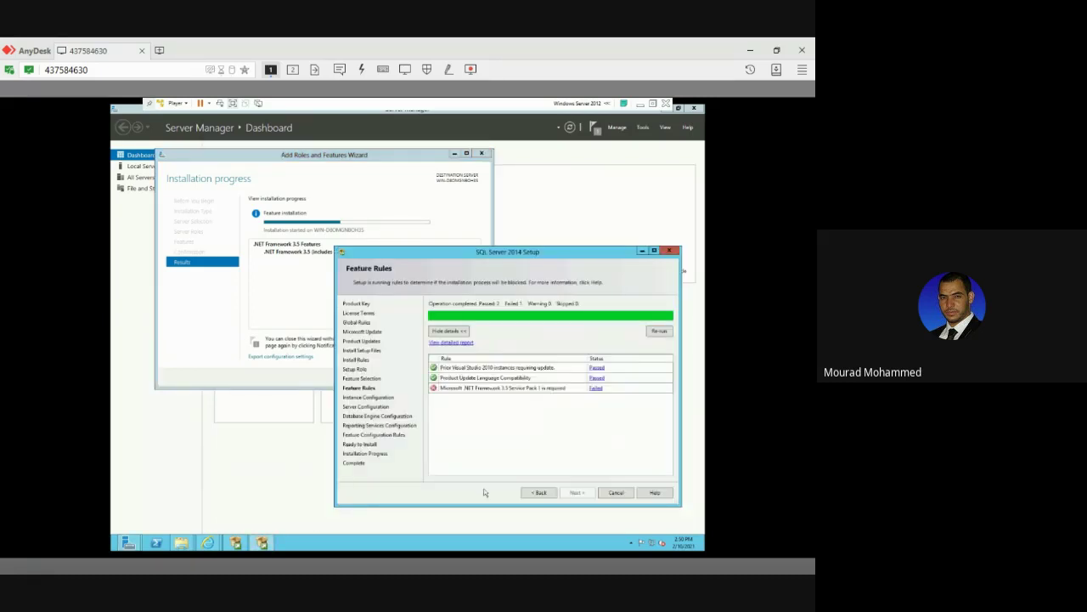
{"action": "left_click", "coordinate": [548, 493]}
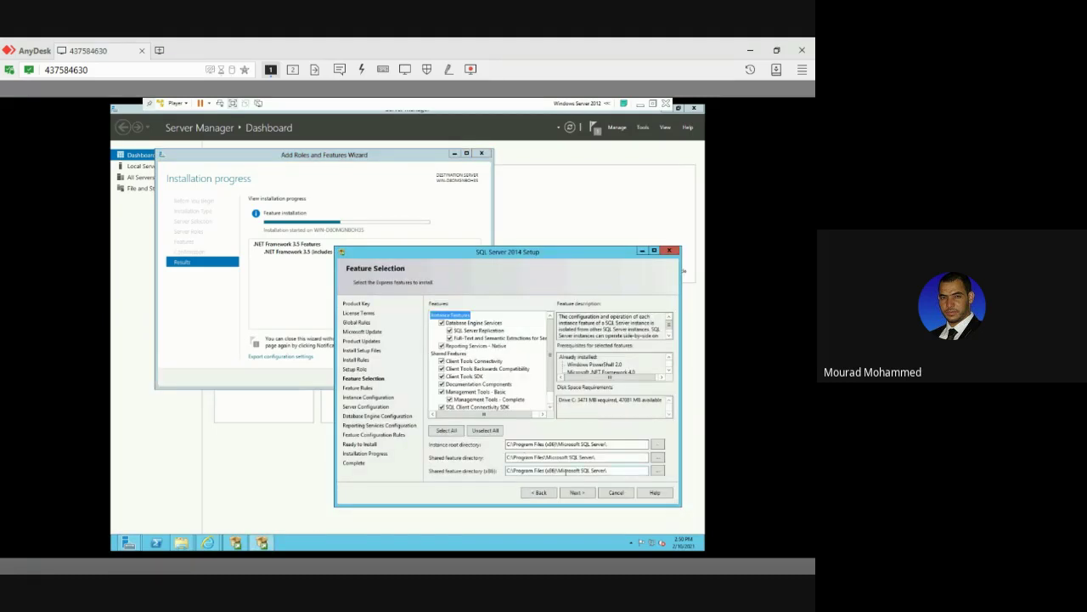
{"action": "left_click", "coordinate": [570, 492]}
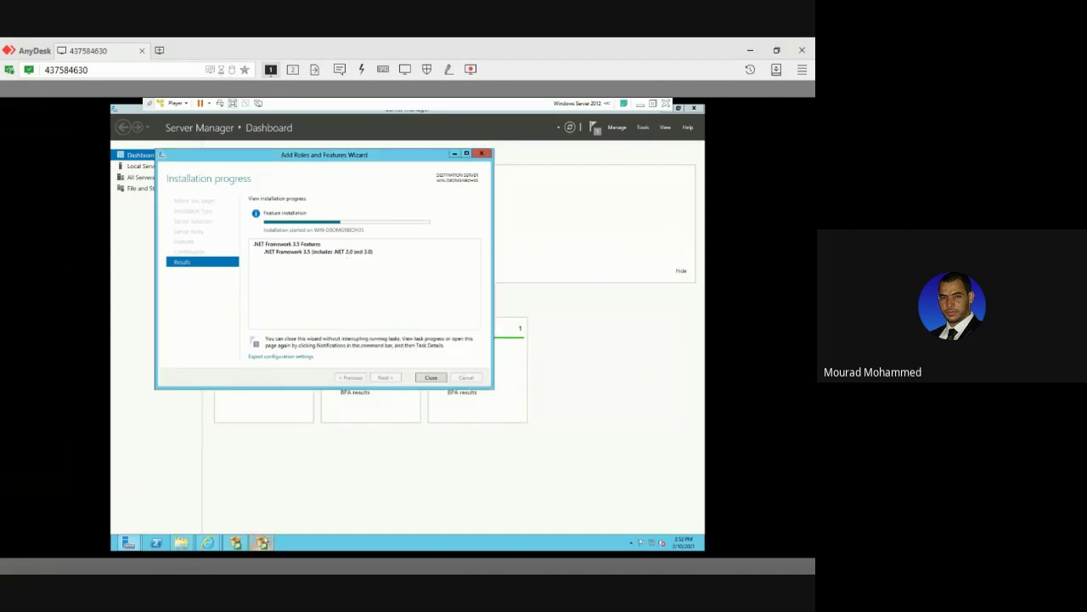
Bring the SQL Server 2014 Setup window forward and close the unresponsive ScenarioEngine.exe program.
{"action": "left_click", "coordinate": [264, 541]}
{"action": "left_click", "coordinate": [261, 543]}
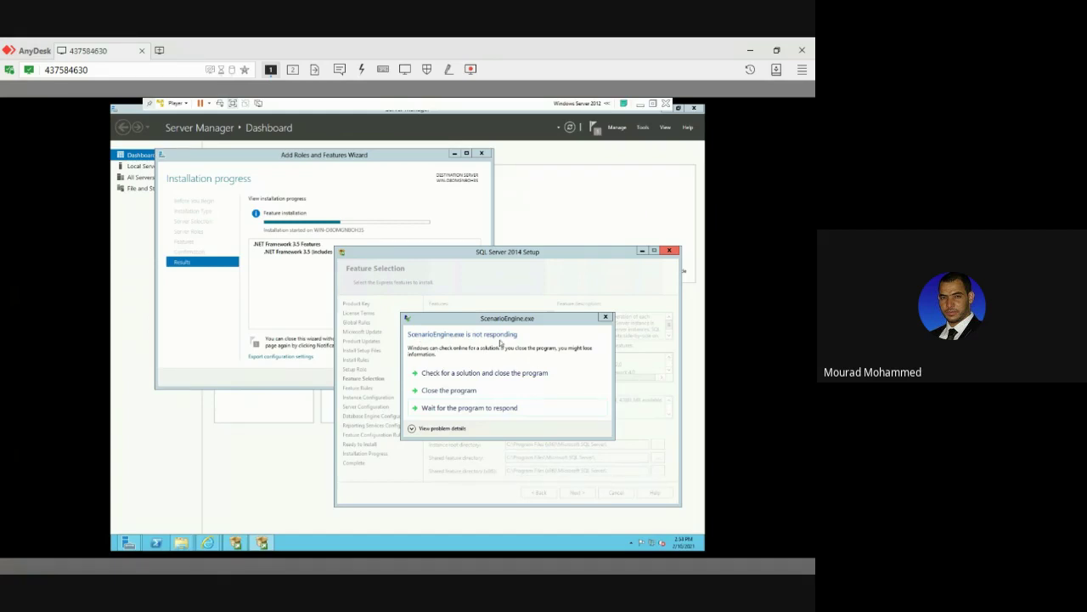
{"action": "left_click", "coordinate": [444, 390]}
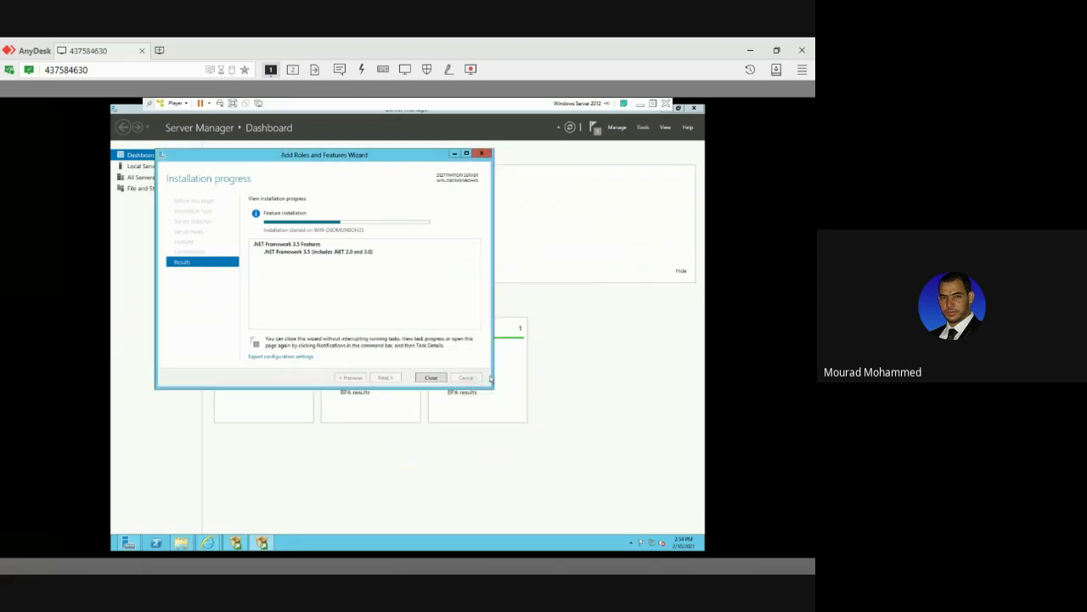
Move the SQL Server Installation Center aside and close the Add Roles and Features Wizard.
{"action": "left_click", "coordinate": [238, 540]}
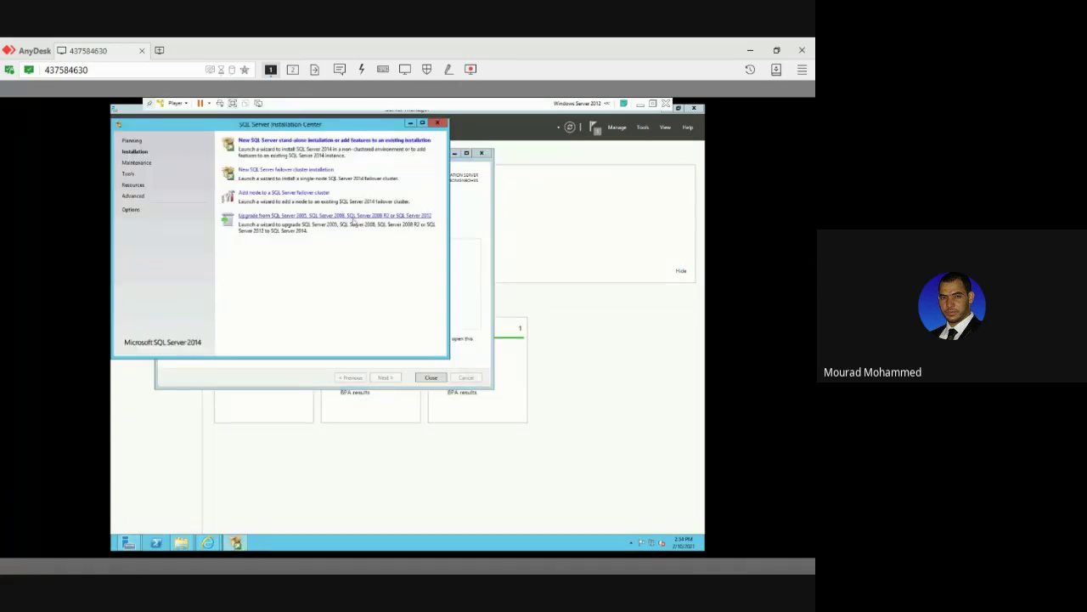
{"action": "left_click_drag", "start_coordinate": [306, 124], "coordinate": [497, 243]}
{"action": "left_click", "coordinate": [340, 207]}
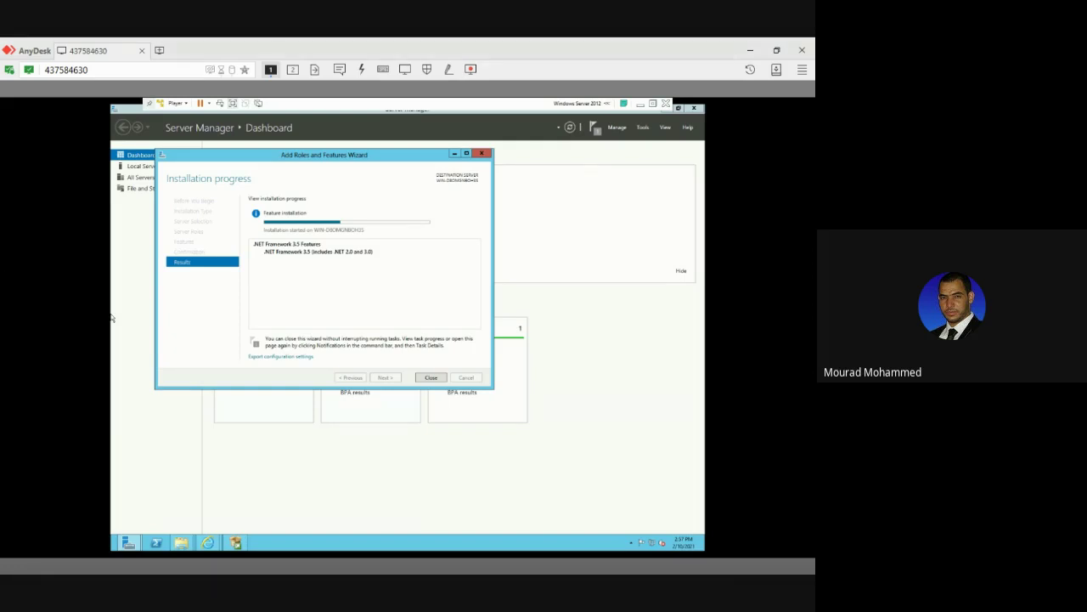
{"action": "left_click", "coordinate": [431, 378]}
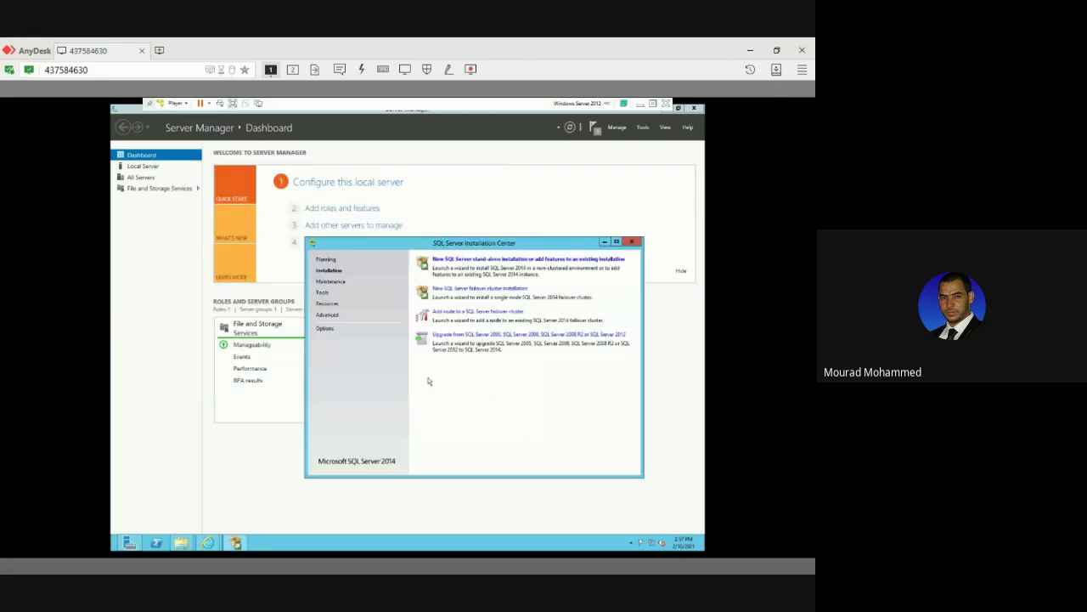
Try to start a new SQL Server stand-alone installation, closing Server Manager and repositioning the SQL Server Installation Center.
{"action": "left_click", "coordinate": [461, 260]}
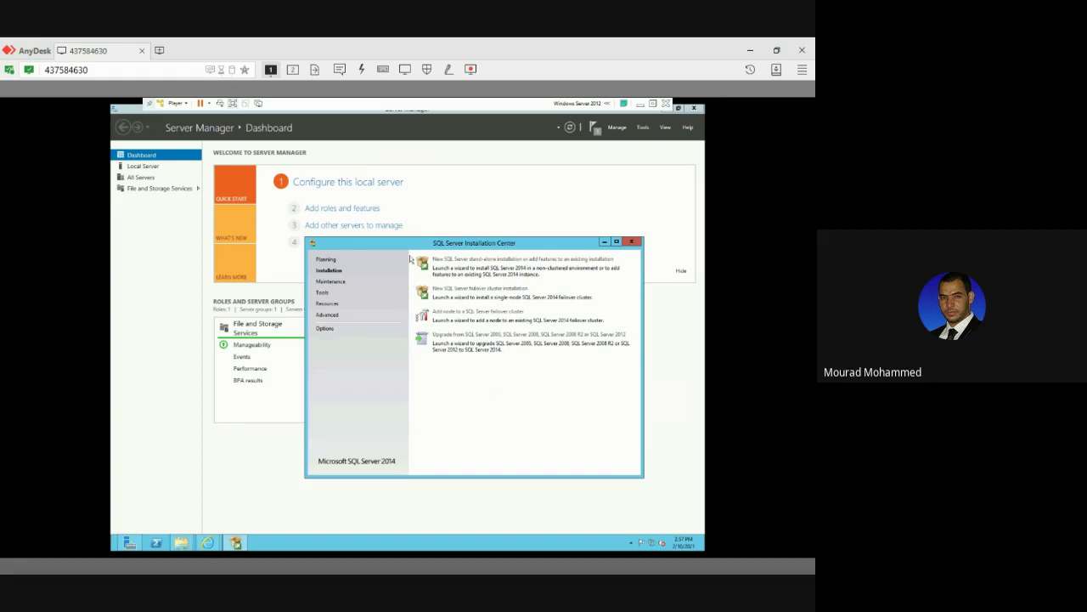
{"action": "left_click", "coordinate": [693, 109]}
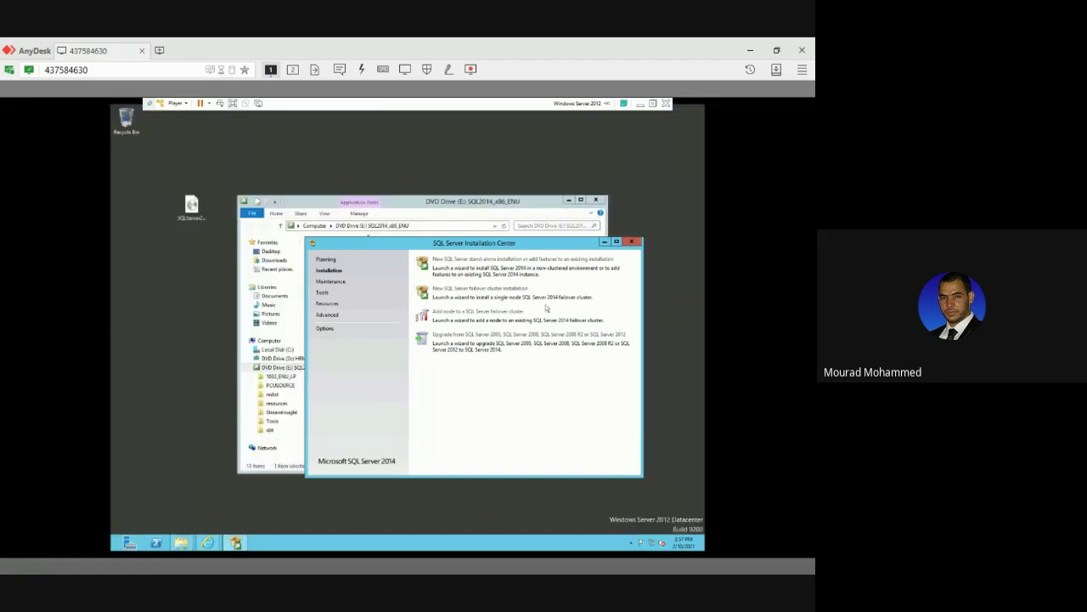
{"action": "left_click_drag", "start_coordinate": [477, 243], "coordinate": [429, 278]}
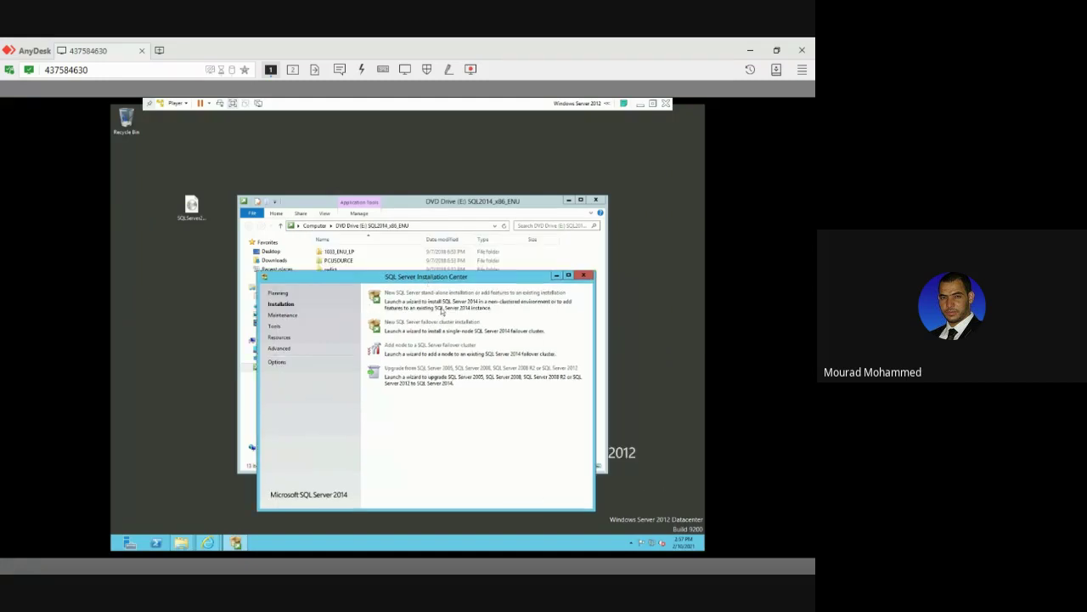
Power off the Windows Server 2012 virtual machine and relaunch VMware Workstation Player on the host computer.
{"action": "left_click", "coordinate": [667, 104]}
{"action": "left_click", "coordinate": [424, 355]}
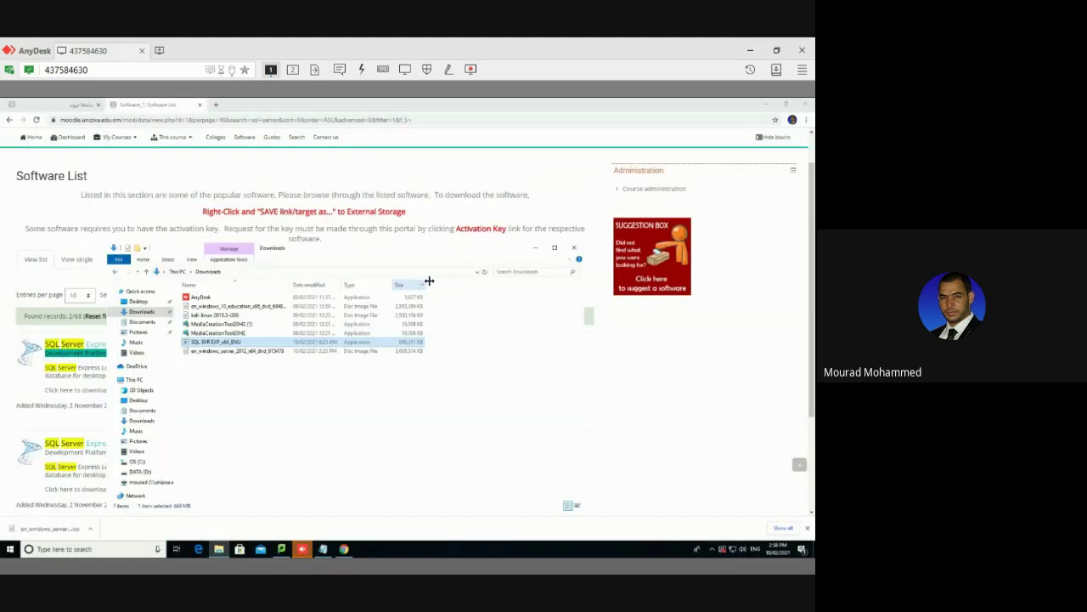
{"action": "left_click", "coordinate": [85, 549]}
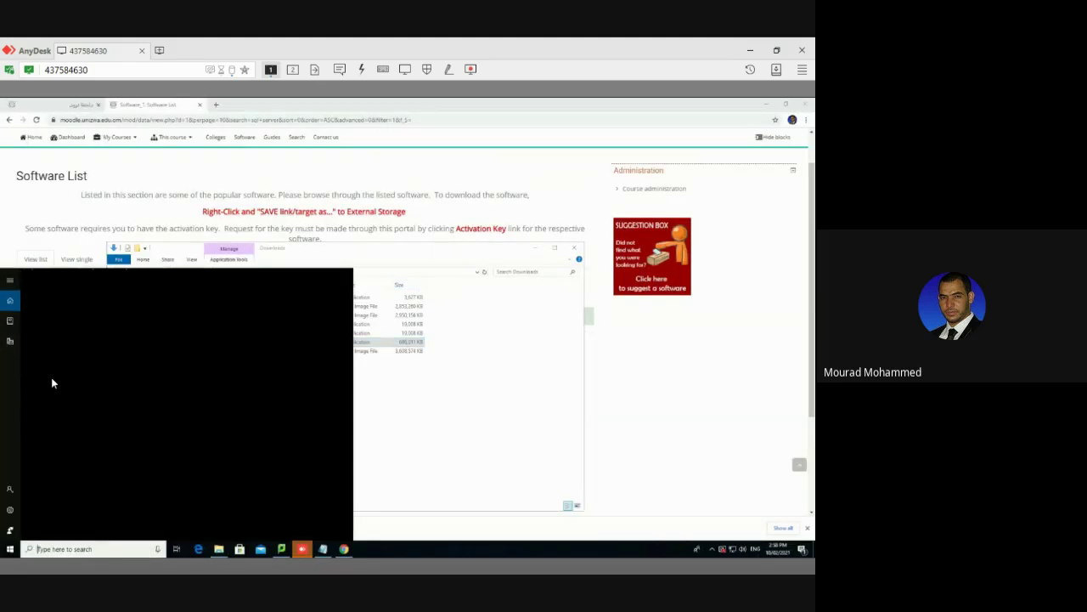
{"action": "left_click", "coordinate": [120, 332]}
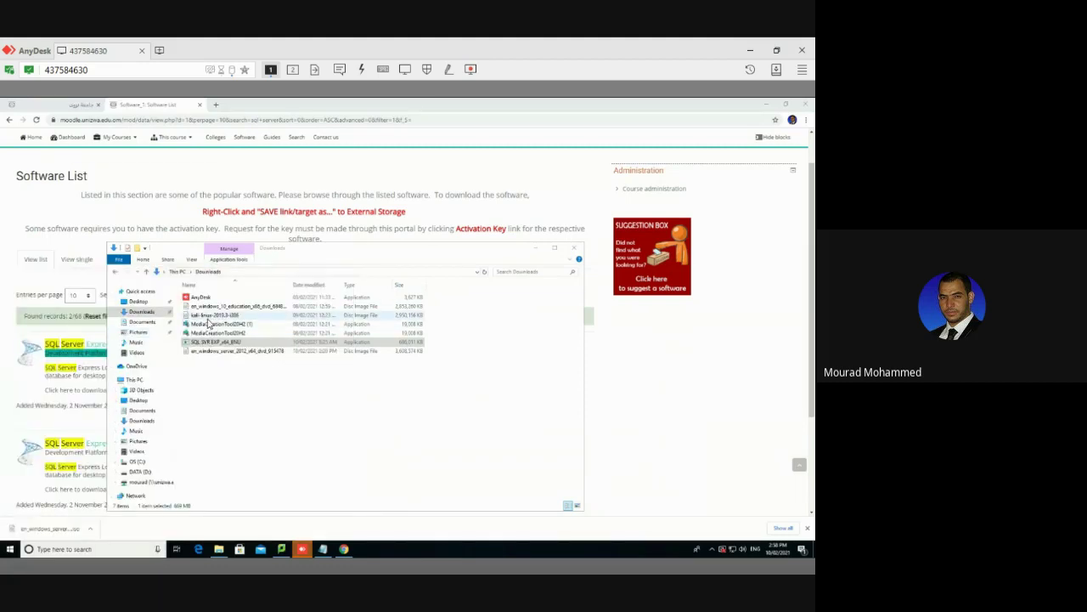
Start the Windows Server 2012 virtual machine and show it in full screen.
{"action": "left_click", "coordinate": [116, 223]}
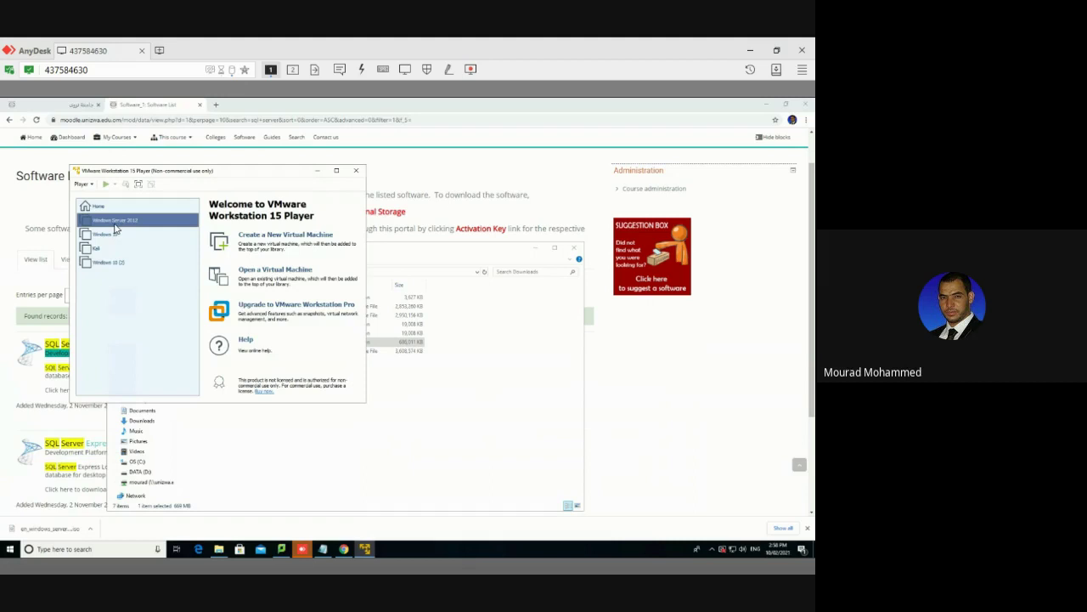
{"action": "left_click", "coordinate": [248, 376]}
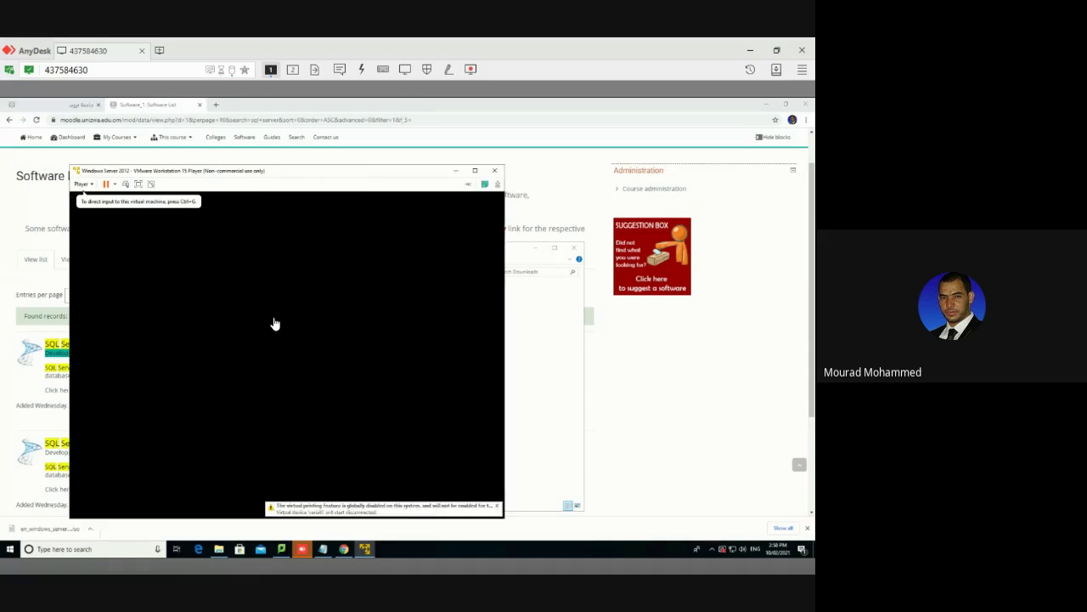
{"action": "left_click", "coordinate": [340, 371]}
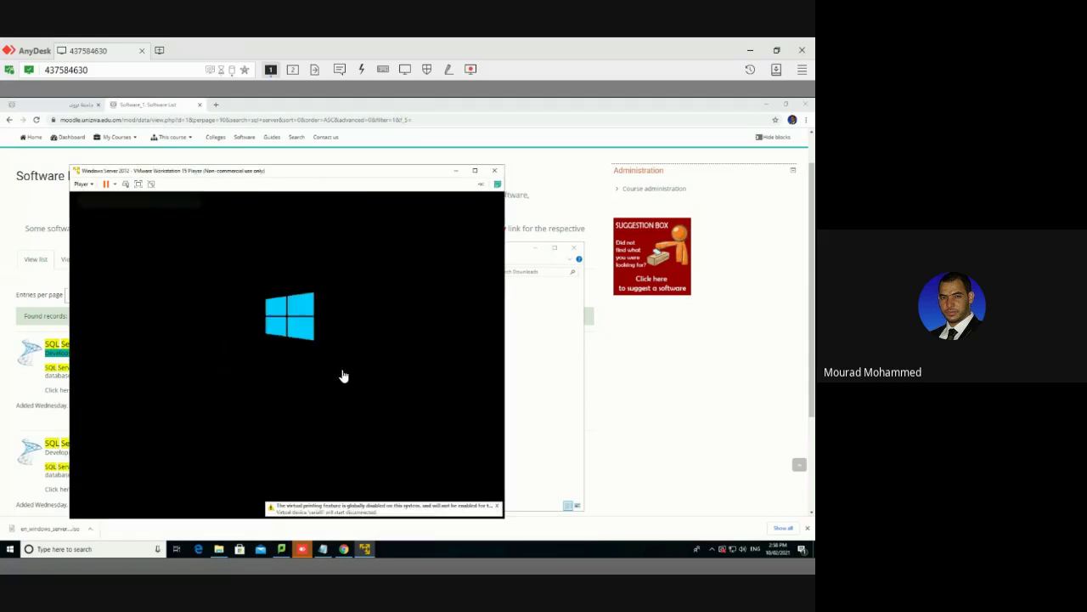
{"action": "left_click_drag", "start_coordinate": [284, 181], "coordinate": [355, 160]}
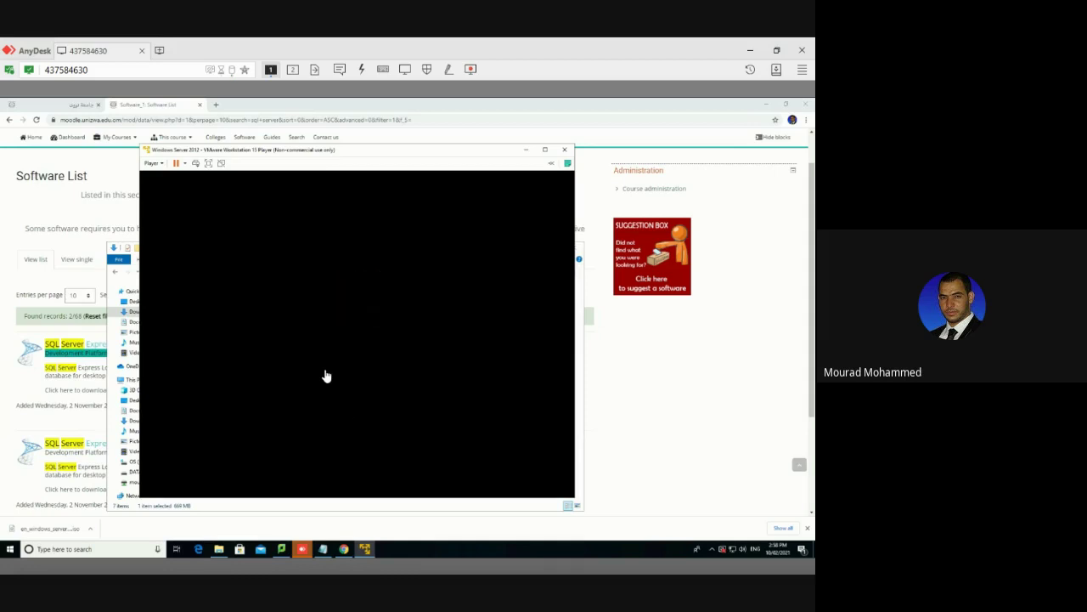
{"action": "mouse_move", "coordinate": [305, 104]}
{"action": "left_mouse_down"}
{"action": "mouse_move", "coordinate": [283, 91]}
{"action": "mouse_move", "coordinate": [289, 112]}
{"action": "left_mouse_up"}
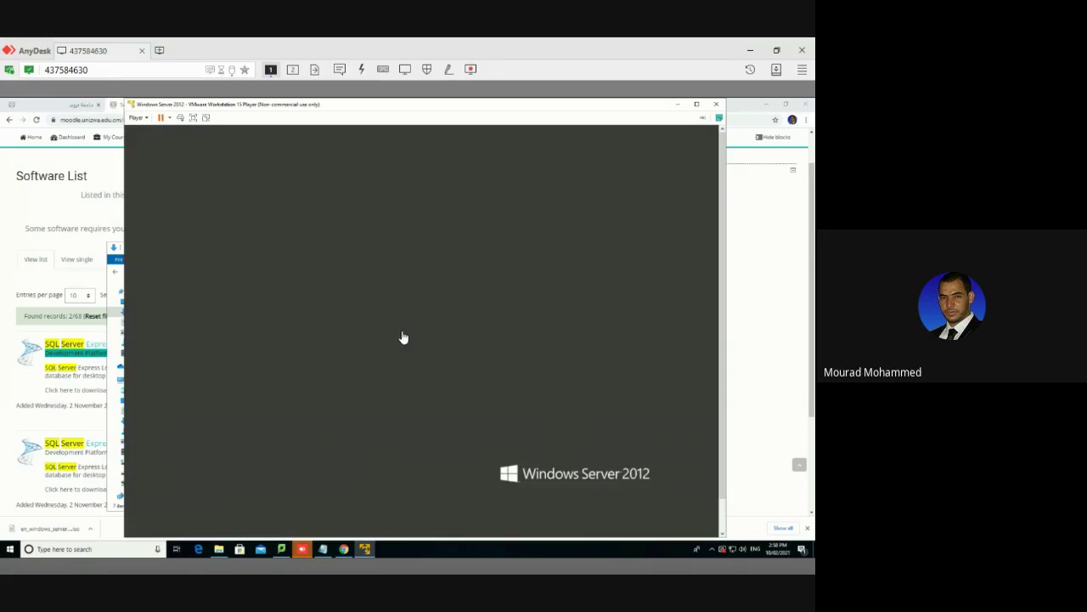
{"action": "left_click", "coordinate": [194, 118]}
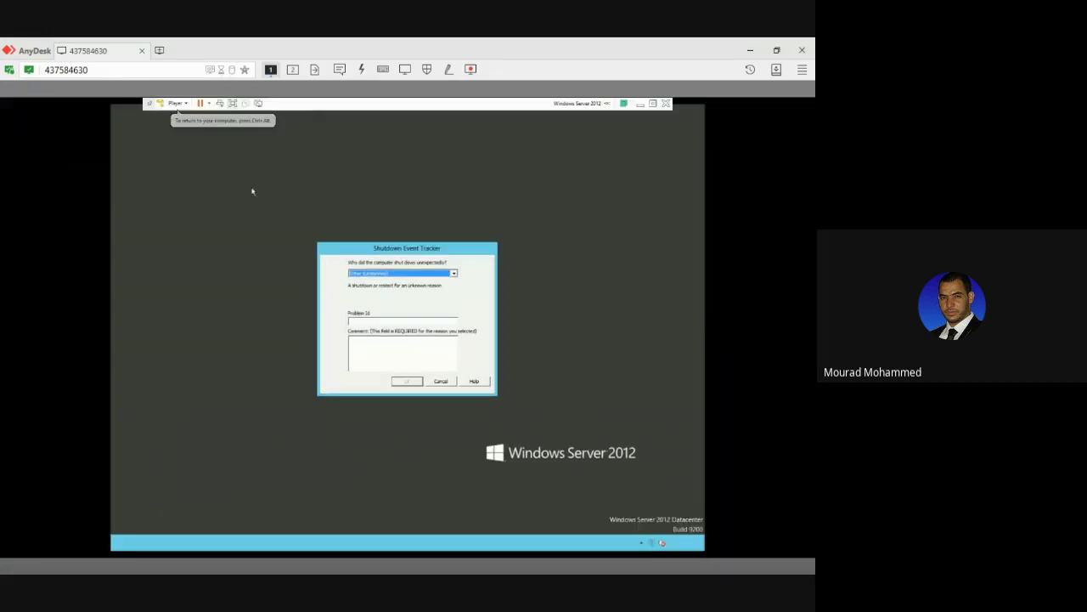
Record the unexpected shutdown reason as Power Failure: Cord Unplugged in the Shutdown Event Tracker.
{"action": "left_click", "coordinate": [374, 275]}
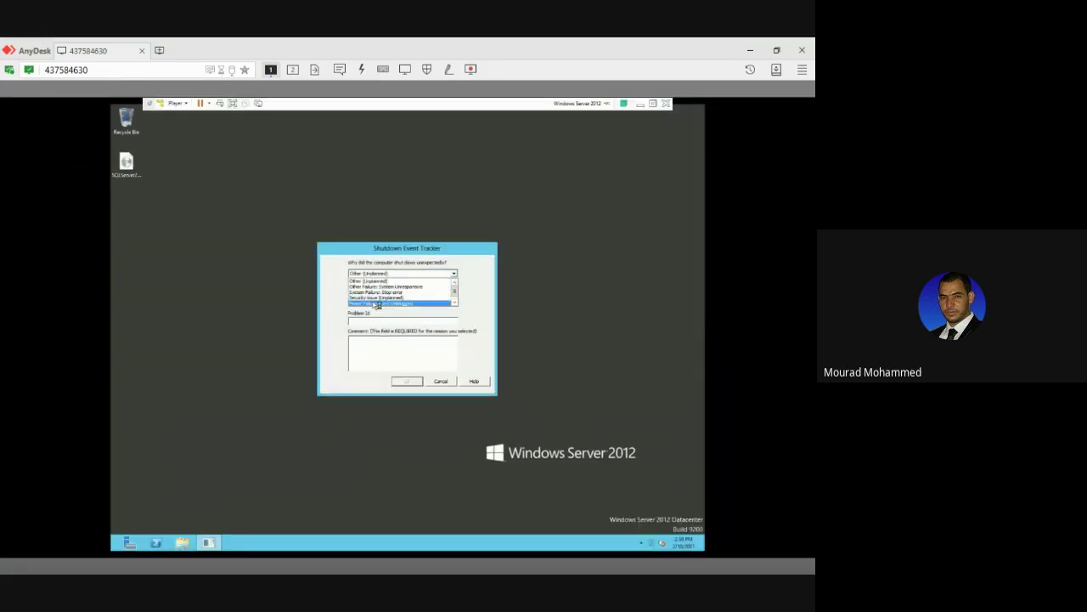
{"action": "left_click", "coordinate": [376, 304]}
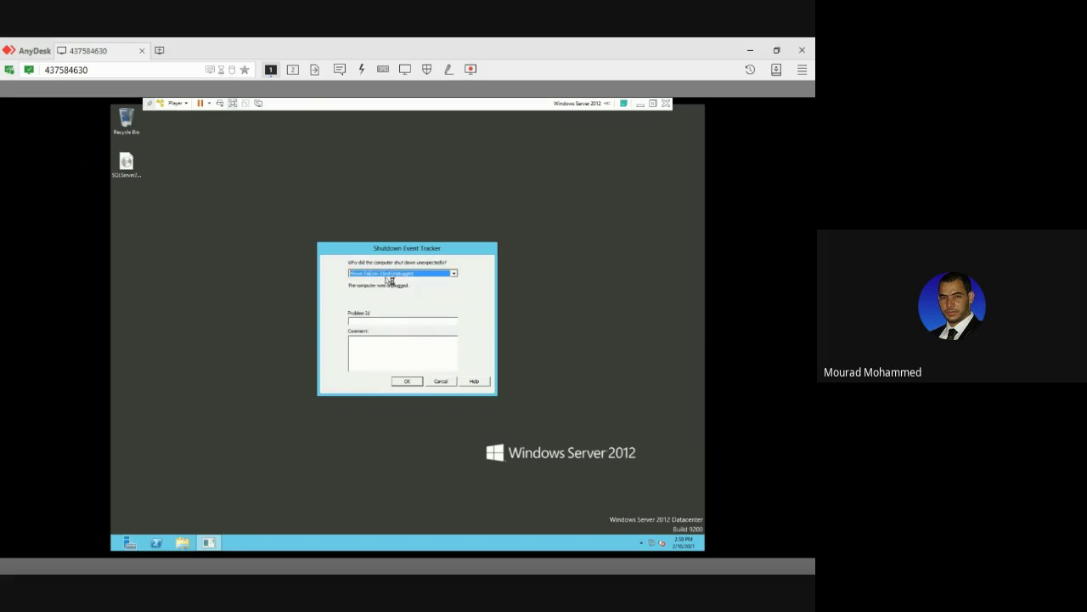
{"action": "left_click", "coordinate": [407, 380]}
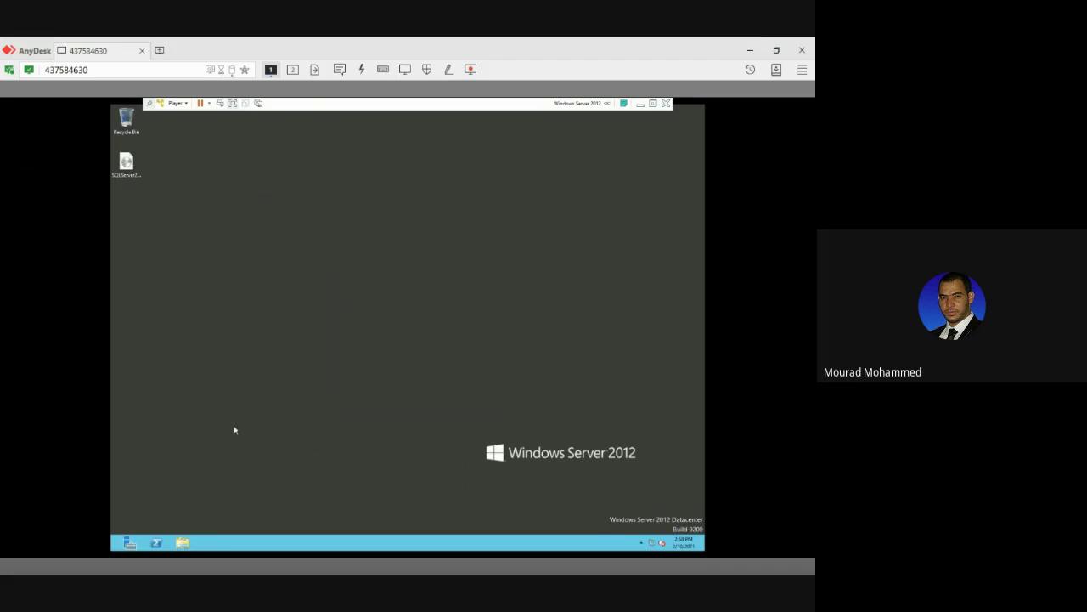
Mount the SQLServer2014SP3-FullSlipstream-x86-ENU disc image from the server's desktop.
{"action": "left_click", "coordinate": [130, 170]}
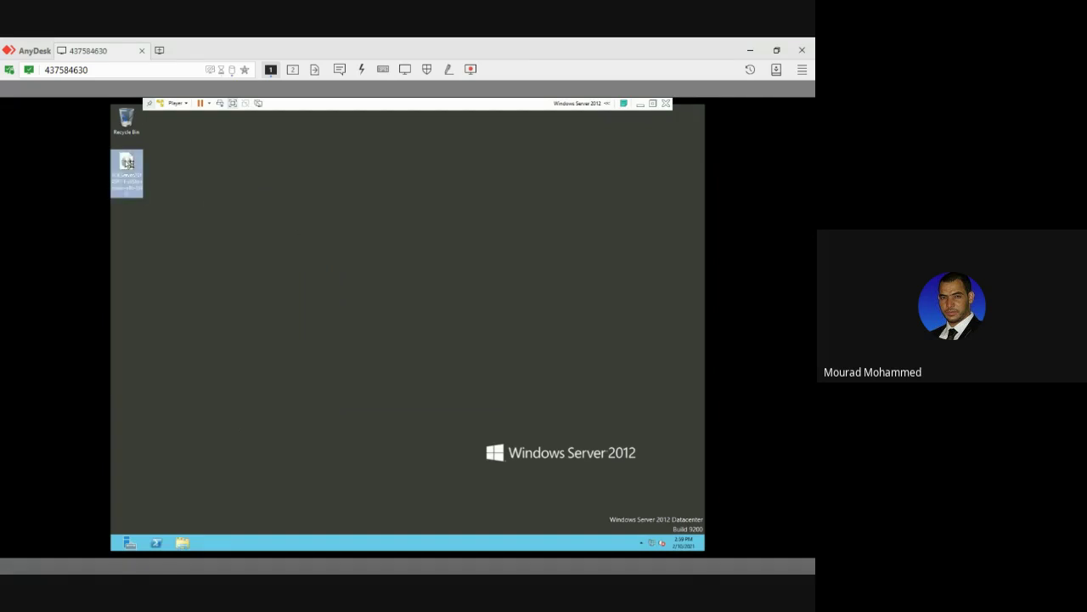
{"action": "left_click", "coordinate": [128, 161]}
{"action": "left_click", "coordinate": [319, 373]}
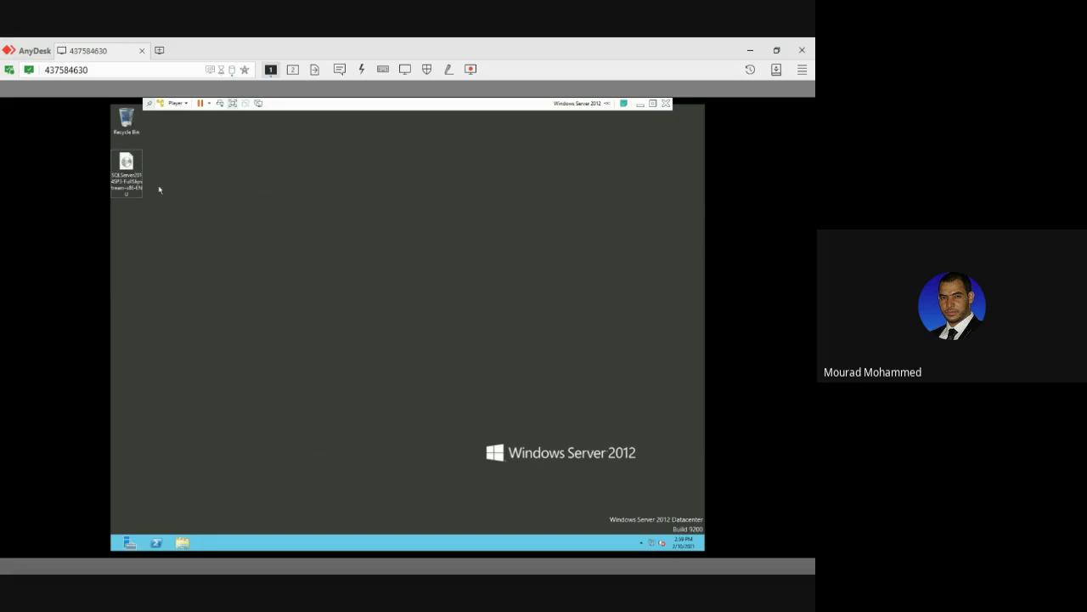
{"action": "key", "text": "space"}
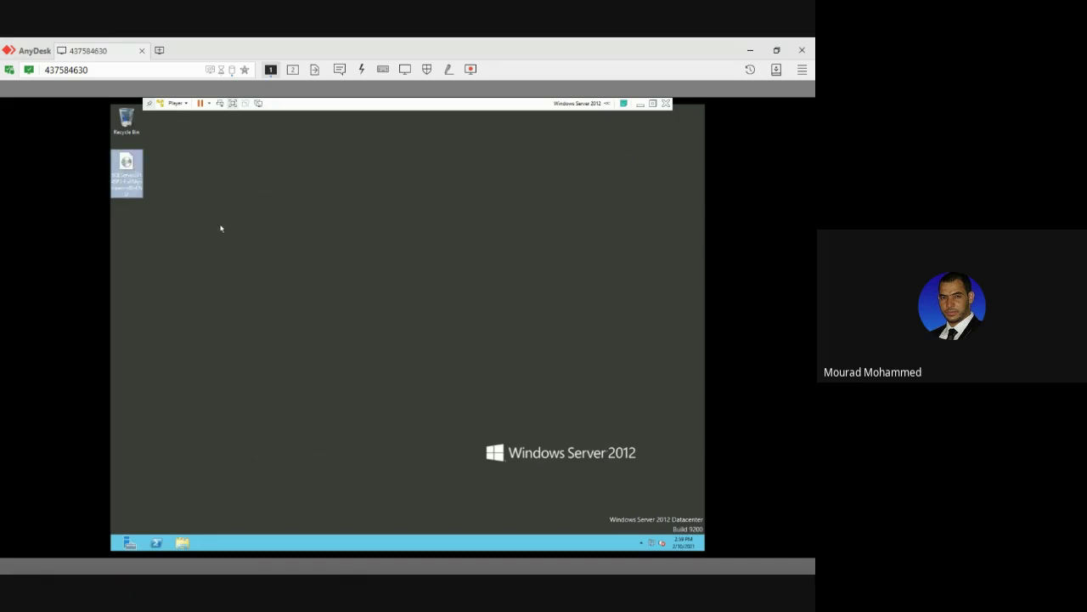
{"action": "left_click", "coordinate": [182, 543]}
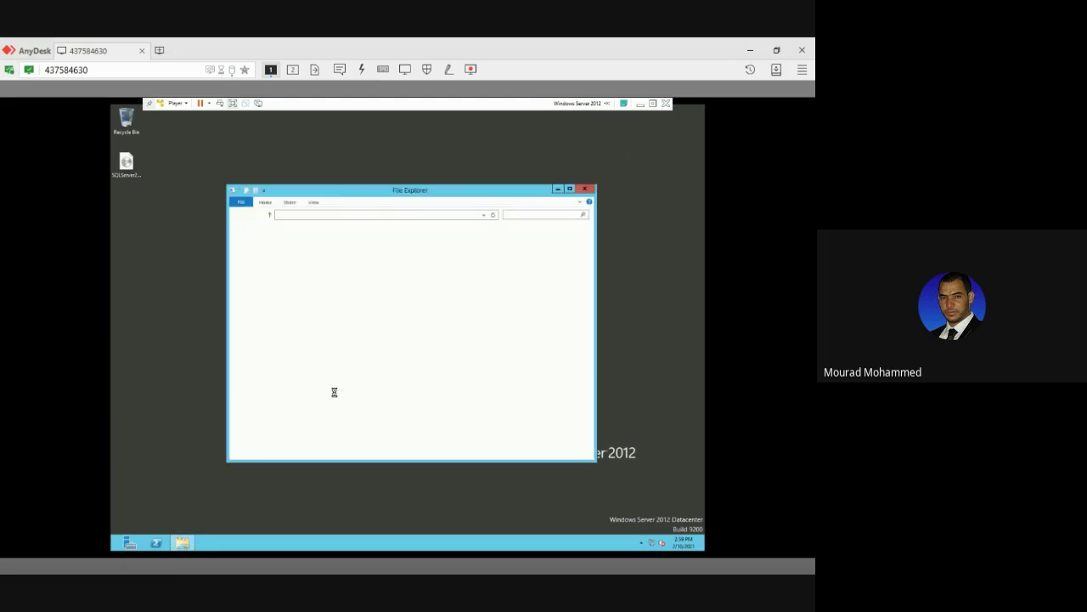
{"action": "left_click", "coordinate": [585, 189]}
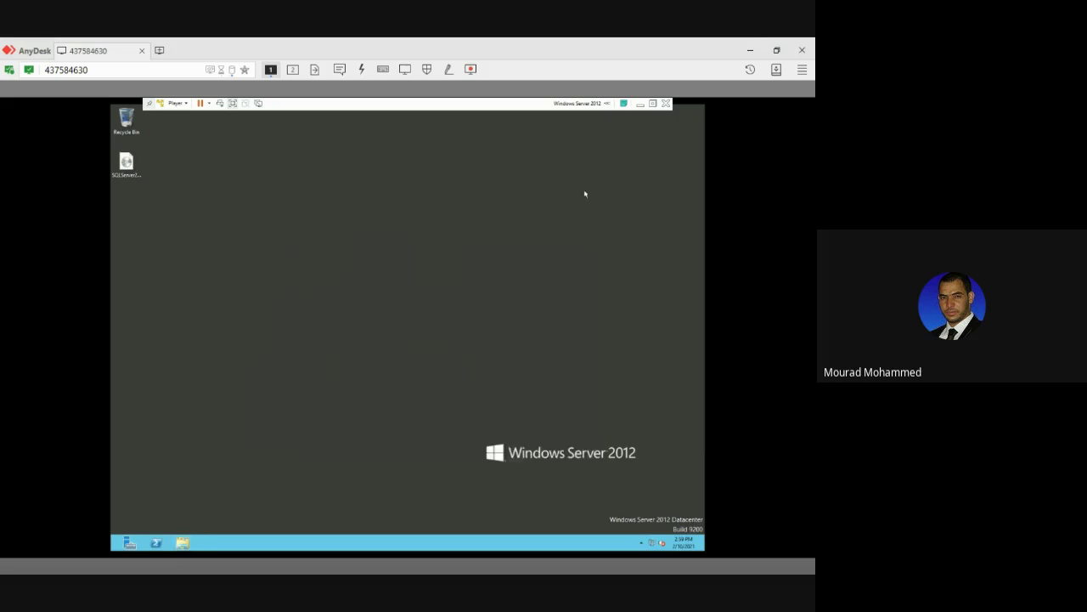
{"action": "left_click", "coordinate": [127, 164]}
{"action": "right_click", "coordinate": [125, 175]}
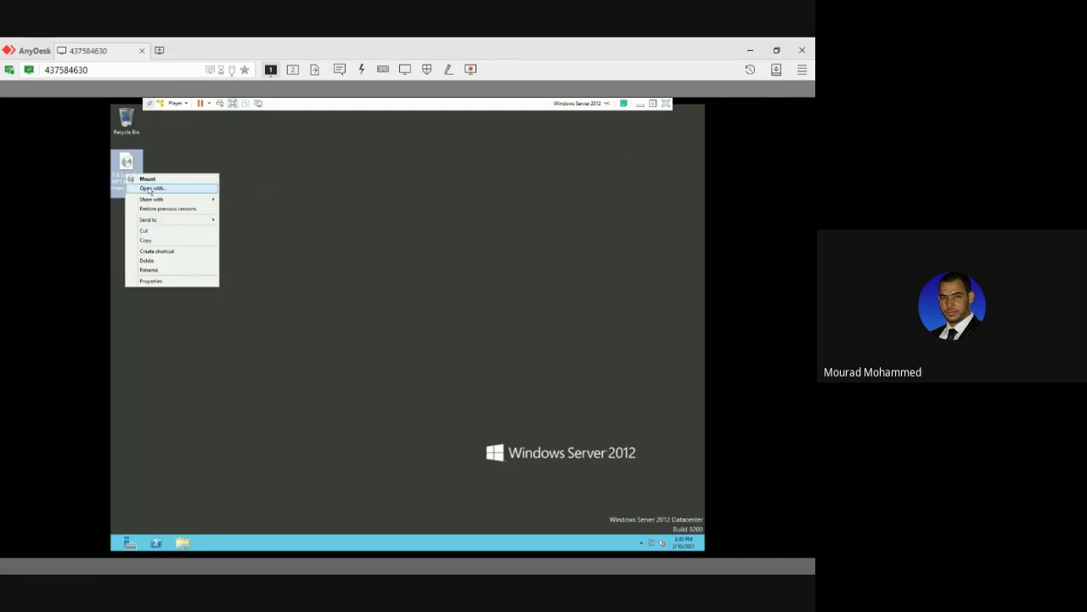
{"action": "left_click", "coordinate": [287, 278]}
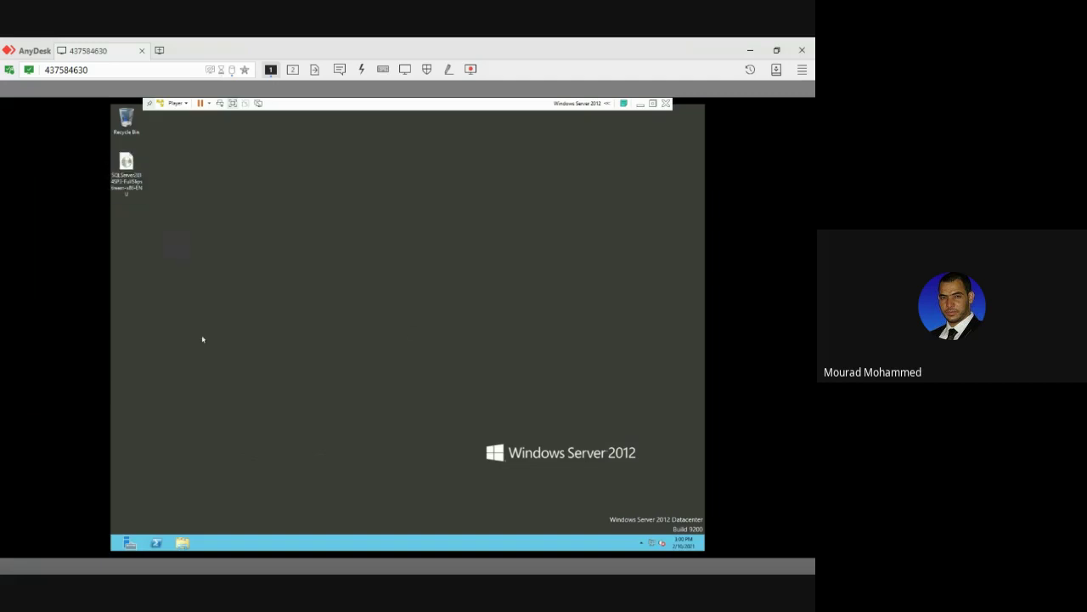
{"action": "left_click", "coordinate": [139, 186]}
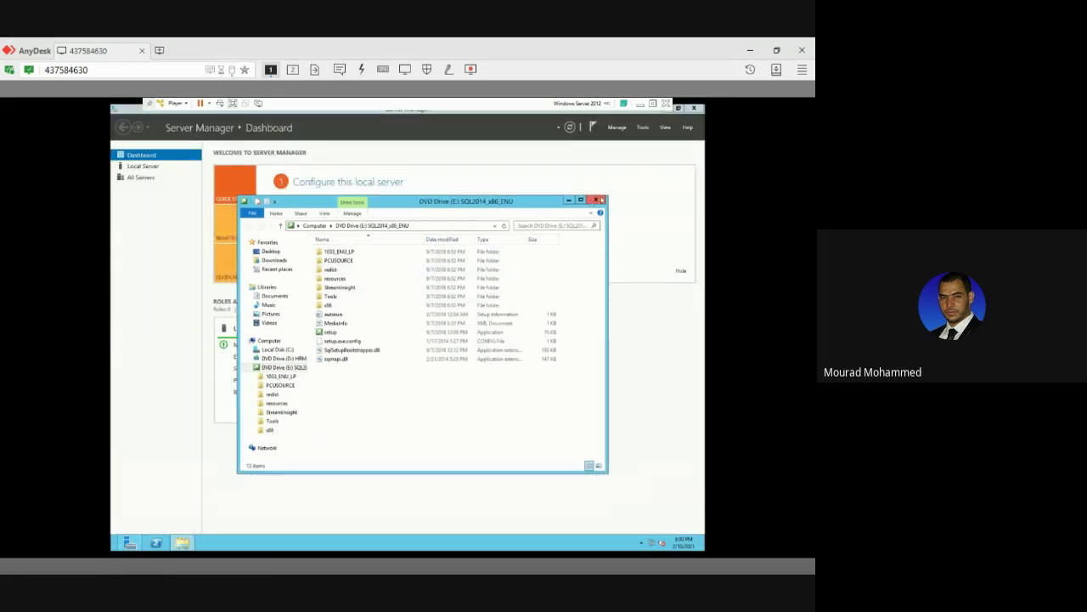
Accept the Server Manager server list reset, clear the open windows and reopen the SQL Server 2014 disc image.
{"action": "left_click", "coordinate": [600, 201]}
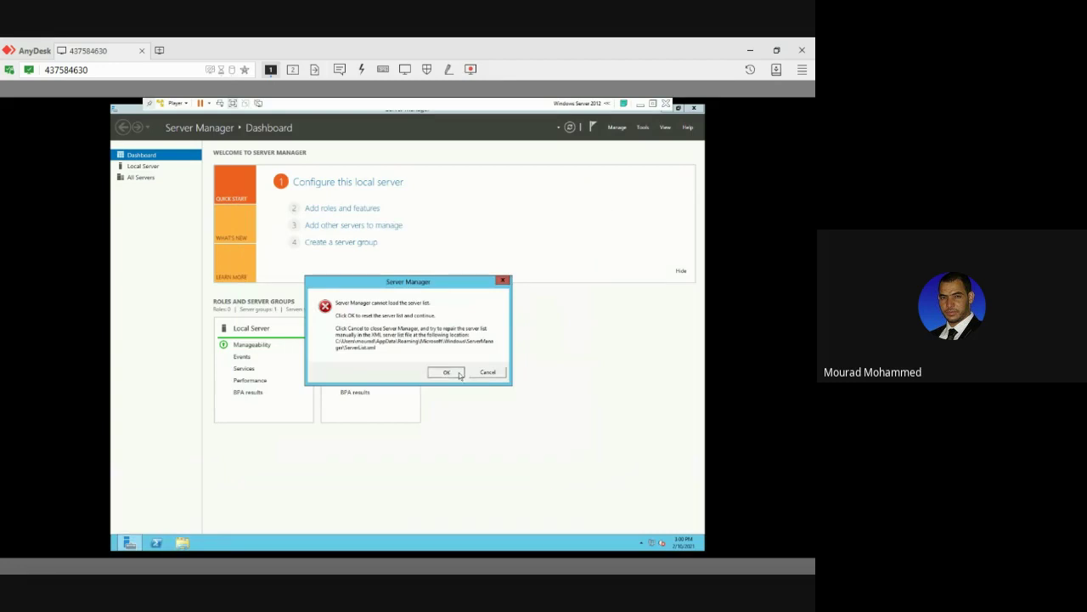
{"action": "left_click", "coordinate": [460, 375]}
{"action": "left_click", "coordinate": [695, 113]}
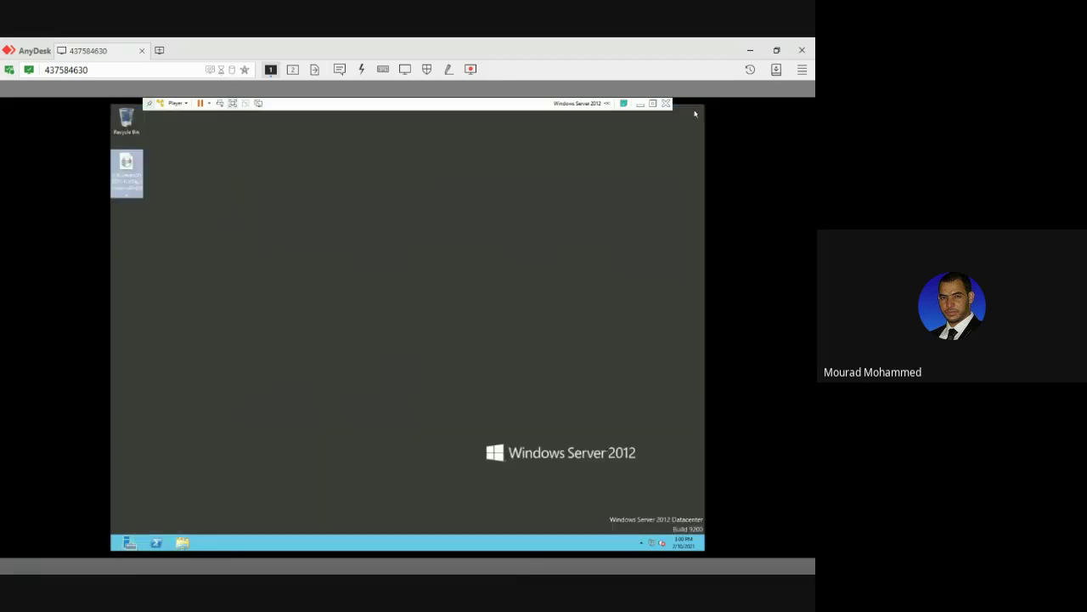
{"action": "double_click", "coordinate": [128, 170]}
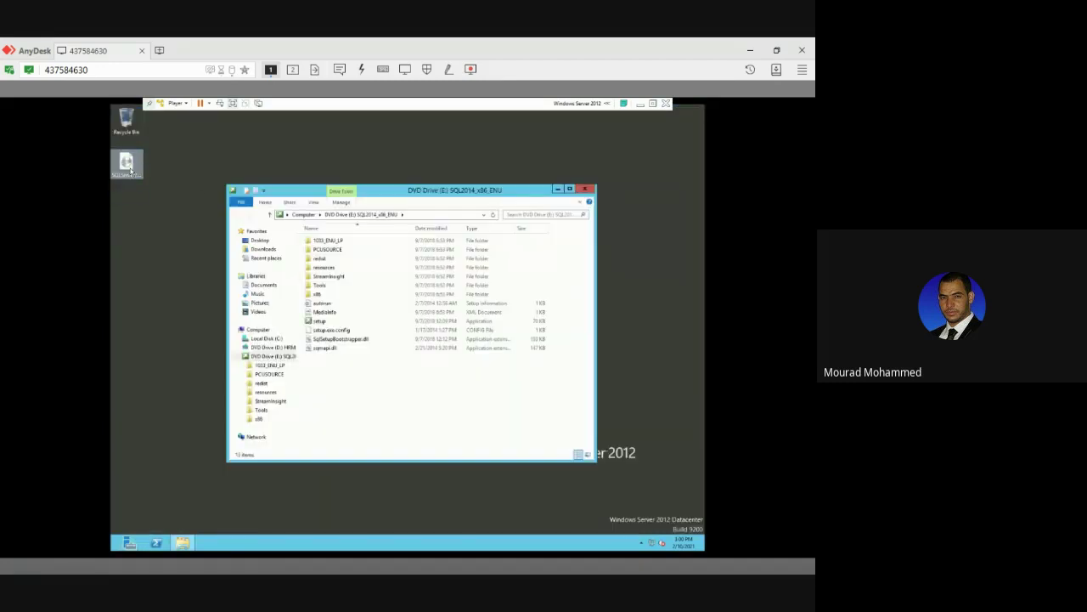
Run the SQL Server 2014 setup from the mounted disc, allow it to make changes, and begin a new stand-alone installation.
{"action": "double_click", "coordinate": [322, 322]}
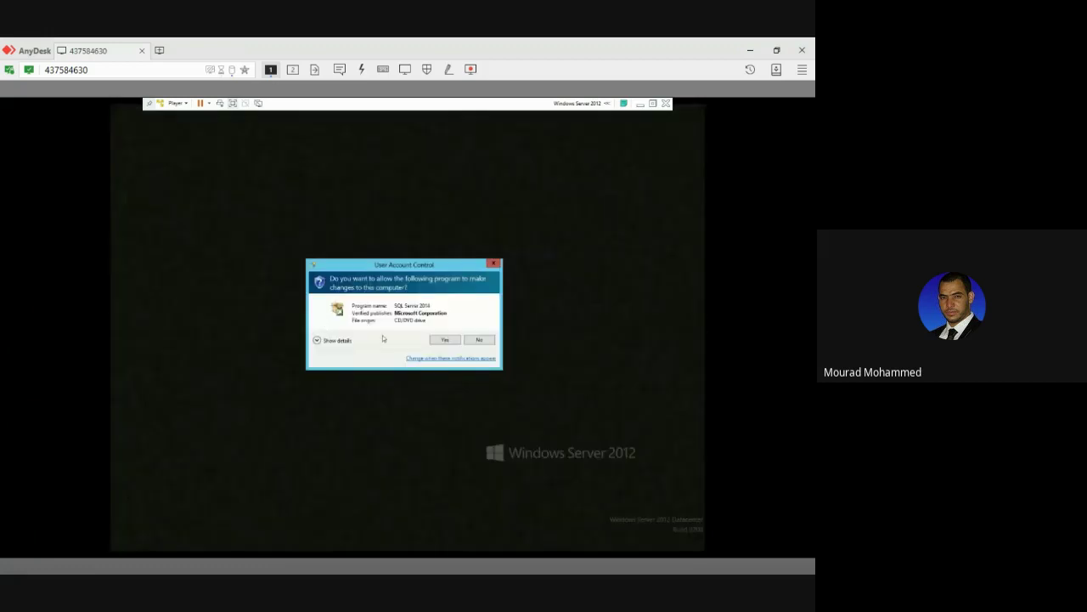
{"action": "left_click", "coordinate": [432, 341]}
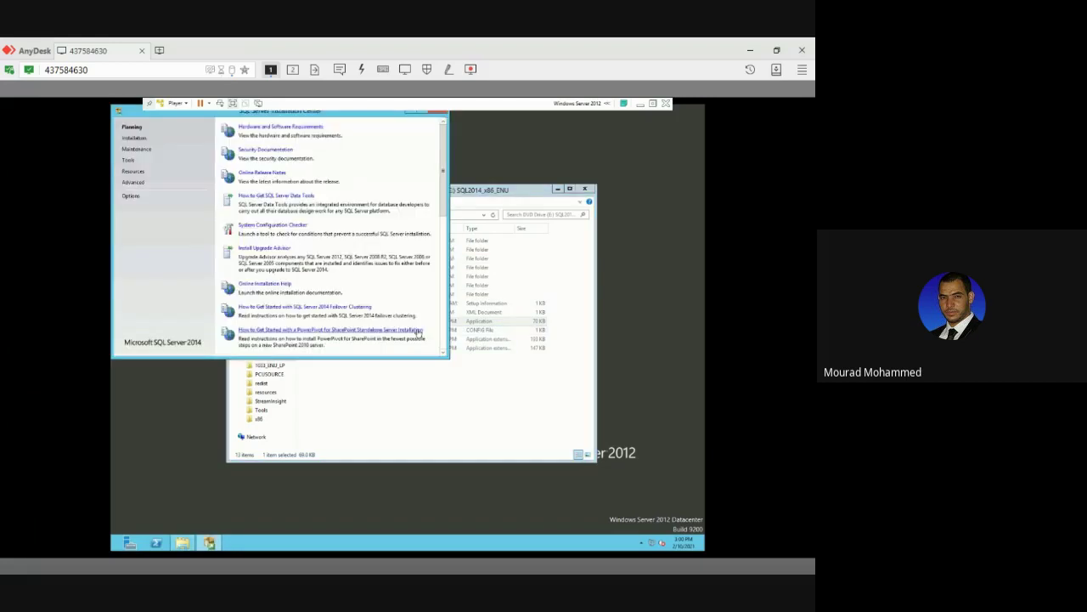
{"action": "left_click", "coordinate": [135, 138]}
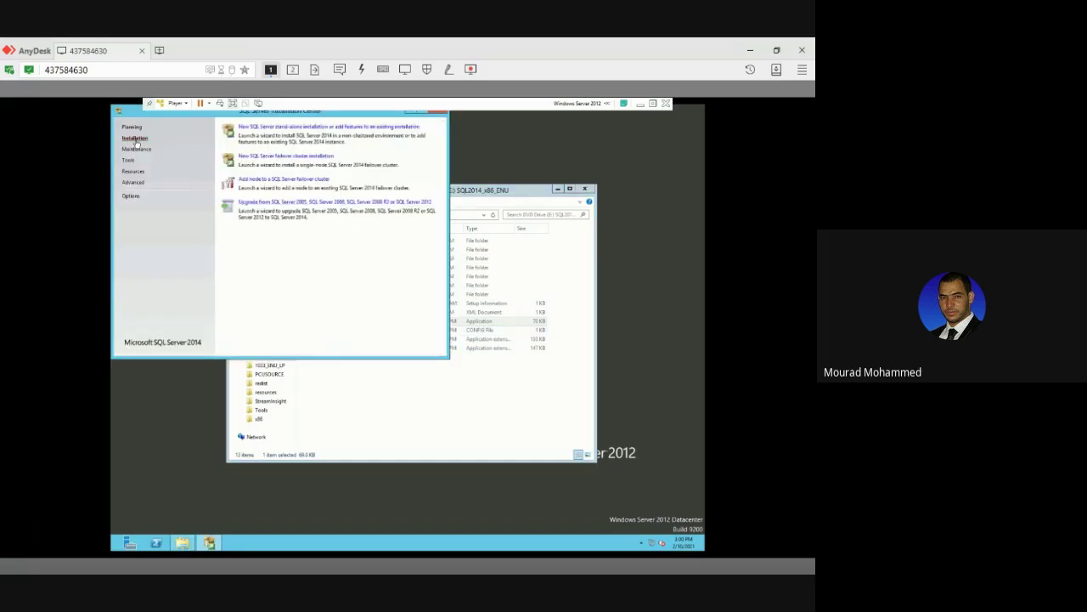
{"action": "left_click", "coordinate": [274, 127]}
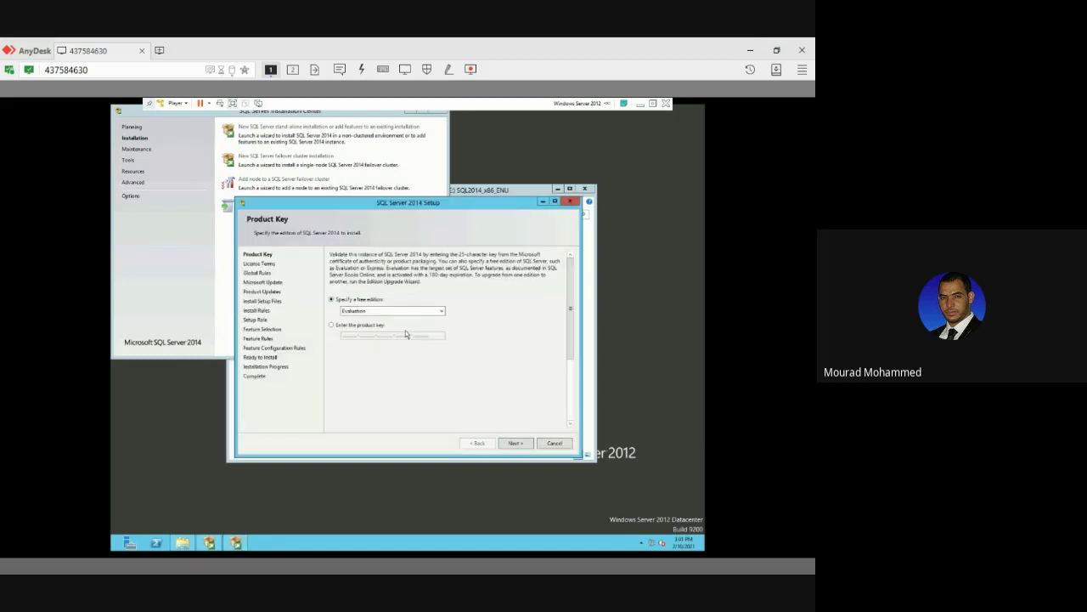
Choose the free Express edition, accept the license terms, and continue without using Microsoft Update to check for updates.
{"action": "left_click", "coordinate": [366, 311]}
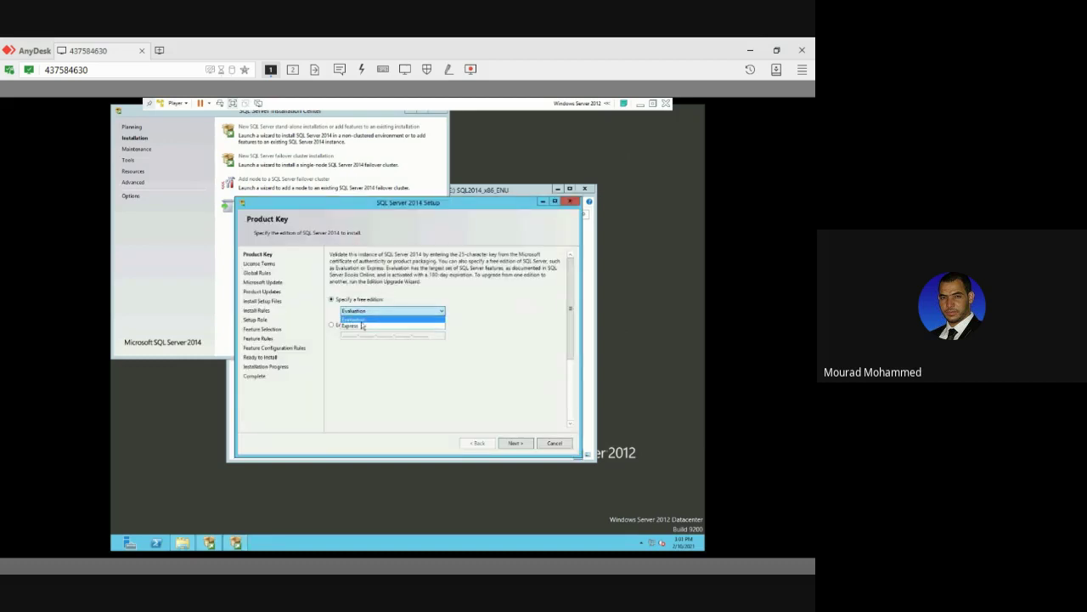
{"action": "left_click", "coordinate": [365, 323]}
{"action": "left_click", "coordinate": [515, 443]}
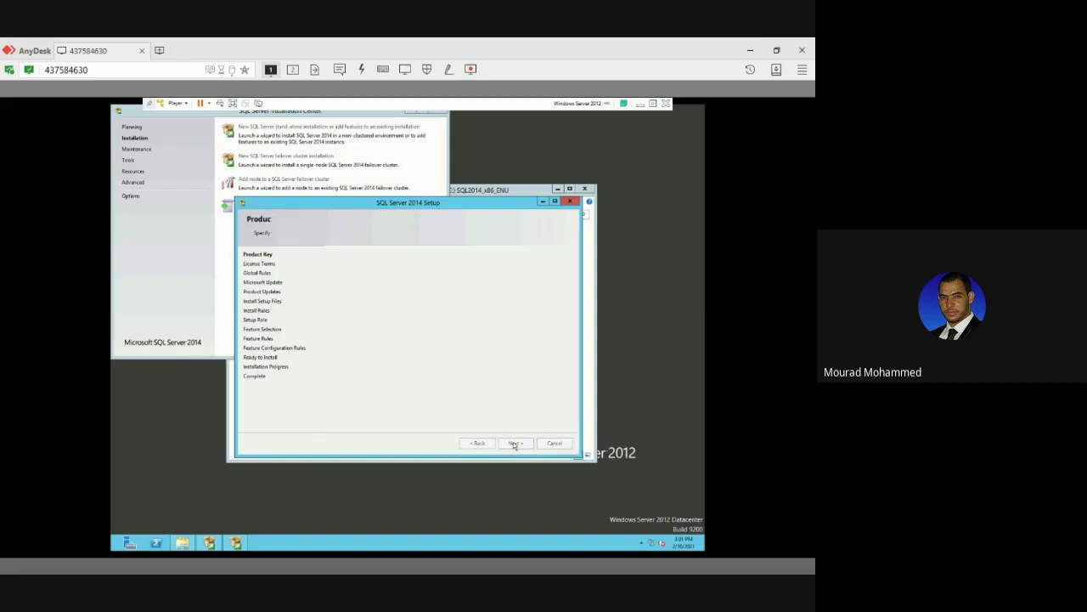
{"action": "left_click", "coordinate": [357, 340]}
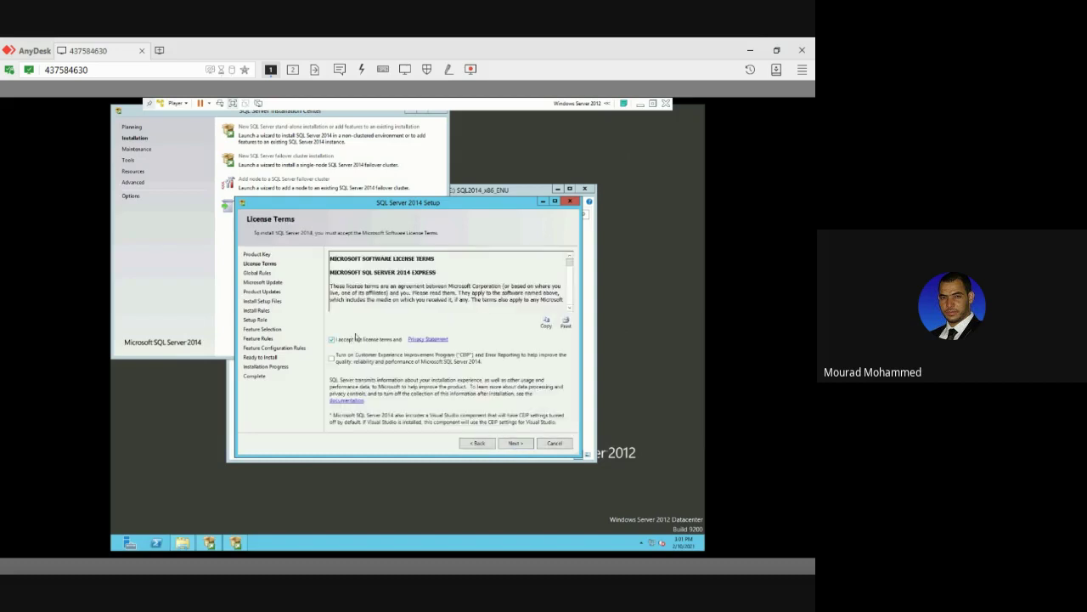
{"action": "scroll", "coordinate": [392, 276], "scroll_direction": "down", "scroll_amount": 15}
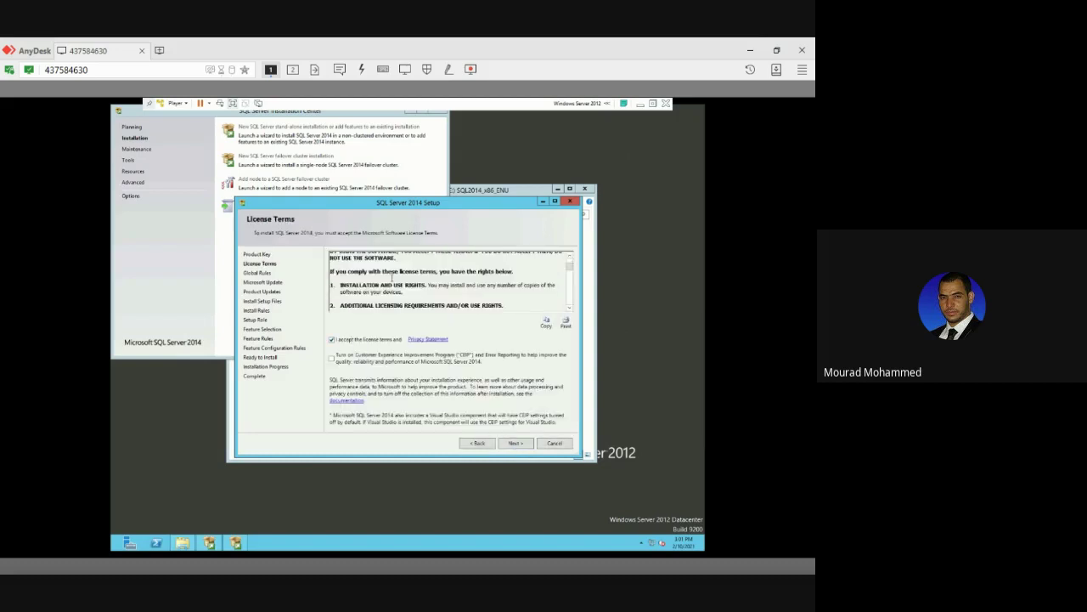
{"action": "left_click", "coordinate": [513, 442]}
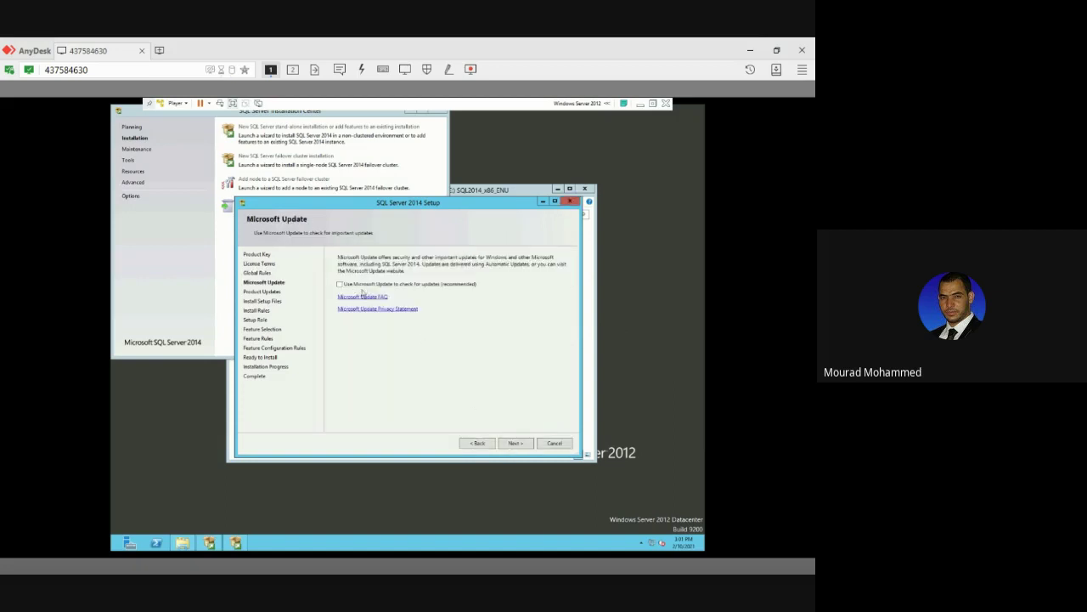
{"action": "left_click", "coordinate": [514, 442]}
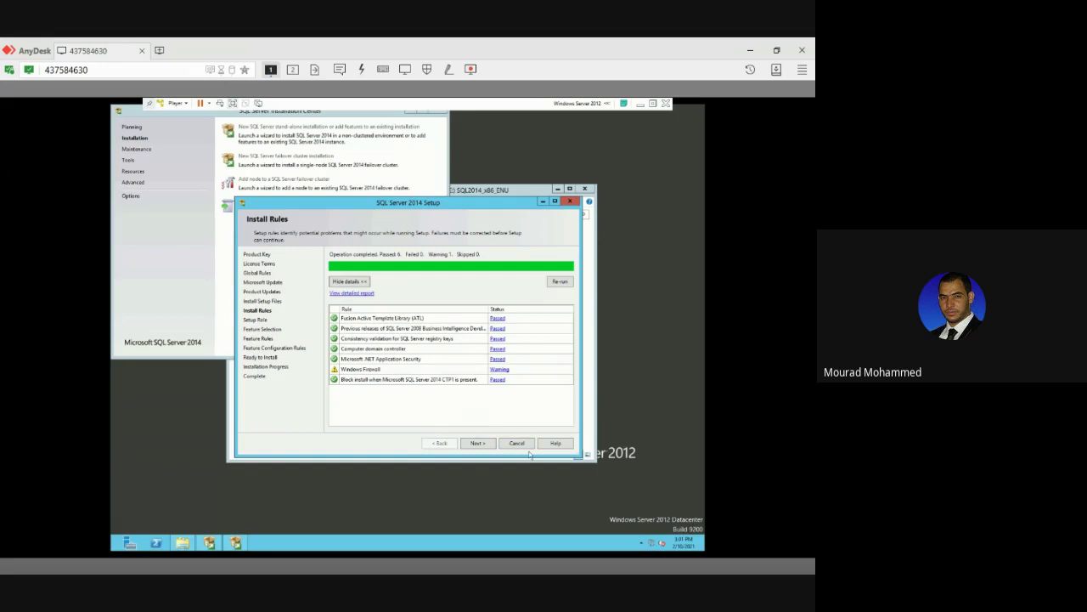
Continue past the install rules with SQL Server Feature Installation as the setup role, select all features, and run the feature rules check.
{"action": "left_click", "coordinate": [516, 444]}
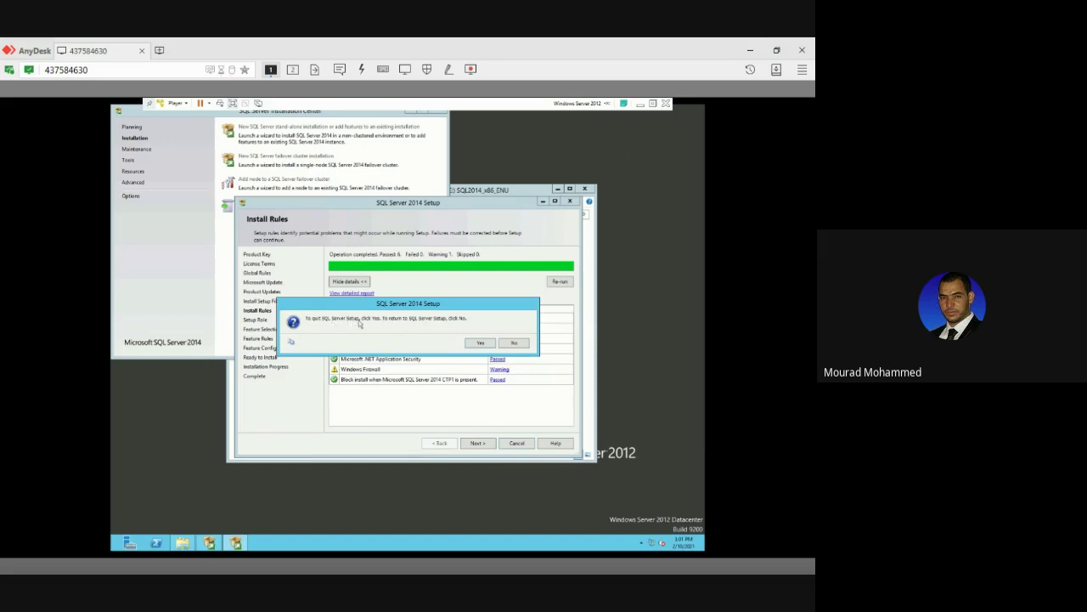
{"action": "left_click", "coordinate": [515, 343]}
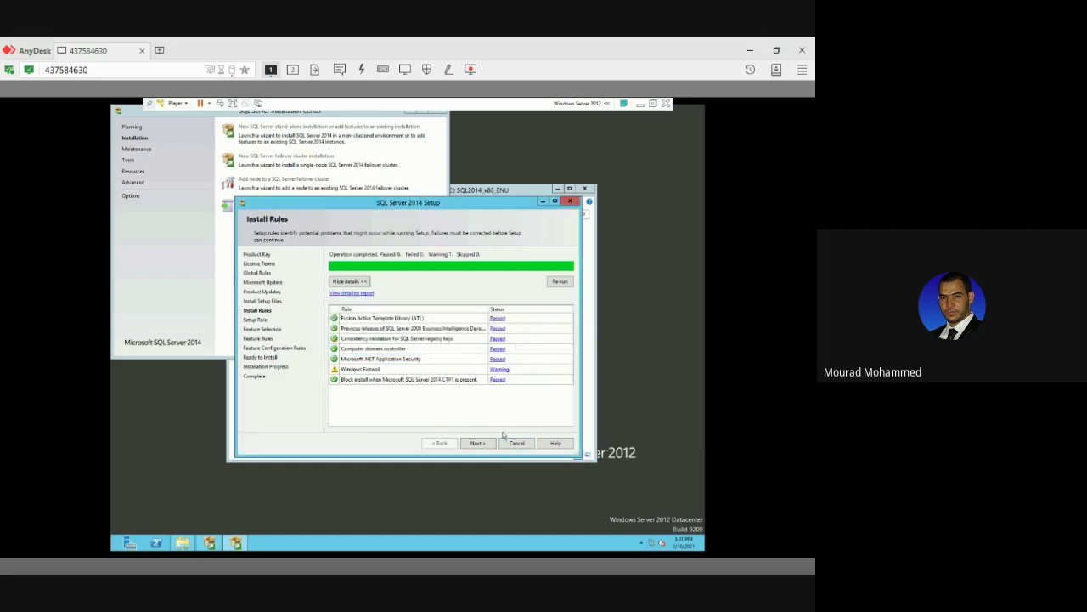
{"action": "left_click", "coordinate": [480, 445]}
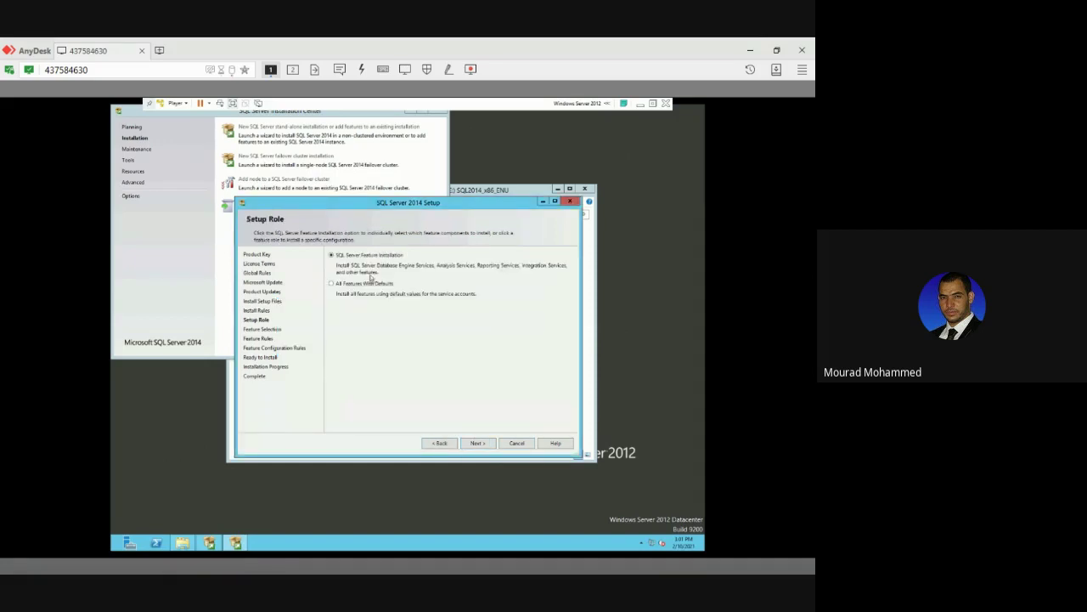
{"action": "left_click", "coordinate": [478, 443]}
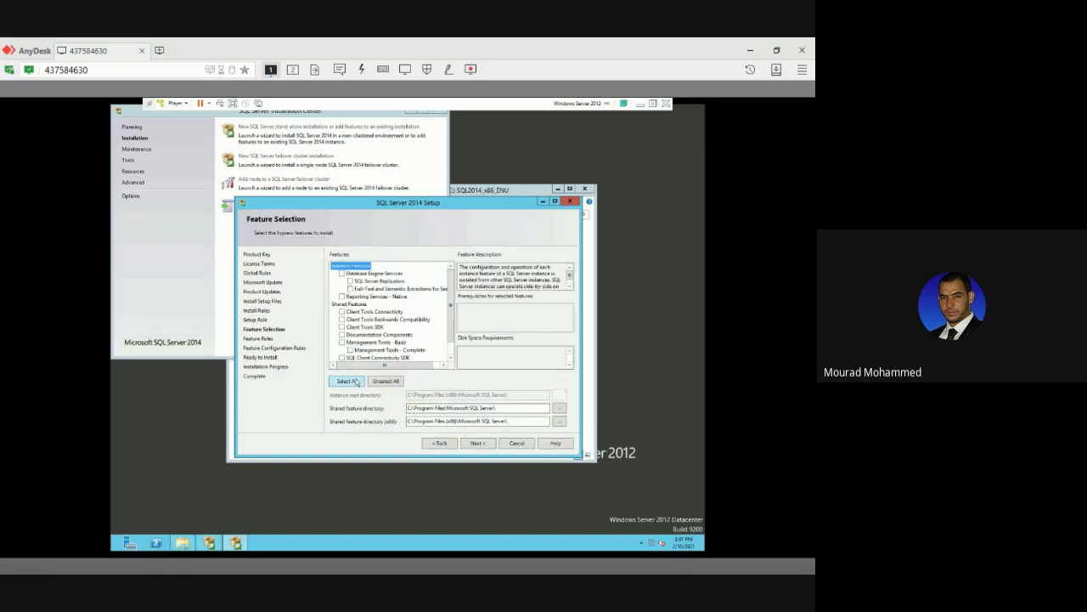
{"action": "left_click", "coordinate": [357, 382]}
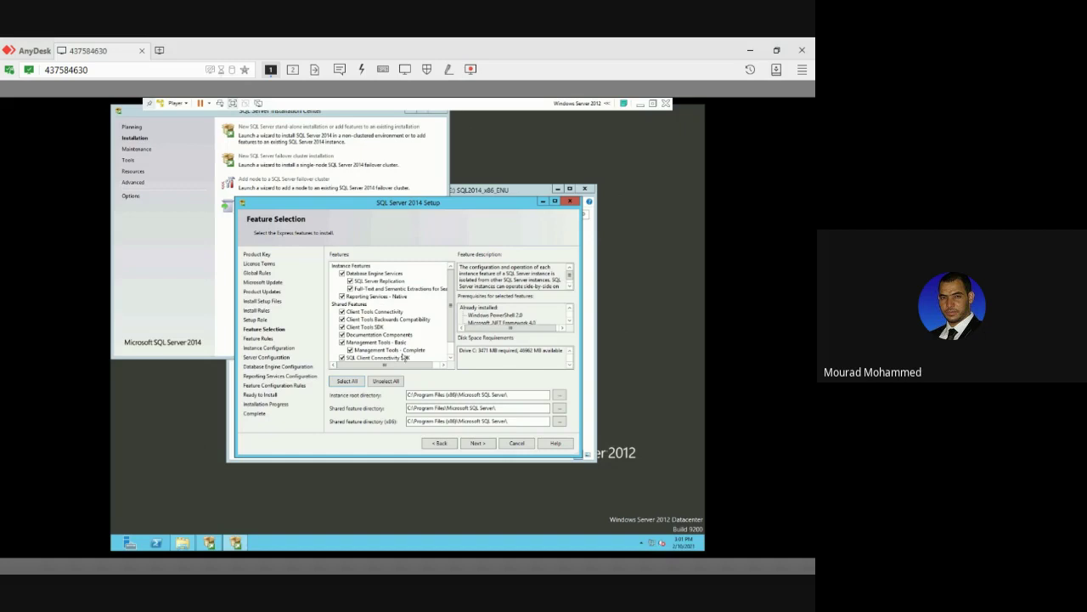
{"action": "left_click", "coordinate": [479, 444]}
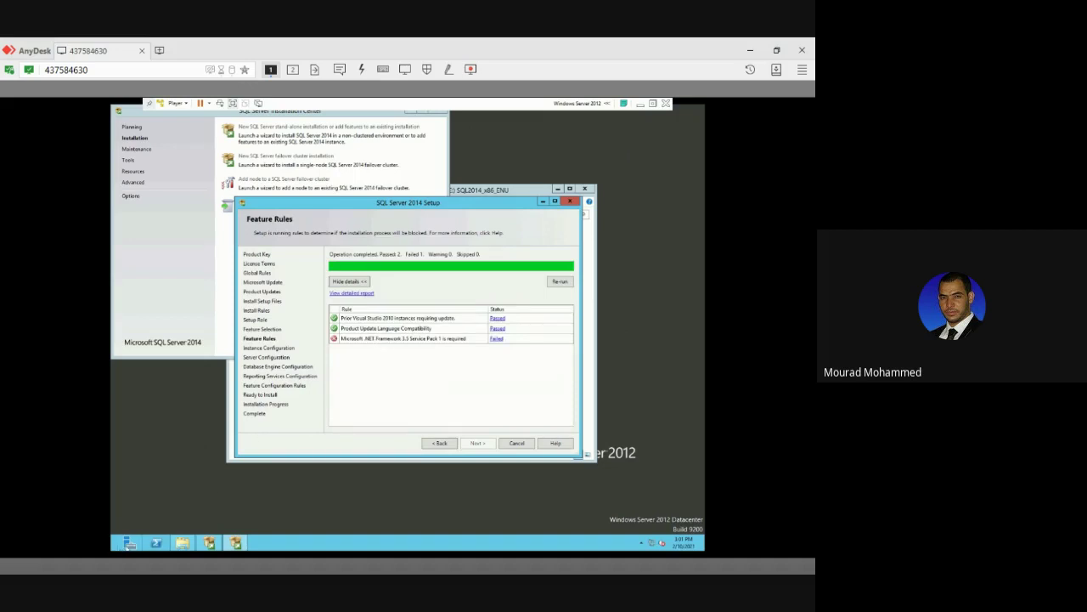
Examine the .NET Framework 3.5 feature installation task in Server Manager and its notifications, and close its progress window.
{"action": "left_click", "coordinate": [129, 543]}
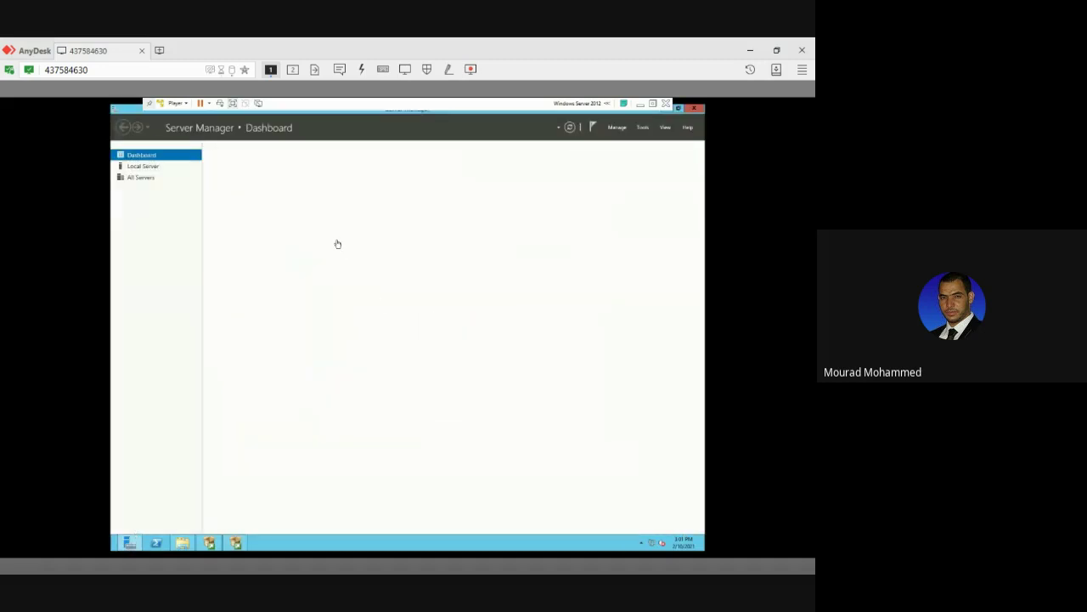
{"action": "left_click", "coordinate": [316, 213]}
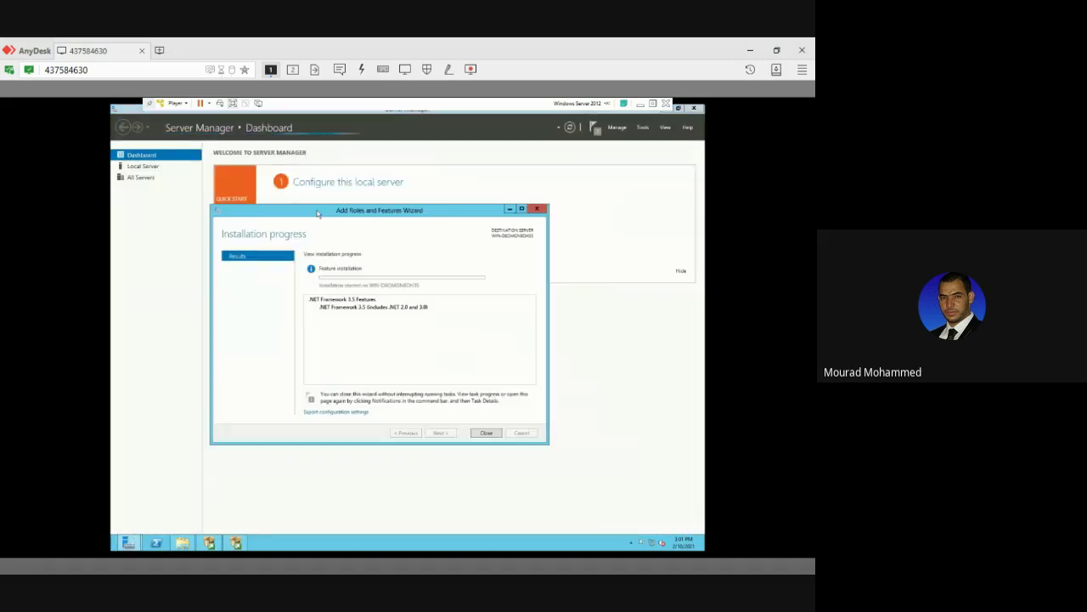
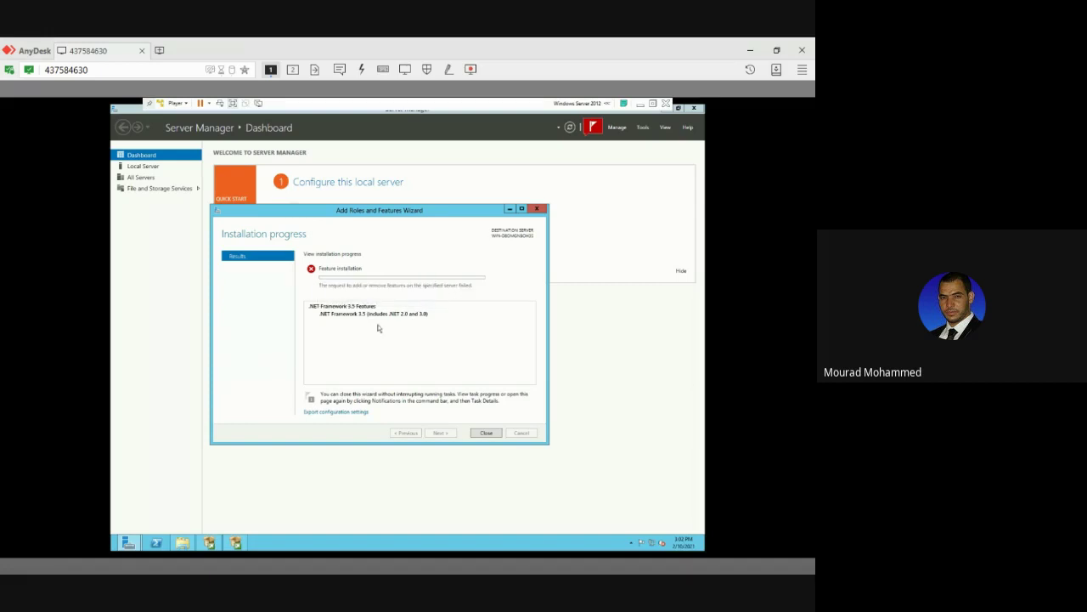
{"action": "left_click", "coordinate": [486, 434]}
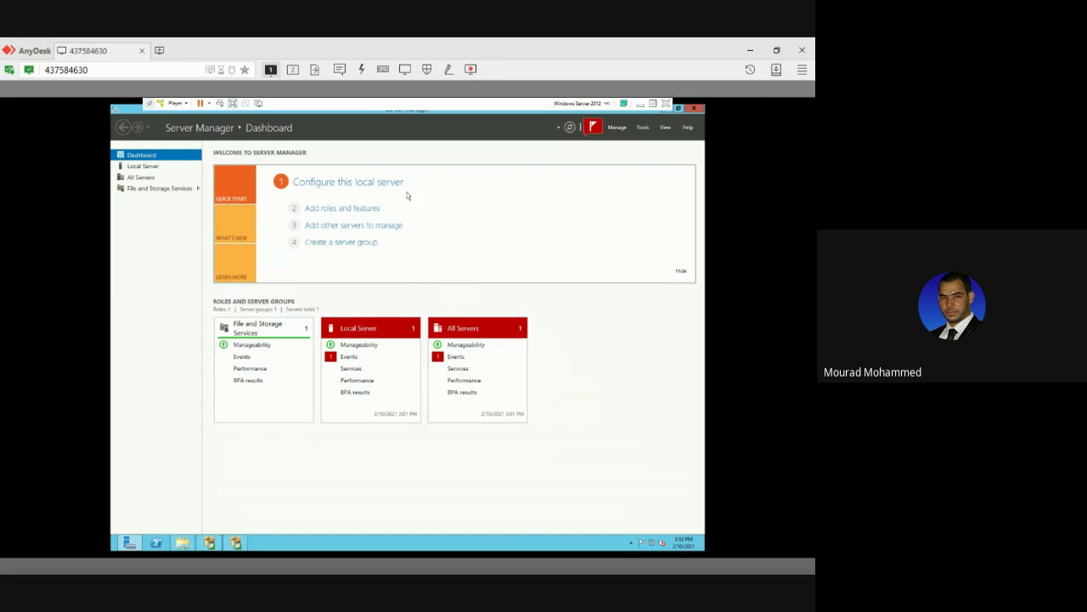
{"action": "left_click", "coordinate": [593, 128]}
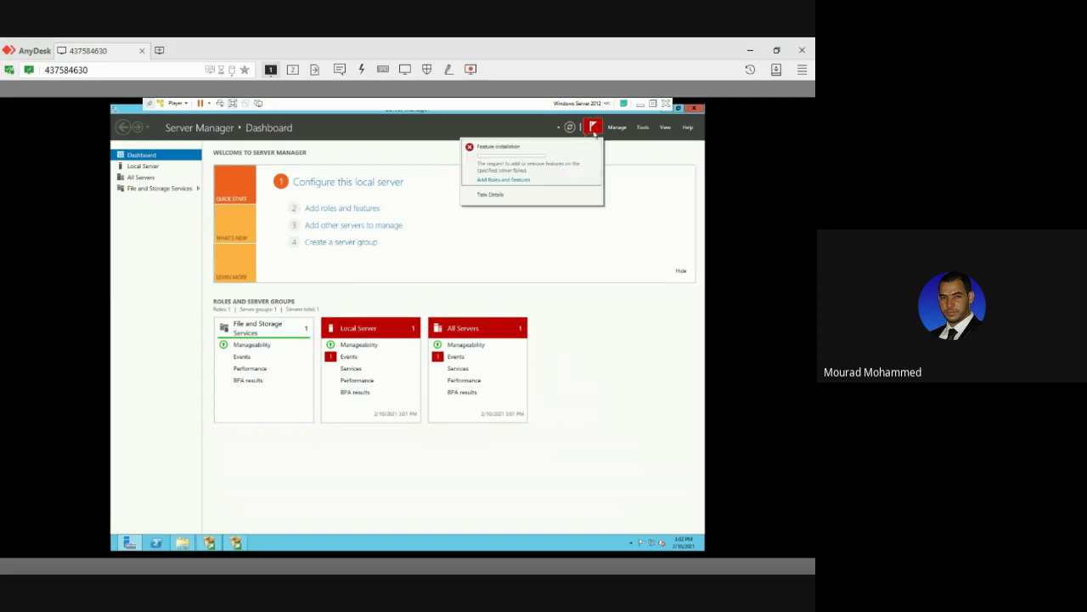
{"action": "left_click", "coordinate": [512, 180]}
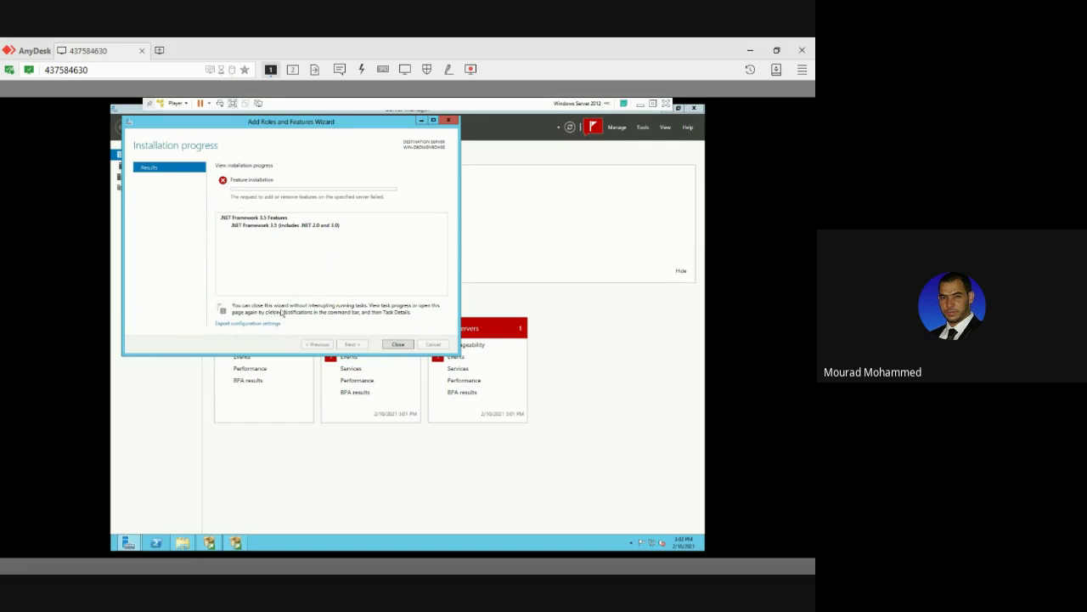
{"action": "left_click", "coordinate": [392, 344]}
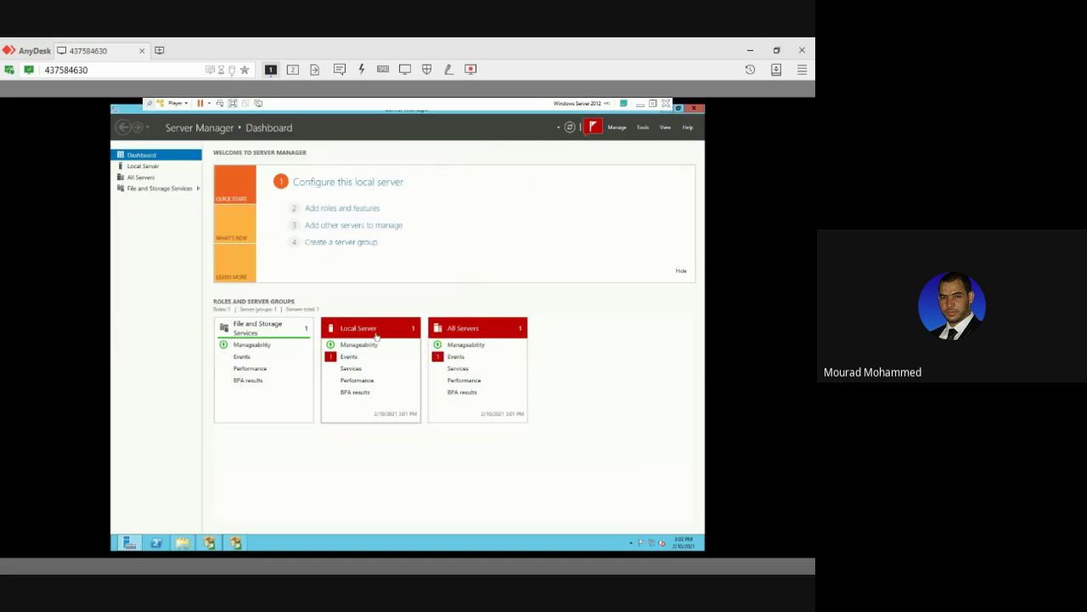
Start a role-based or feature-based installation of .NET Framework 3.5 Features on the local server, adding no server roles.
{"action": "left_click", "coordinate": [333, 211]}
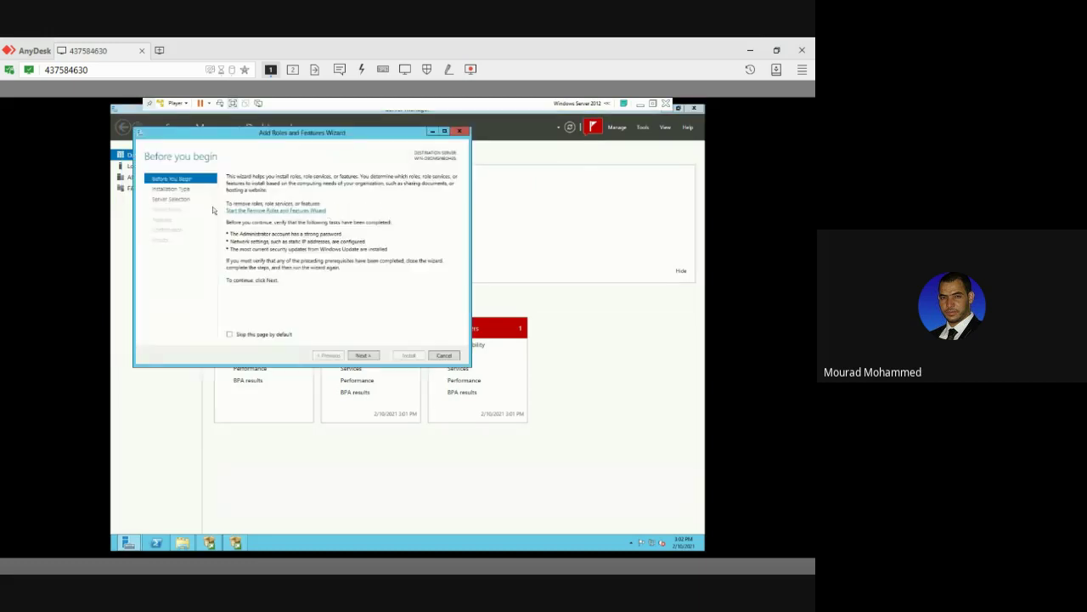
{"action": "left_click", "coordinate": [361, 355]}
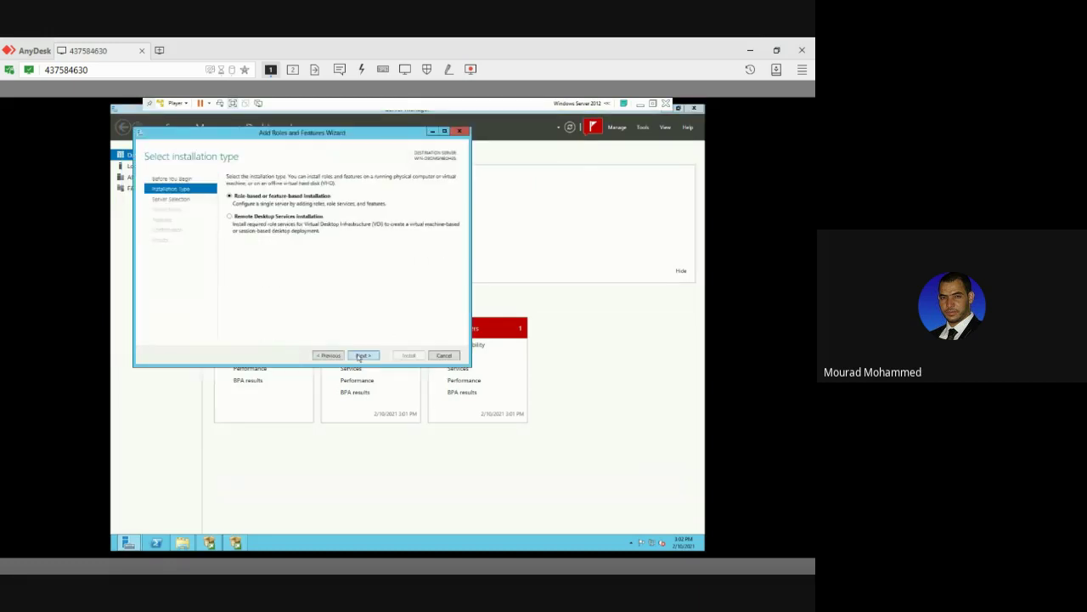
{"action": "left_click", "coordinate": [362, 355]}
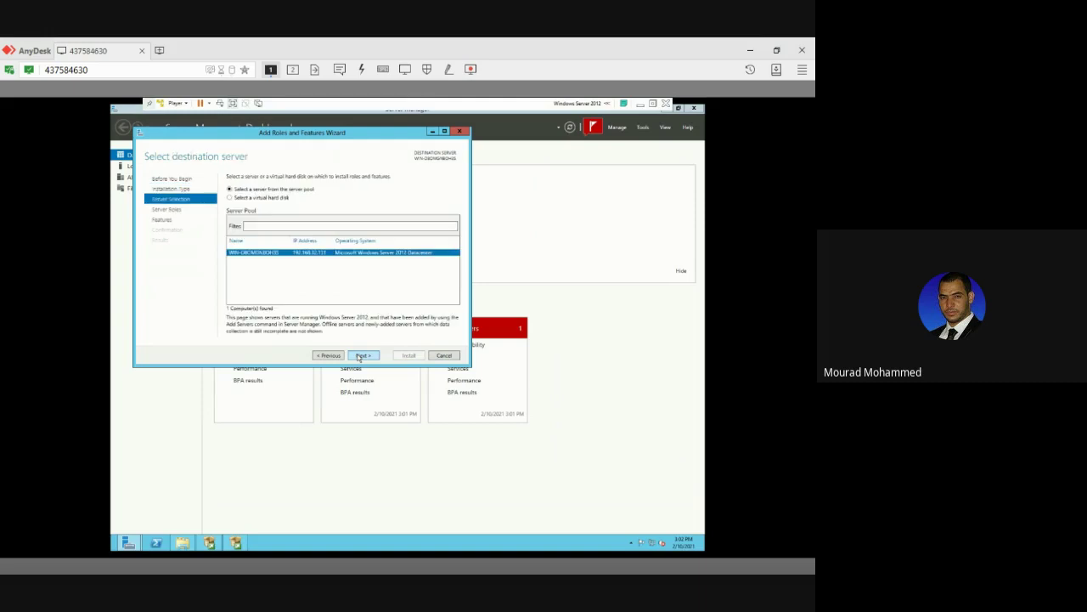
{"action": "left_click", "coordinate": [362, 356]}
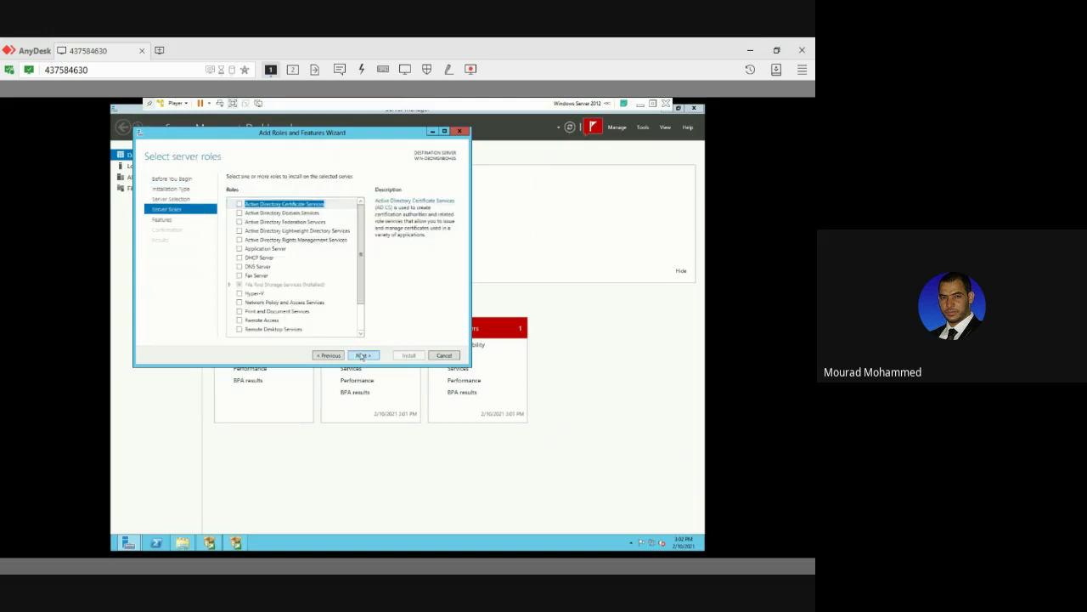
{"action": "left_click", "coordinate": [362, 356]}
{"action": "left_click", "coordinate": [240, 204]}
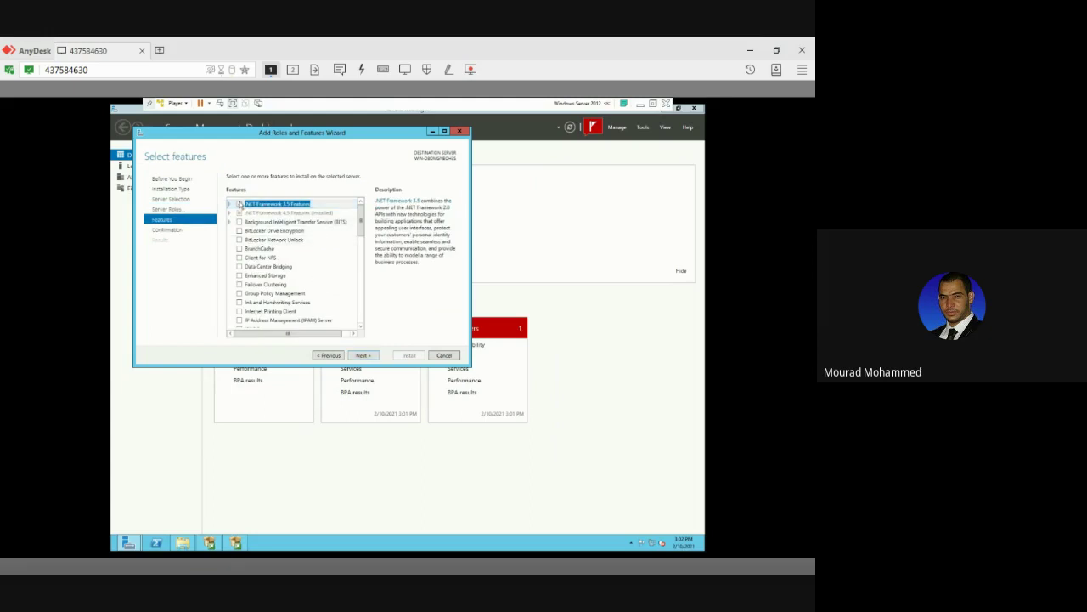
{"action": "left_click", "coordinate": [364, 358]}
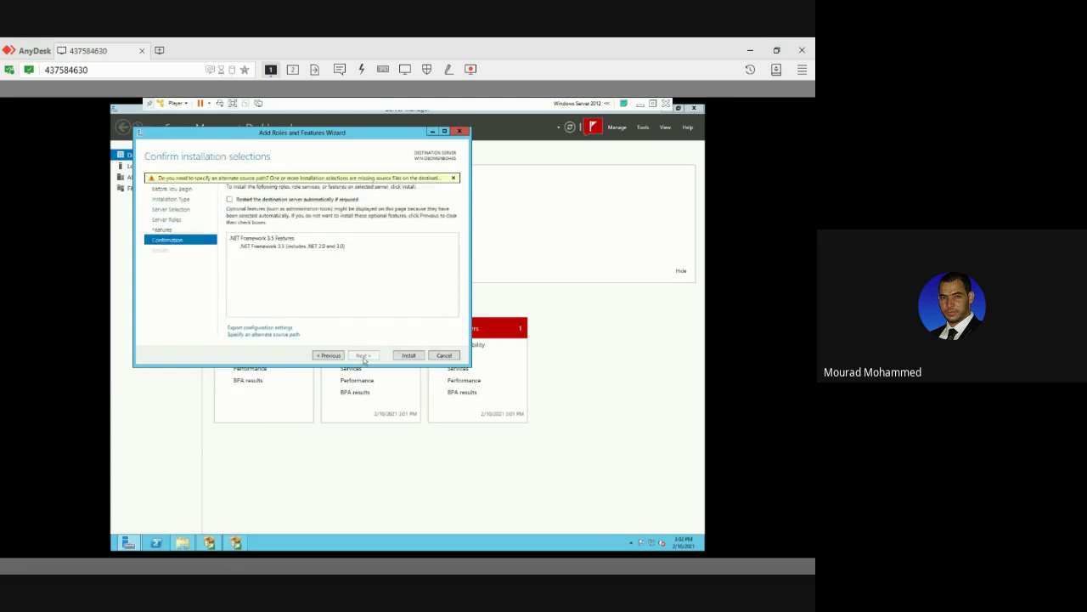
{"action": "left_click", "coordinate": [411, 356]}
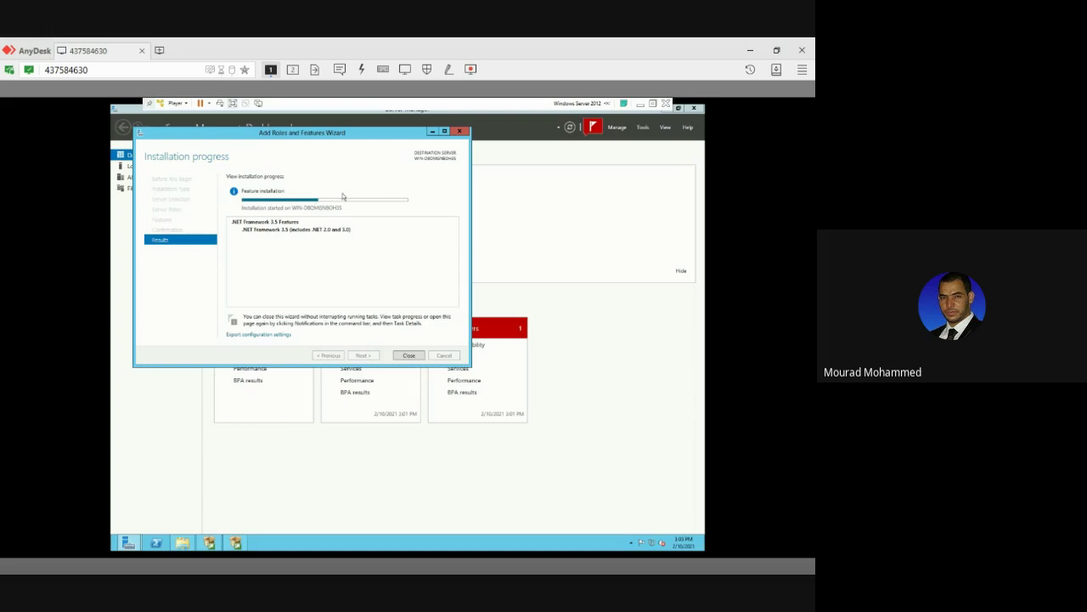
Take the Windows Server 2012 machine out of full screen, open another VMware Workstation 15 Player window and start the Windows 10 virtual machine.
{"action": "left_click", "coordinate": [233, 104]}
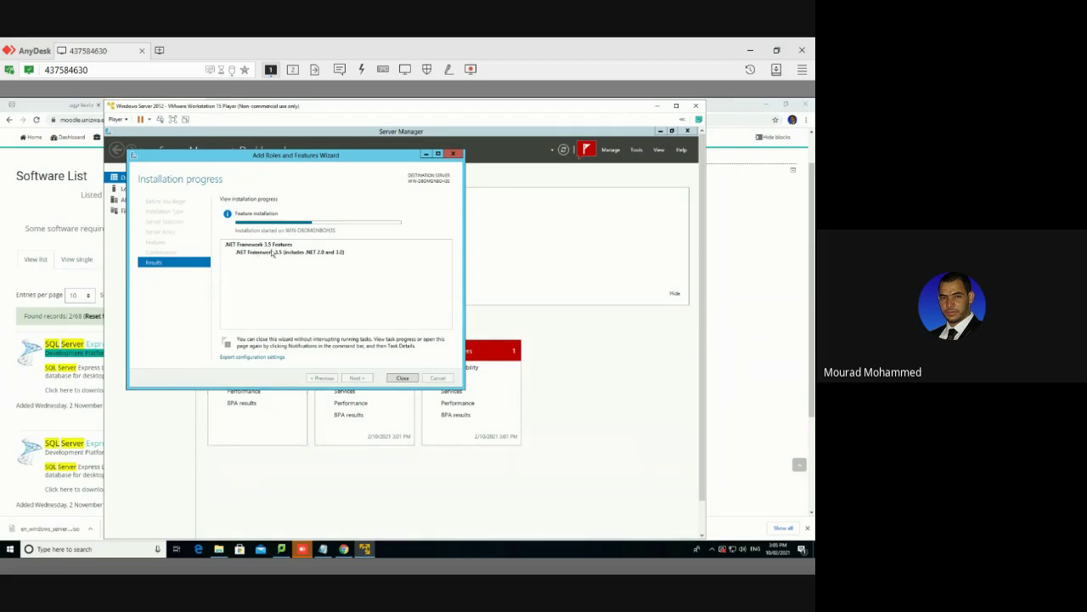
{"action": "left_click", "coordinate": [34, 549]}
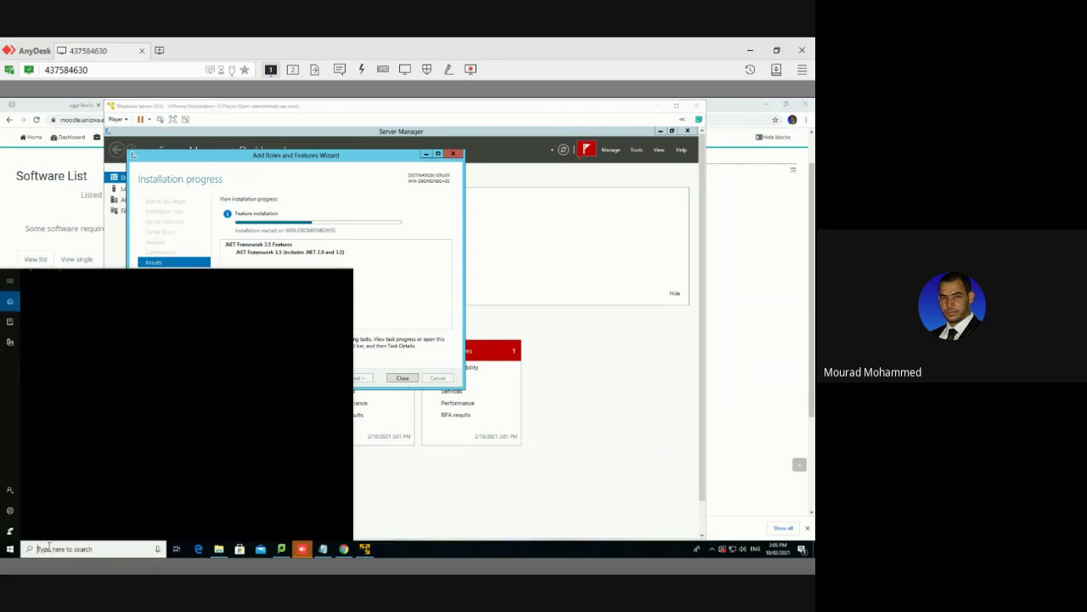
{"action": "left_click", "coordinate": [124, 330]}
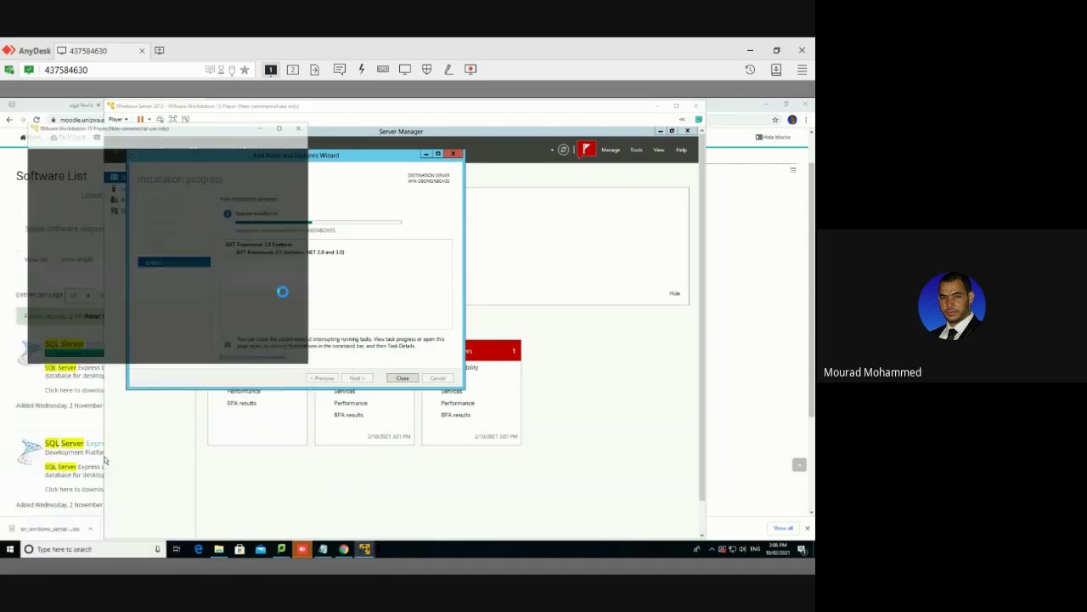
{"action": "left_click", "coordinate": [74, 194]}
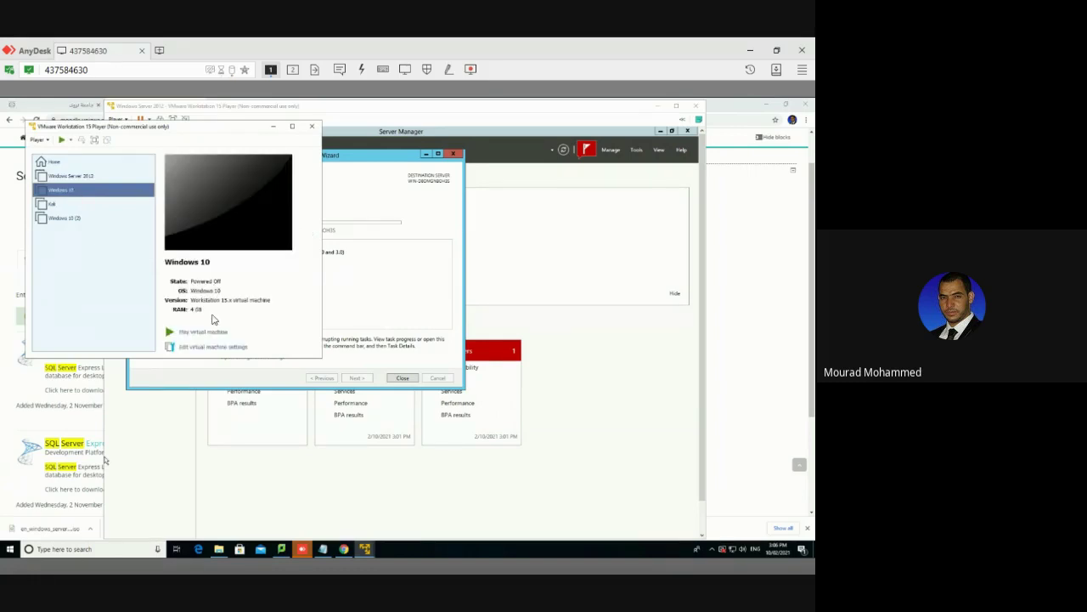
{"action": "left_click", "coordinate": [208, 334]}
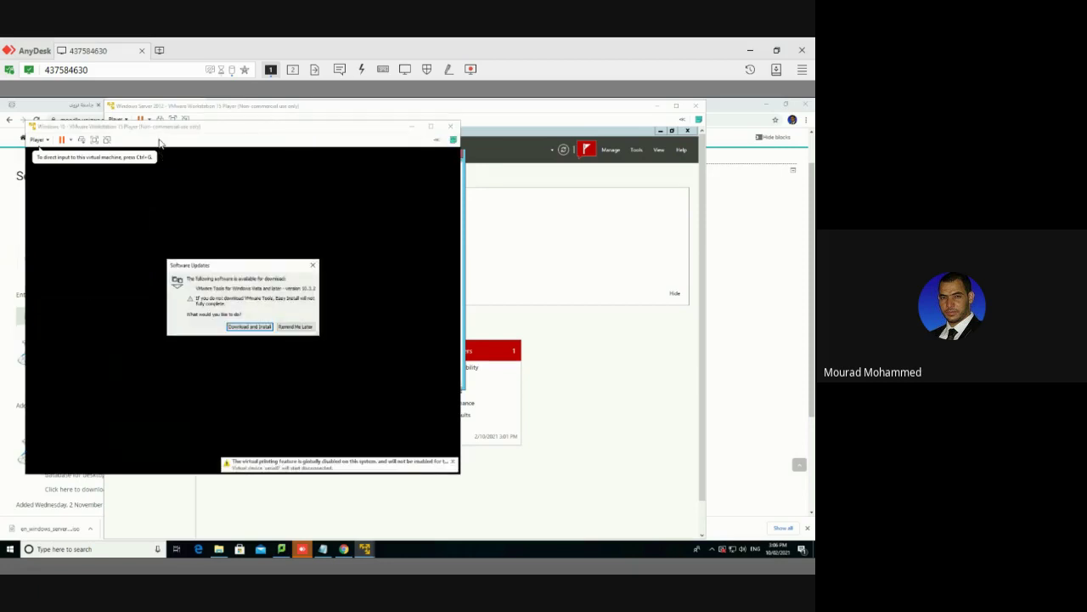
Postpone the VMware Tools download and move the Windows 10 machine's window aside so the Windows Server 2012 window stays reachable.
{"action": "left_click", "coordinate": [291, 326]}
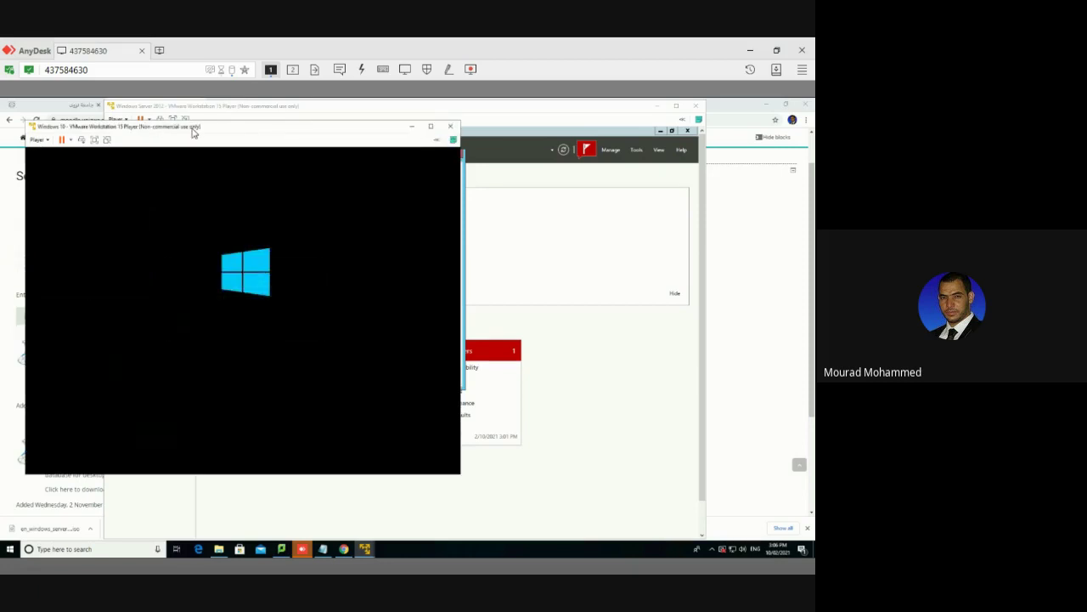
{"action": "left_click_drag", "start_coordinate": [198, 131], "coordinate": [364, 144]}
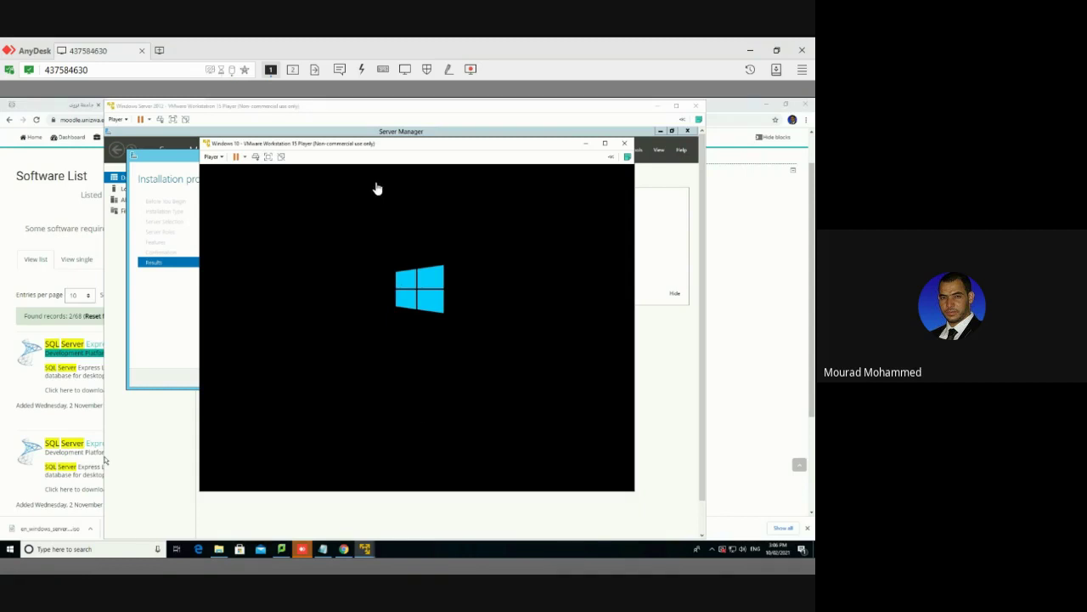
{"action": "left_click_drag", "start_coordinate": [362, 150], "coordinate": [438, 142]}
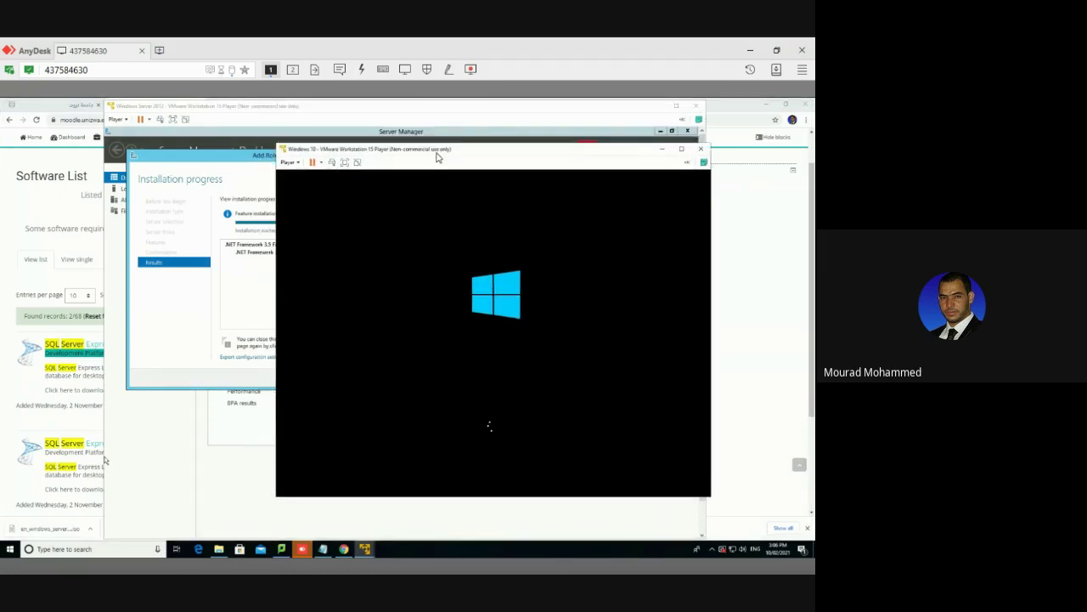
{"action": "left_click", "coordinate": [364, 549]}
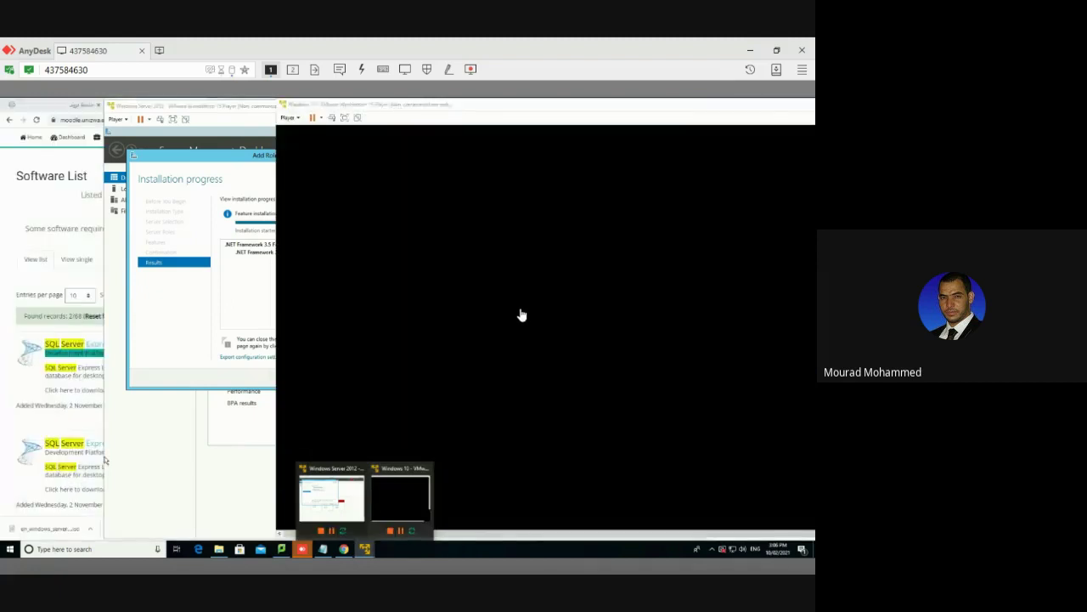
{"action": "left_click", "coordinate": [415, 110]}
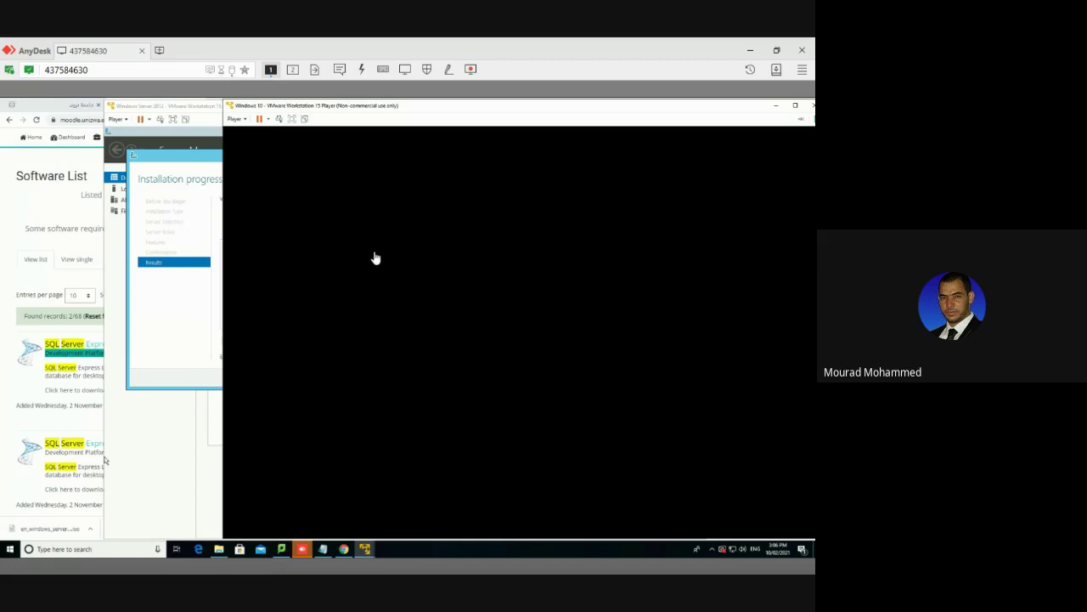
{"action": "left_click_drag", "start_coordinate": [333, 110], "coordinate": [304, 109]}
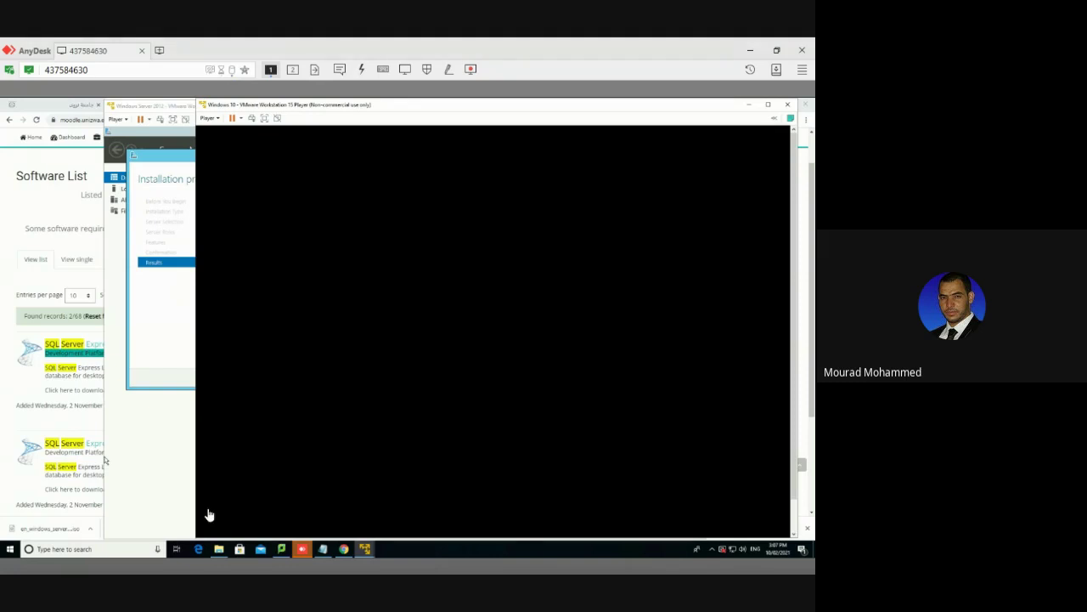
Check the .NET Framework 3.5 feature installation progress on the Windows Server 2012 machine.
{"action": "left_click", "coordinate": [145, 365]}
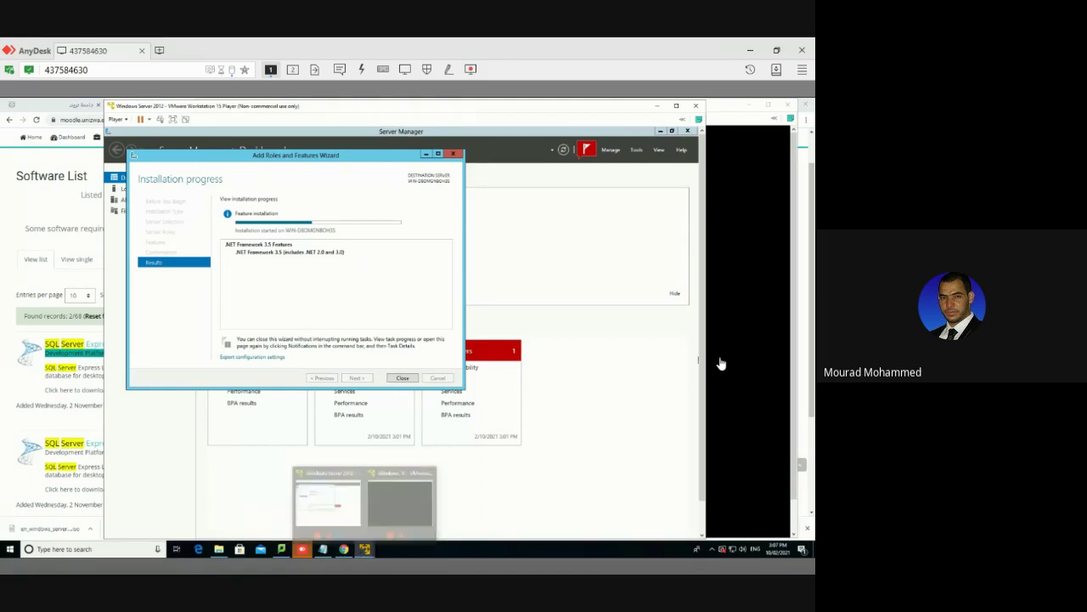
{"action": "left_click", "coordinate": [766, 375]}
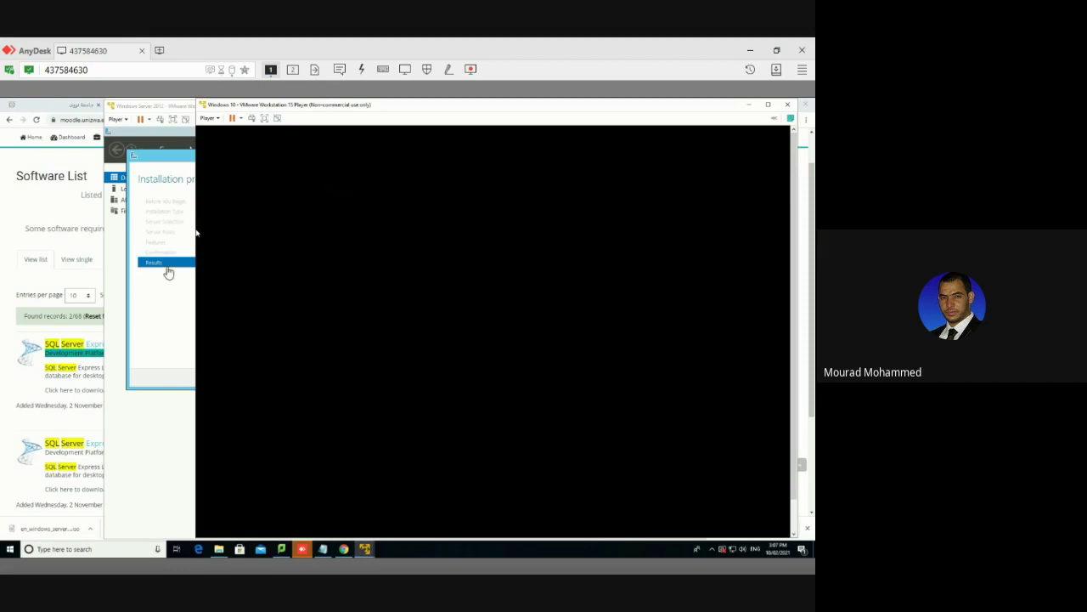
{"action": "left_click", "coordinate": [158, 315]}
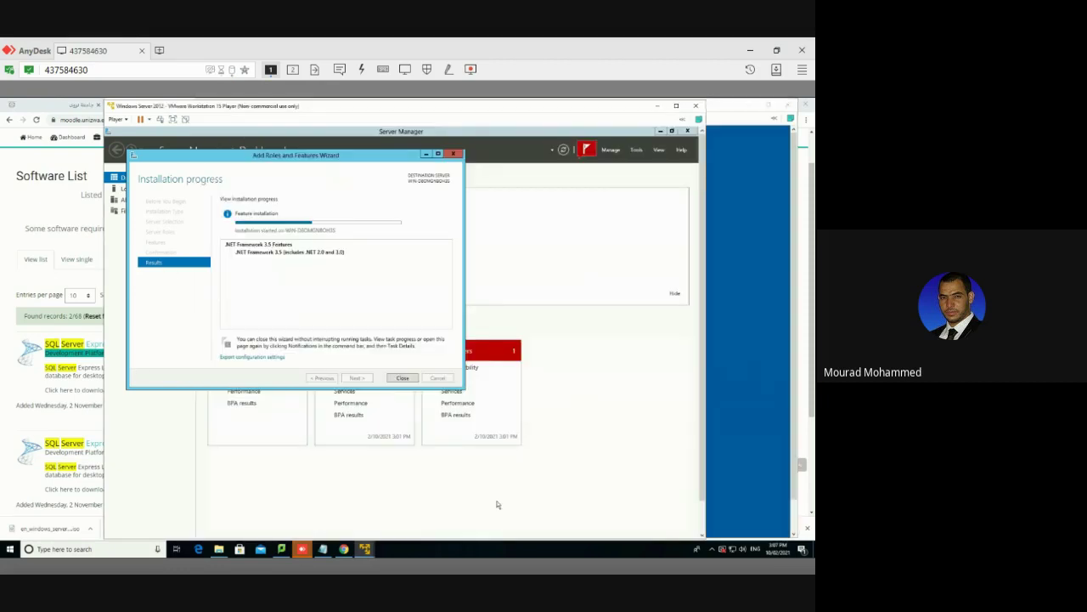
Return to the Windows 10 machine and switch it to full screen as it signs in.
{"action": "left_click", "coordinate": [732, 432]}
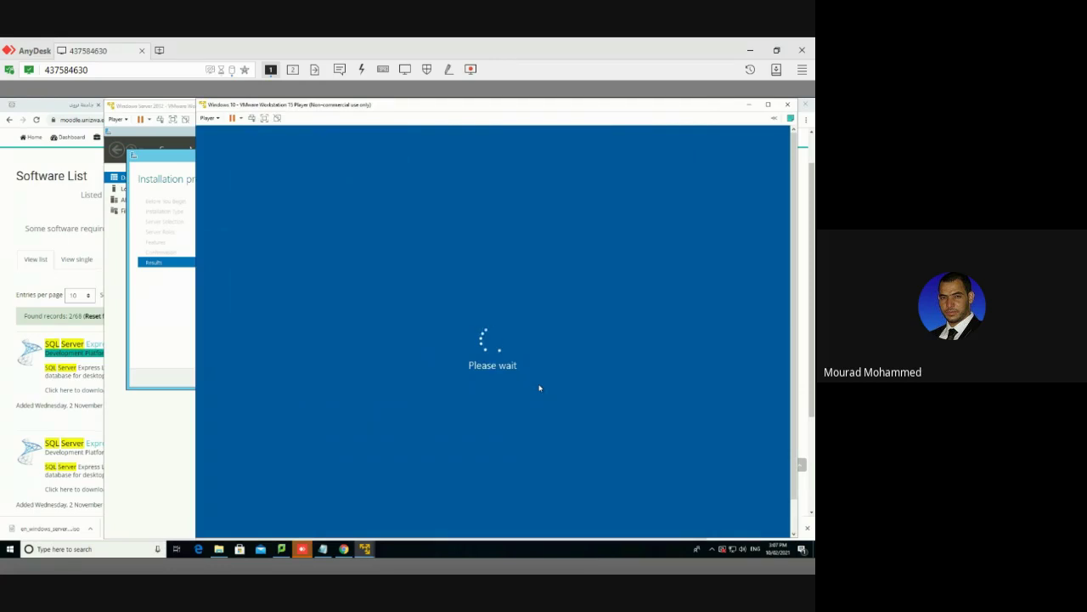
{"action": "key", "text": "Return"}
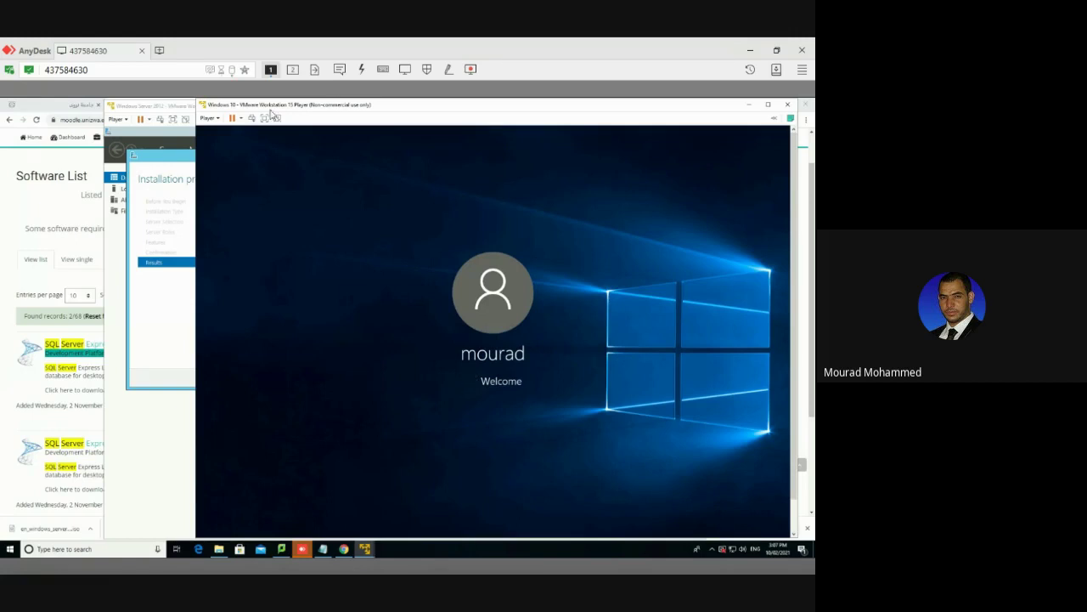
{"action": "left_click", "coordinate": [265, 118]}
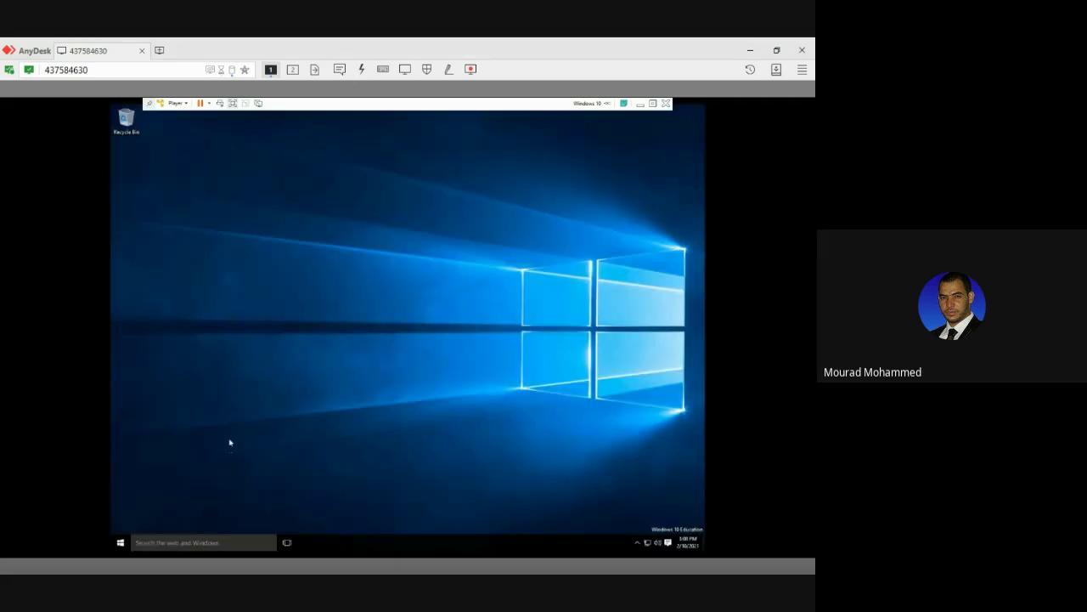
{"action": "left_click", "coordinate": [217, 543]}
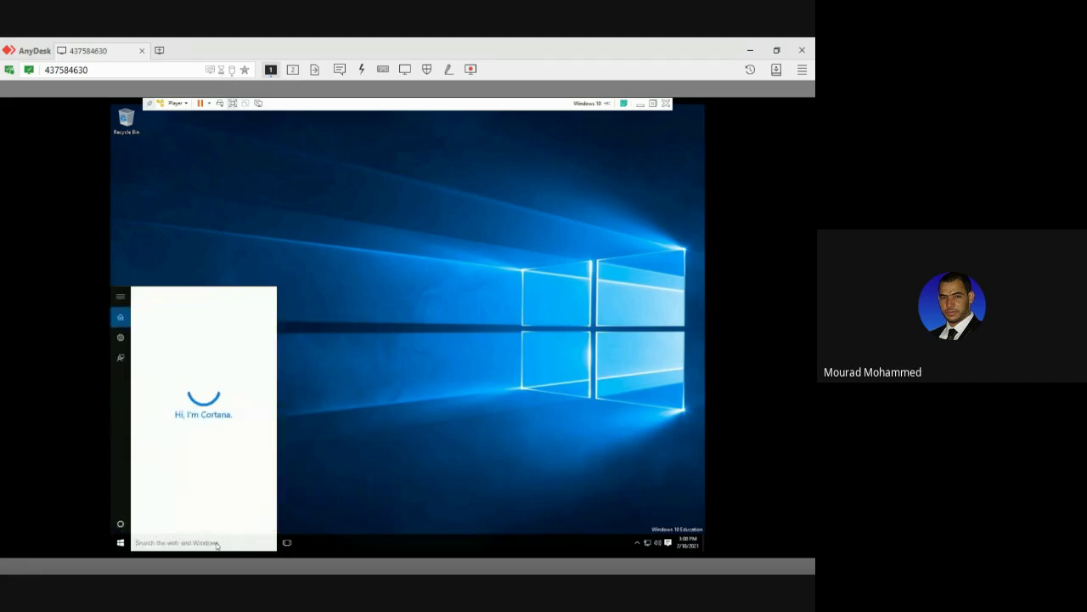
{"action": "type", "text": "\\temp"}
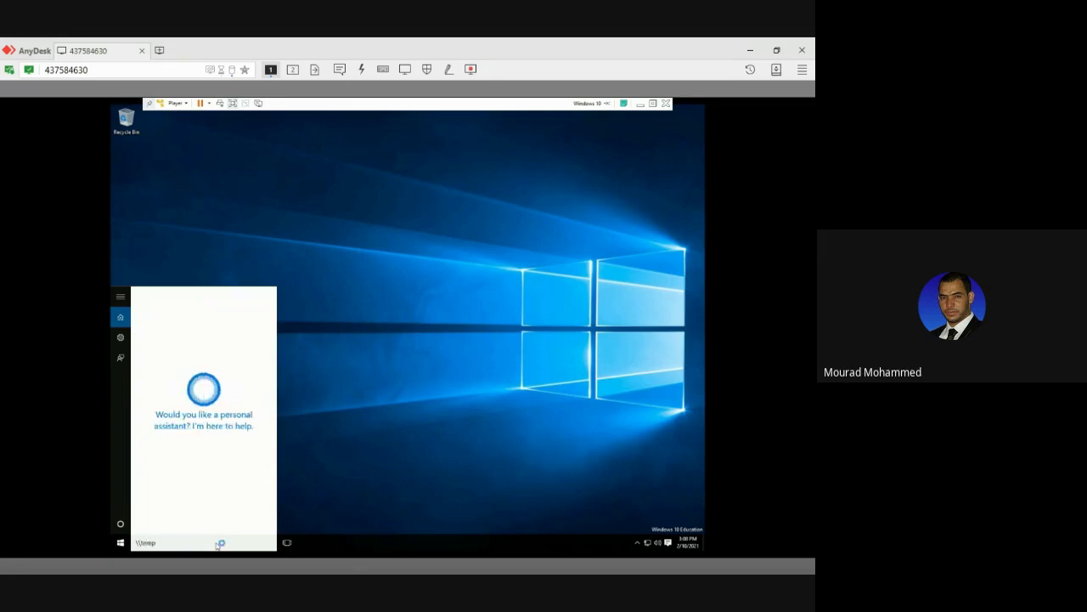
{"action": "type", "text": "svr\\sh"}
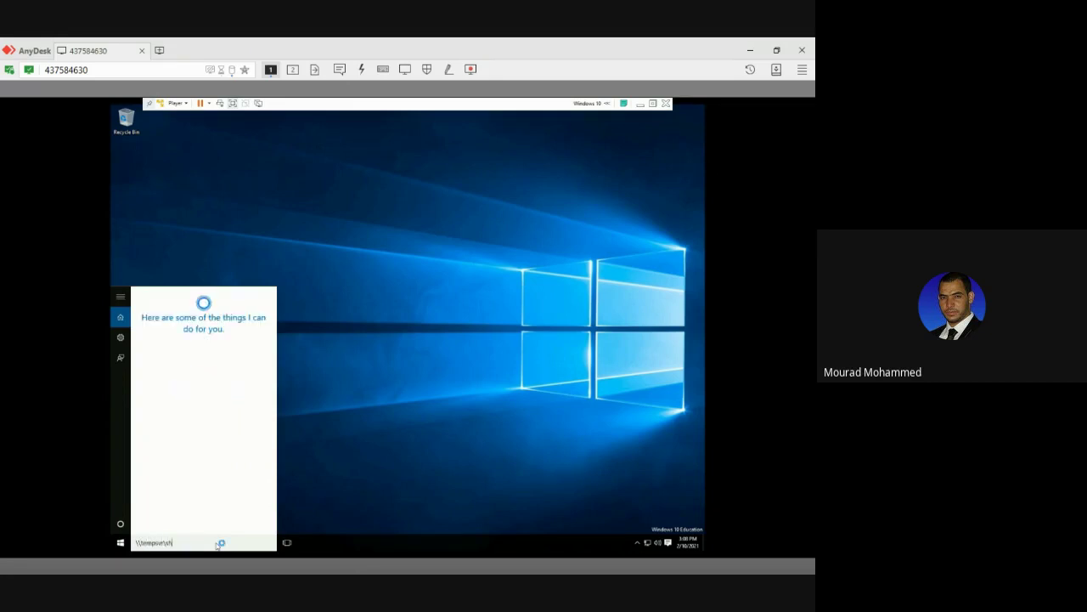
{"action": "type", "text": "are$"}
{"action": "left_click", "coordinate": [316, 482]}
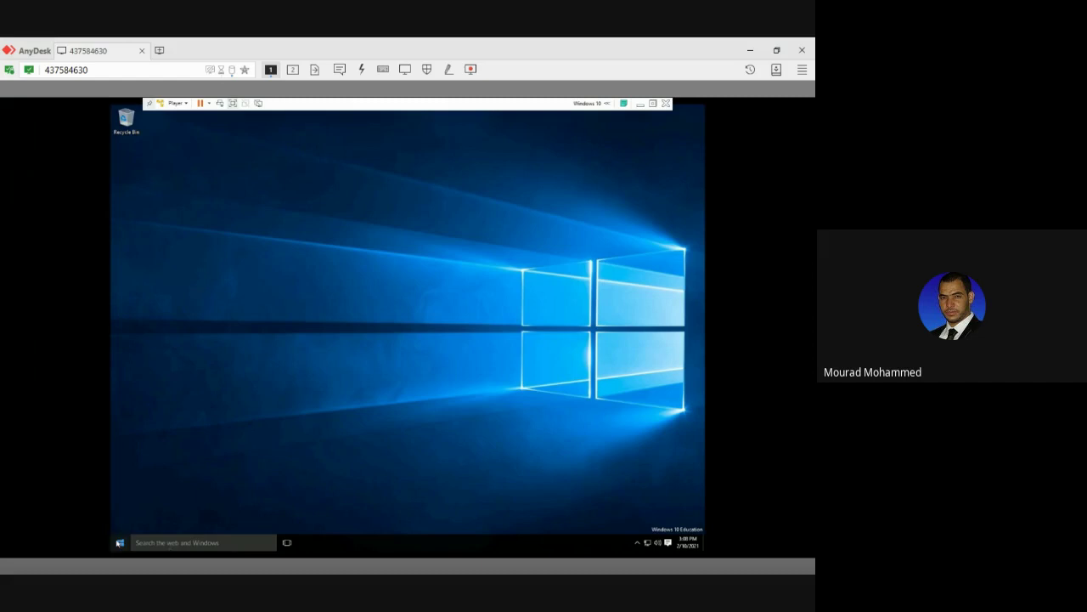
Open This PC on the Windows 10 machine and go to the network share \\tempsvr\share$.
{"action": "left_click", "coordinate": [120, 542]}
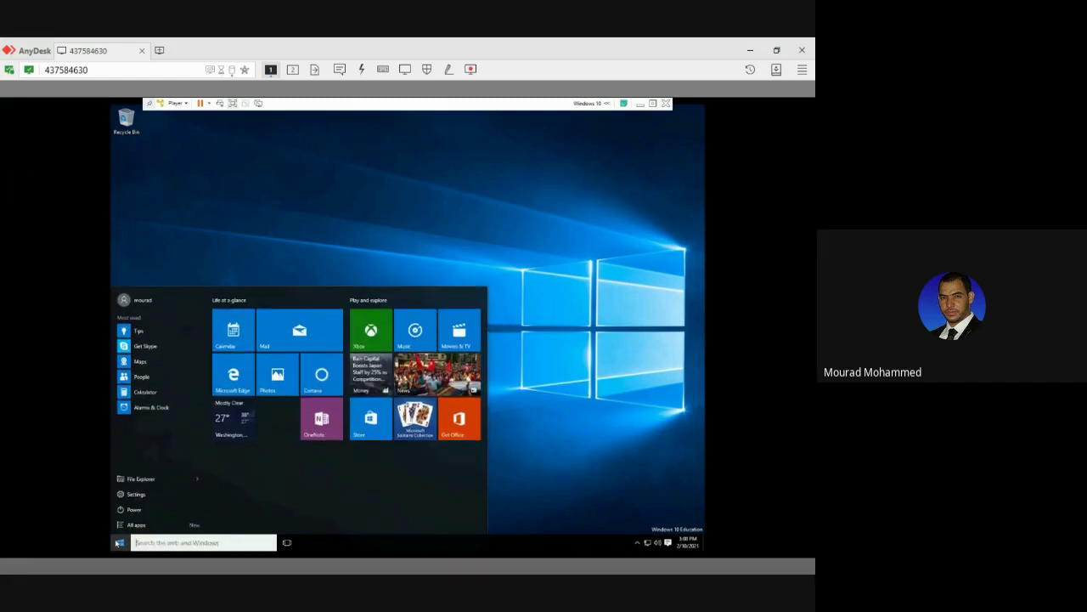
{"action": "type", "text": "pr"}
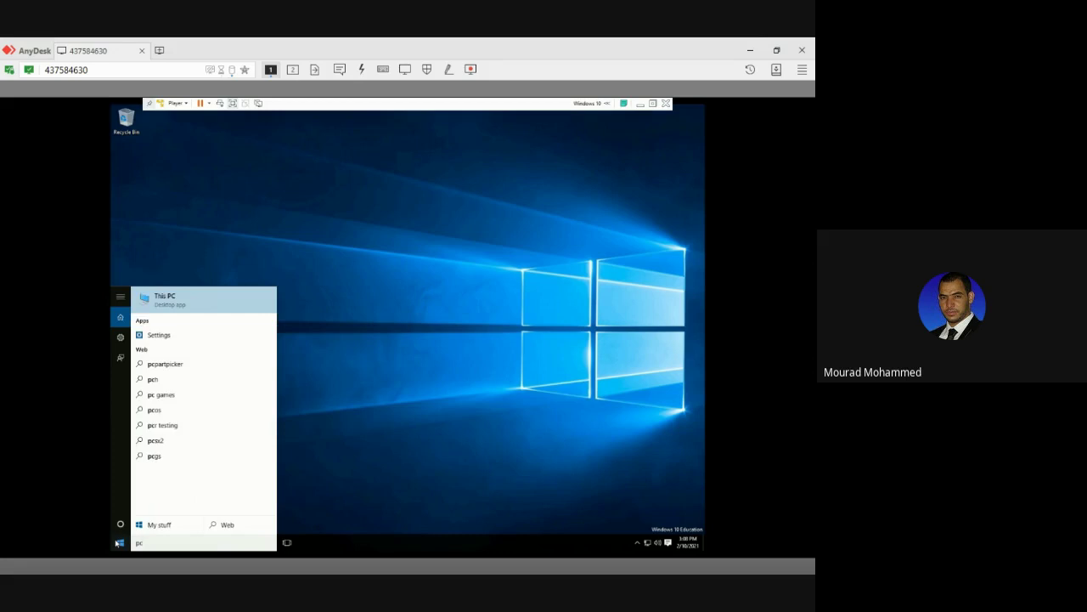
{"action": "left_click", "coordinate": [119, 542]}
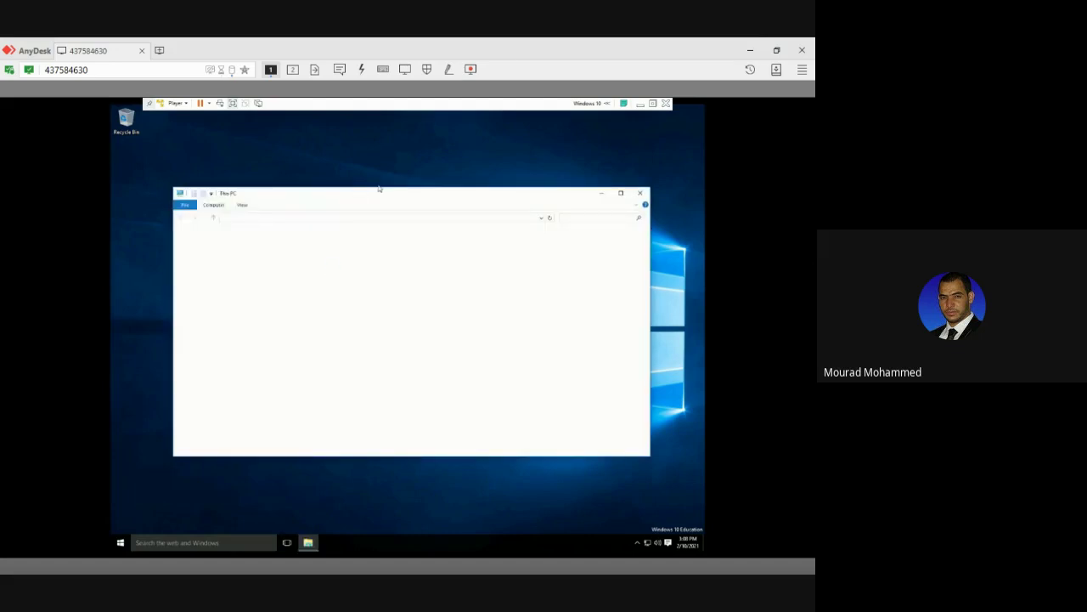
{"action": "left_click", "coordinate": [460, 217]}
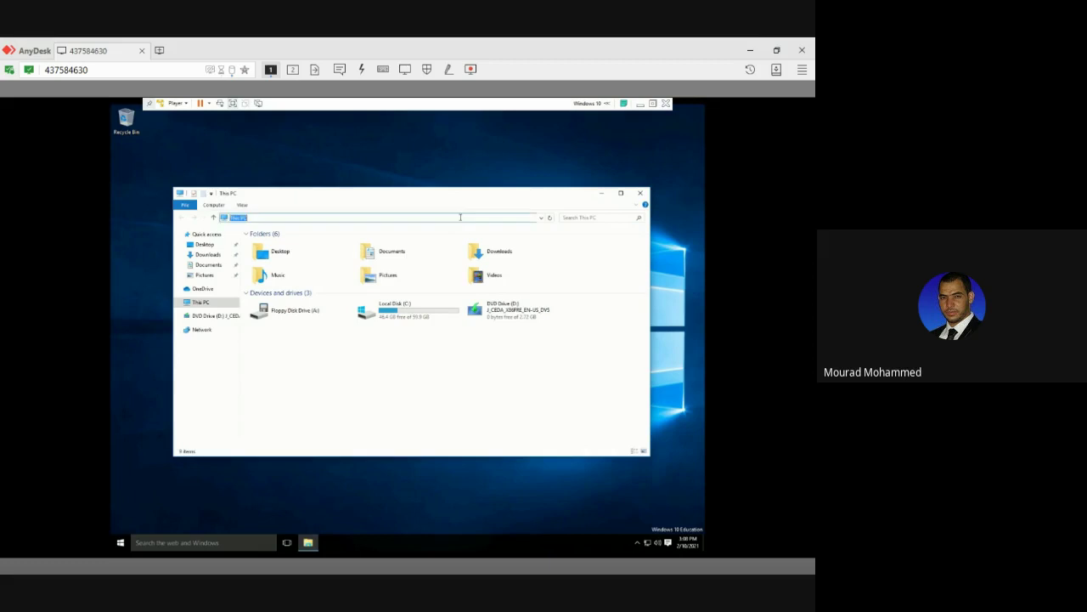
{"action": "type", "text": "%temp%"}
{"action": "type", "text": "vr\\share$"}
{"action": "key", "text": "ctrl+a"}
{"action": "key", "text": "Return"}
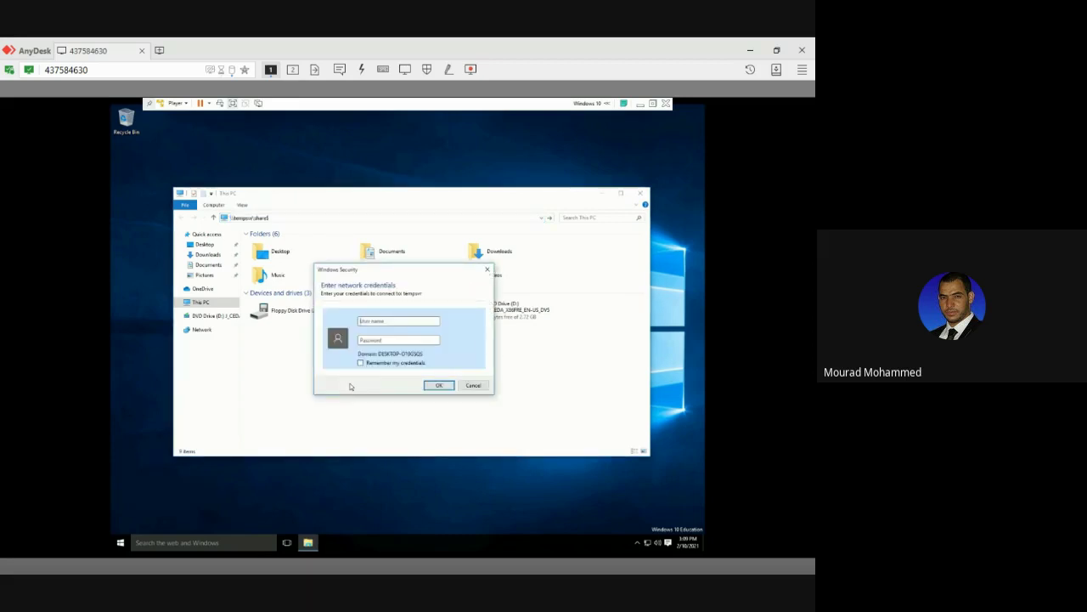
Enter the domain user name and account password as network credentials and open the share.
{"action": "type", "text": "UNIZWA\\mounes"}
{"action": "key", "text": "Tab"}
{"action": "type", "text": "••••••"}
{"action": "key", "text": "Return"}
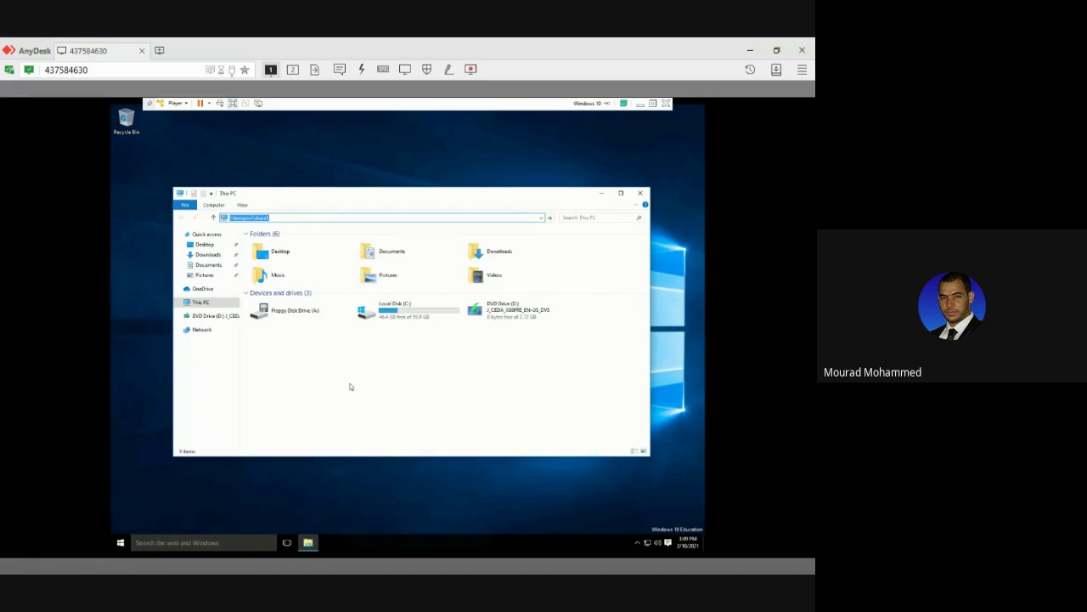
{"action": "key", "text": "Return"}
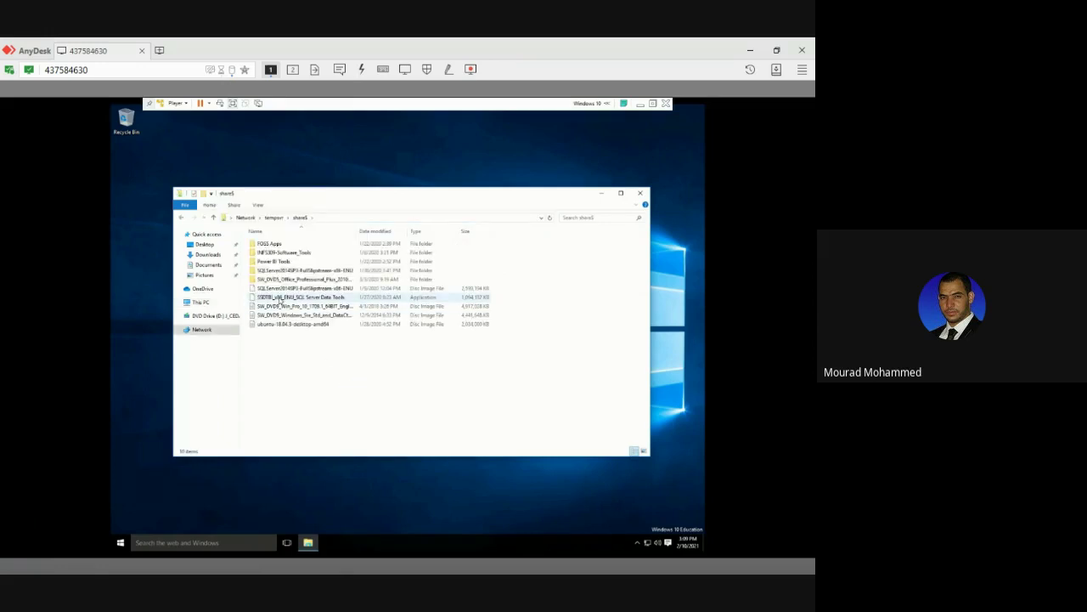
Copy the SQLServer2014SP3-FullSlipstream-x86-ENU disc image from the share to the desktop, moving the folder window clear of the copy progress.
{"action": "left_click", "coordinate": [276, 290]}
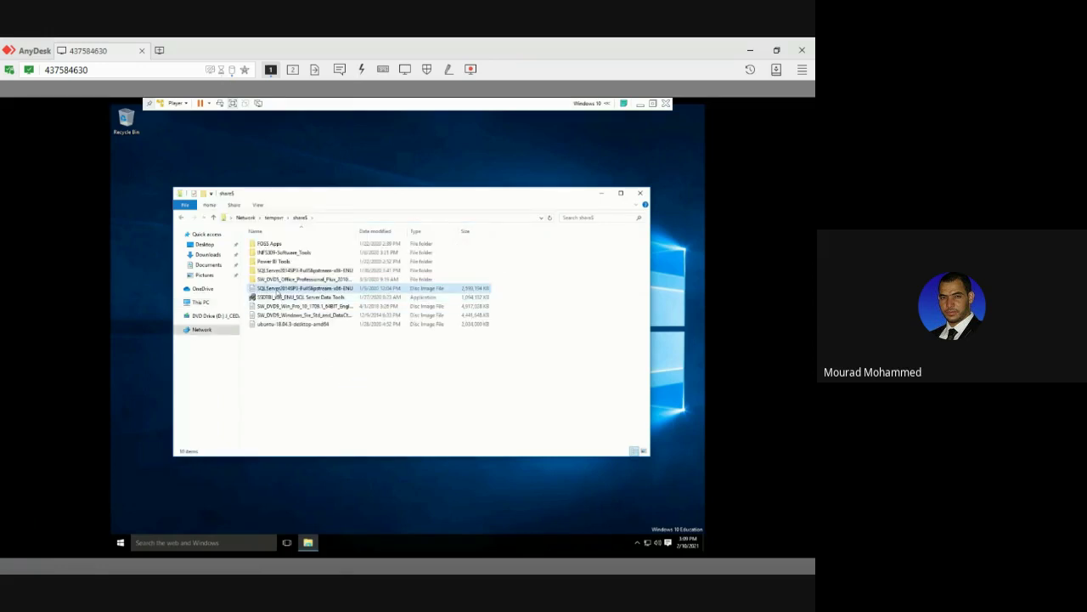
{"action": "left_click", "coordinate": [180, 490]}
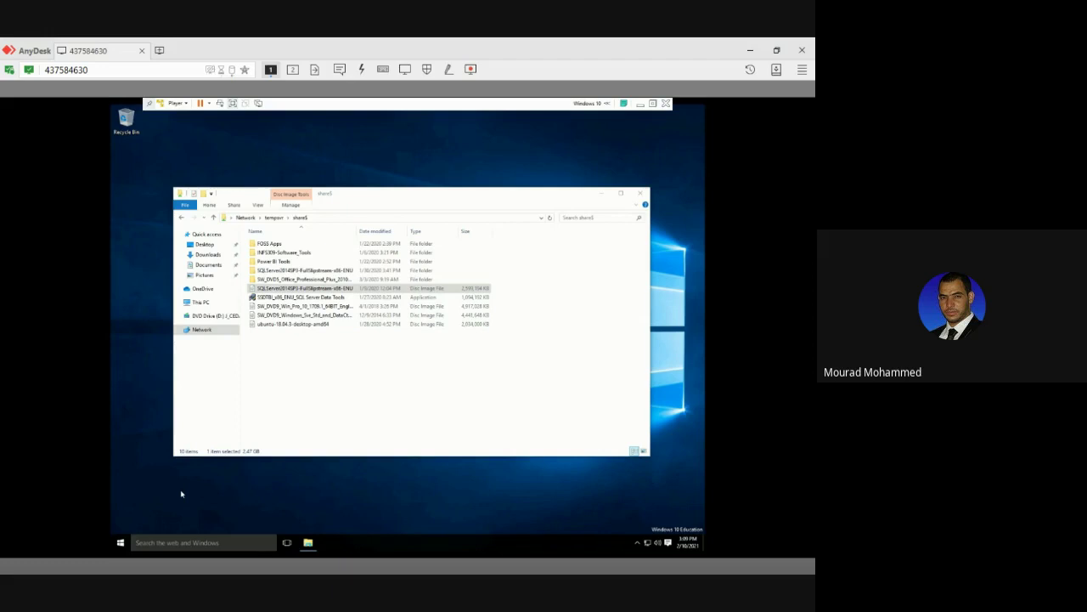
{"action": "key", "text": "ctrl+v"}
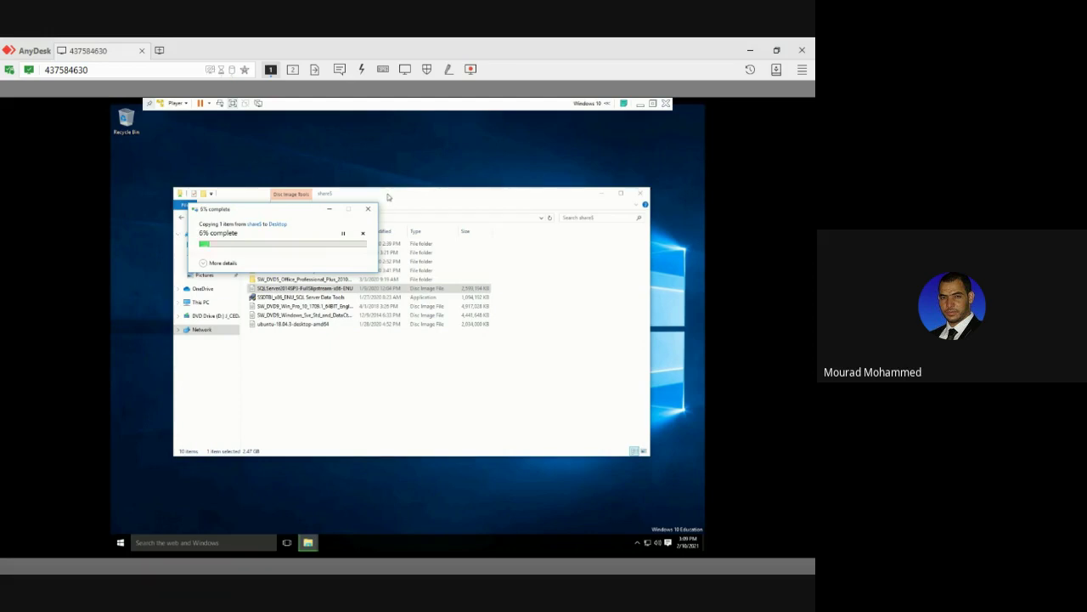
{"action": "left_click_drag", "start_coordinate": [387, 197], "coordinate": [509, 164]}
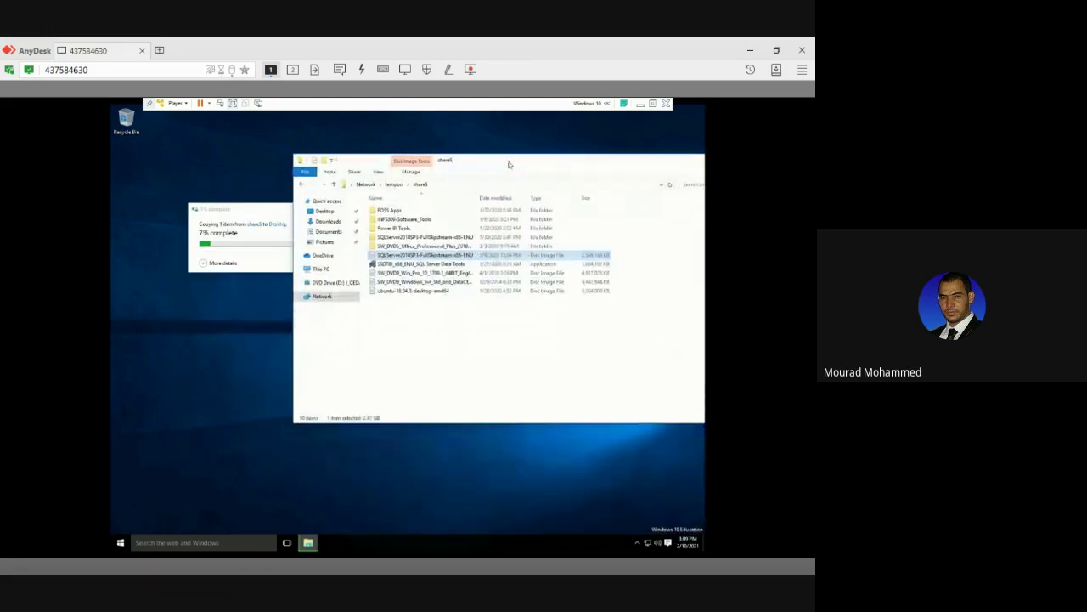
{"action": "left_click", "coordinate": [263, 219]}
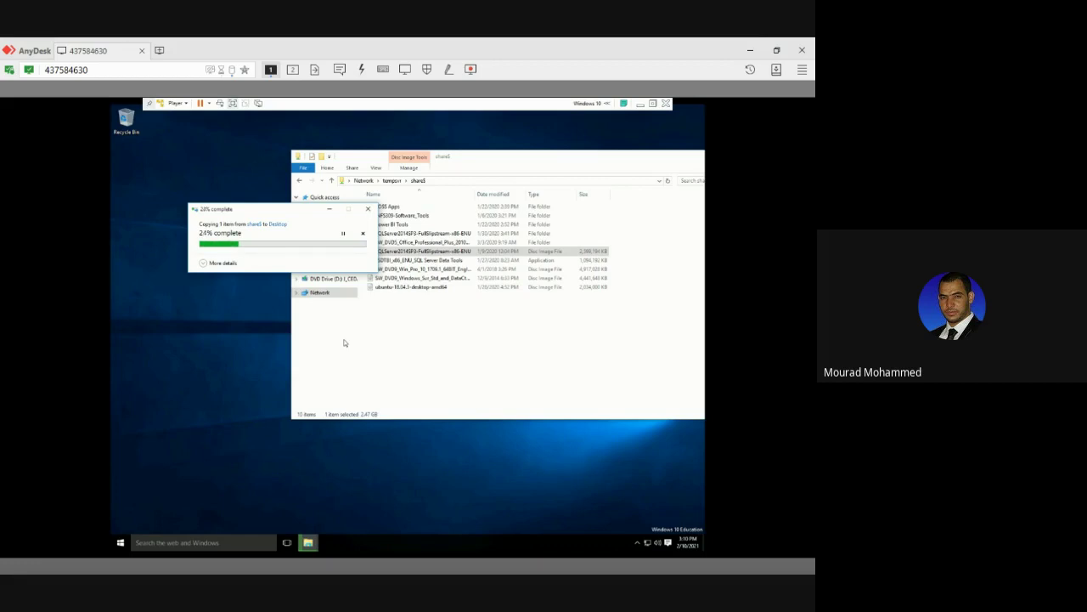
Take the Windows 10 machine out of full screen and check the .NET Framework 3.5 installation on the Windows Server 2012 machine again.
{"action": "left_click", "coordinate": [233, 103]}
{"action": "left_click", "coordinate": [179, 173]}
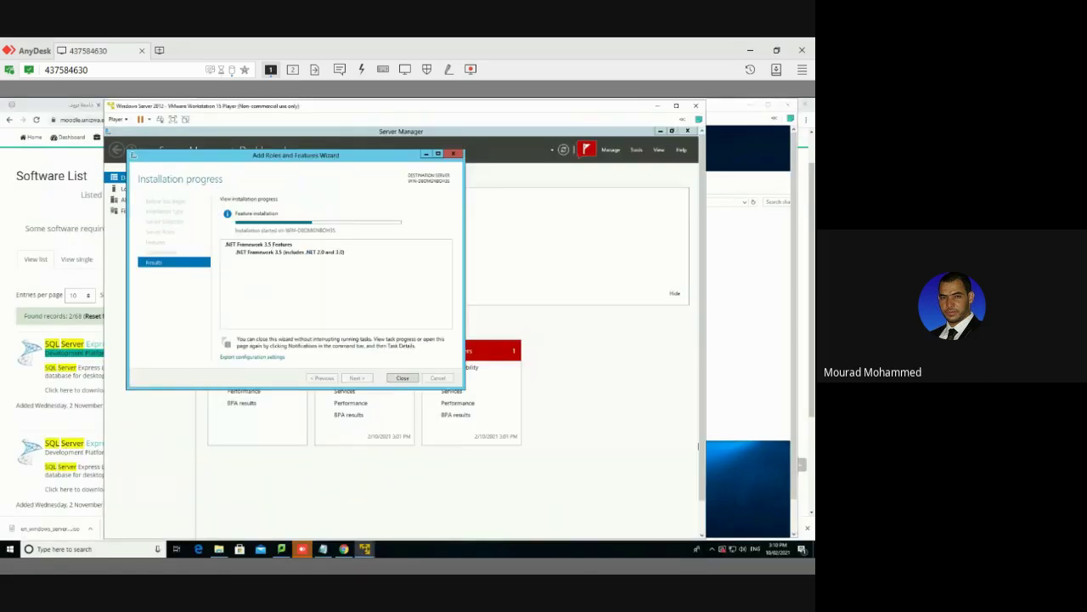
{"action": "left_click", "coordinate": [728, 433]}
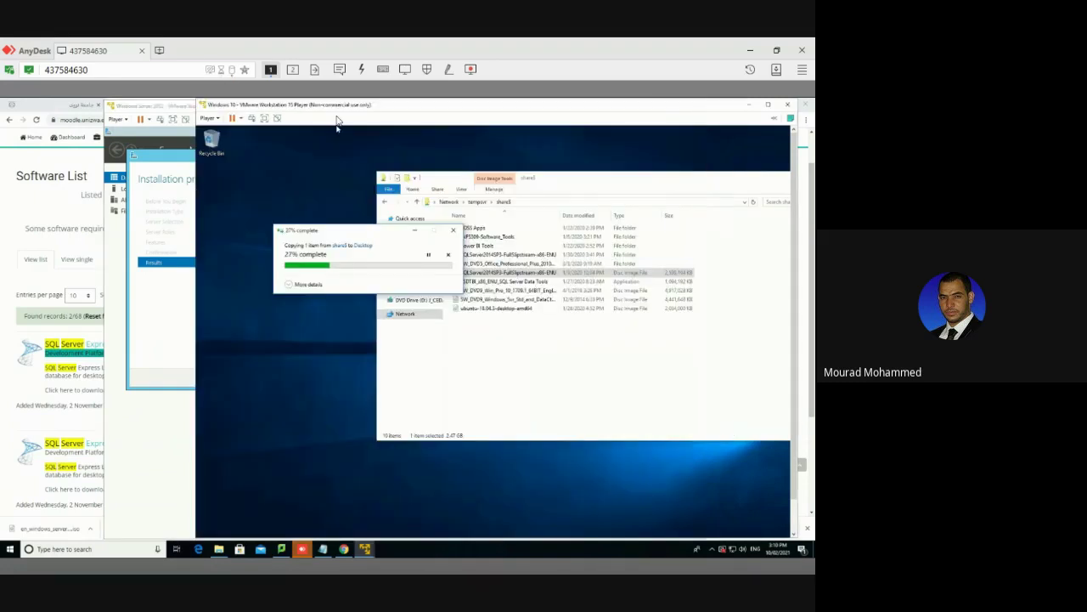
Run setup from the mounted SQL Server 2014 disc in full screen, allow it to make changes, and return the Windows 10 machine to a window.
{"action": "left_click", "coordinate": [264, 119]}
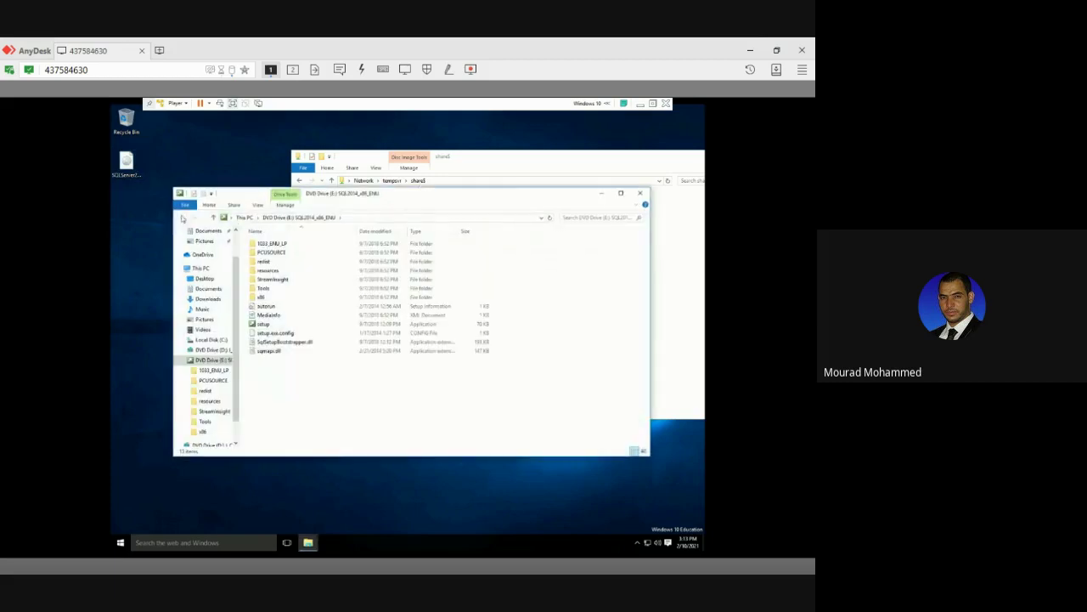
{"action": "double_click", "coordinate": [263, 324]}
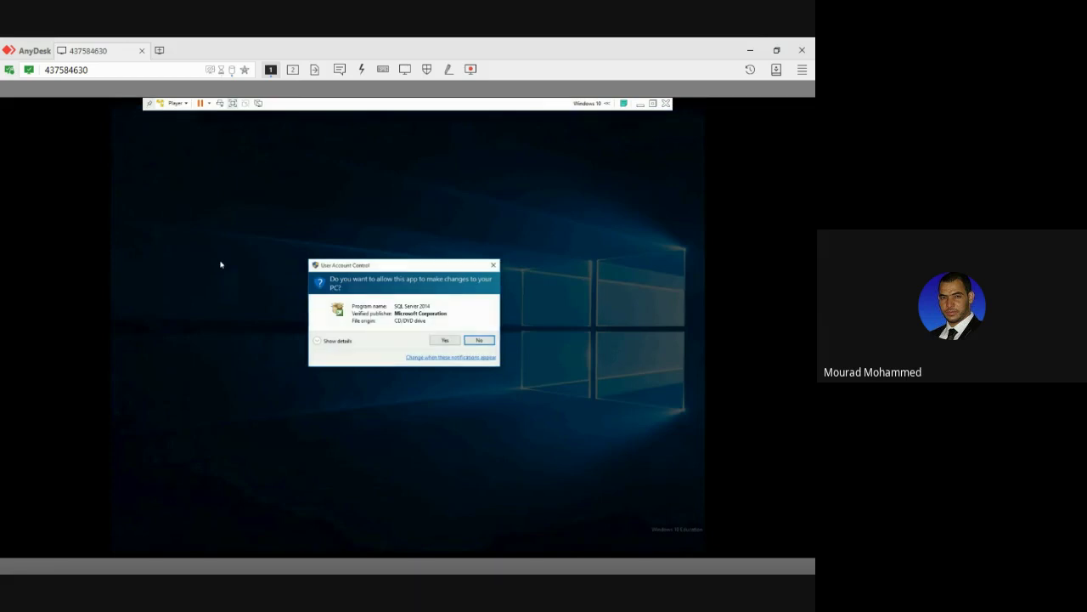
{"action": "left_click", "coordinate": [443, 340]}
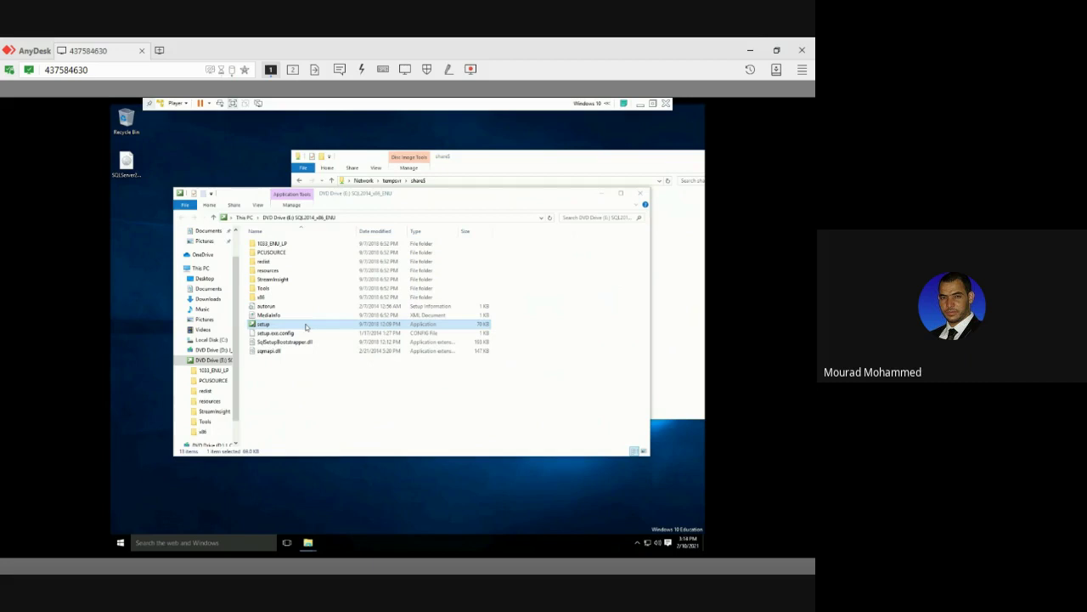
{"action": "double_click", "coordinate": [306, 326]}
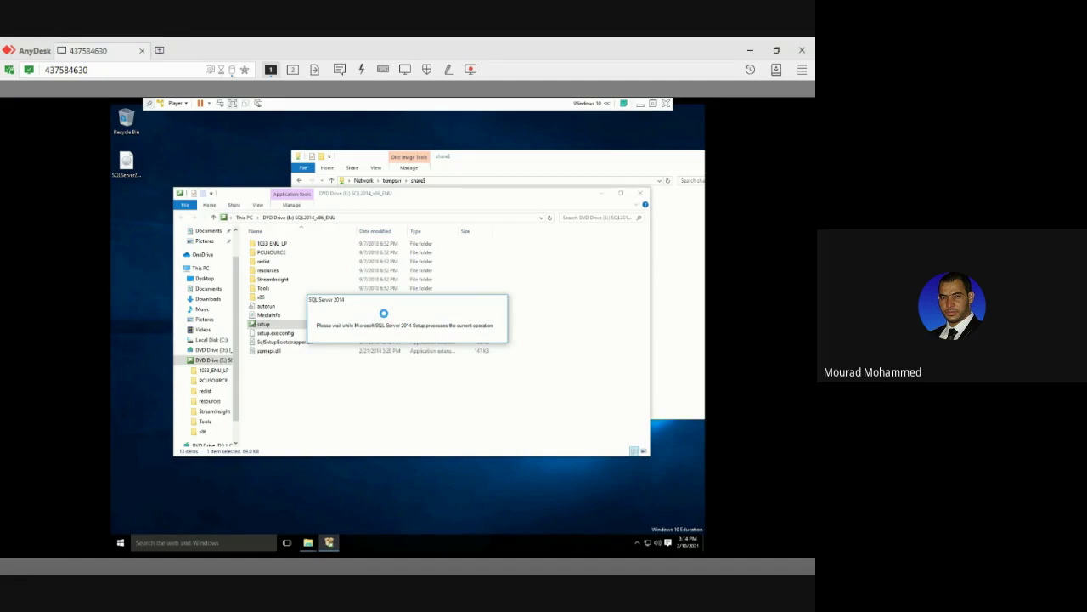
{"action": "left_click", "coordinate": [230, 103]}
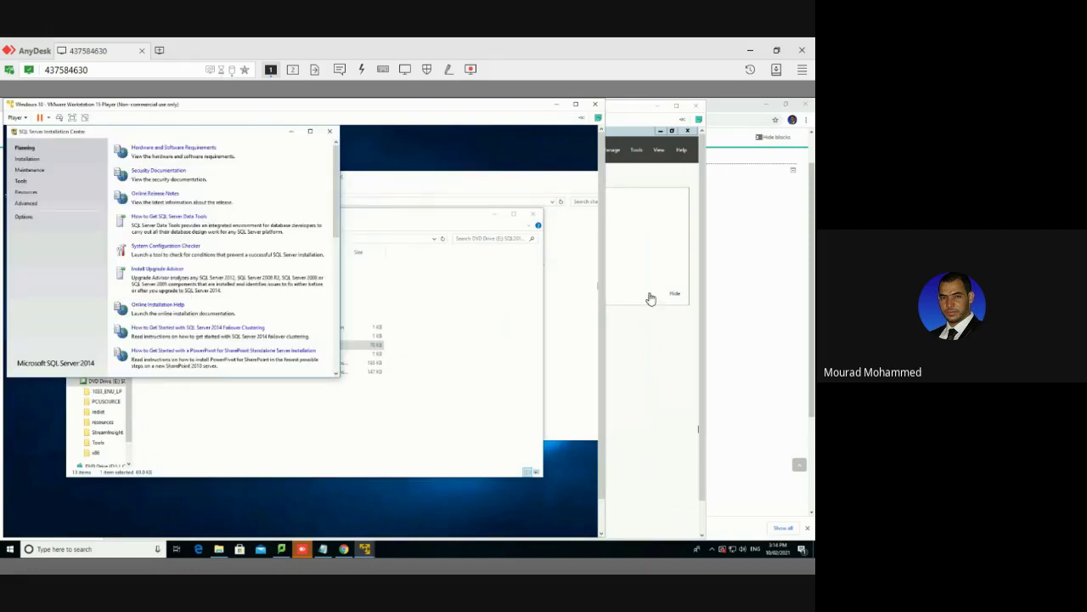
Check the .NET Framework 3.5 installation progress on the Windows Server 2012 machine and return to the Windows 10 machine.
{"action": "left_click", "coordinate": [650, 297]}
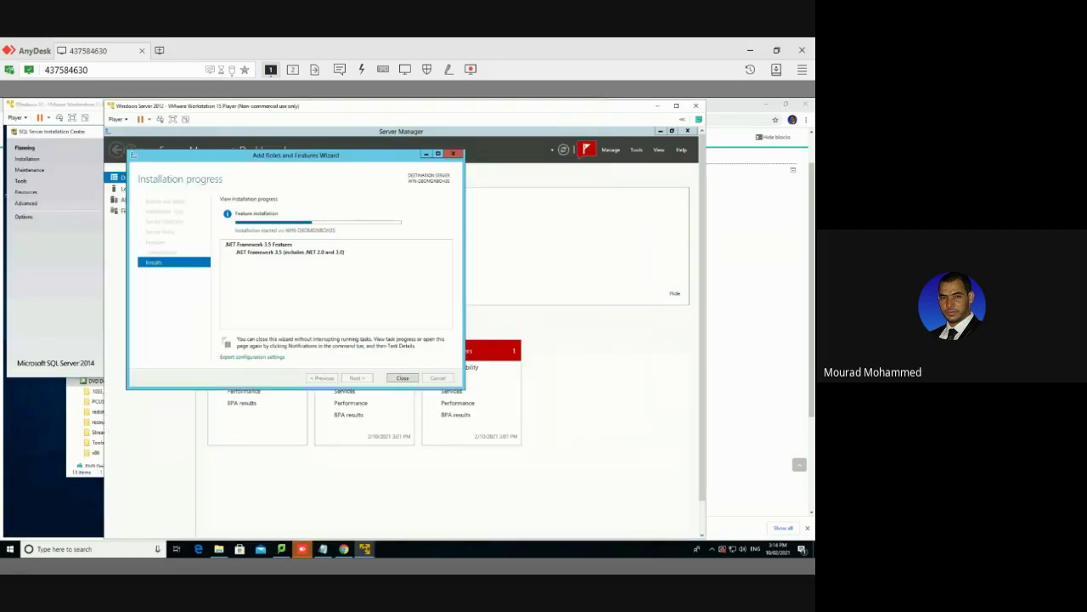
{"action": "left_click", "coordinate": [364, 549]}
{"action": "left_click", "coordinate": [407, 510]}
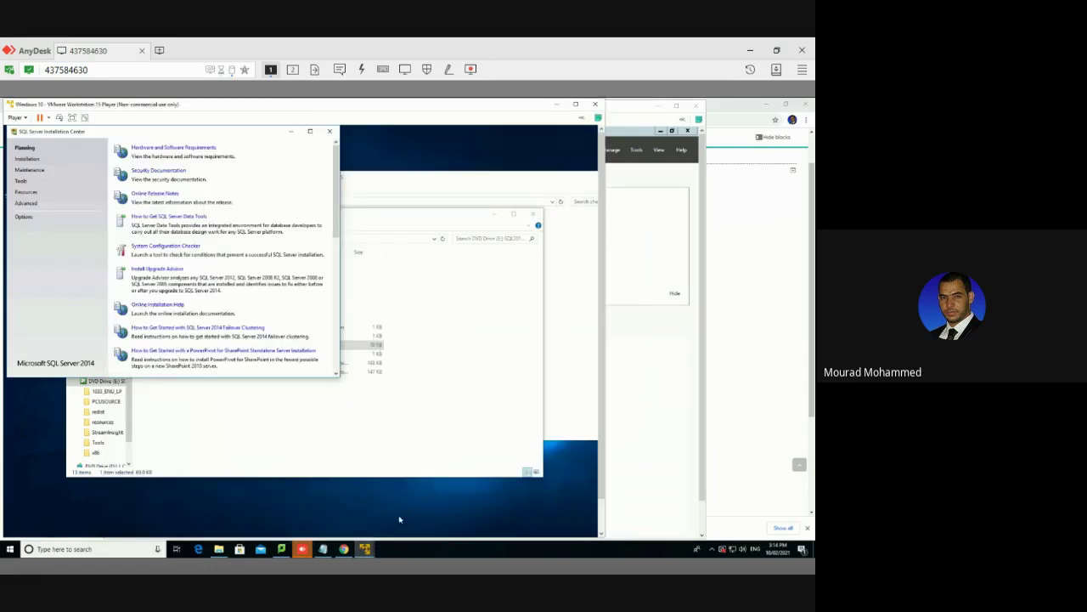
{"action": "mouse_move", "coordinate": [359, 558]}
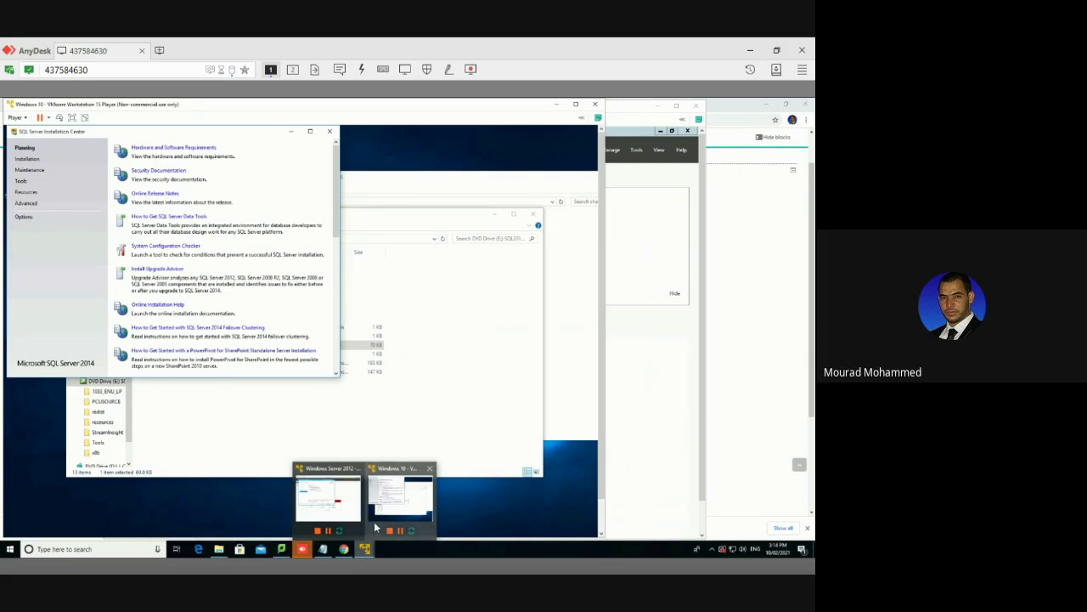
Show the Windows 10 machine in full screen and start a new SQL Server stand-alone installation from the SQL Server Installation Center.
{"action": "left_click", "coordinate": [72, 118]}
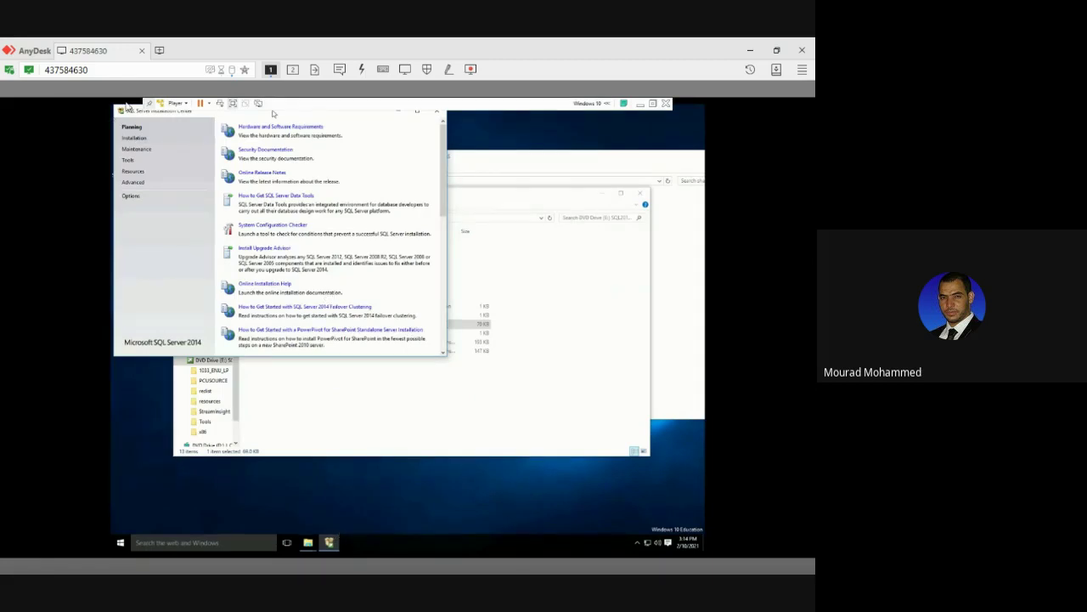
{"action": "left_click_drag", "start_coordinate": [133, 113], "coordinate": [338, 210]}
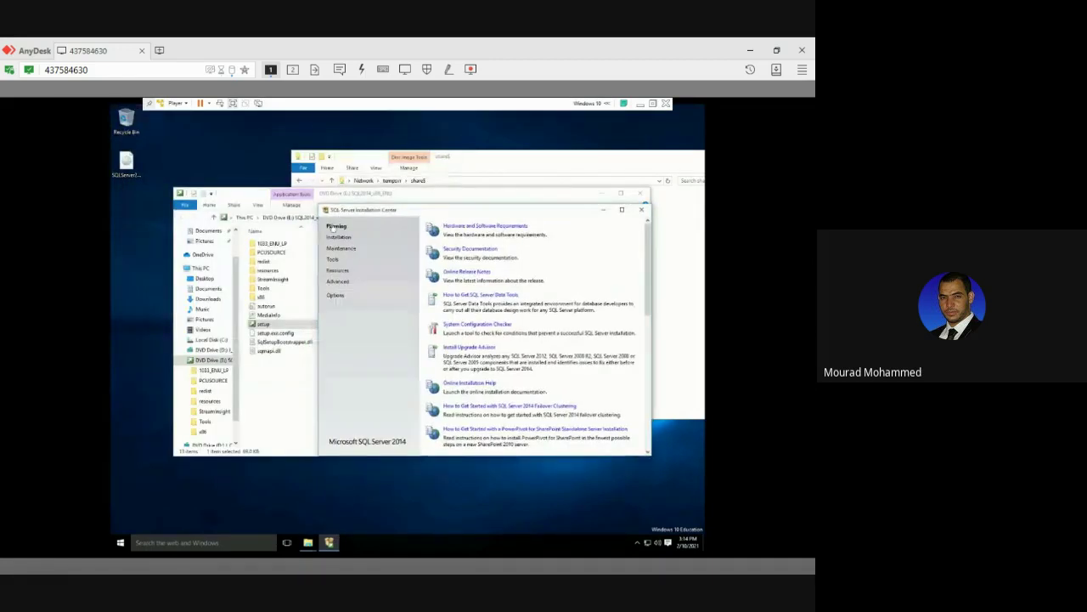
{"action": "left_click", "coordinate": [336, 236]}
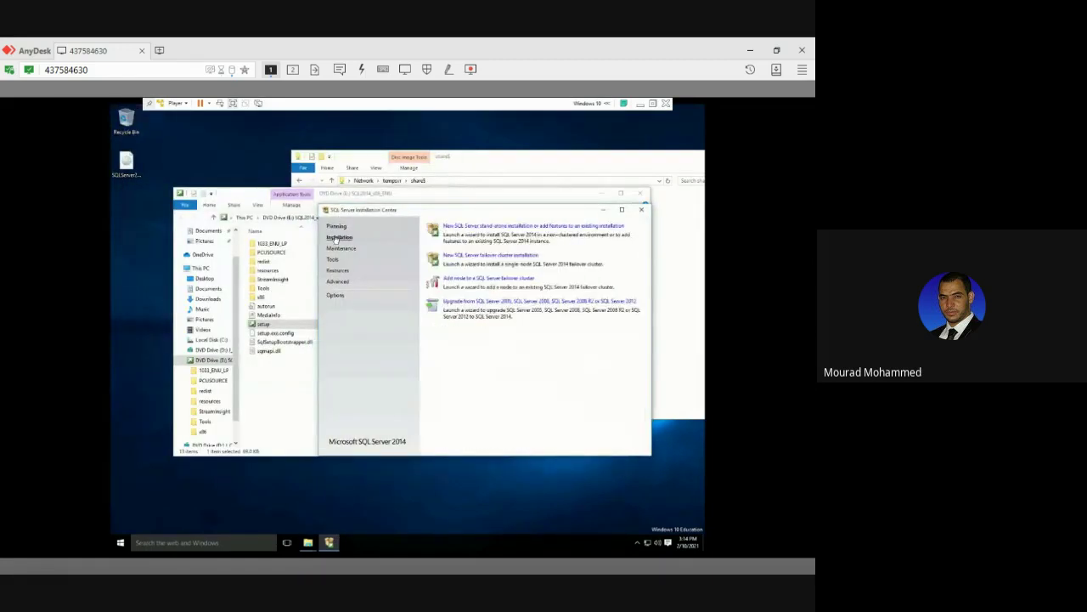
{"action": "left_click", "coordinate": [478, 228]}
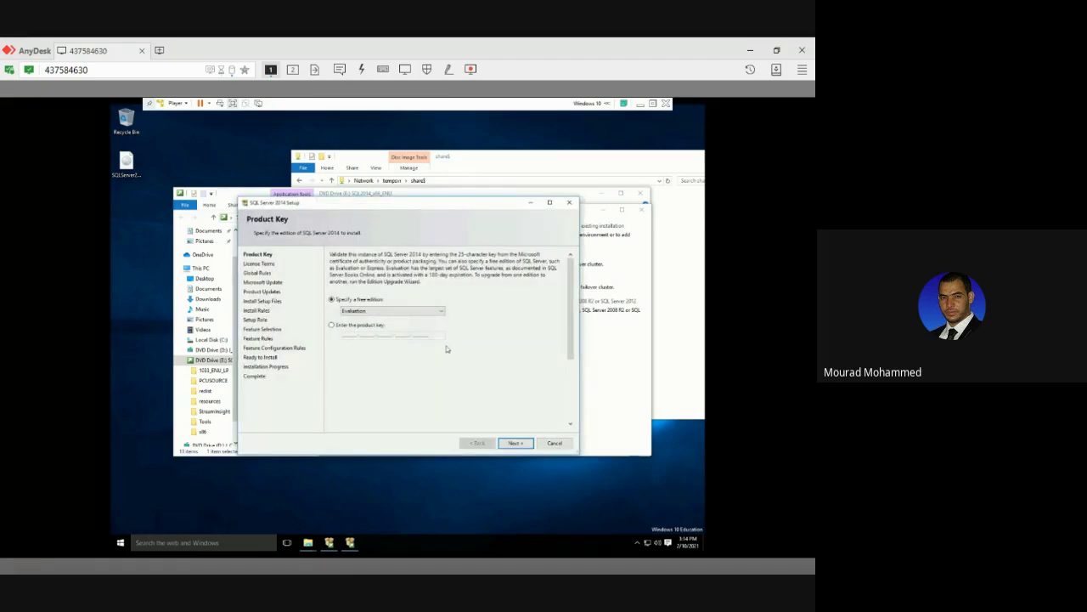
Keep the free Evaluation edition, accept the license terms, and continue without using Microsoft Update to check for updates.
{"action": "left_click", "coordinate": [515, 442]}
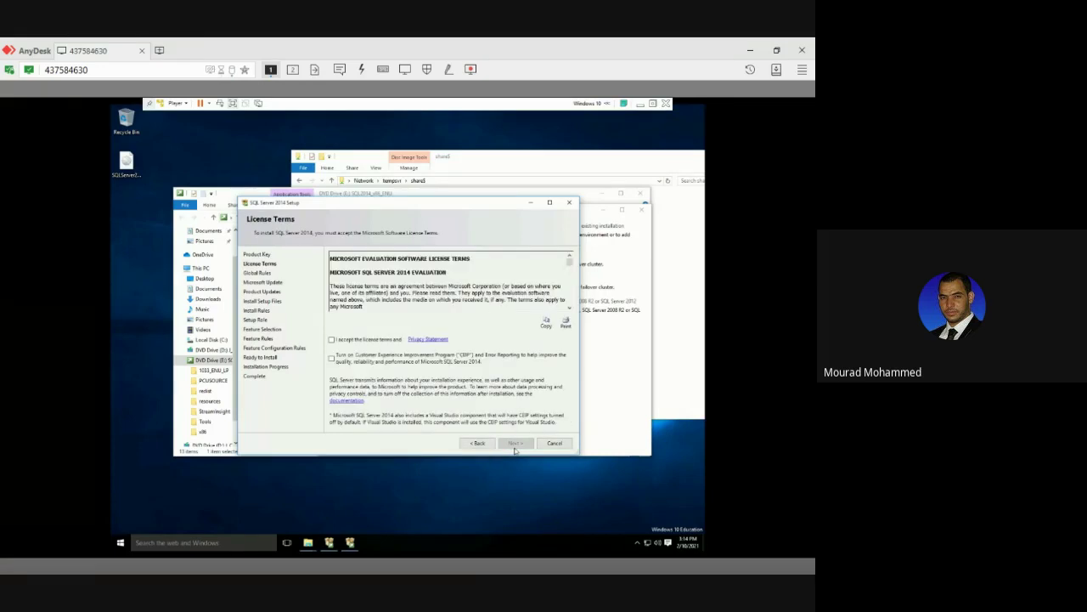
{"action": "left_click", "coordinate": [356, 340]}
{"action": "scroll", "coordinate": [384, 278], "scroll_direction": "down", "scroll_amount": 5}
{"action": "left_click", "coordinate": [506, 441]}
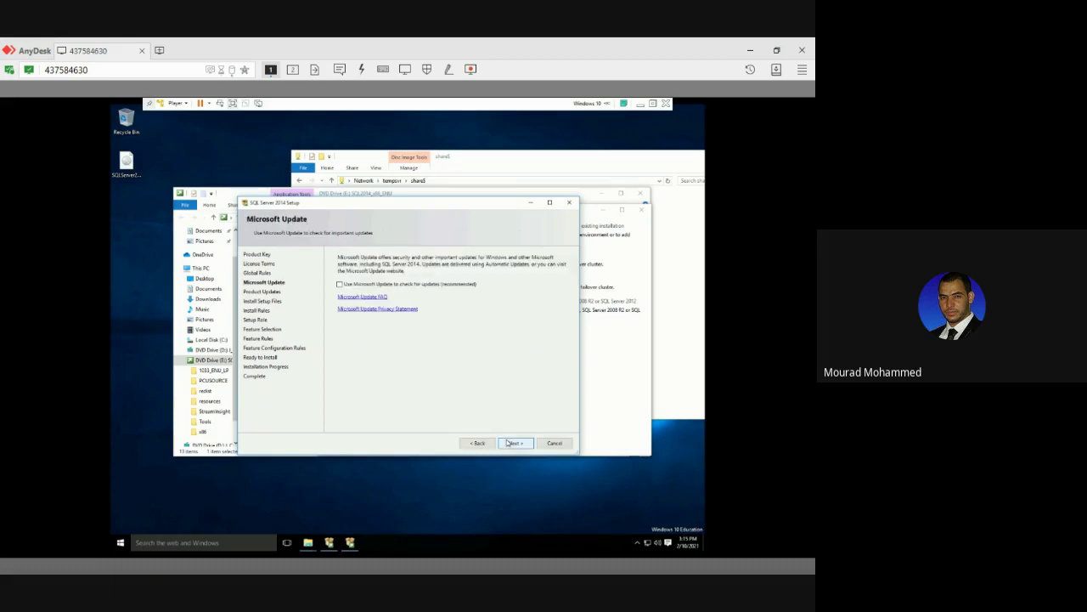
{"action": "left_click", "coordinate": [507, 443]}
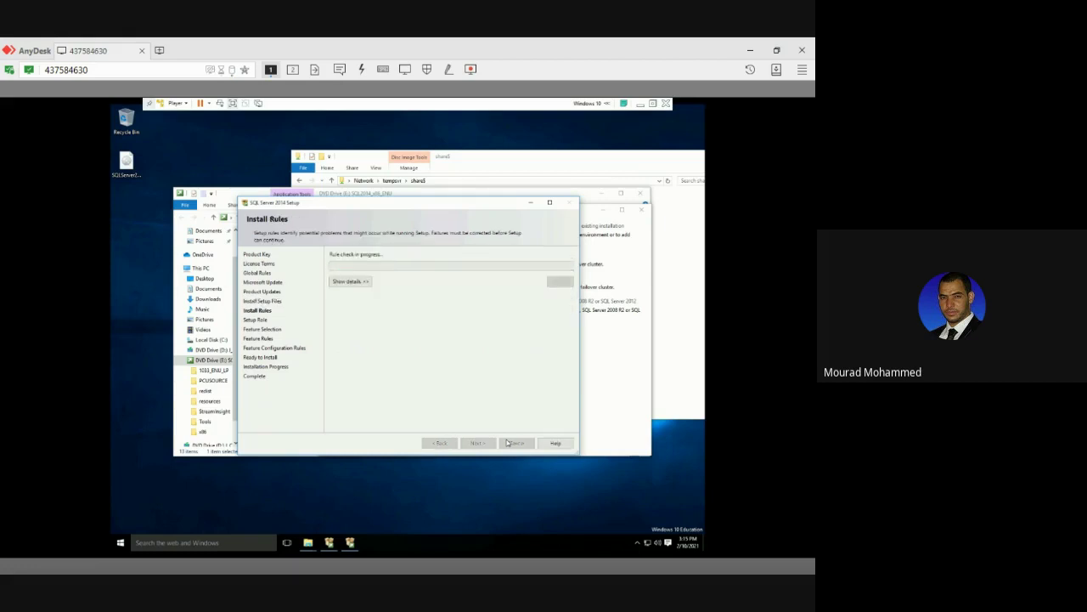
Continue past the install rules without quitting setup, keep the SQL Server Feature Installation role, and select all features.
{"action": "left_click", "coordinate": [510, 443]}
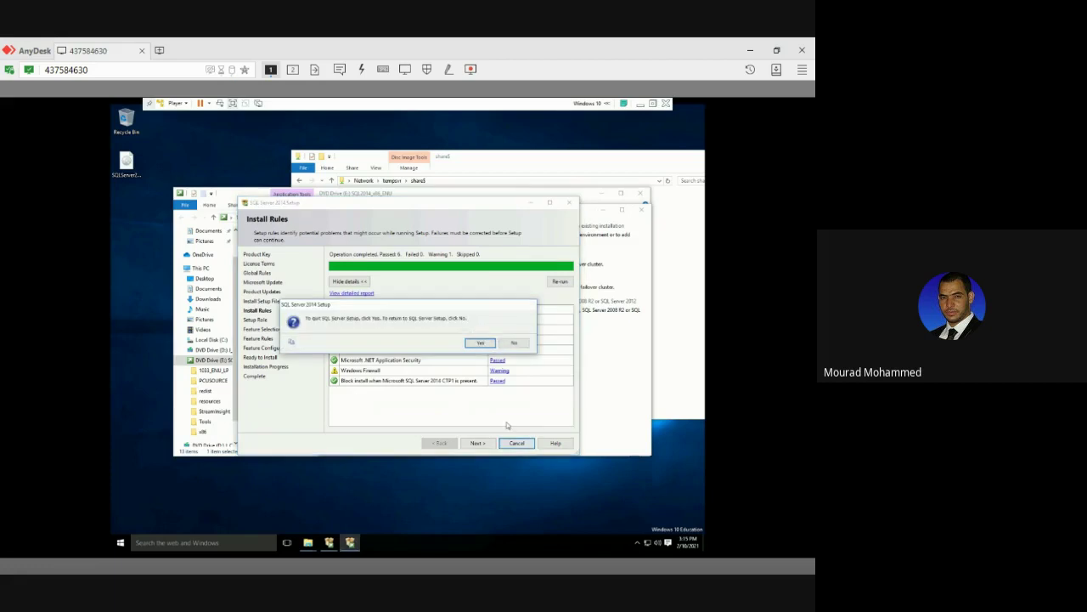
{"action": "left_click", "coordinate": [513, 344]}
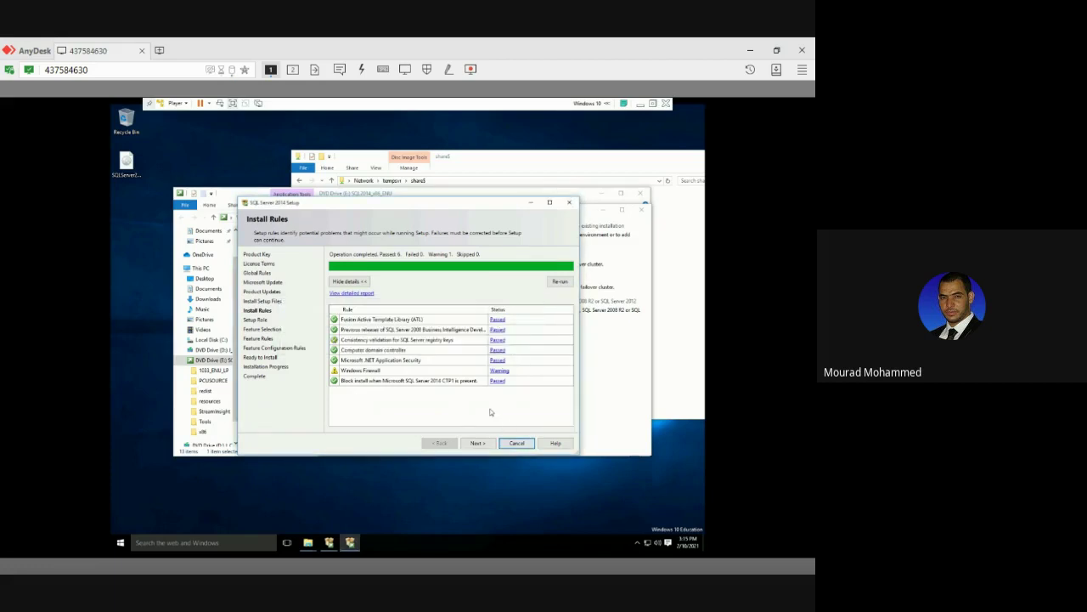
{"action": "left_click", "coordinate": [478, 443]}
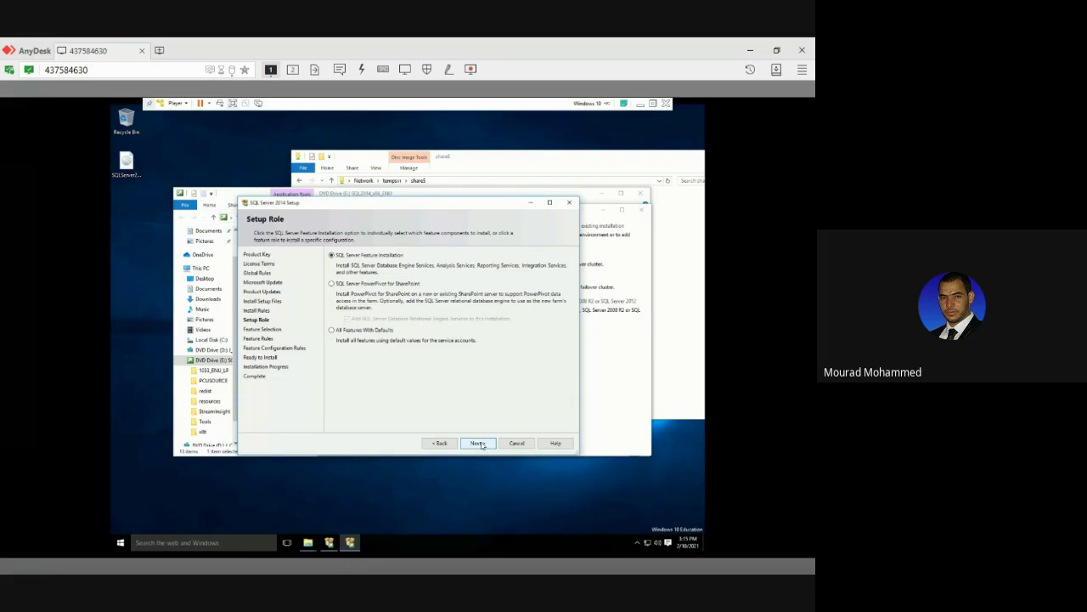
{"action": "left_click", "coordinate": [478, 442]}
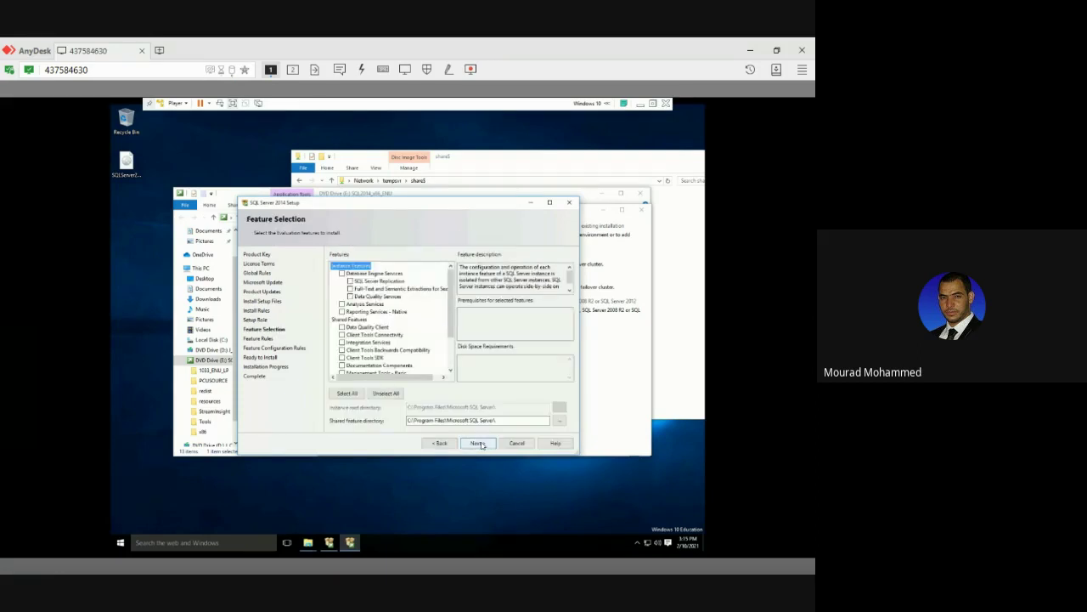
{"action": "left_click", "coordinate": [361, 401]}
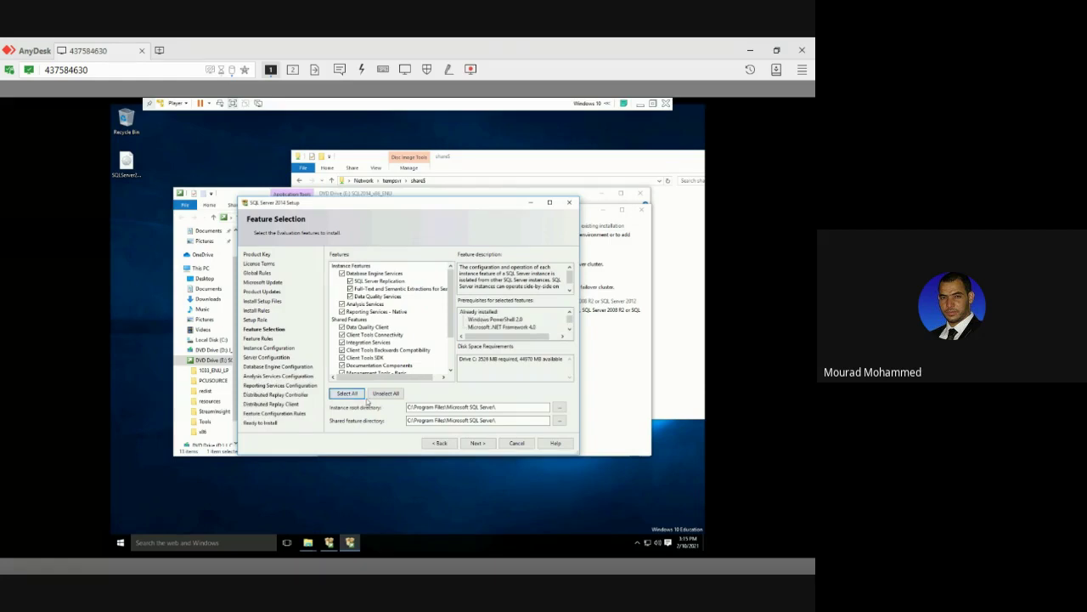
{"action": "left_click", "coordinate": [473, 445]}
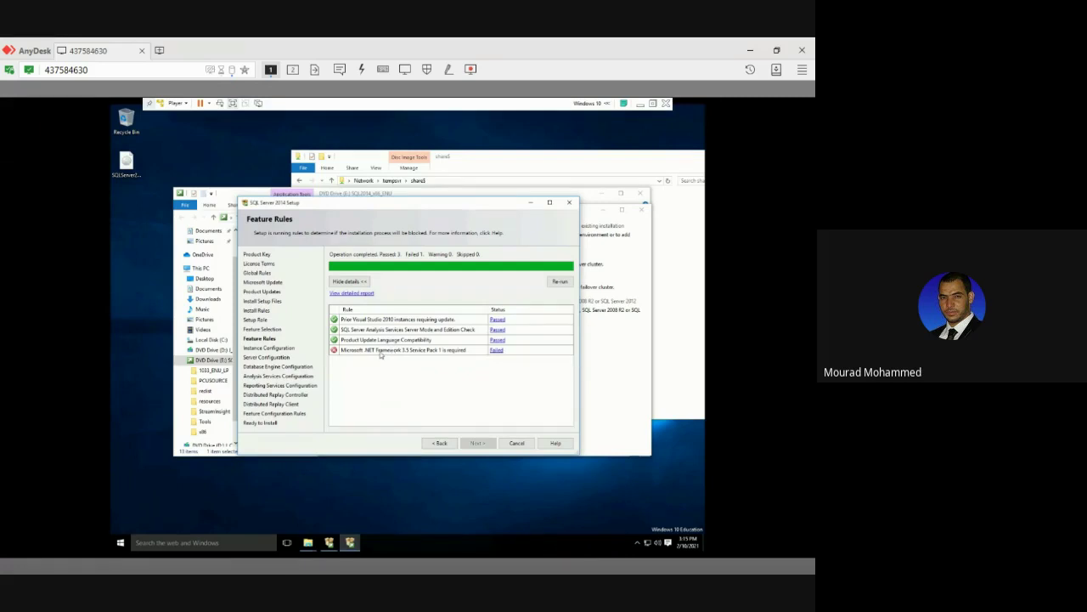
Search Windows for "control", open Control Panel and go to the list of installed programs.
{"action": "left_click", "coordinate": [183, 541]}
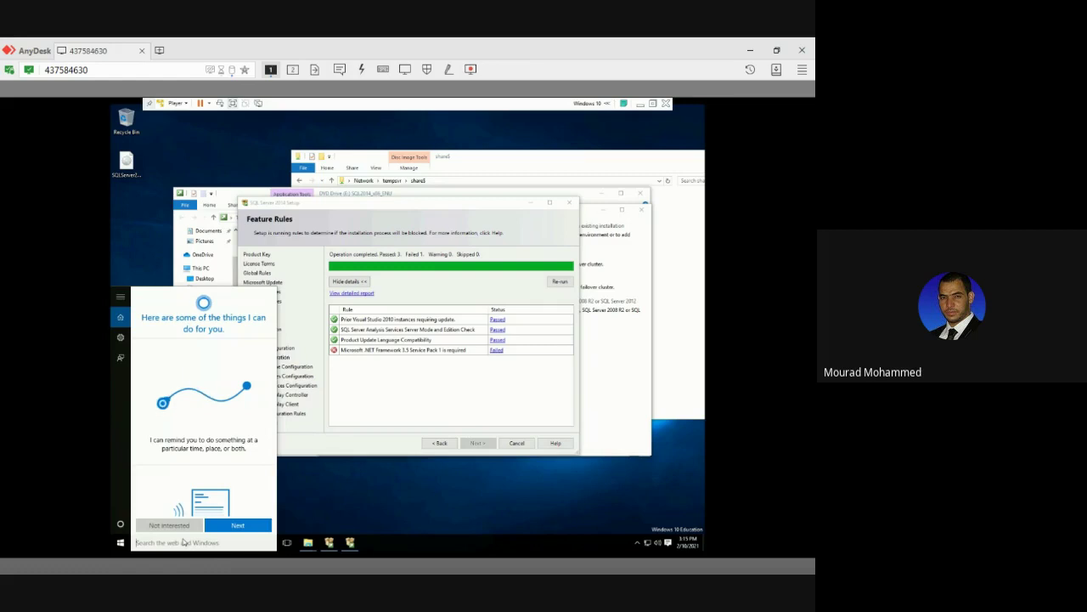
{"action": "type", "text": "control"}
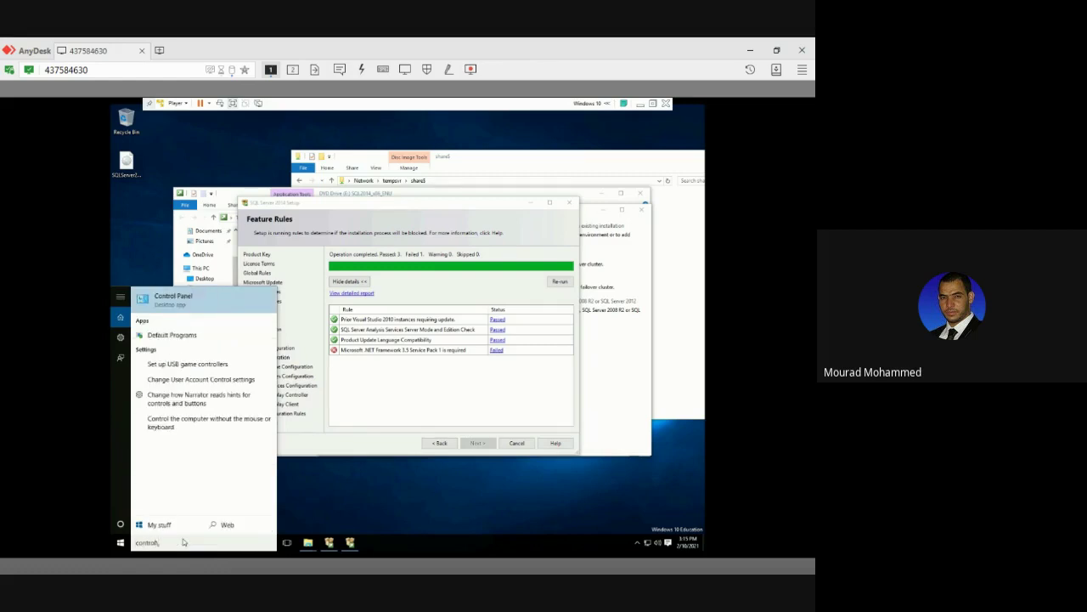
{"action": "key", "text": "Escape"}
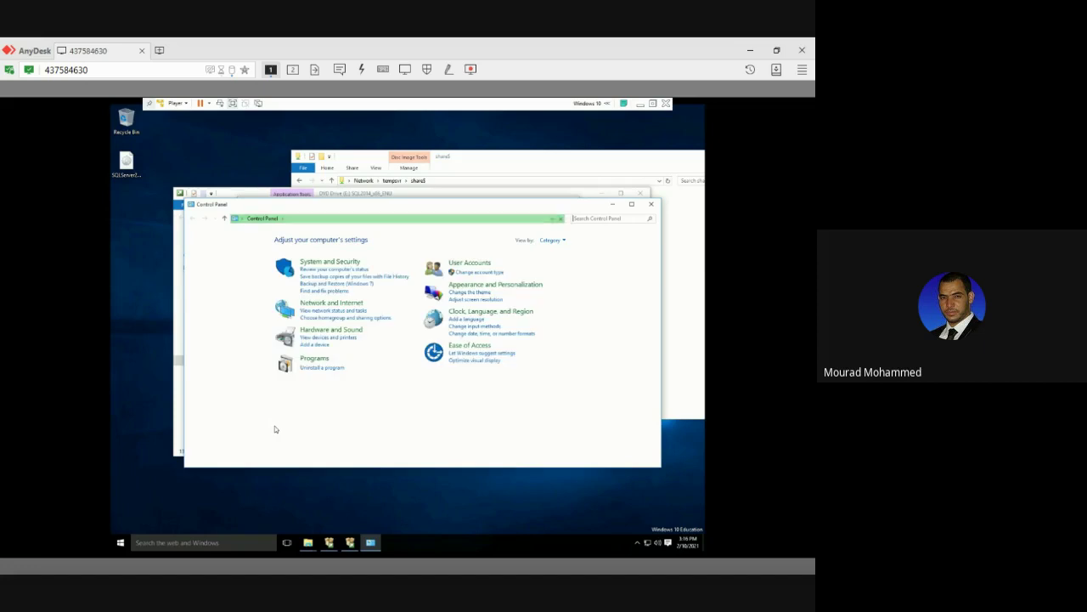
{"action": "left_click", "coordinate": [316, 370]}
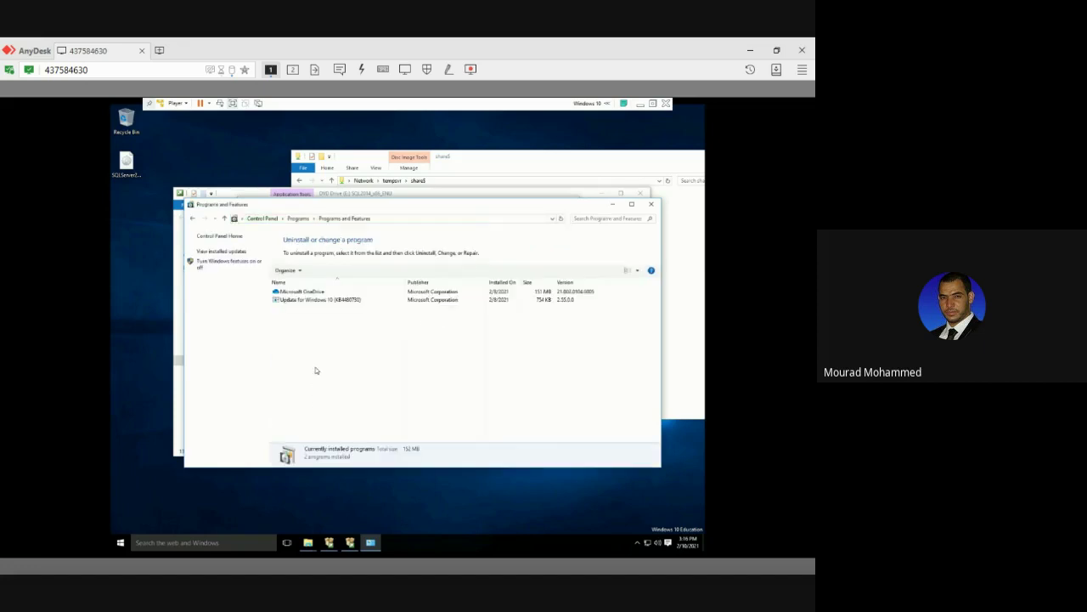
Try to turn on the .NET Framework 3.5 Windows feature without connecting to Windows Update.
{"action": "left_click", "coordinate": [229, 265]}
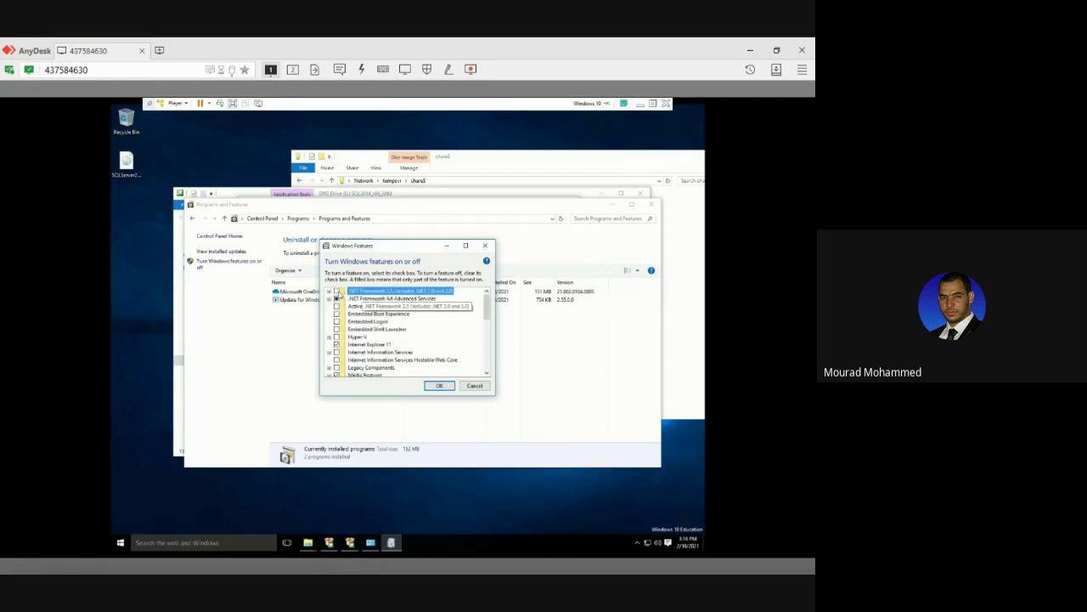
{"action": "left_click", "coordinate": [440, 385]}
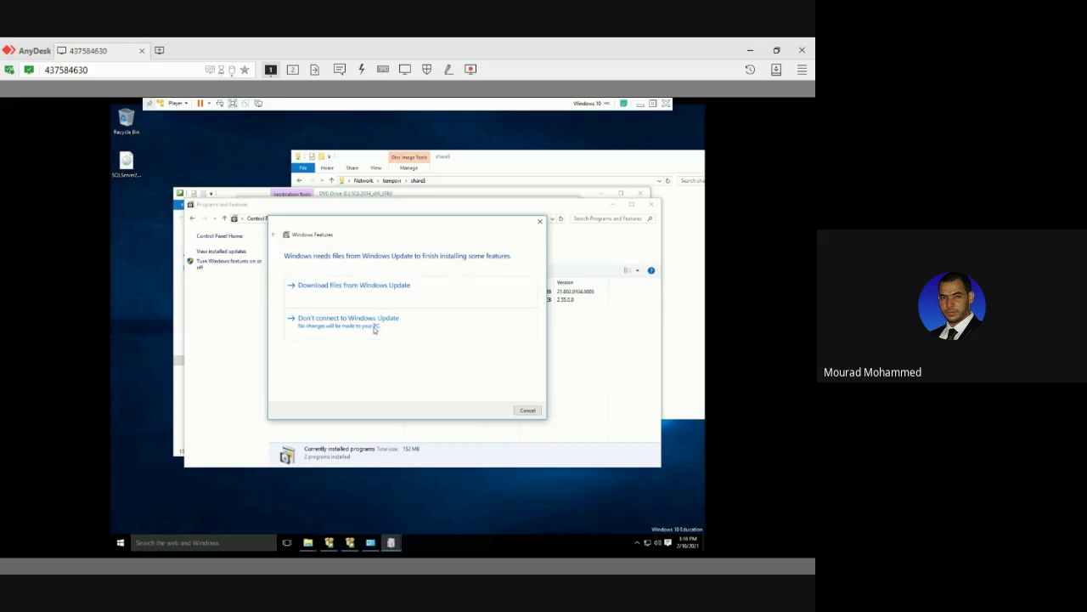
{"action": "left_click", "coordinate": [350, 331]}
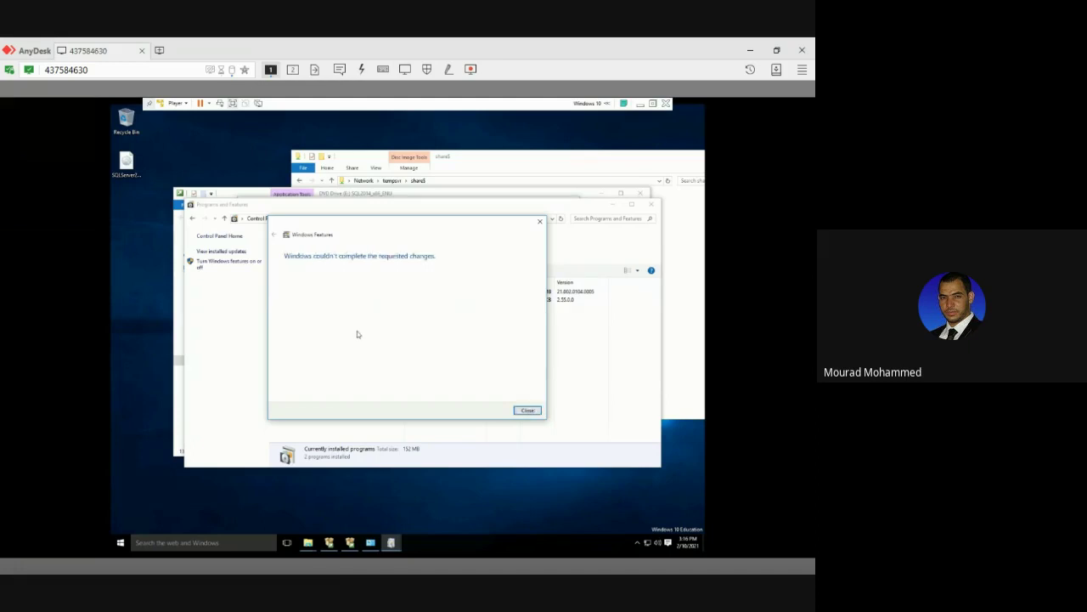
{"action": "left_click", "coordinate": [527, 411]}
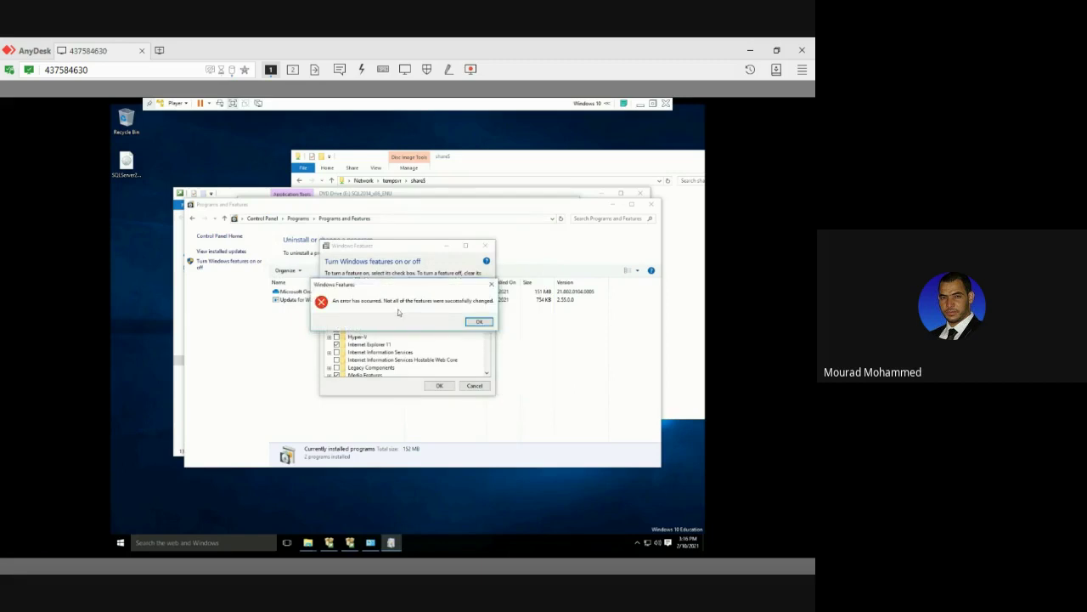
{"action": "left_click", "coordinate": [476, 323]}
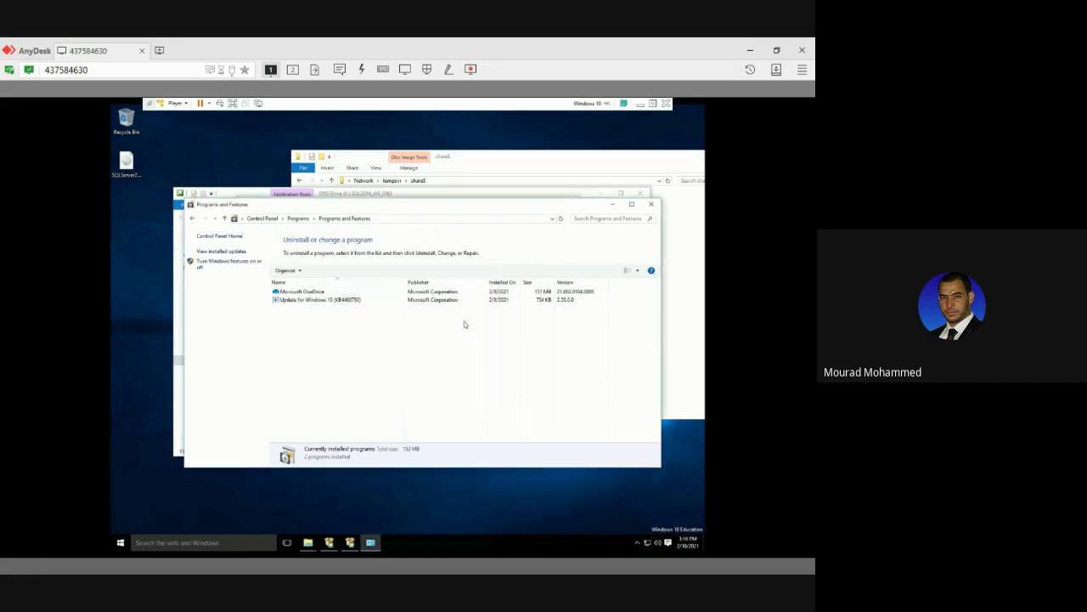
Turn on the .NET Framework 3.5 (includes .NET 2.0 and 3.0) Windows feature, downloading its files from Windows Update.
{"action": "left_click", "coordinate": [235, 263]}
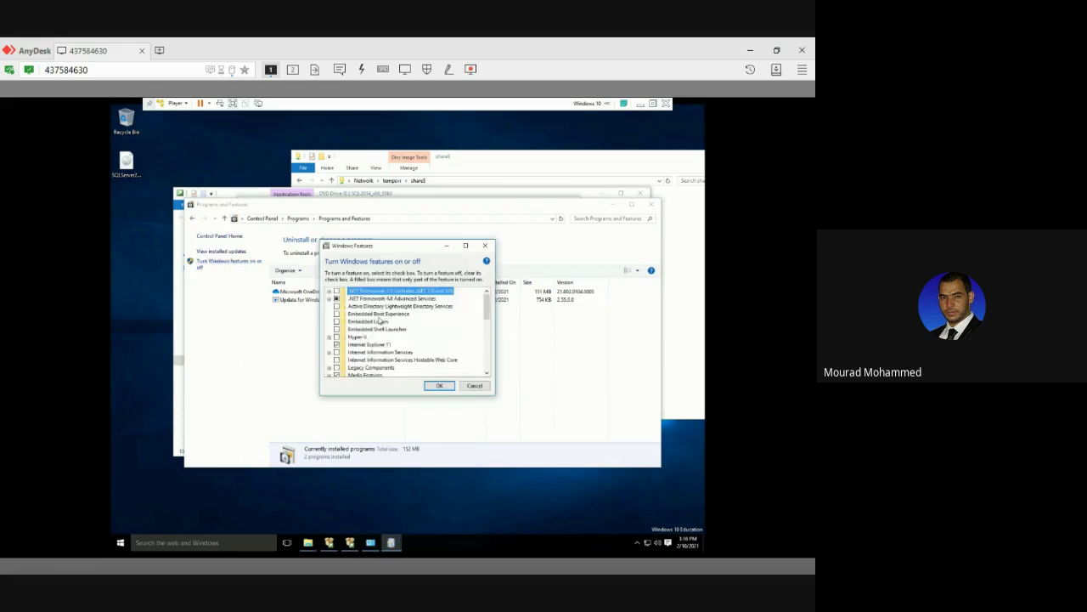
{"action": "left_click", "coordinate": [336, 292]}
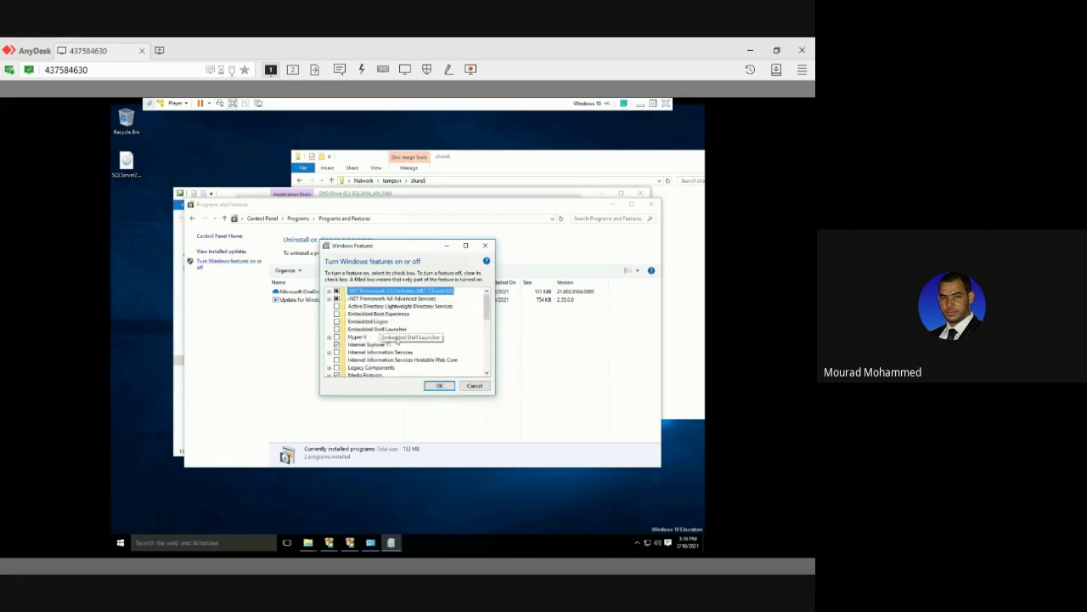
{"action": "left_click", "coordinate": [433, 385]}
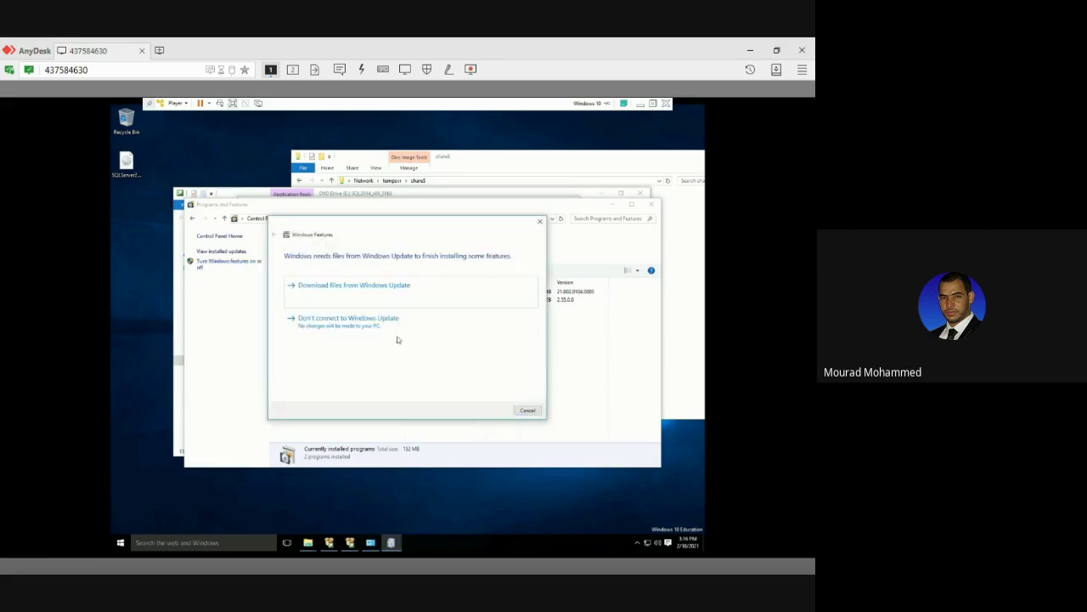
{"action": "left_click", "coordinate": [345, 289]}
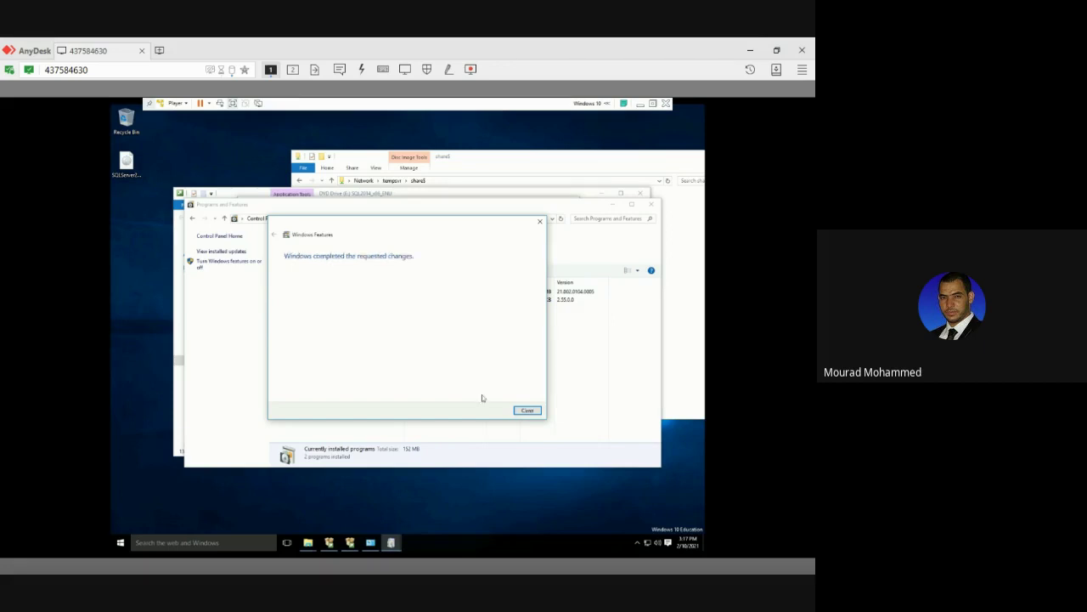
{"action": "left_click", "coordinate": [528, 411]}
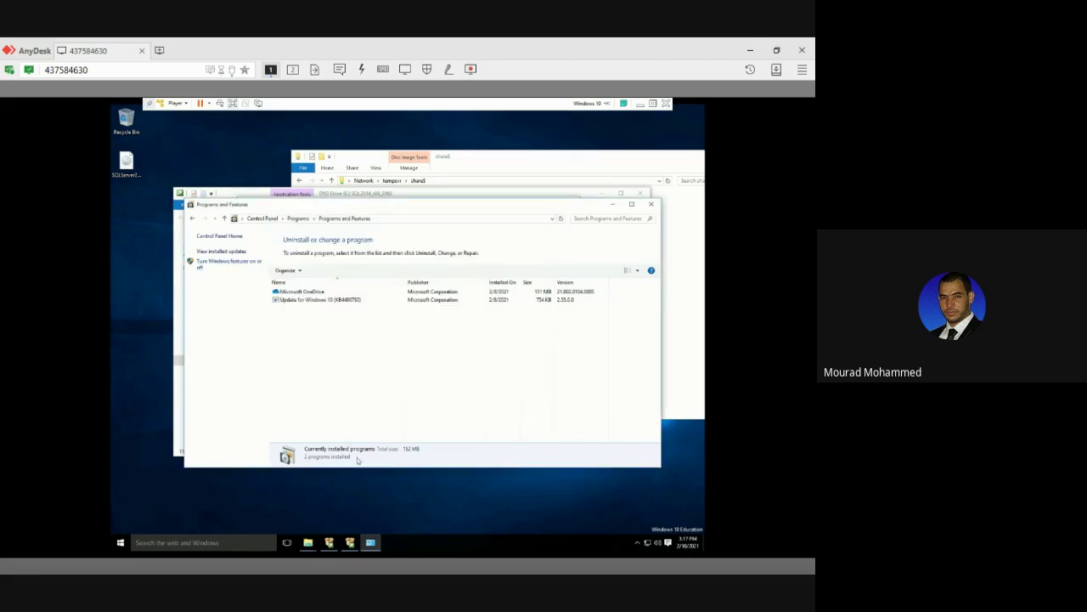
Return to SQL Server 2014 Setup and repeat the feature rules check from the feature selection page.
{"action": "left_click", "coordinate": [359, 541]}
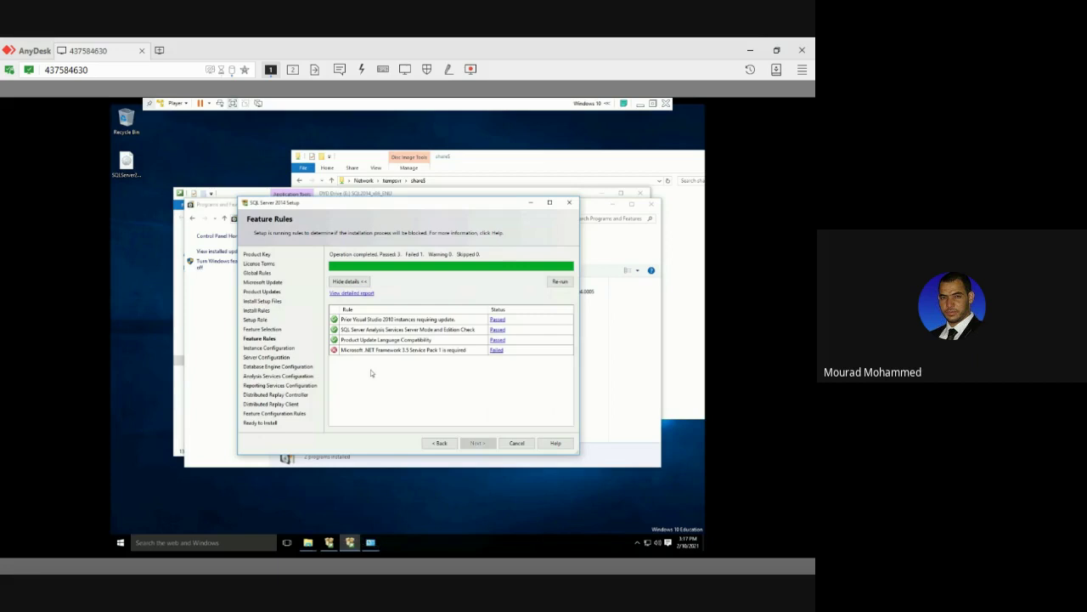
{"action": "left_click", "coordinate": [436, 445]}
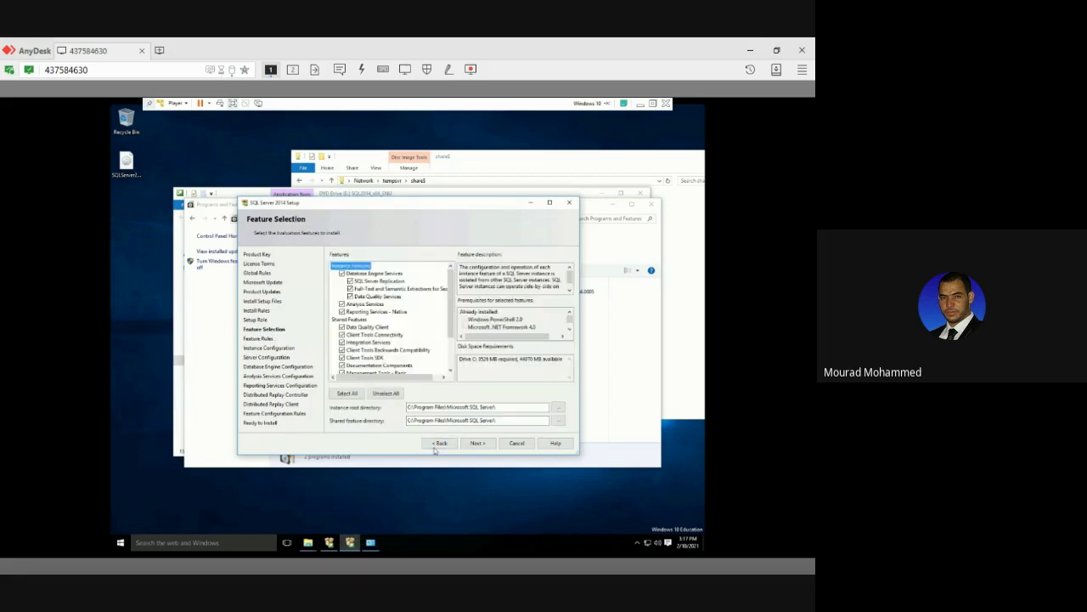
{"action": "left_click", "coordinate": [478, 443]}
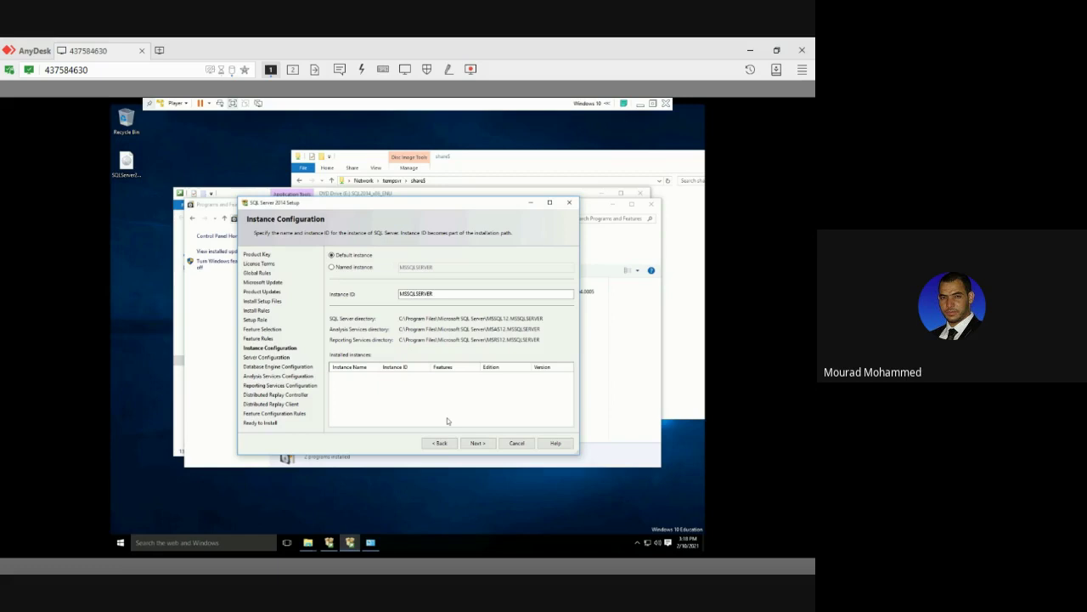
Accept the default instance with instance ID MSSQLSERVER and the default service accounts and startup types.
{"action": "left_click", "coordinate": [478, 443]}
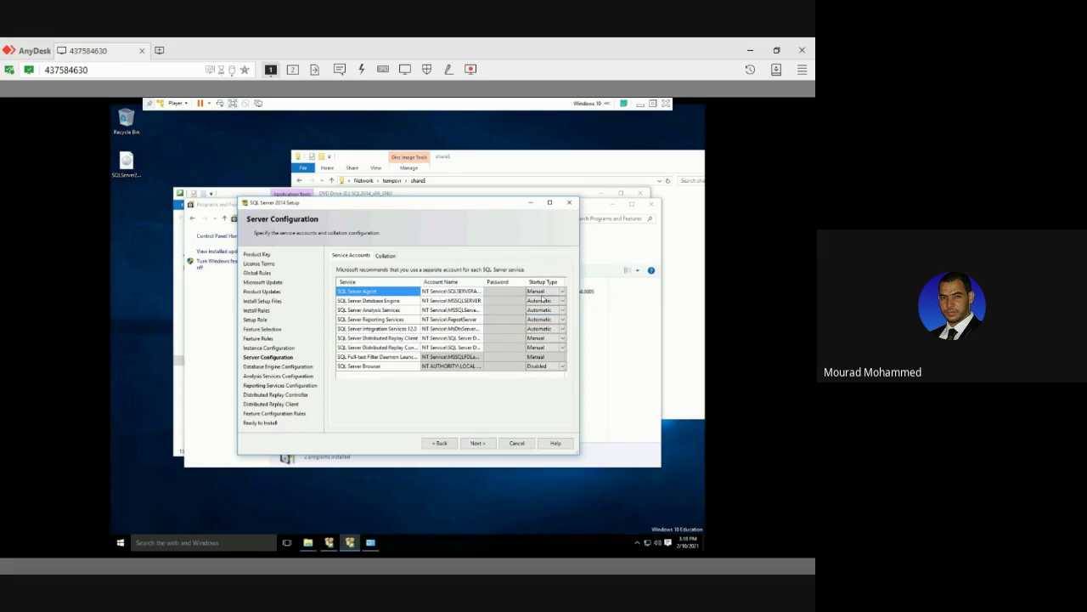
{"action": "left_click", "coordinate": [479, 442]}
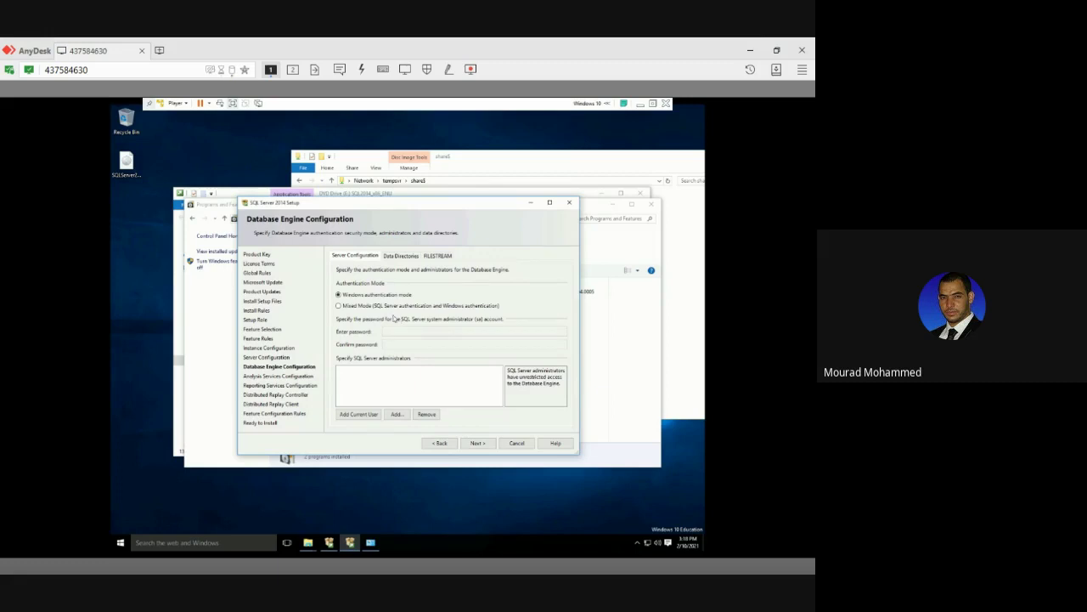
Choose Mixed Mode authentication for the Database Engine and enter and confirm the system administrator (sa) password.
{"action": "left_click", "coordinate": [369, 307]}
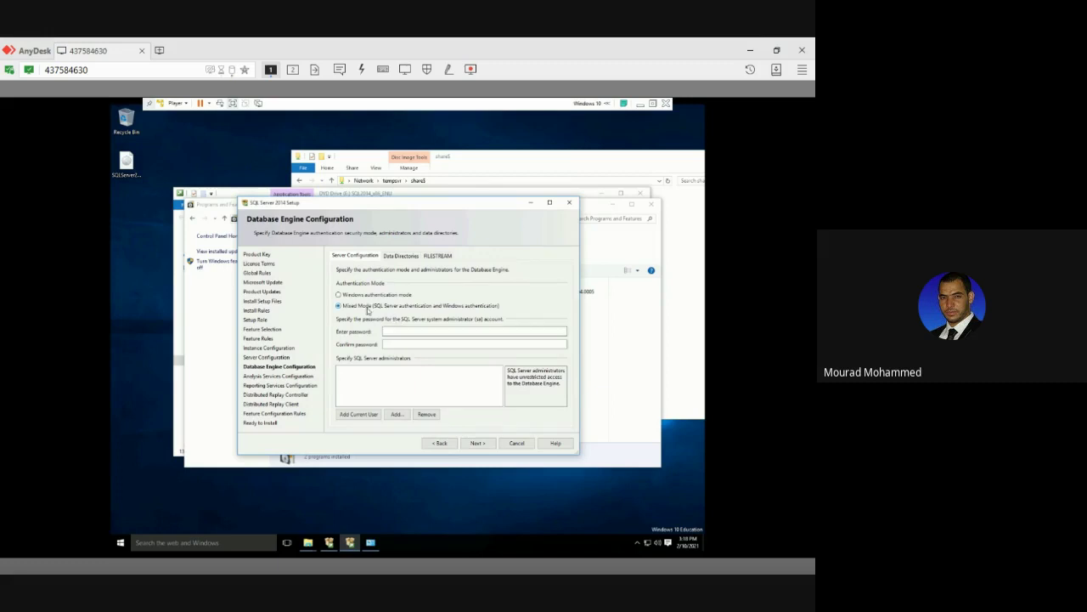
{"action": "left_click", "coordinate": [387, 331]}
{"action": "type", "text": "•••••"}
{"action": "key", "text": "BackSpace"}
{"action": "key", "text": "BackSpace"}
{"action": "type", "text": "*******"}
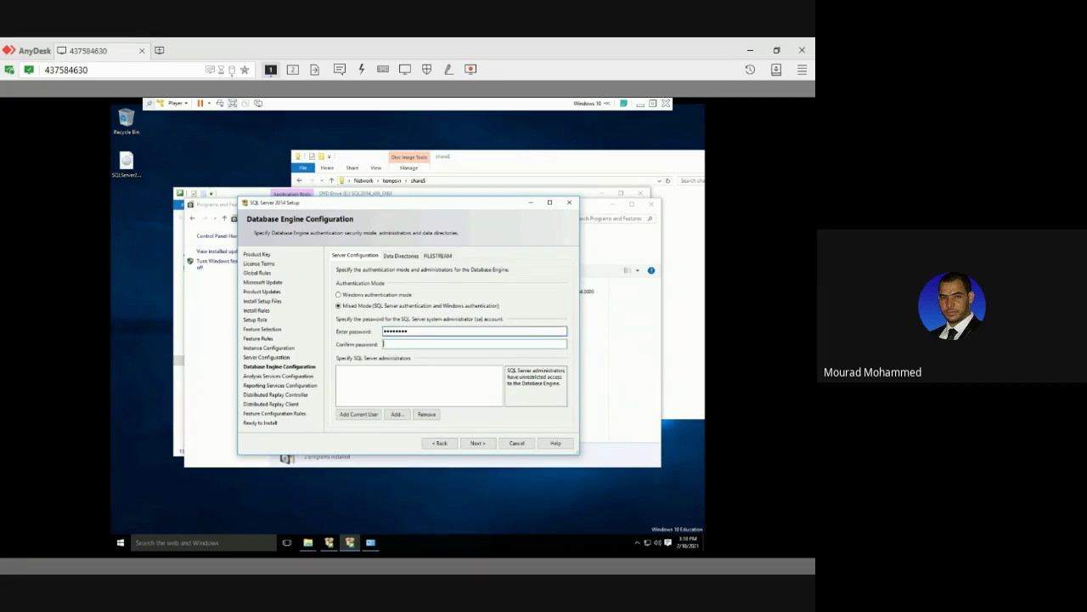
{"action": "type", "text": "********"}
Add the current user as administrator of the Database Engine and Analysis Services, and accept the Install and configure option for Reporting Services.
{"action": "left_click", "coordinate": [367, 414]}
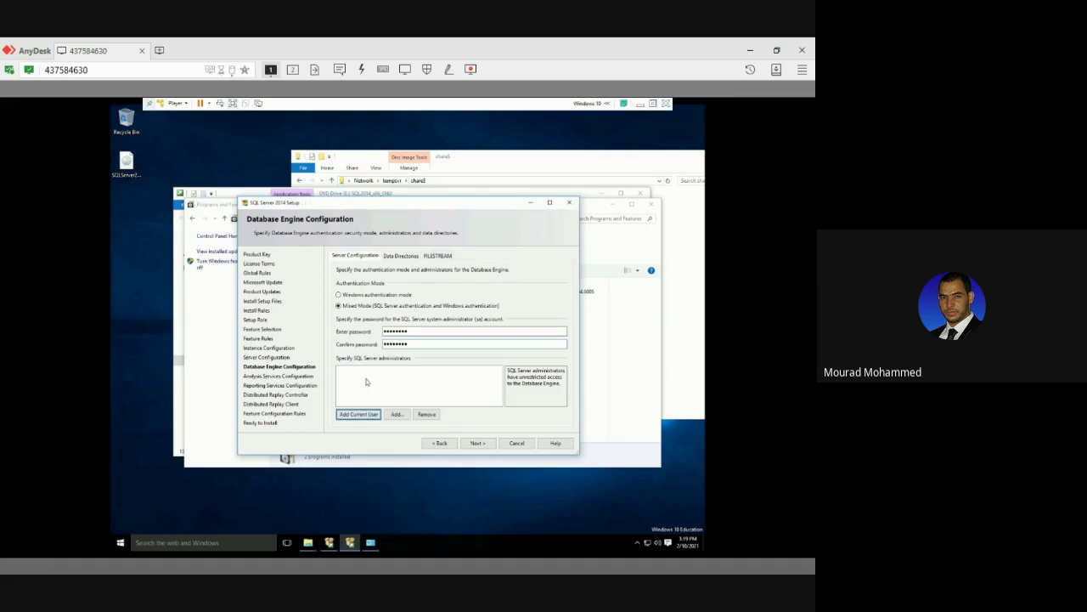
{"action": "left_click", "coordinate": [478, 442]}
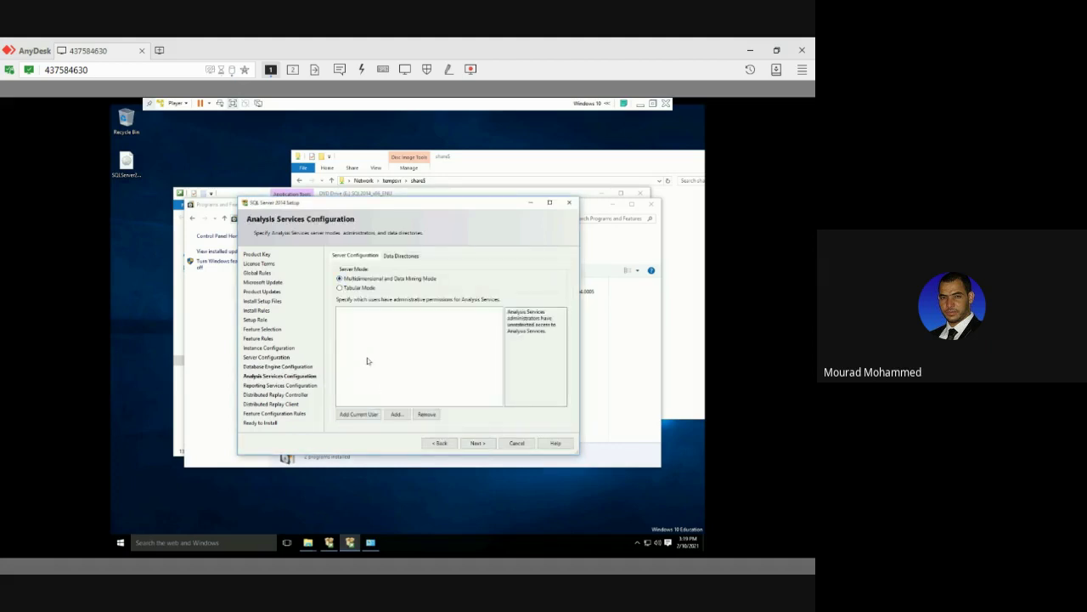
{"action": "left_click", "coordinate": [358, 415]}
{"action": "left_click", "coordinate": [480, 447]}
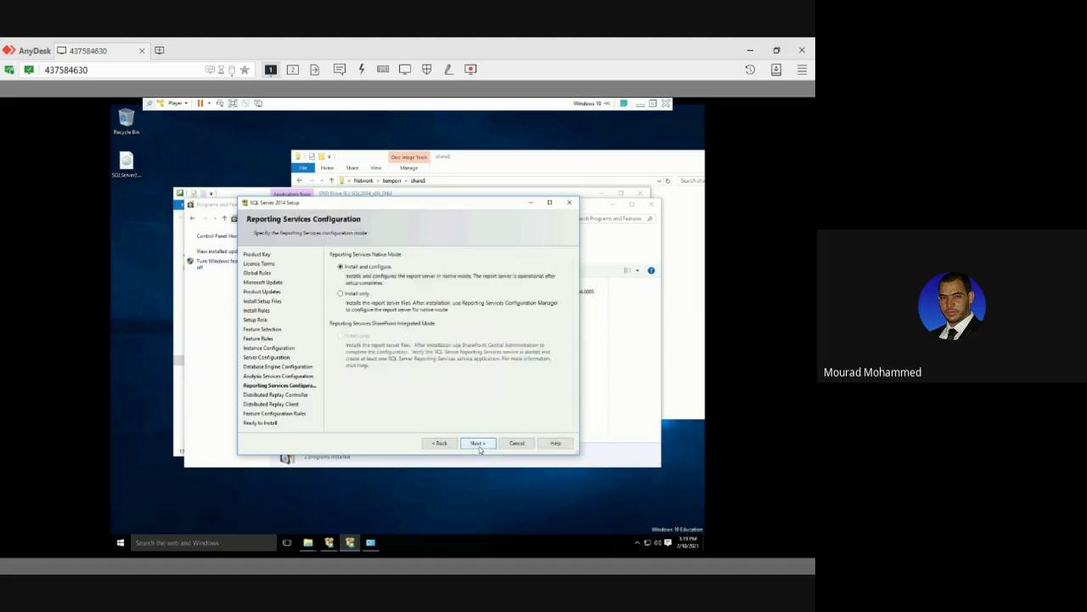
{"action": "left_click", "coordinate": [478, 444]}
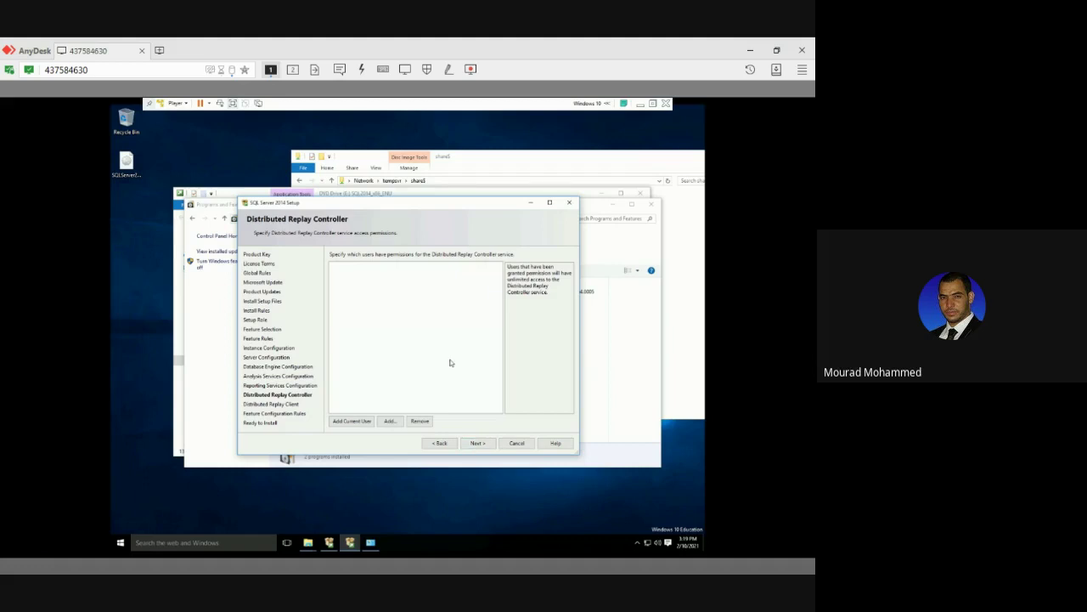
Grant the current user Distributed Replay Controller permissions and start the installation with the default Distributed Replay Client directories.
{"action": "left_click", "coordinate": [359, 424]}
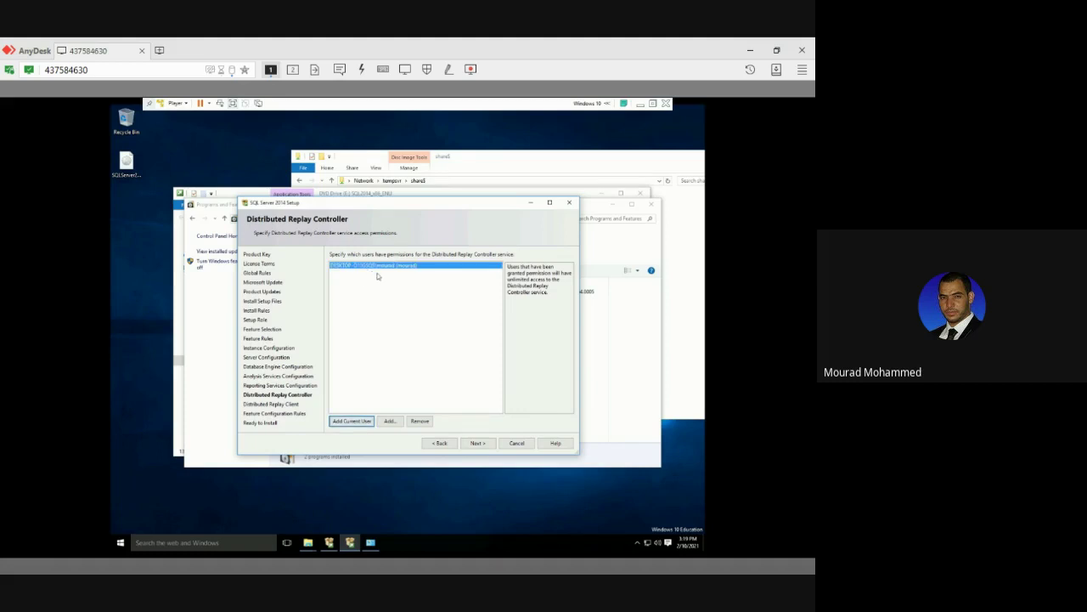
{"action": "left_click", "coordinate": [469, 446]}
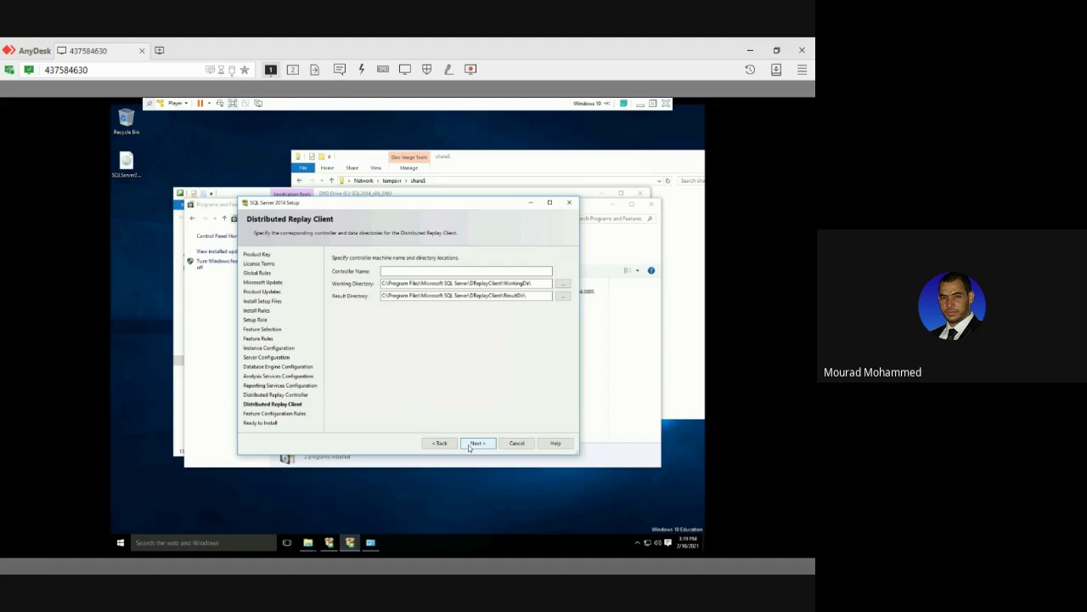
{"action": "left_click", "coordinate": [469, 444]}
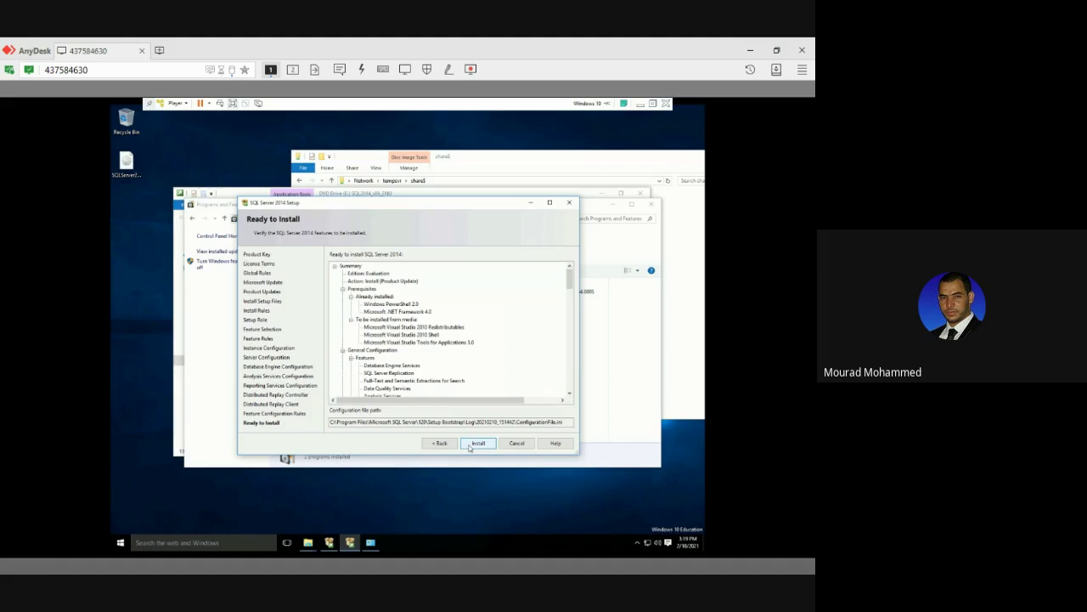
{"action": "left_click", "coordinate": [469, 445]}
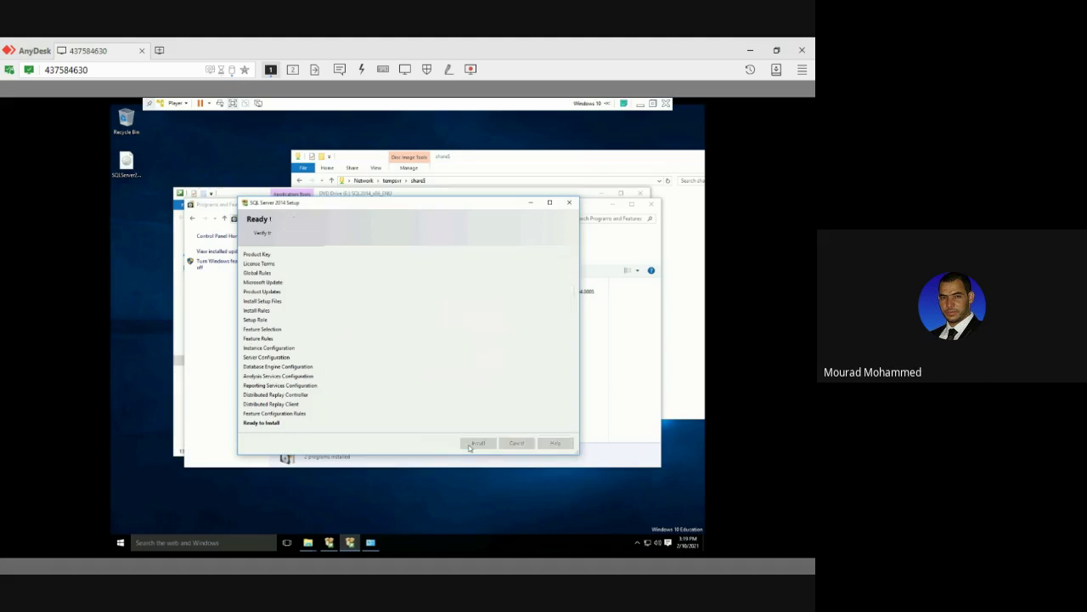